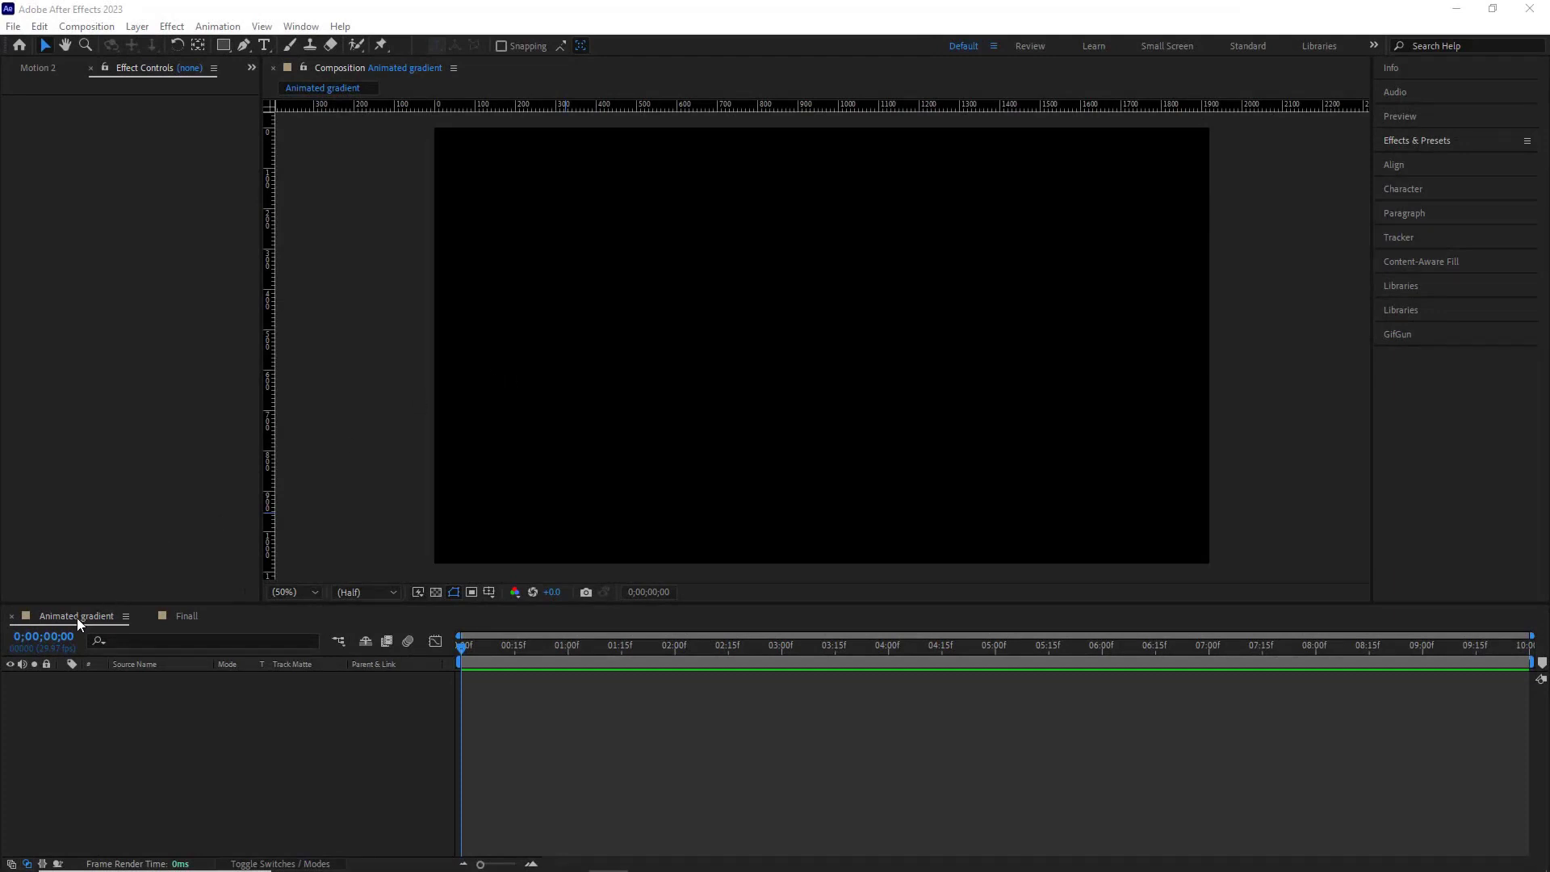
Create a new black solid named 'Background Color' at the 1920×1080 comp size
right_click(187, 675)
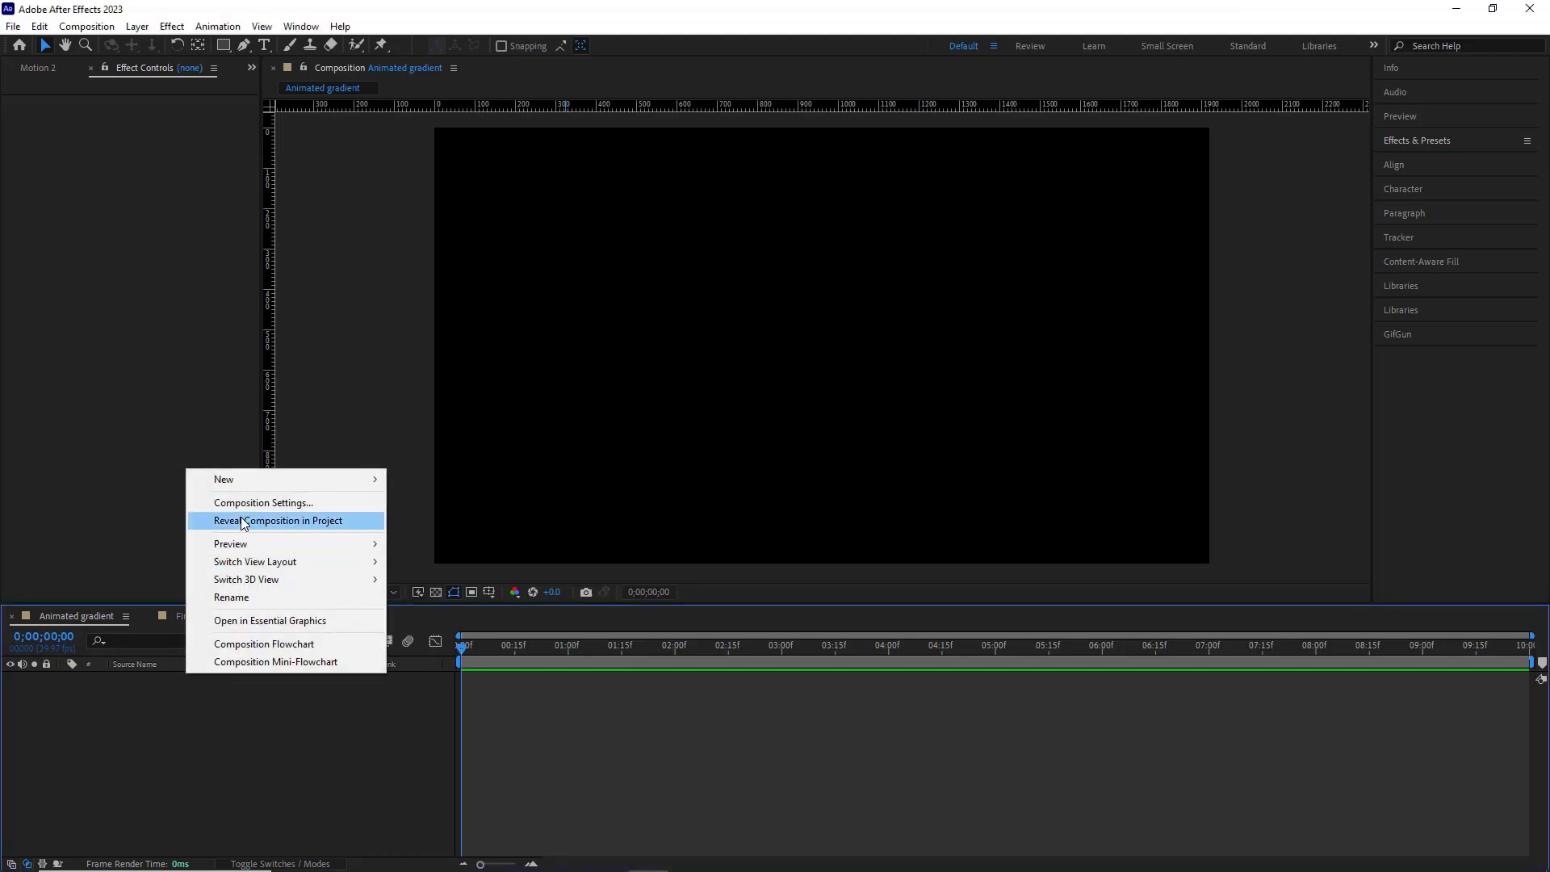
mouse_move(253, 481)
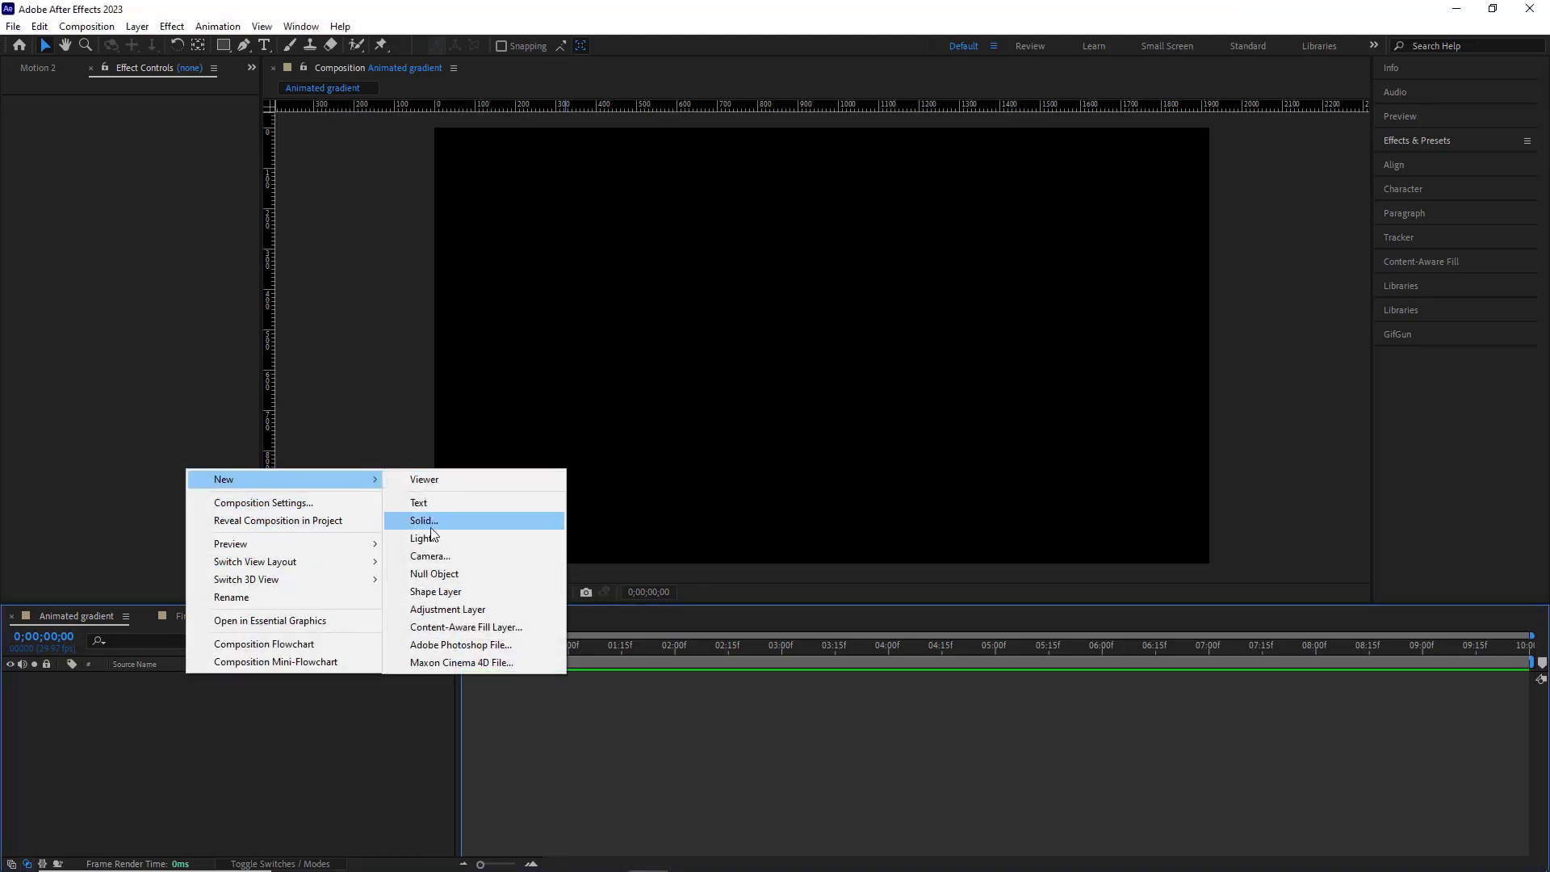
left_click(24, 755)
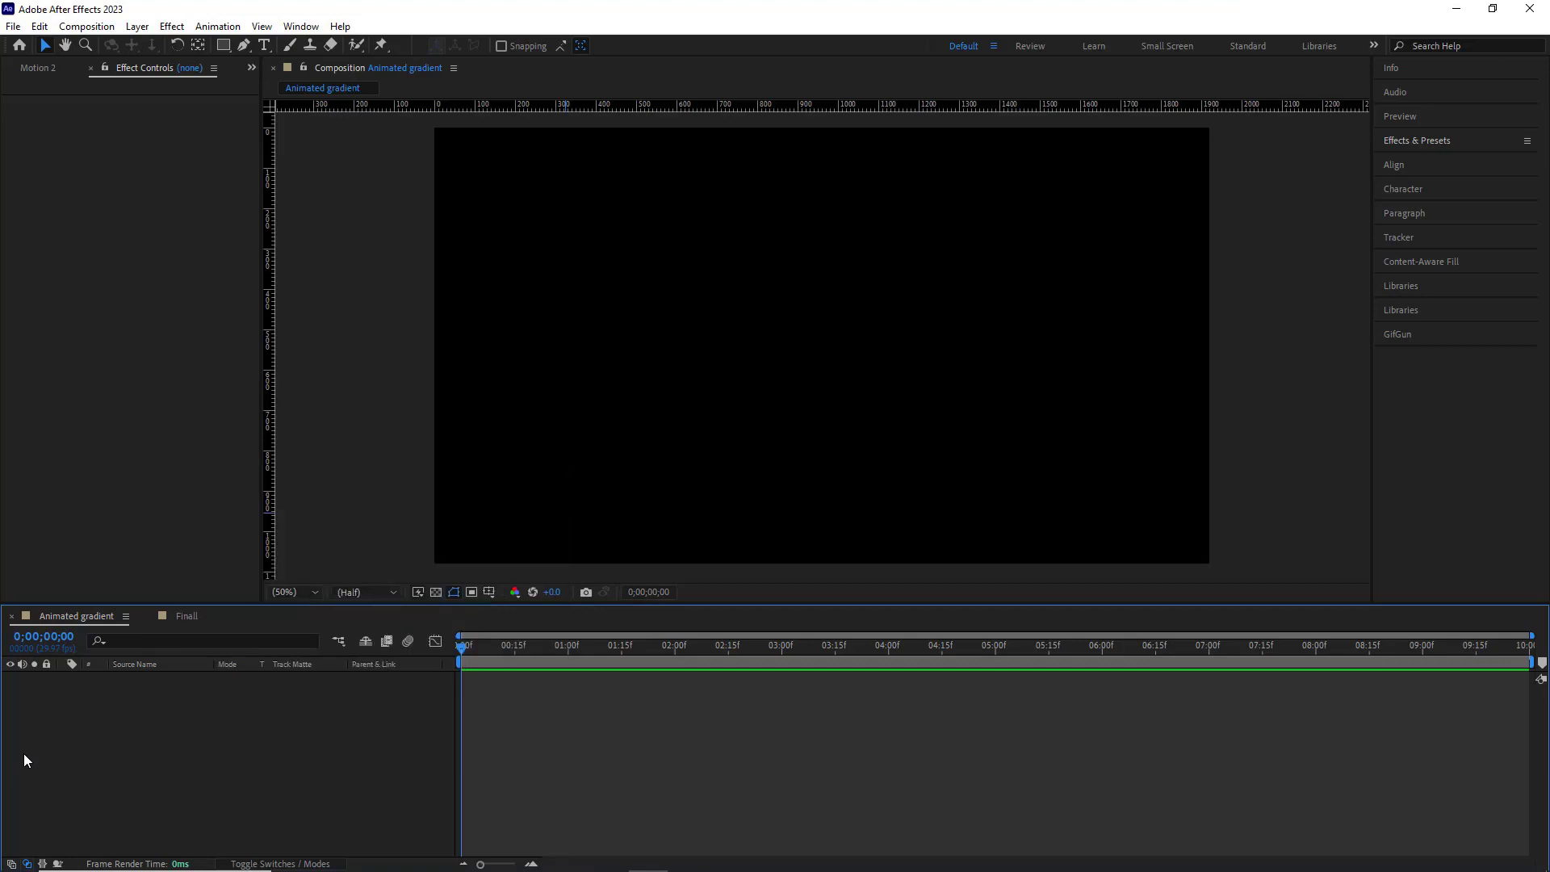
key("ctrl+y")
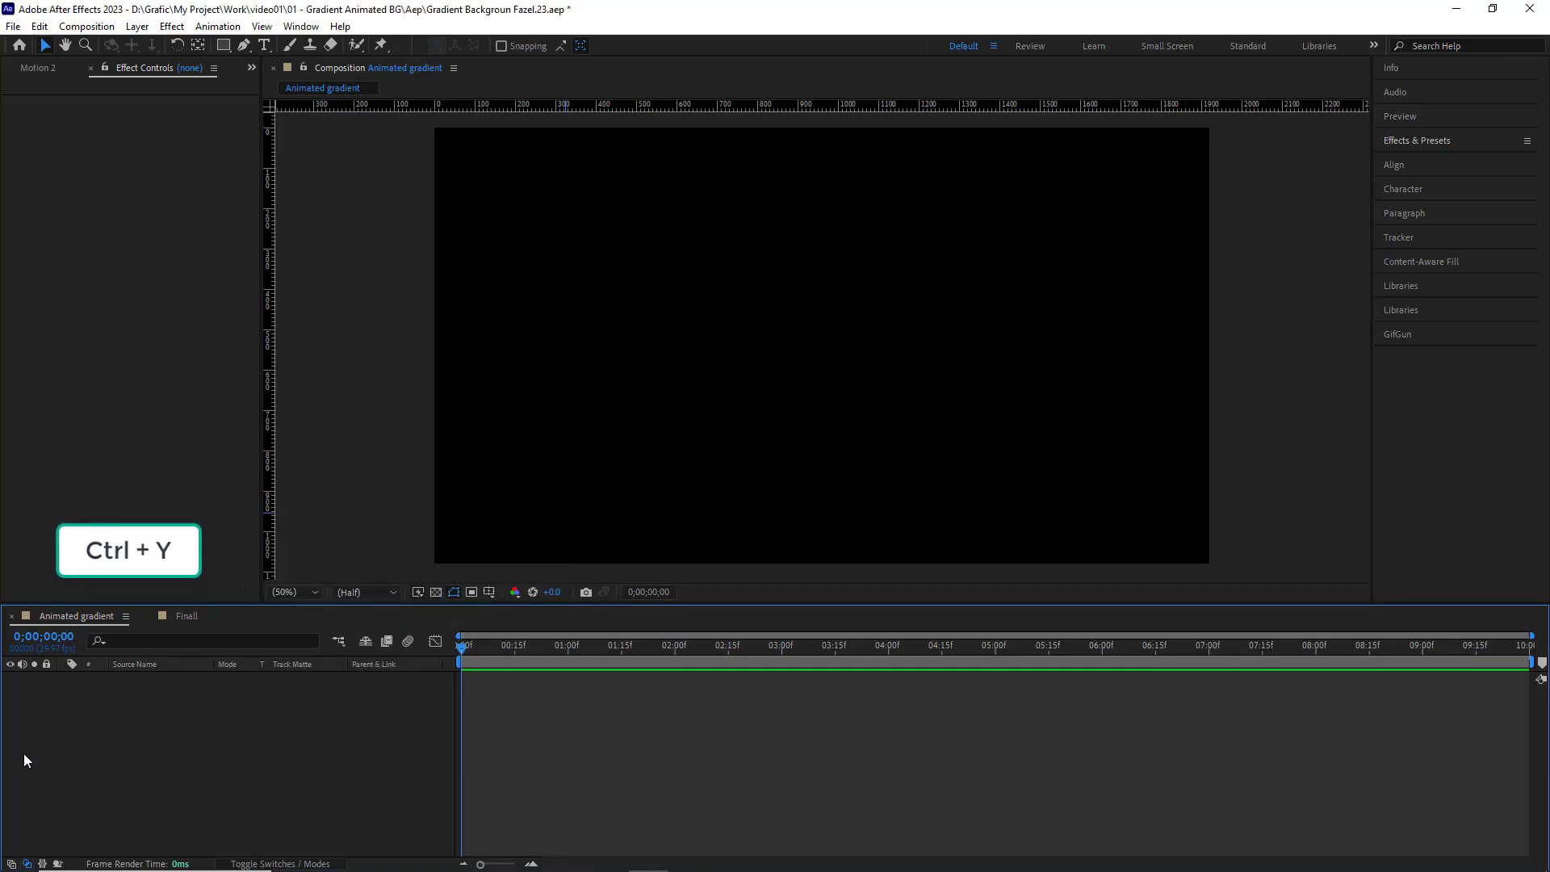
key("BackSpace")
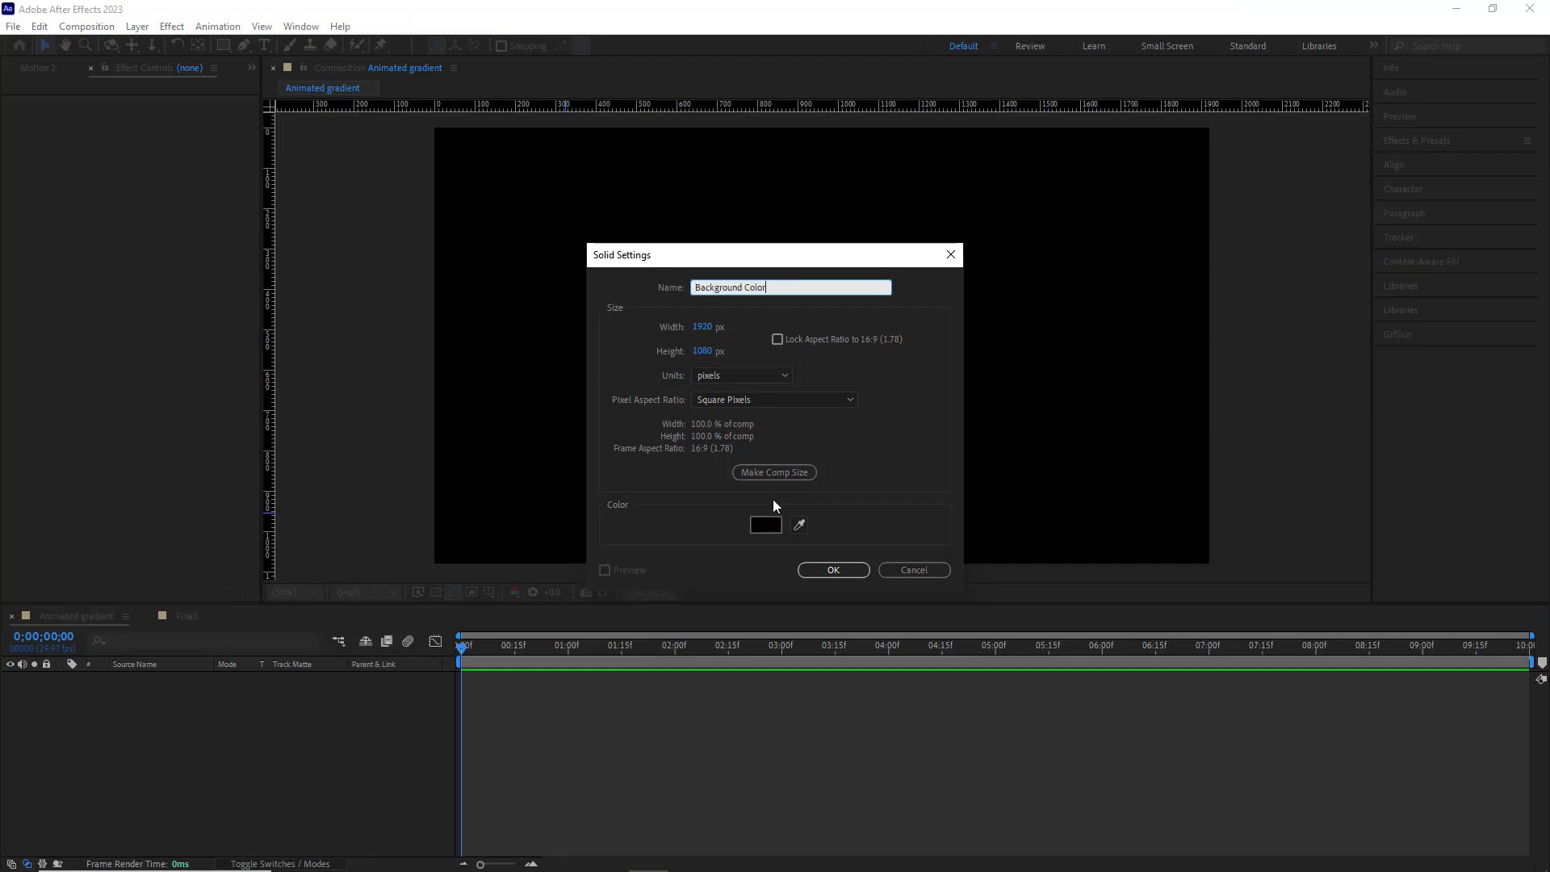
left_click(832, 569)
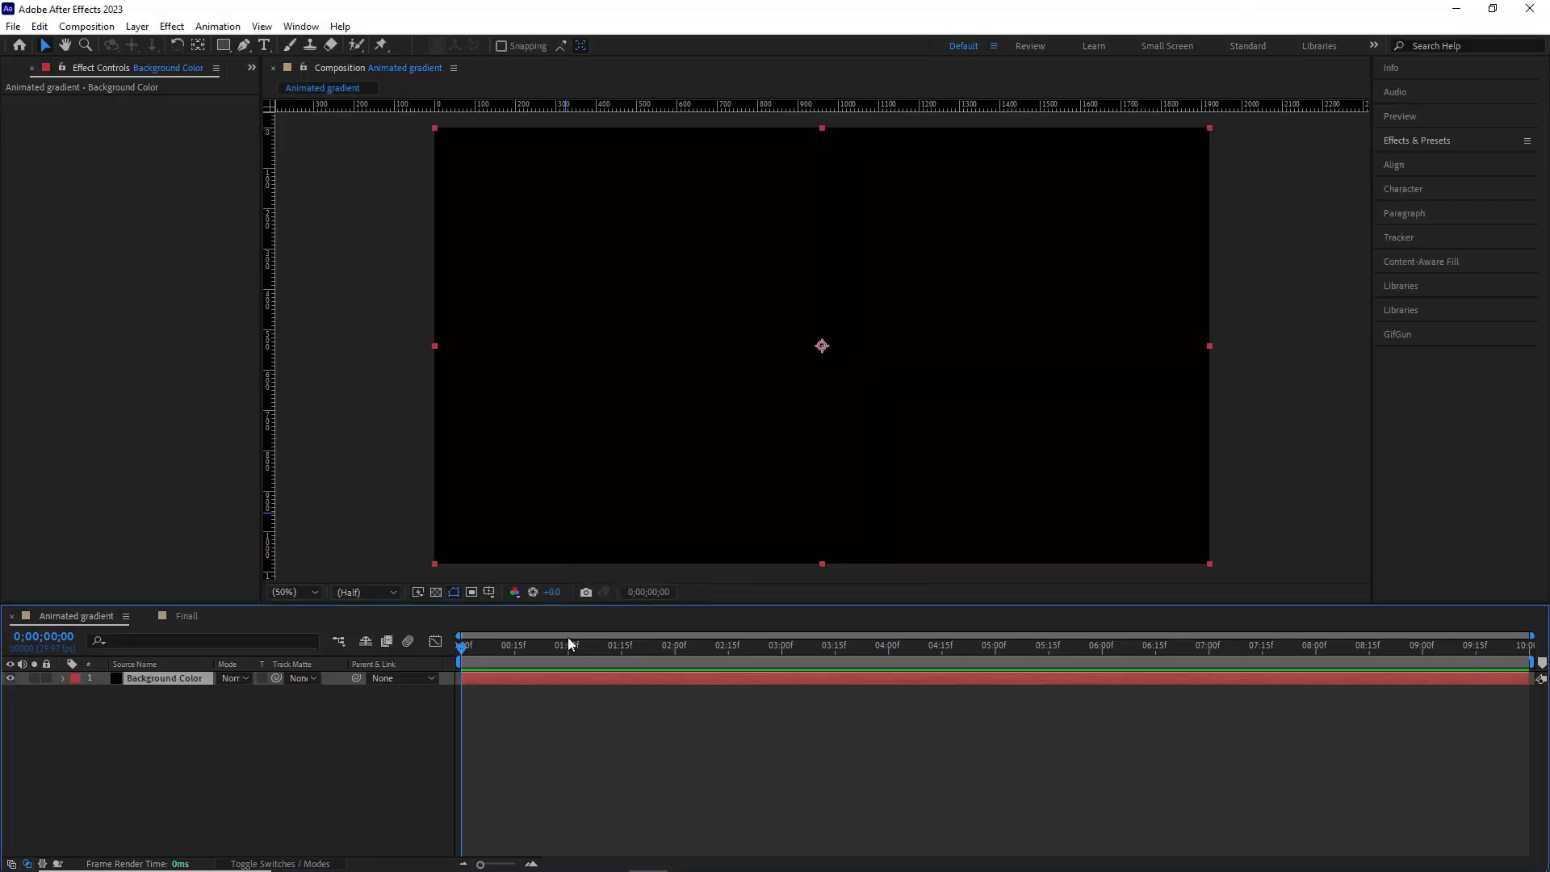
Apply 4-Color Gradient (searched as 'Gradie') to the solid and move Point 1 to 364,178
left_click(1412, 150)
left_click(1410, 160)
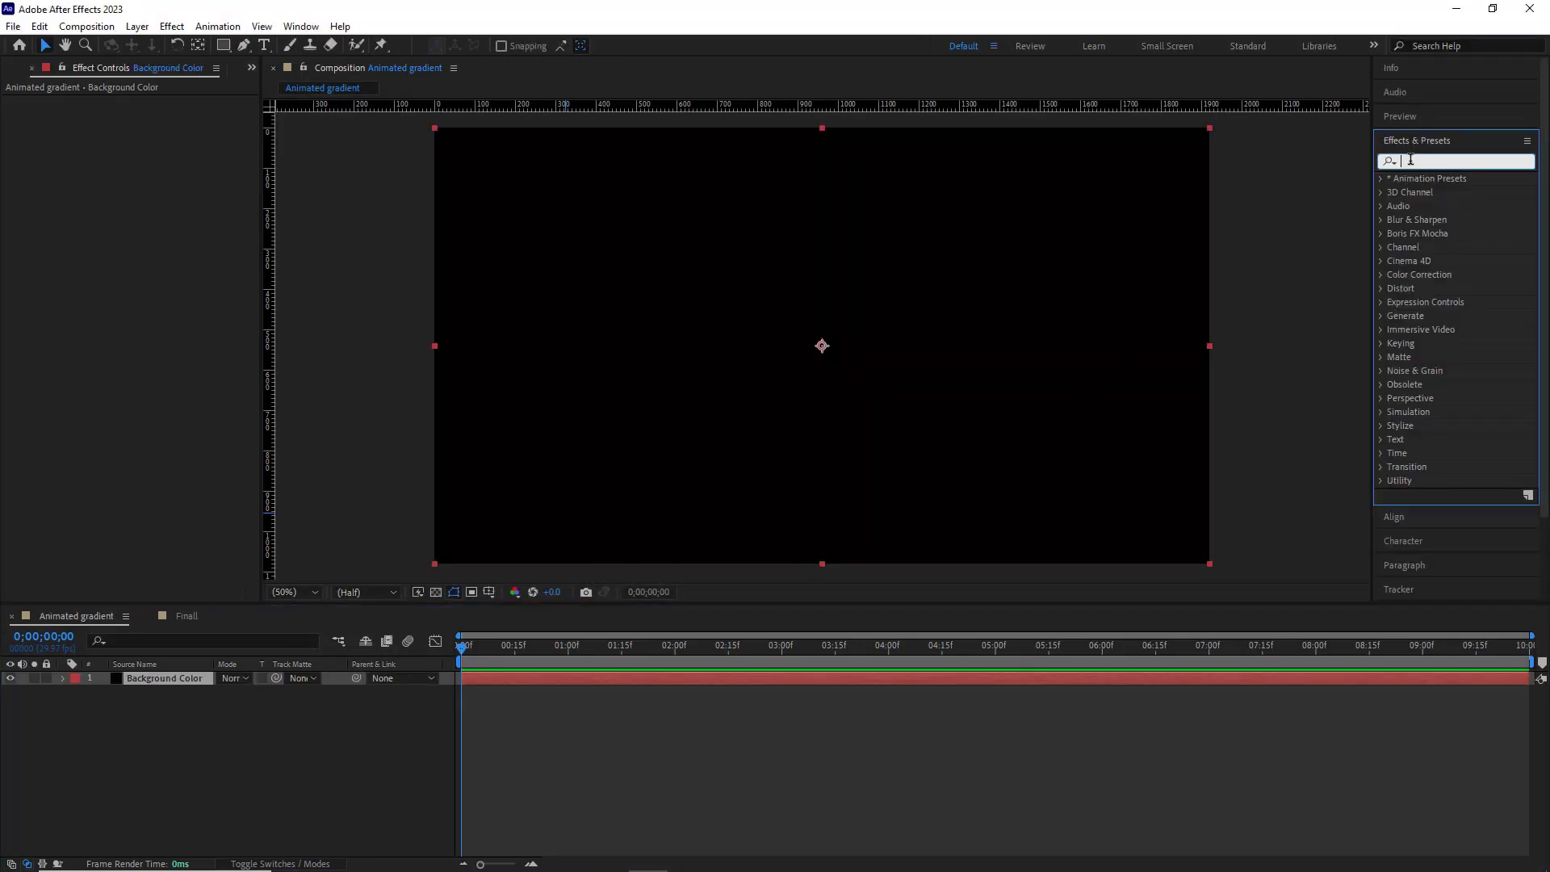
type("Gradie")
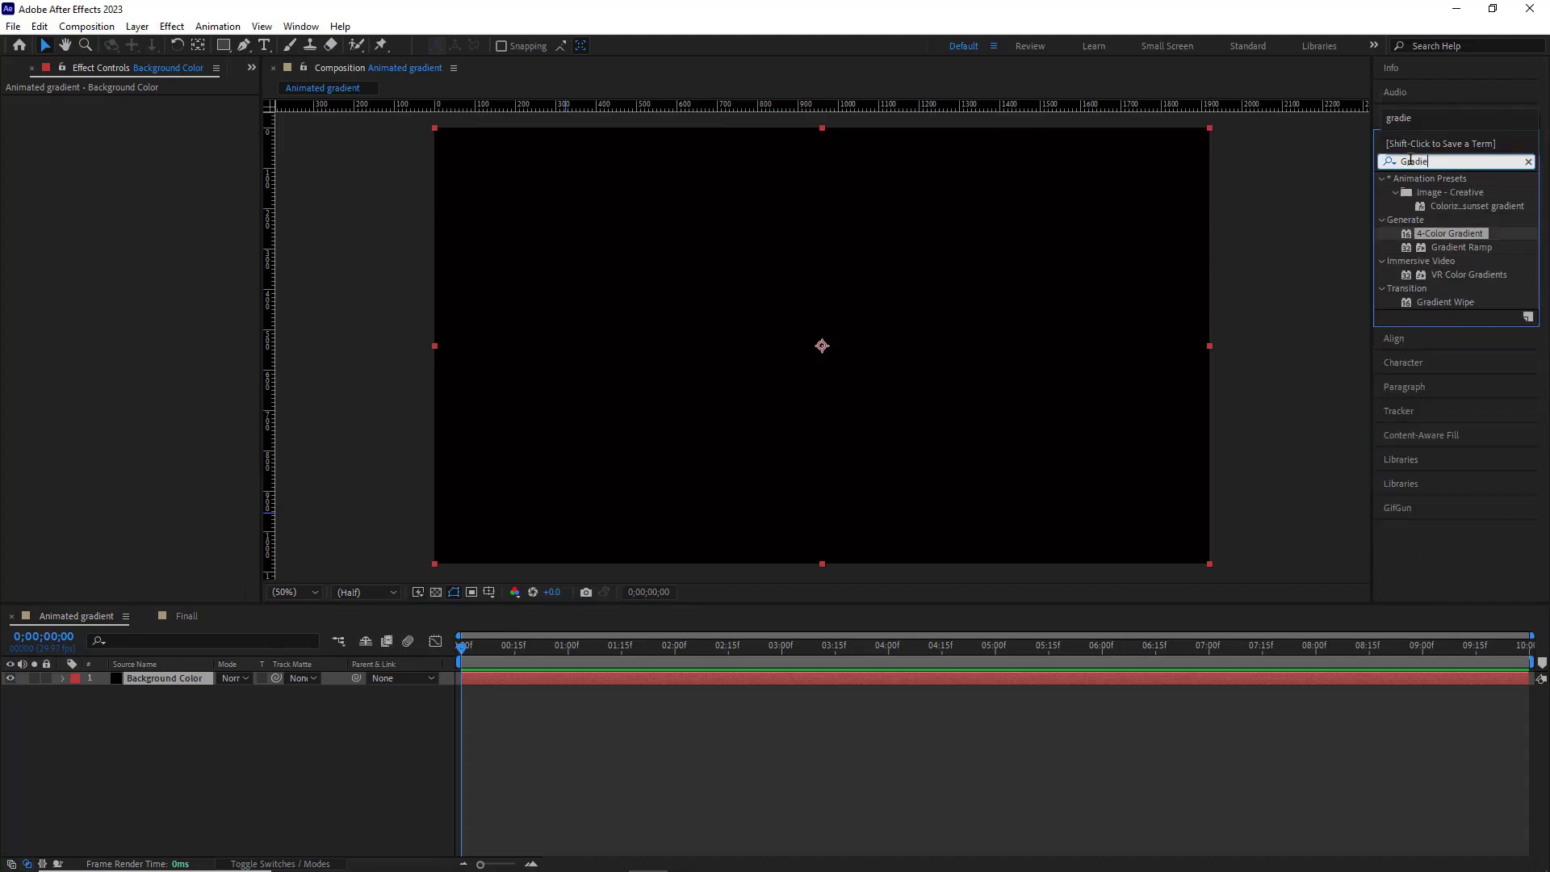
left_click(1437, 234)
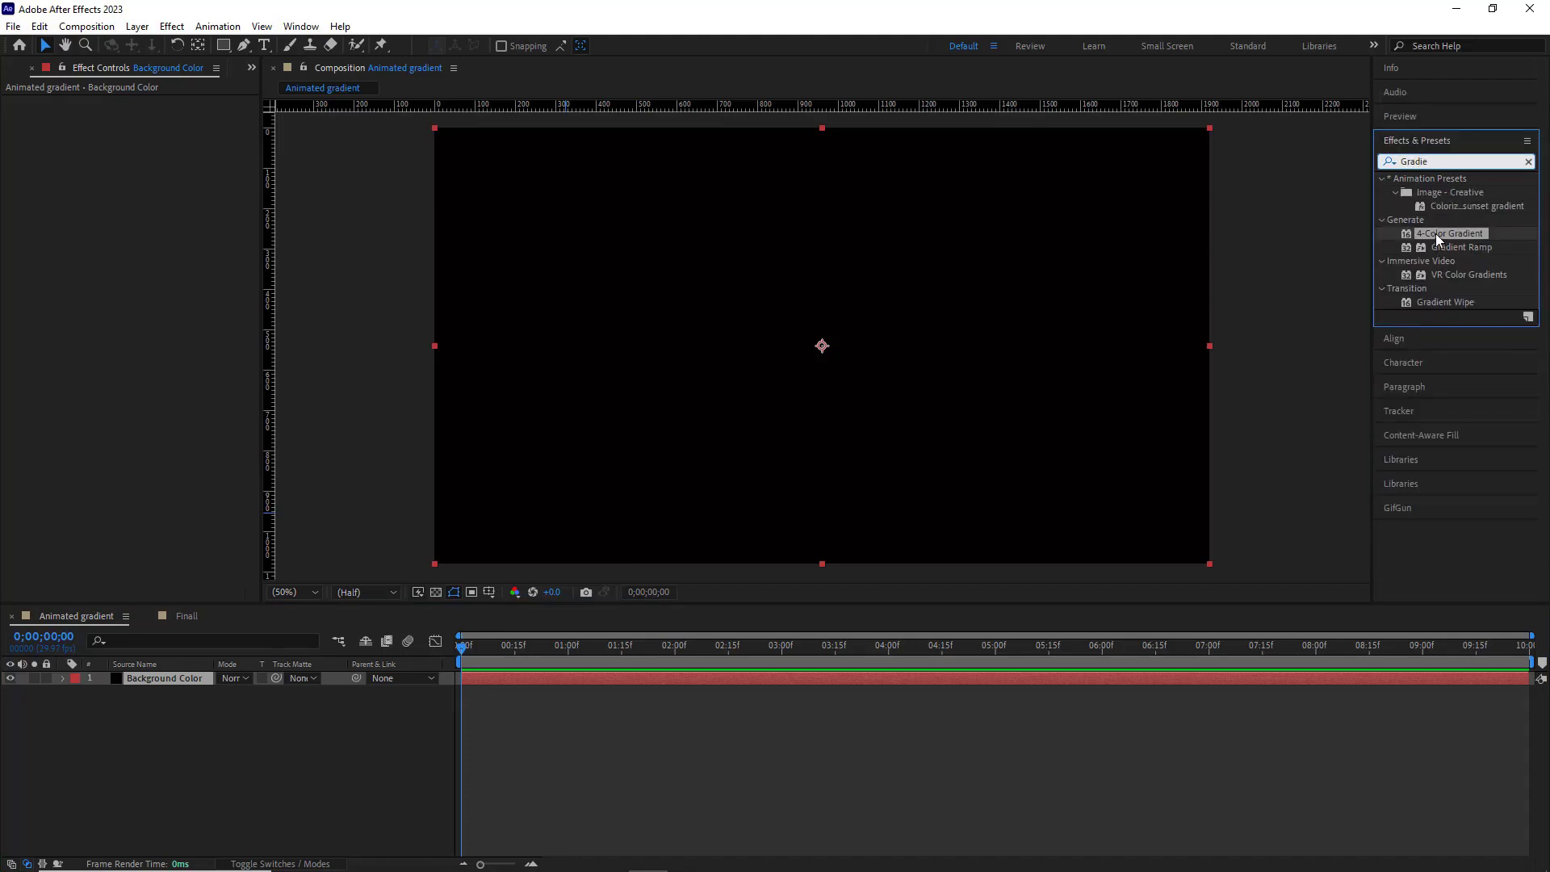
left_click_drag(1438, 239, 838, 317)
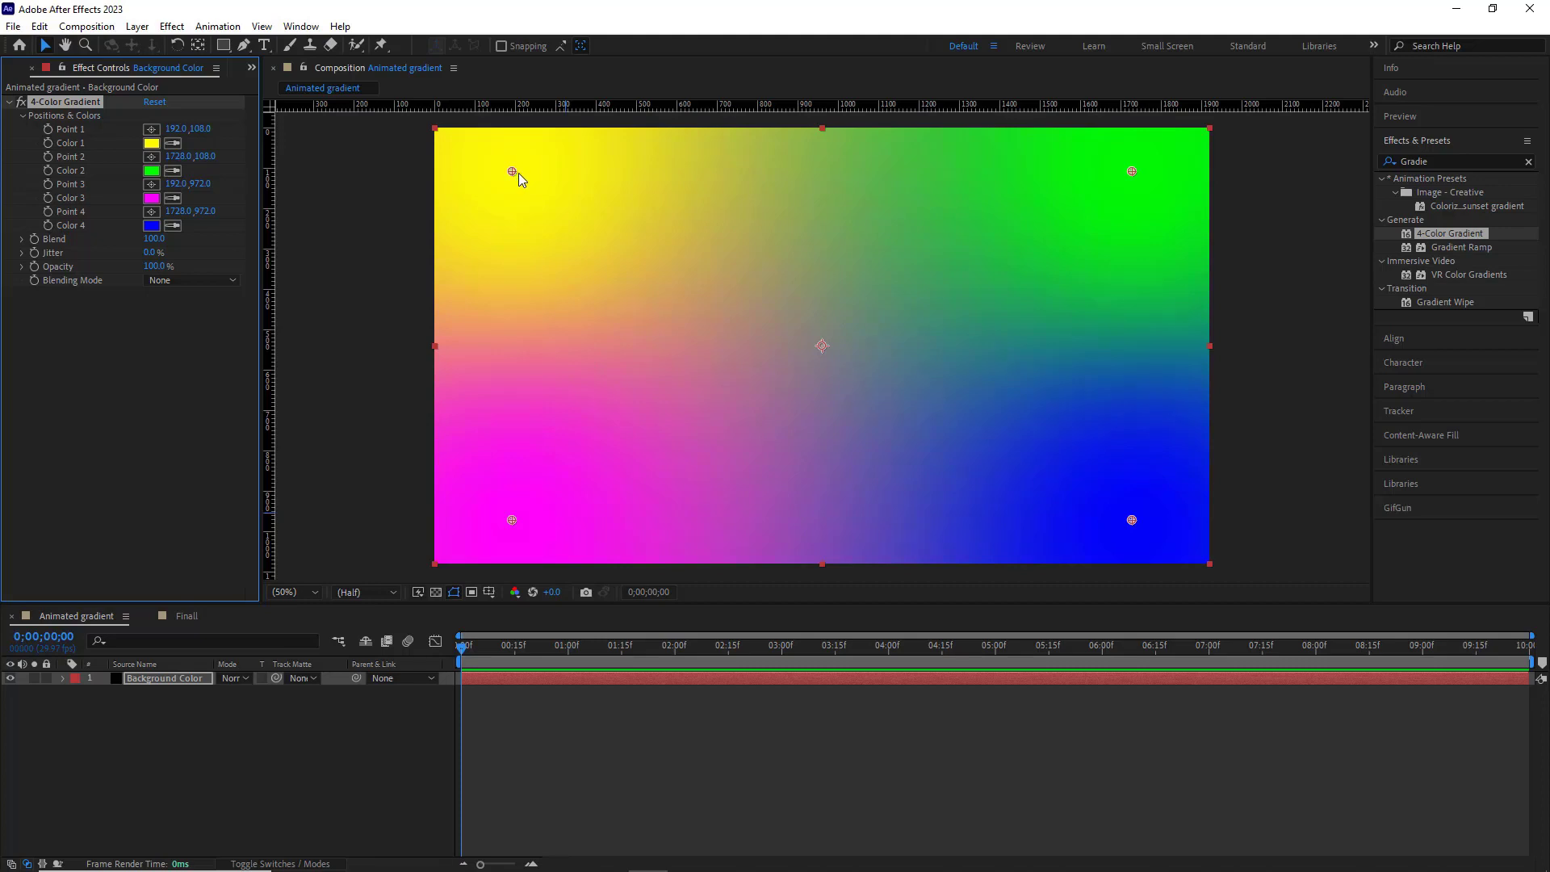
left_click_drag(517, 173, 676, 209)
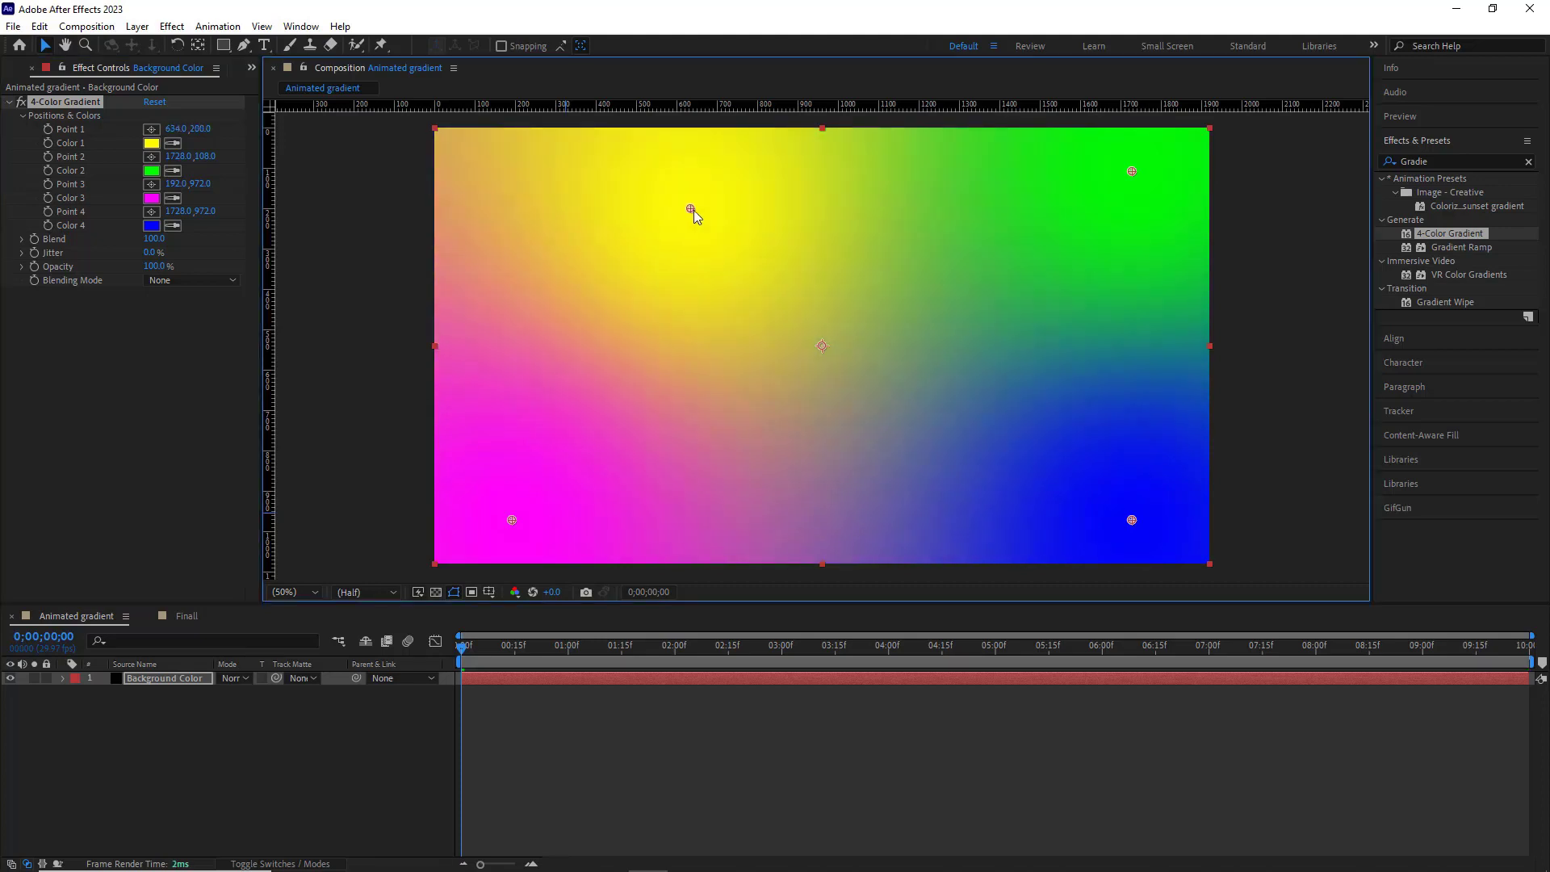
left_click_drag(695, 212, 581, 202)
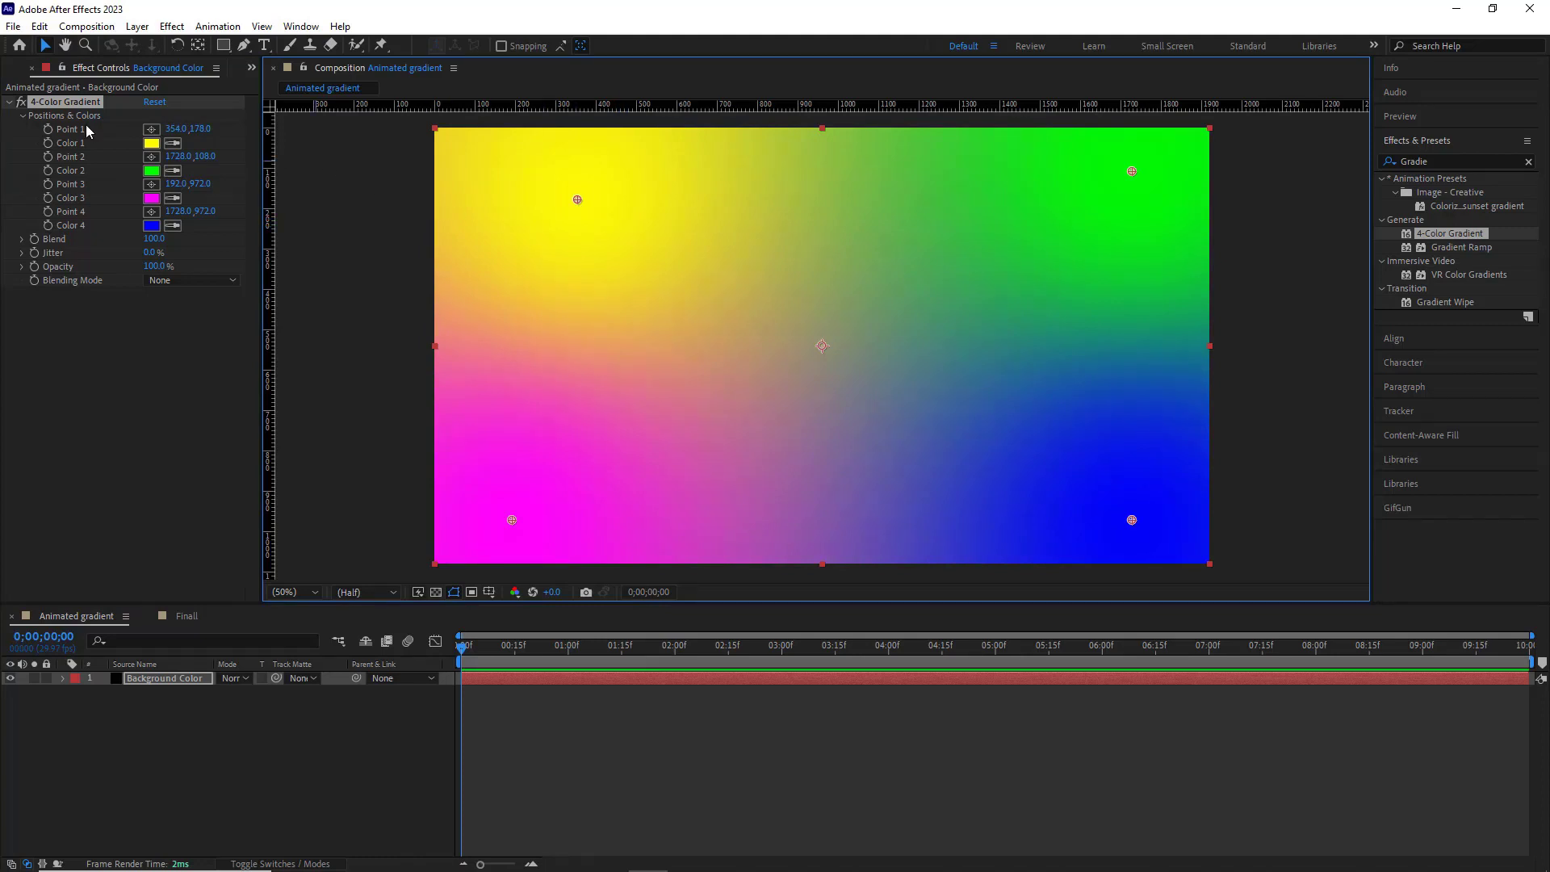
At 0;00;00;00, enable position keyframes for gradient Points 1 to 4
left_click(462, 656)
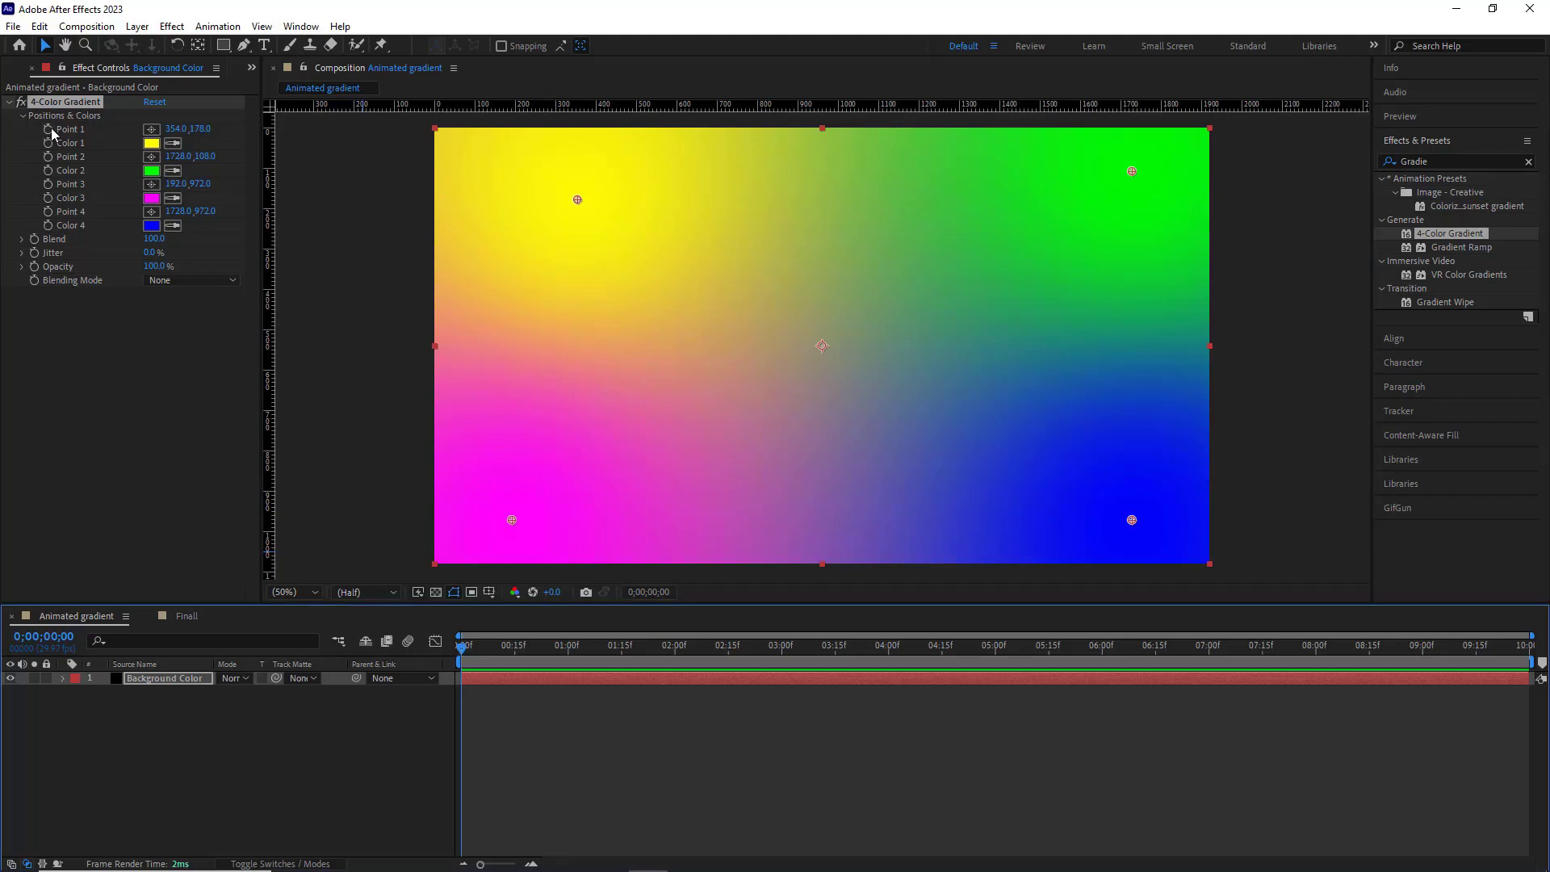
left_click(47, 129)
left_click(48, 157)
left_click(48, 184)
left_click(47, 212)
Reveal the keyframed points with U and add keyframes for all four points at 0;00;04;00
left_click(110, 720)
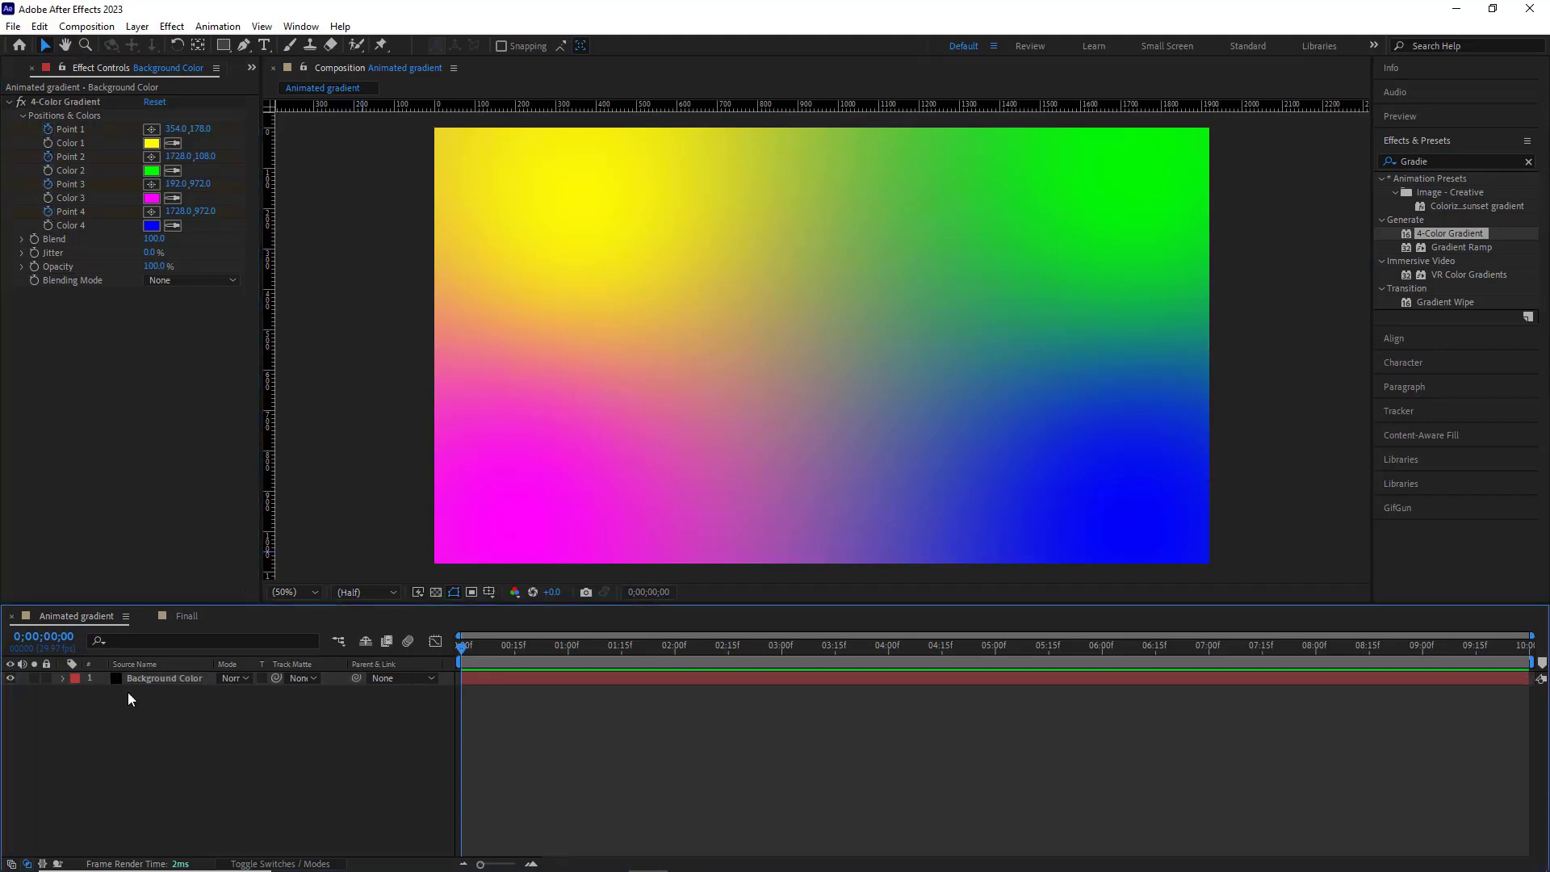
left_click(133, 676)
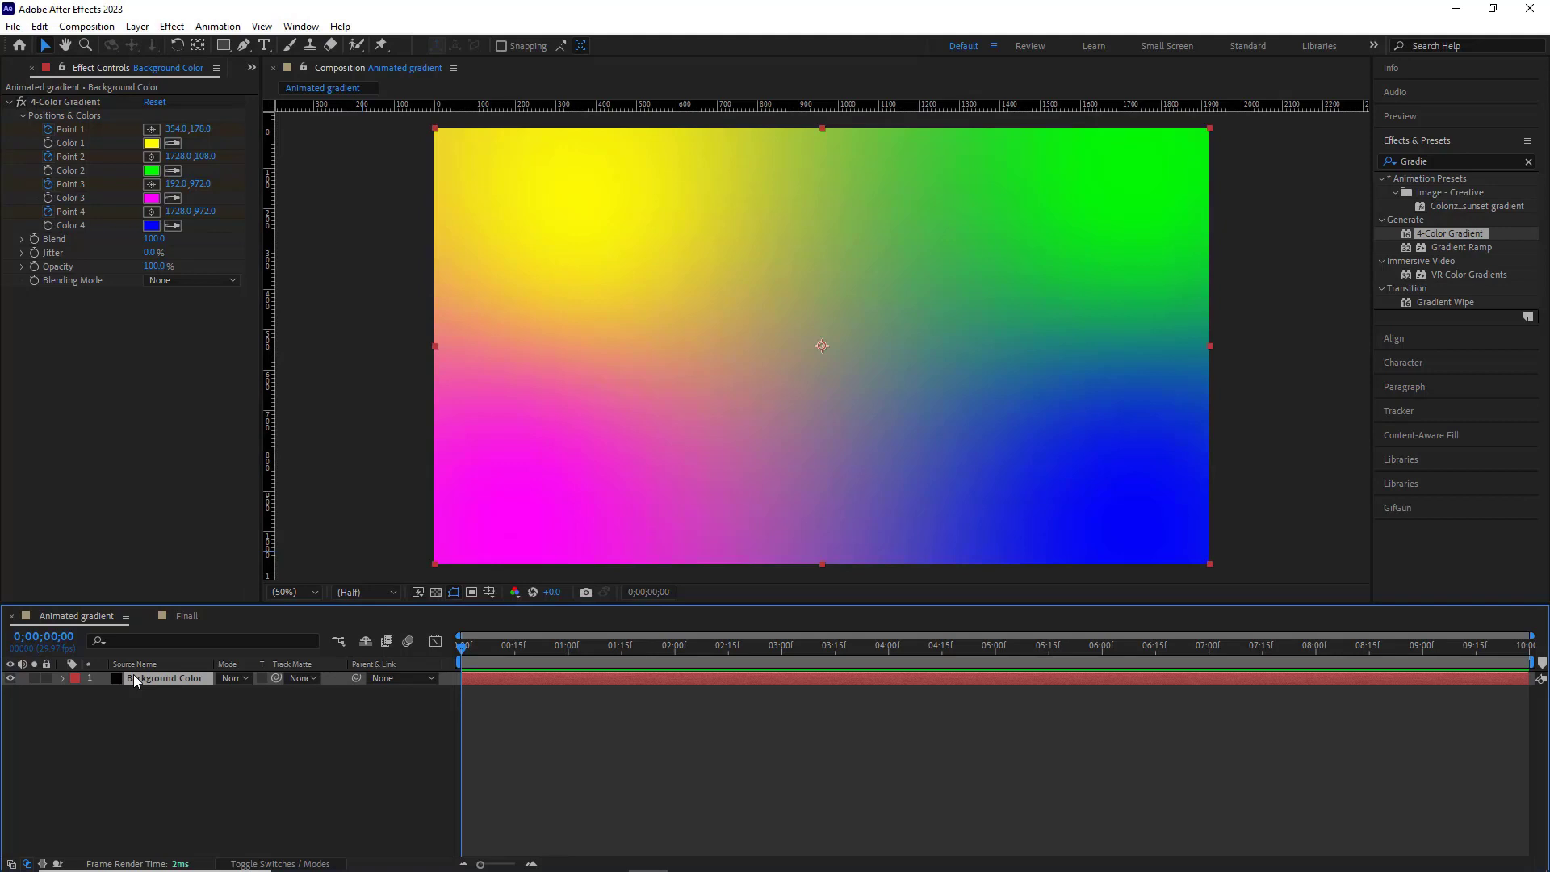
key("u")
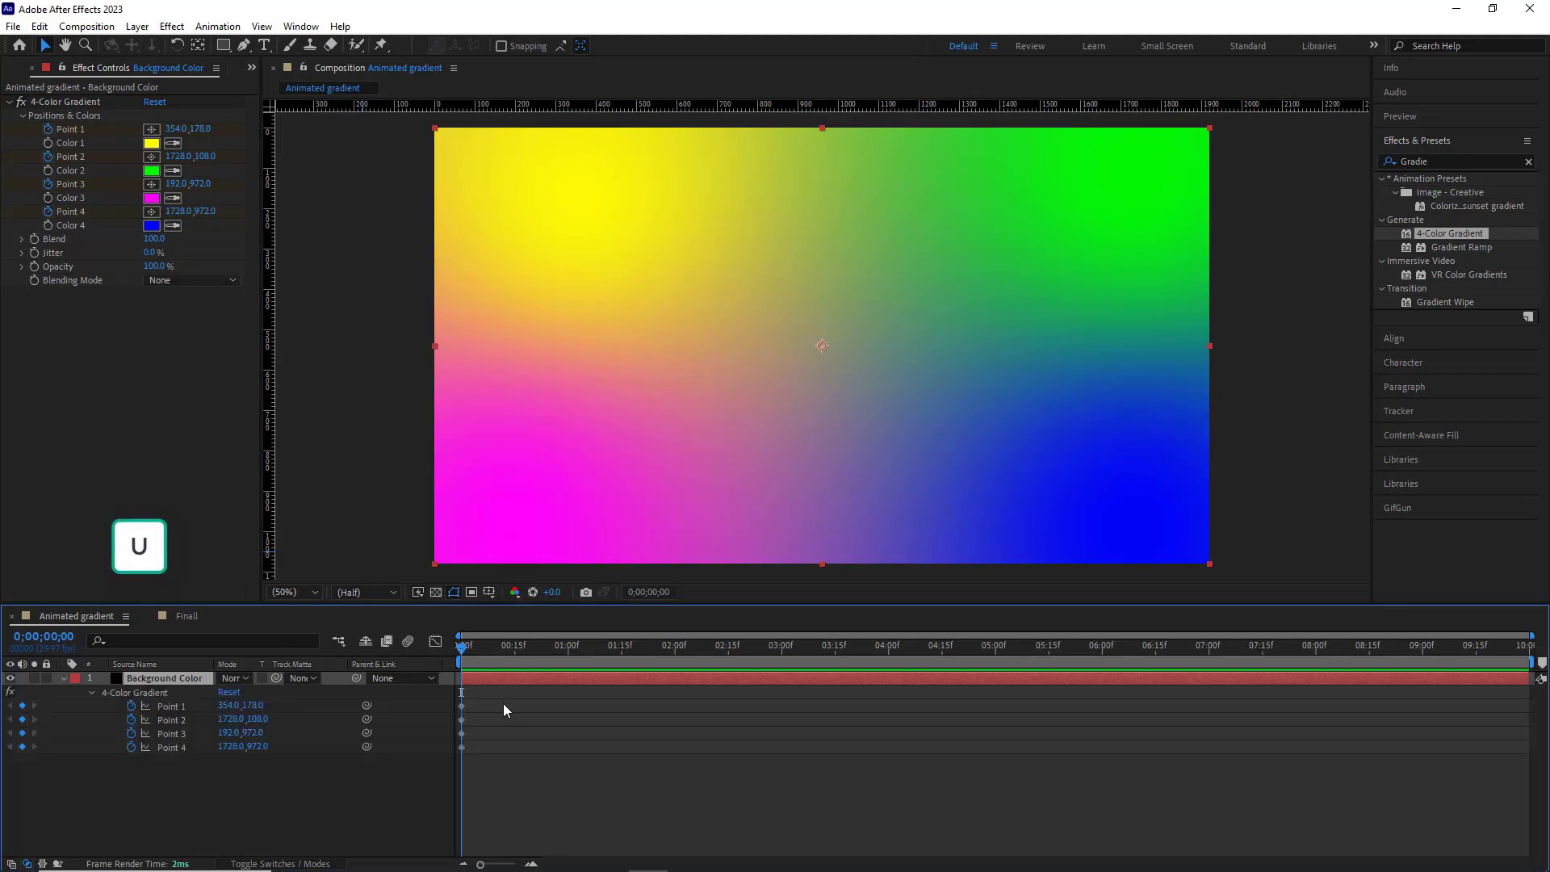
left_click_drag(470, 657, 886, 704)
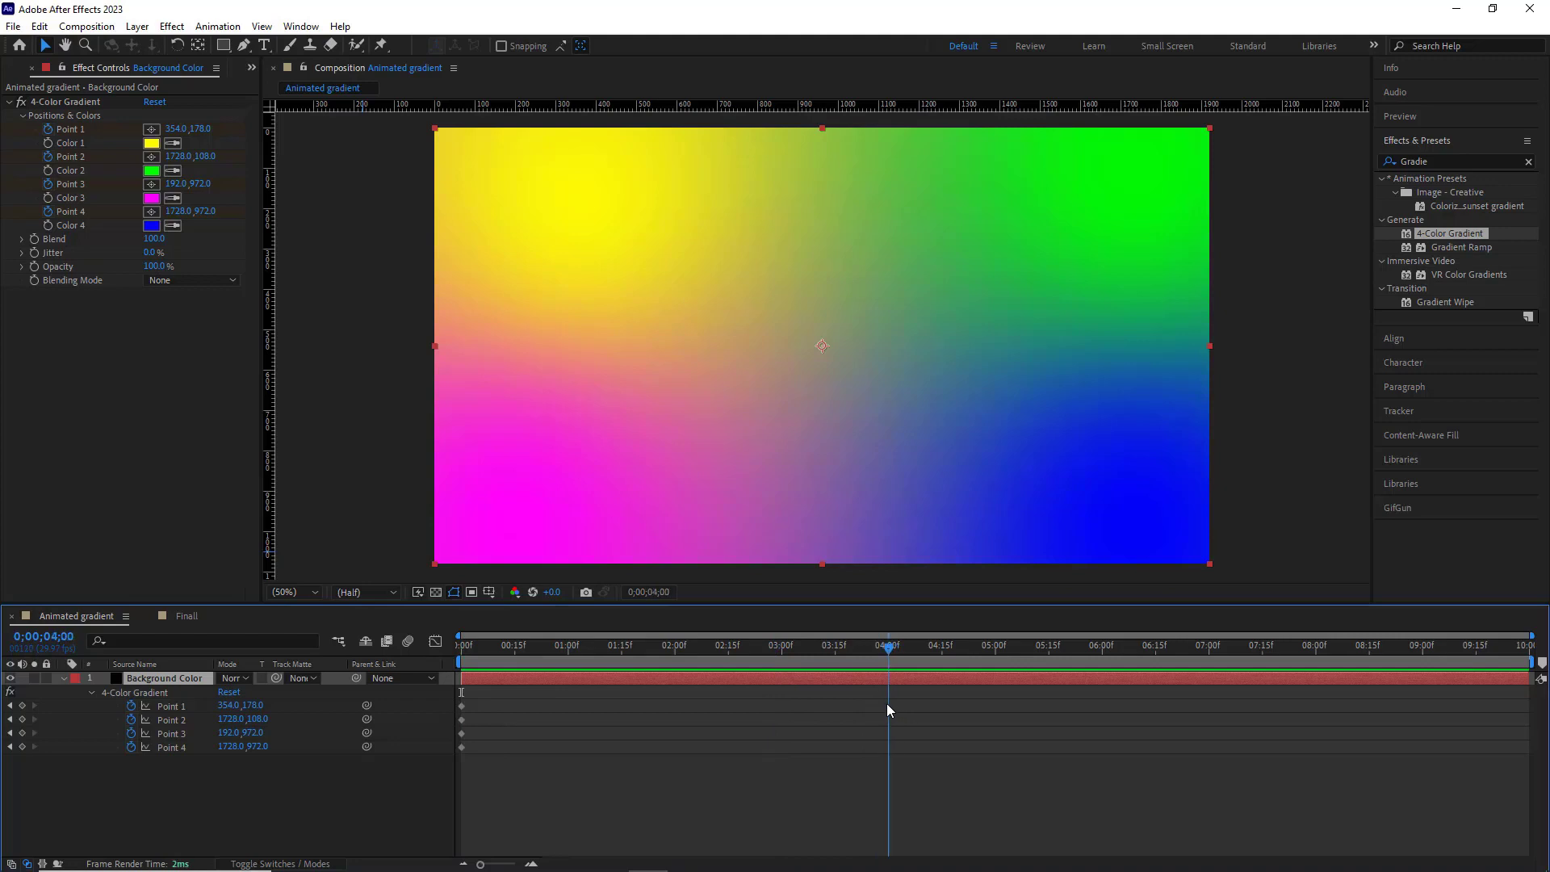
left_click(22, 706)
left_click(22, 720)
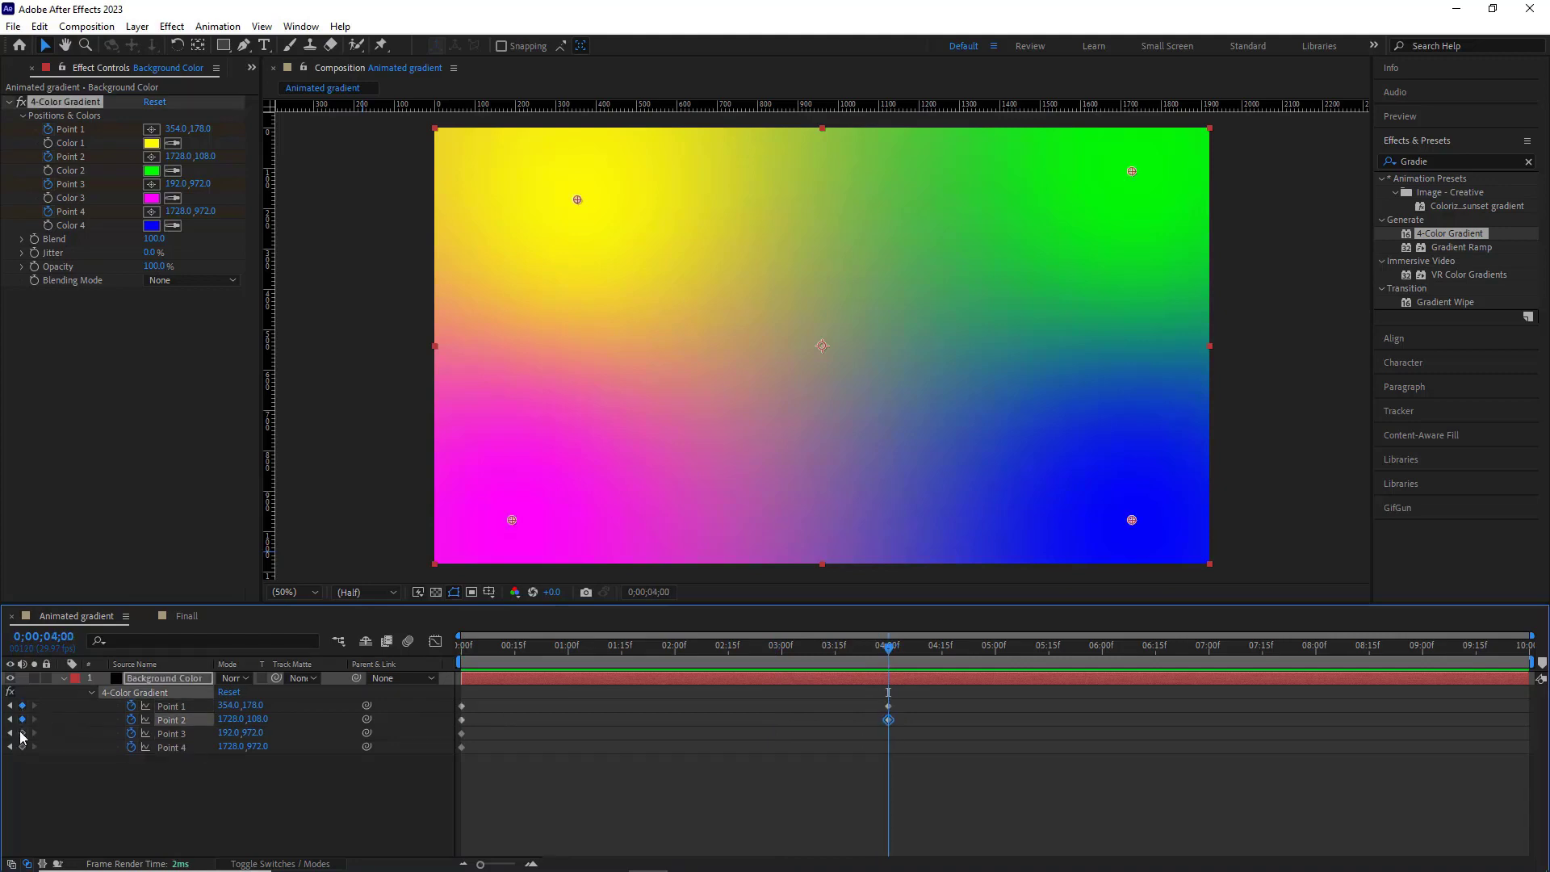
left_click(21, 733)
left_click(22, 747)
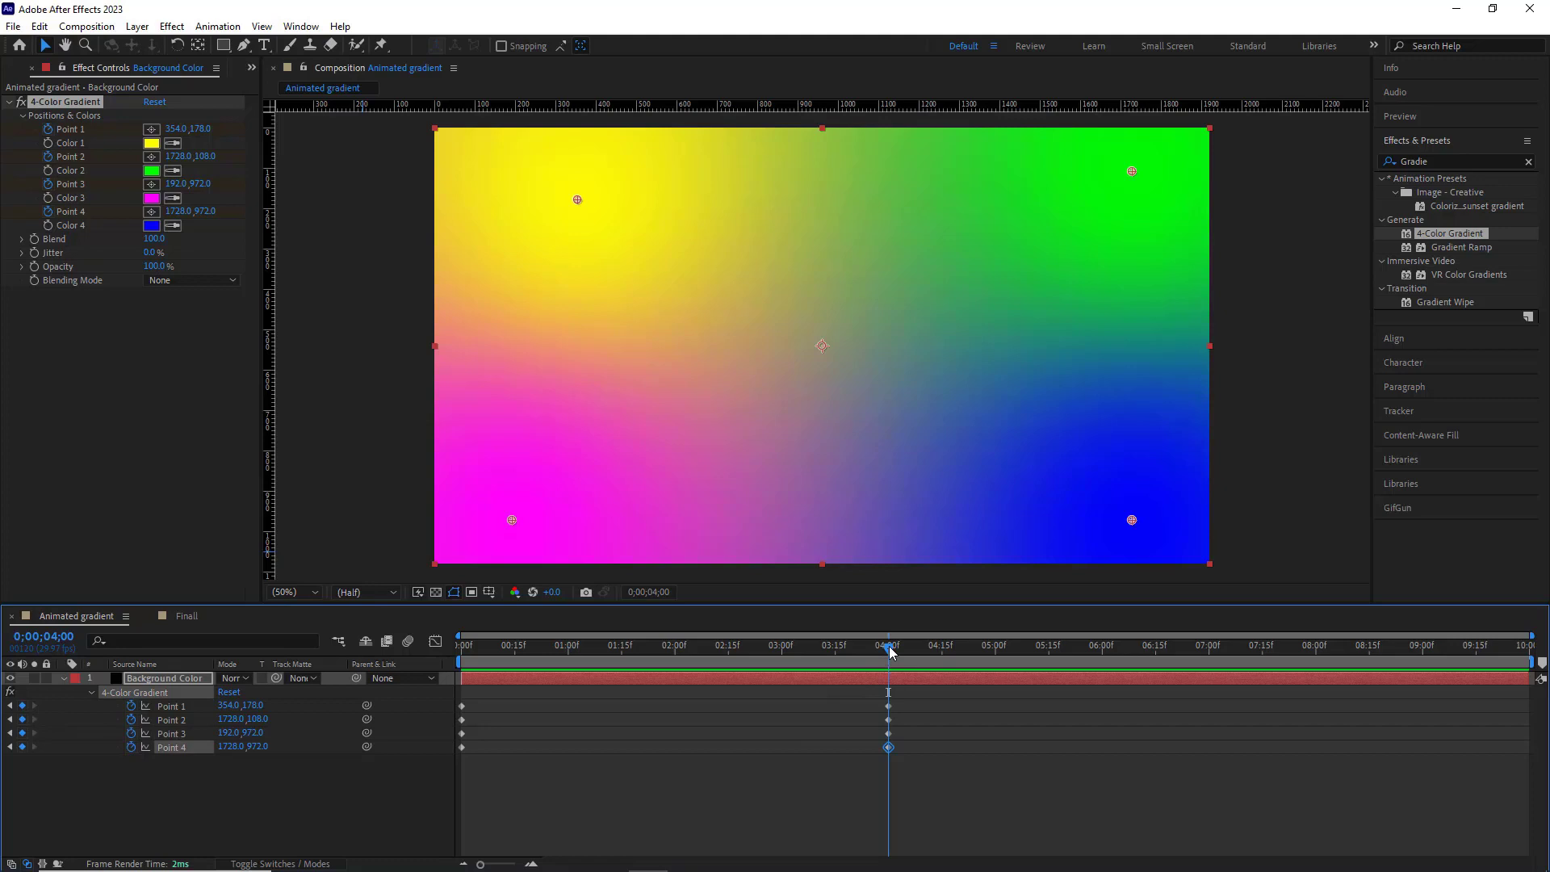
At 0;00, pull all four gradient points inward toward the centre and preview
left_click_drag(889, 649, 450, 653)
left_click_drag(578, 199, 655, 243)
left_click_drag(512, 520, 732, 304)
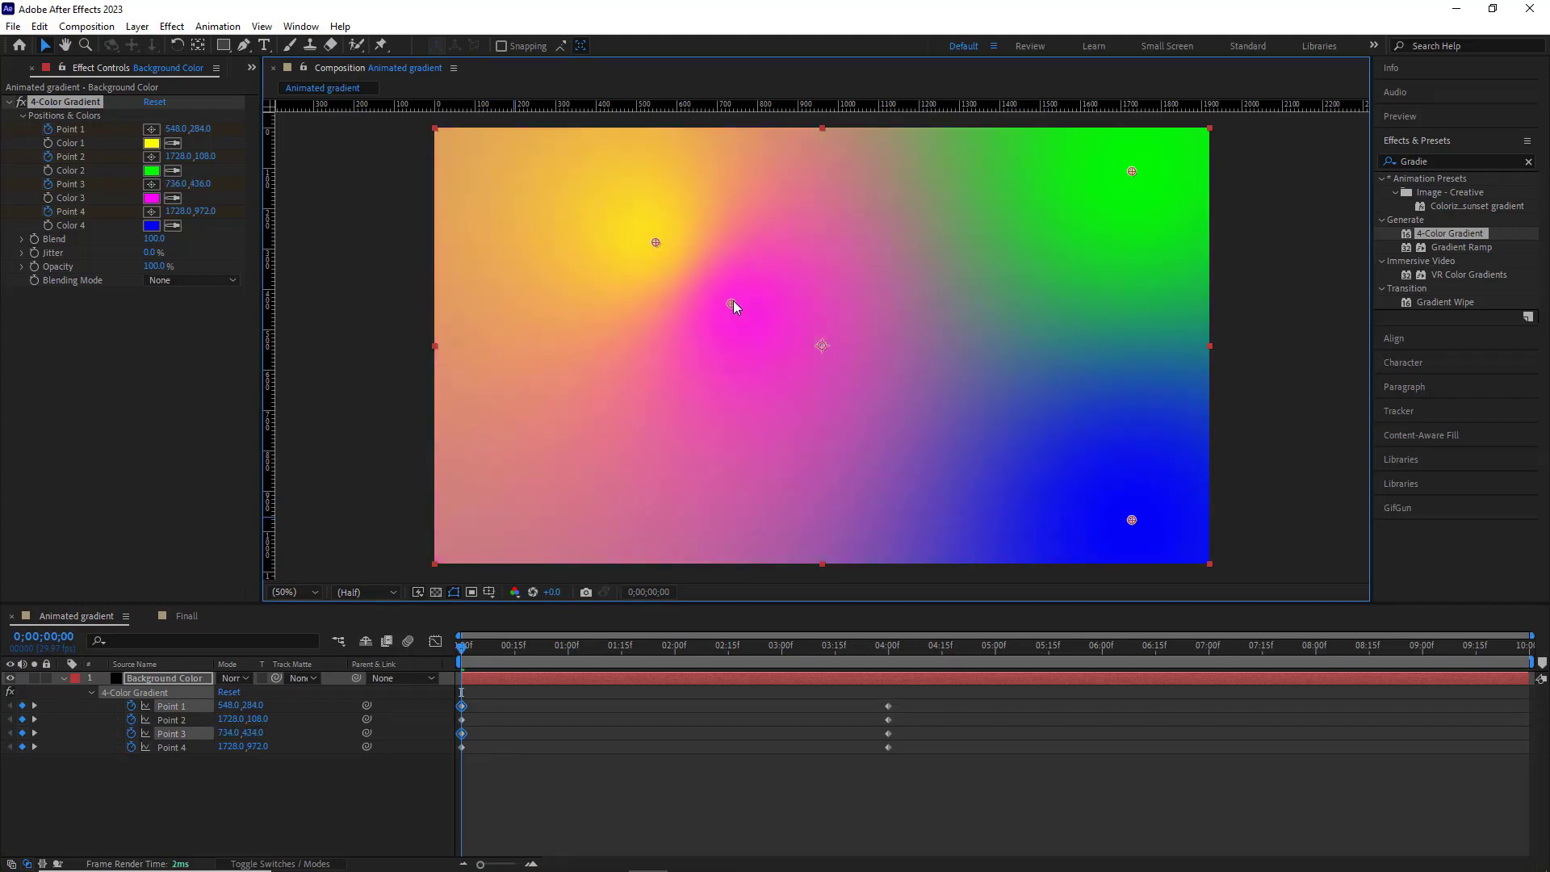
left_click_drag(656, 242, 653, 243)
left_click_drag(1132, 172, 915, 236)
left_click_drag(1131, 519, 981, 415)
key("space")
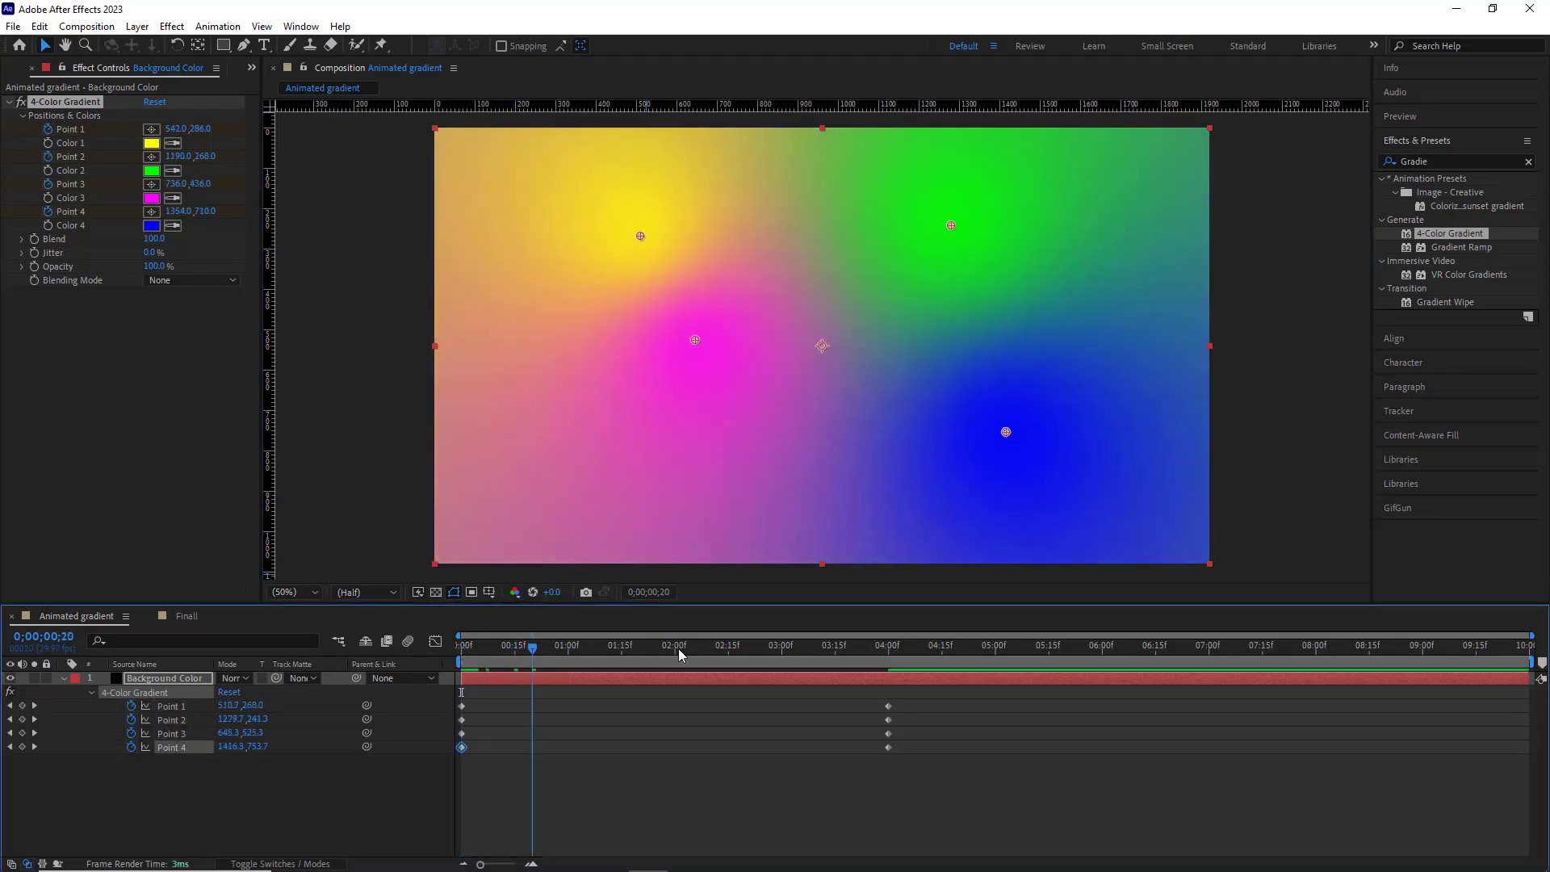
At 0;00;04;00, spread the points to -60,-48, 784,246, 82,978 and 1940,292; select the starting keyframes
left_click_drag(678, 654, 888, 651)
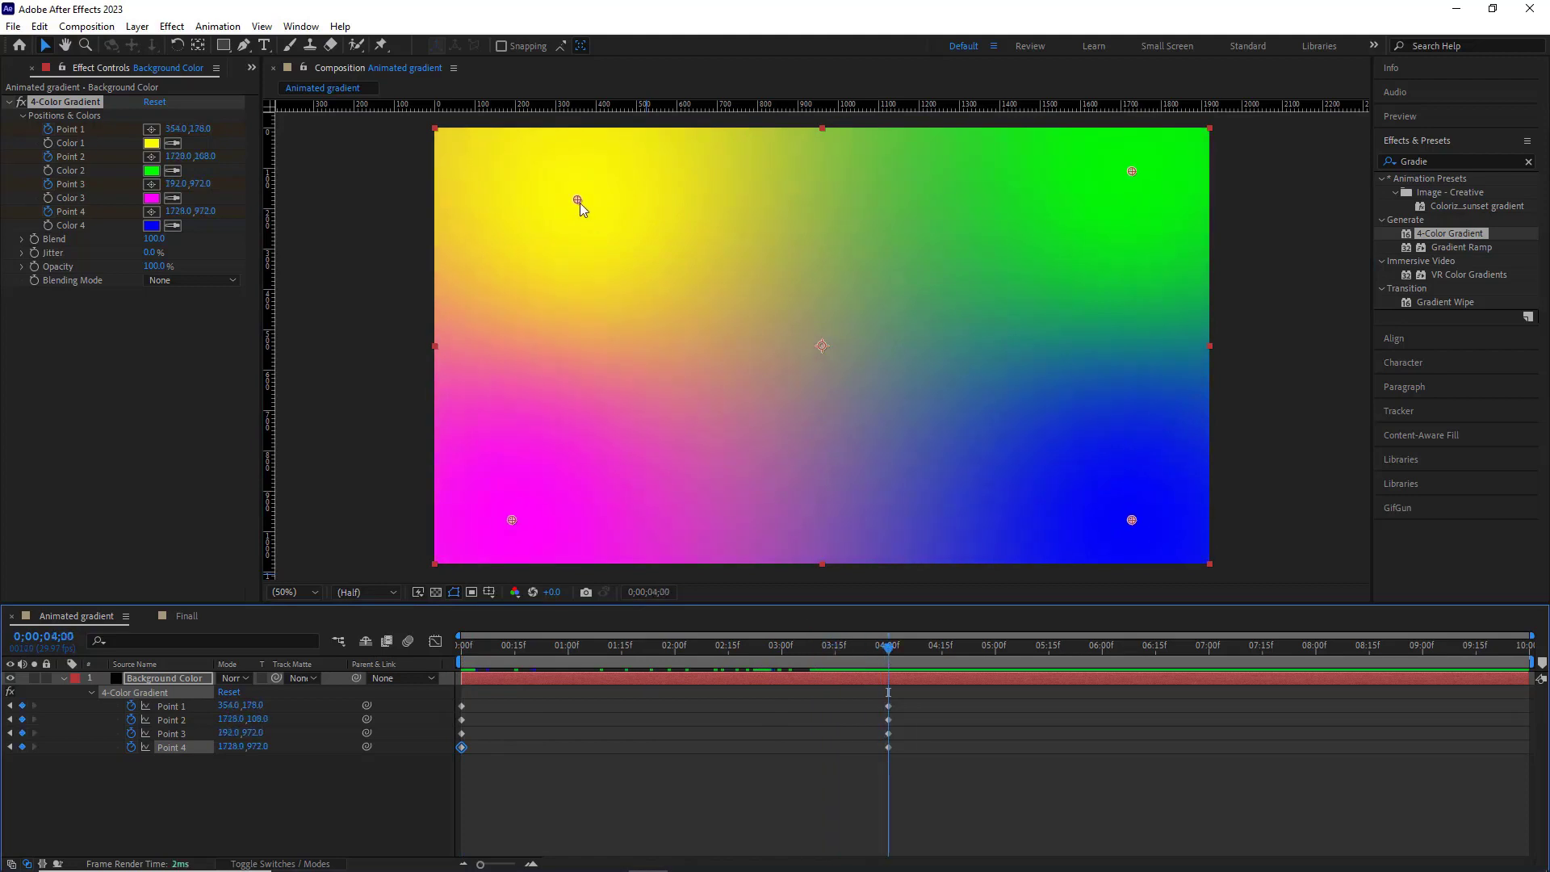
left_click_drag(578, 201, 412, 109)
left_click_drag(1132, 171, 751, 226)
left_click_drag(512, 520, 467, 523)
left_click_drag(1132, 520, 1218, 246)
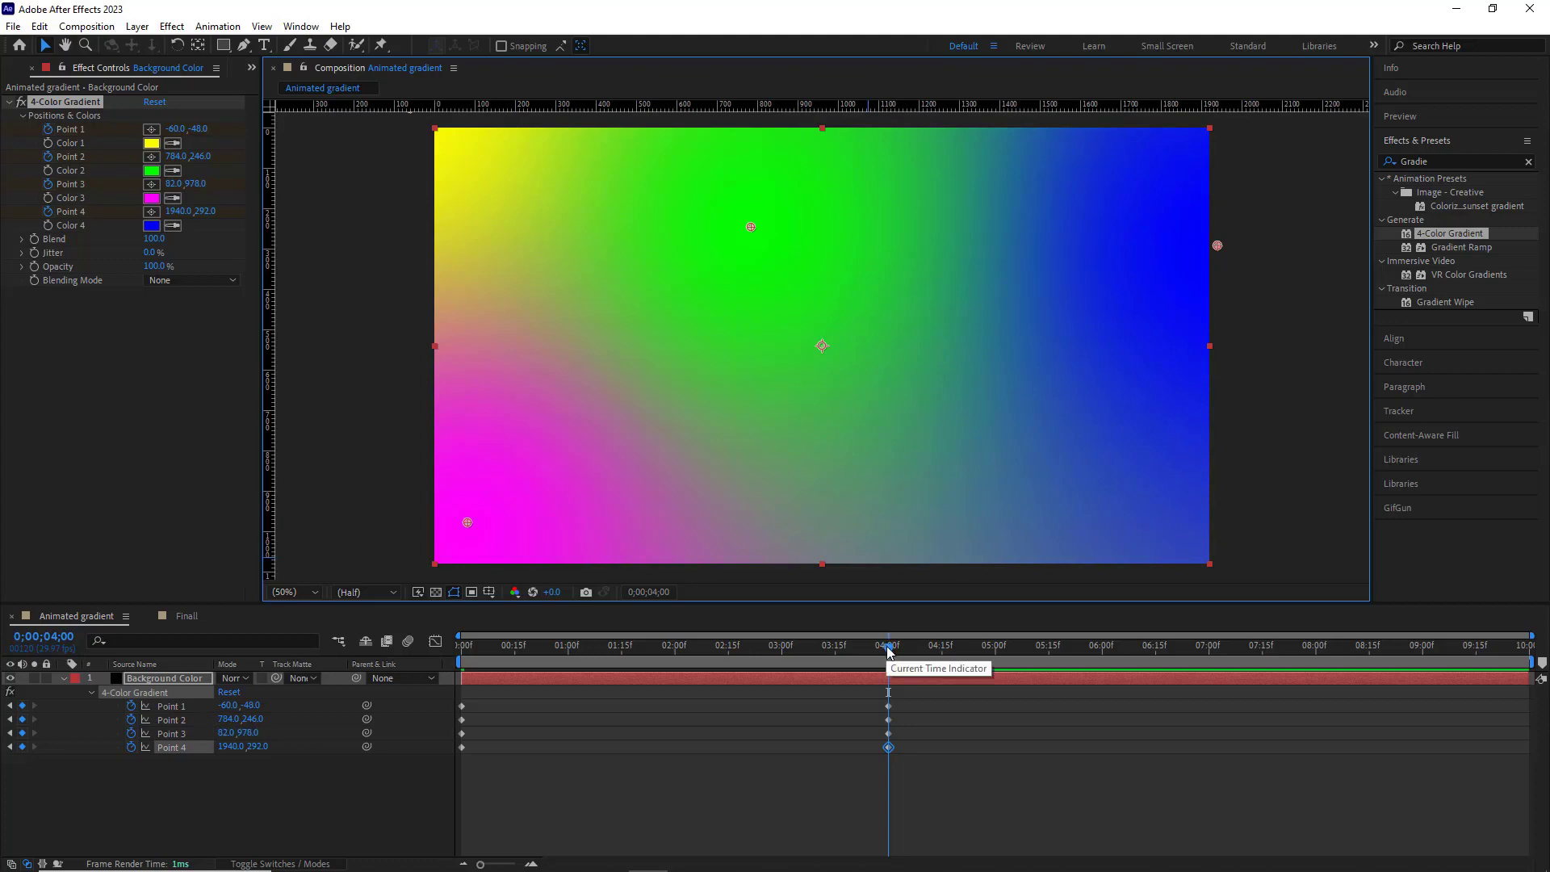
left_click_drag(888, 649, 1315, 652)
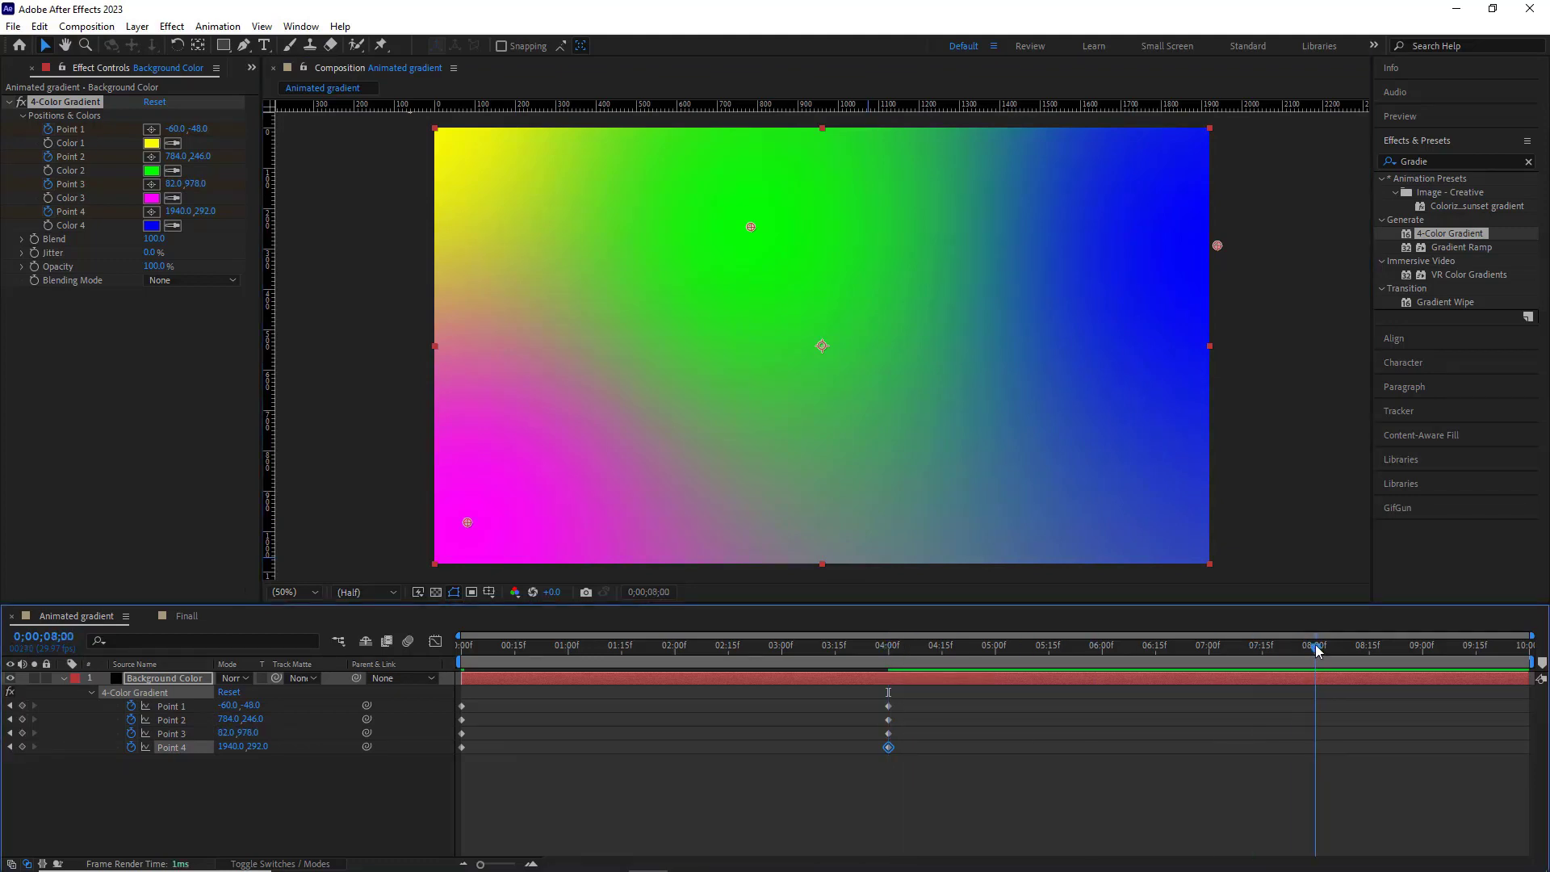
left_click_drag(473, 700, 452, 783)
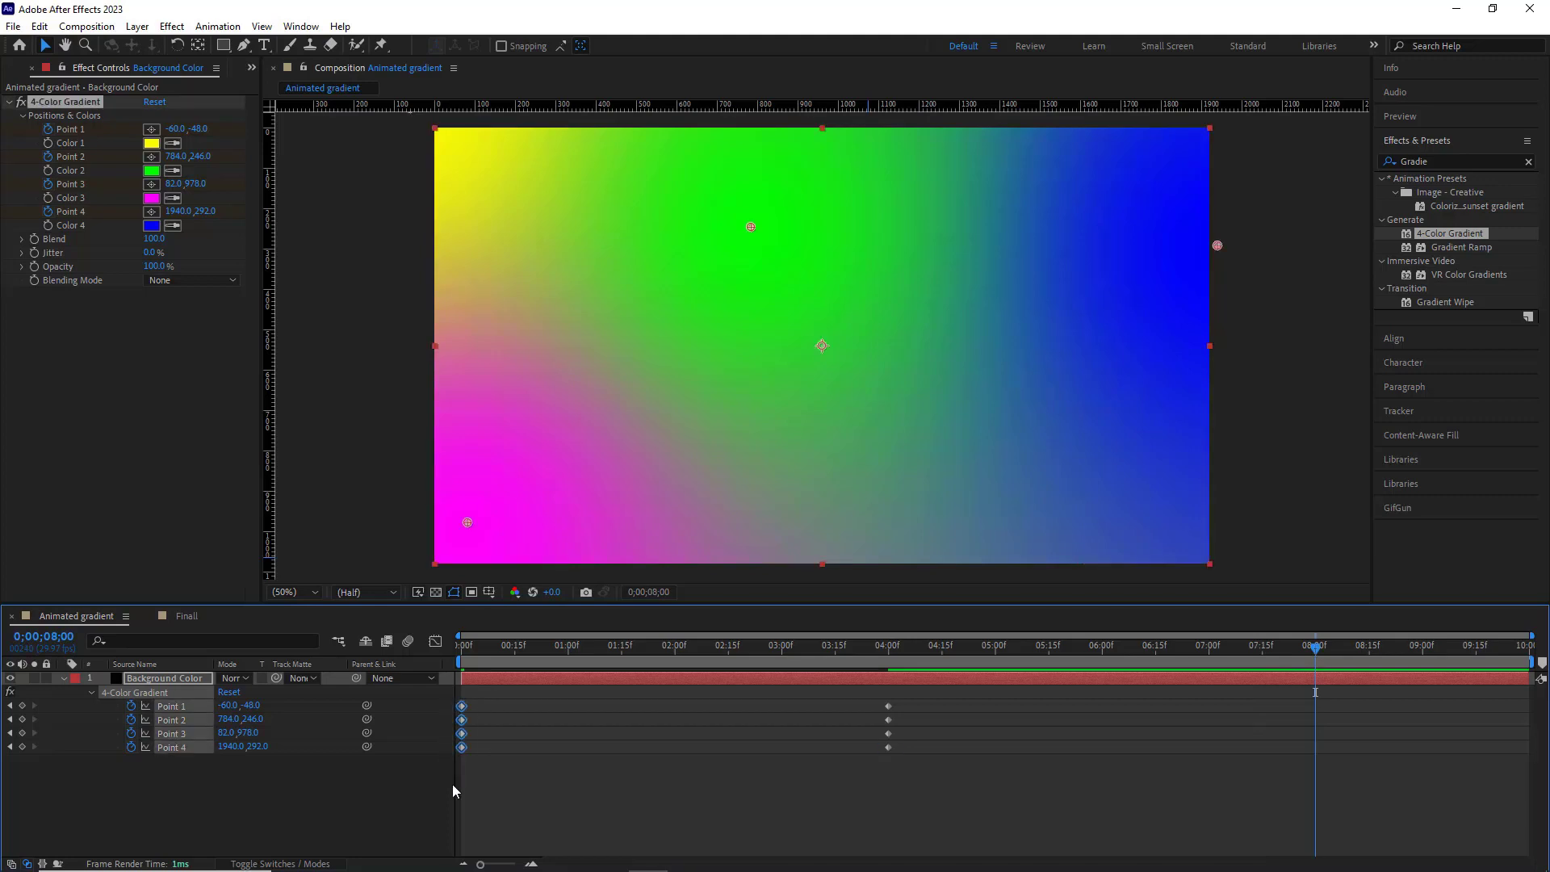
Copy the four starting keyframes to 0;00;08;00 and preview the loop from the first frame
key("ctrl+c")
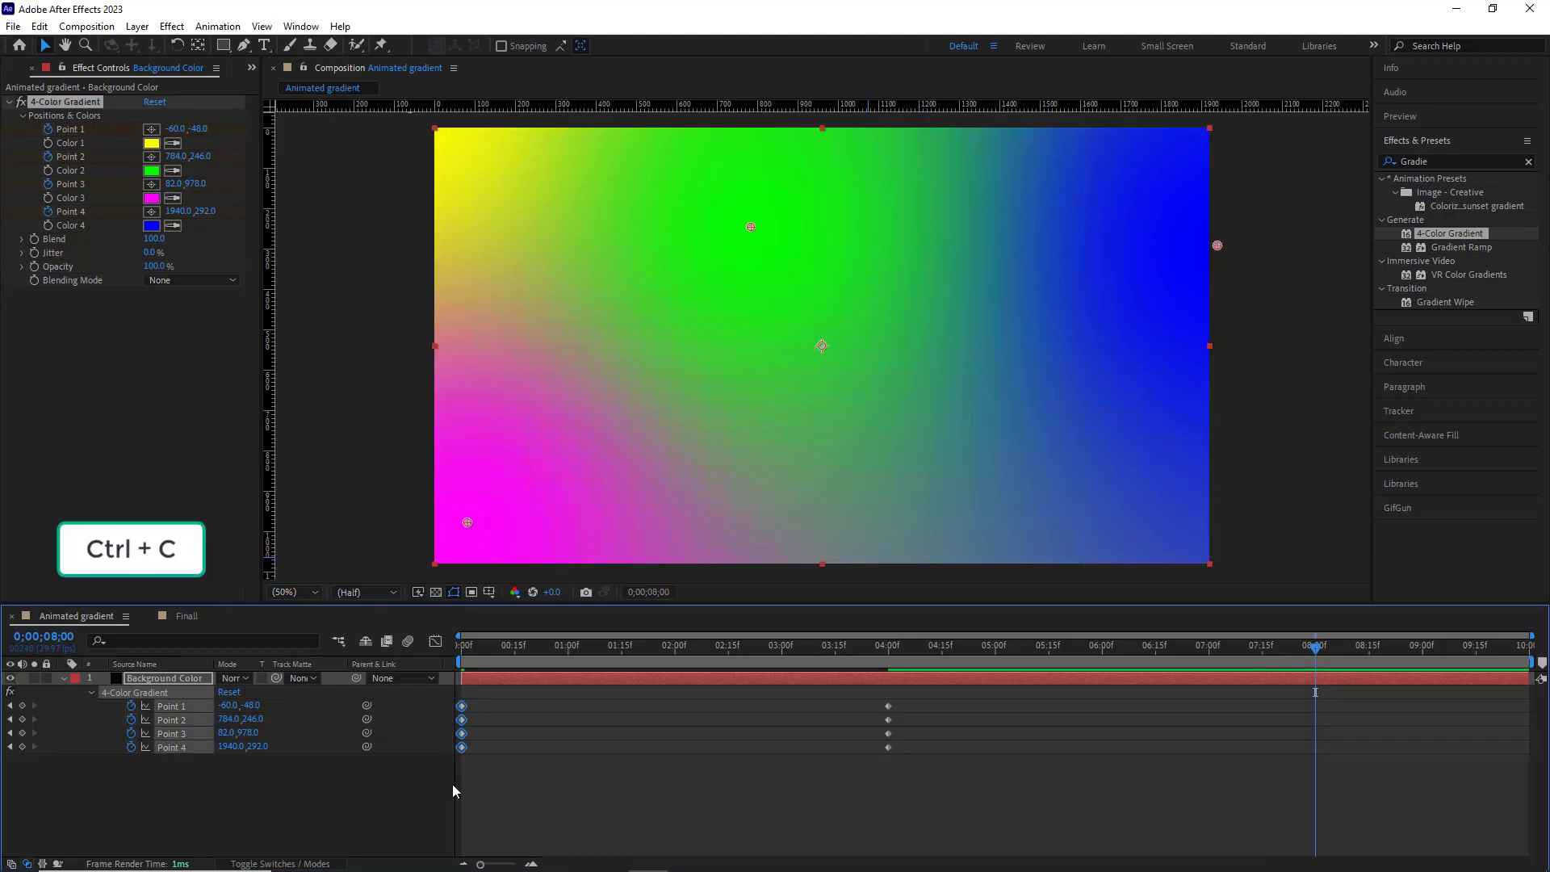
key("ctrl+v")
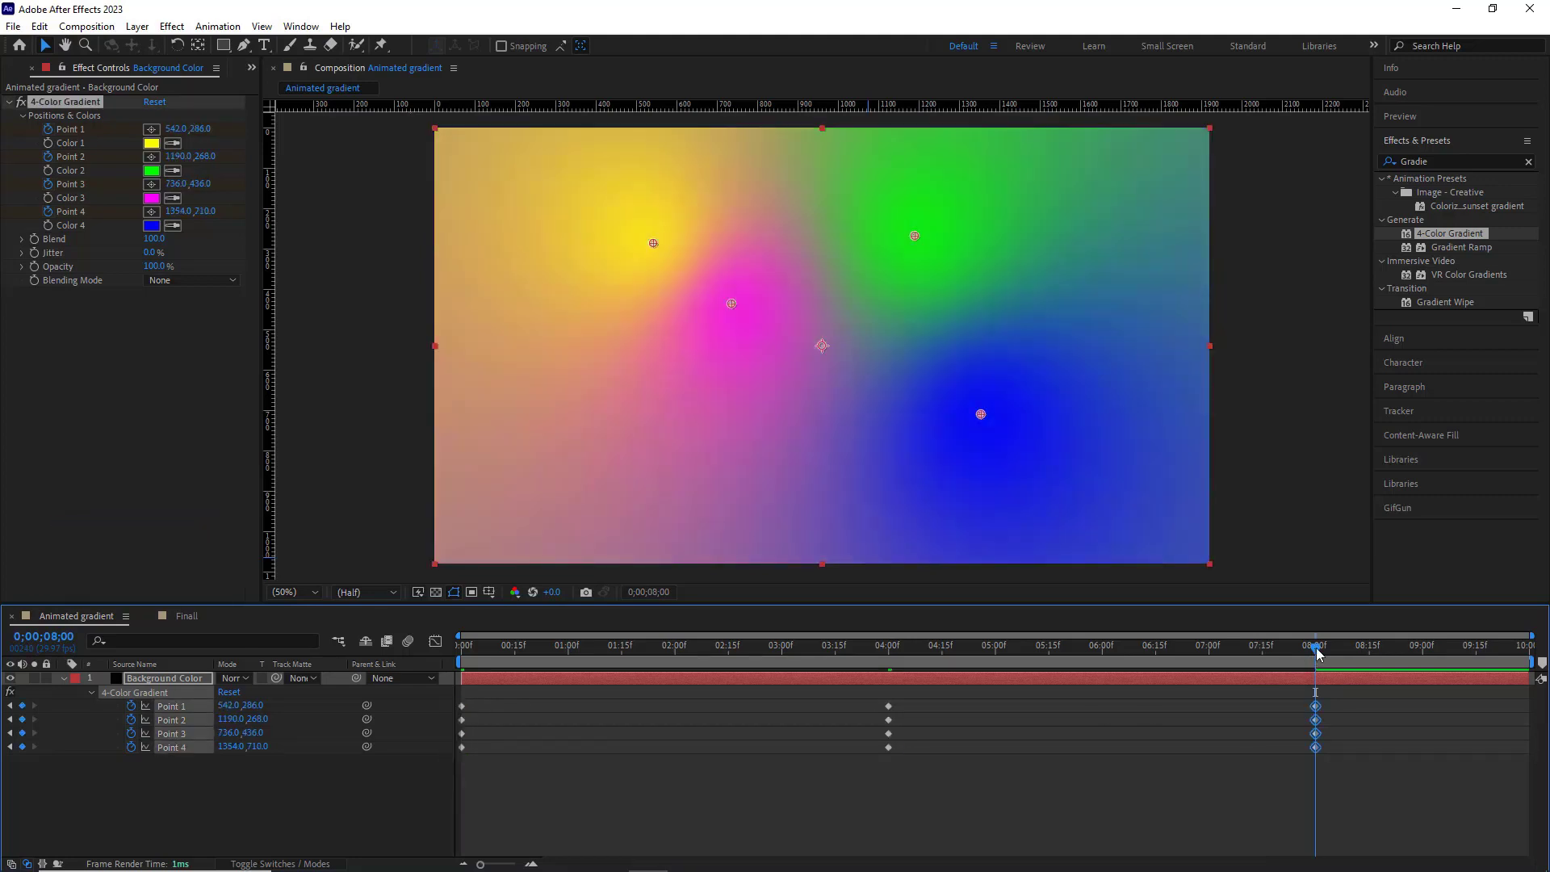
left_click_drag(1315, 646, 430, 646)
key("Home")
key("space")
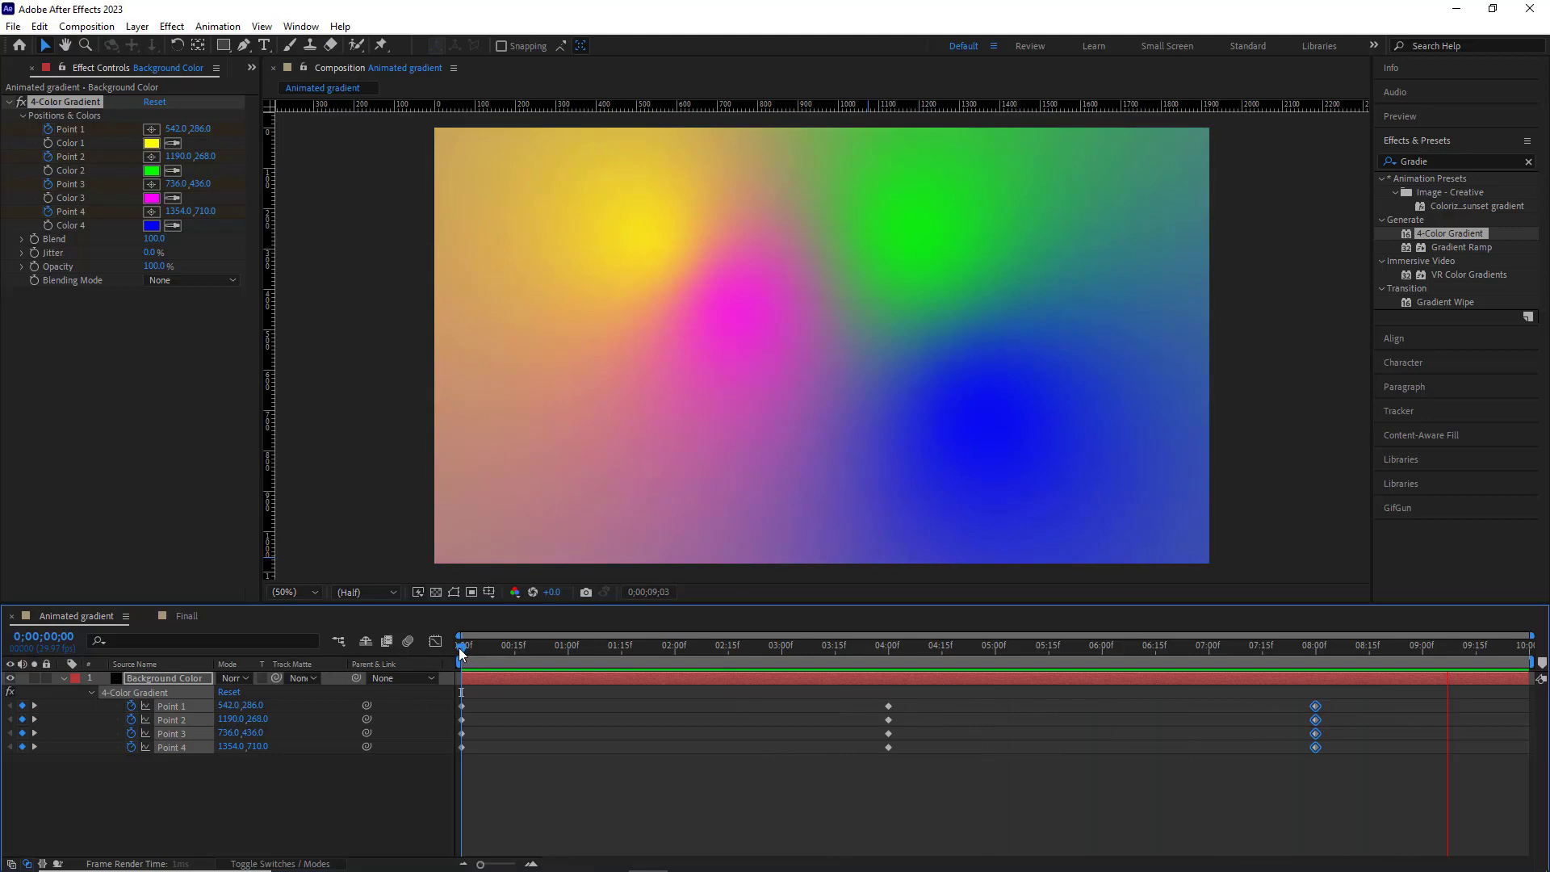
key("space")
Scrub the 4-Color Gradient Blend value up to 199.0
left_click_drag(153, 238, 225, 243)
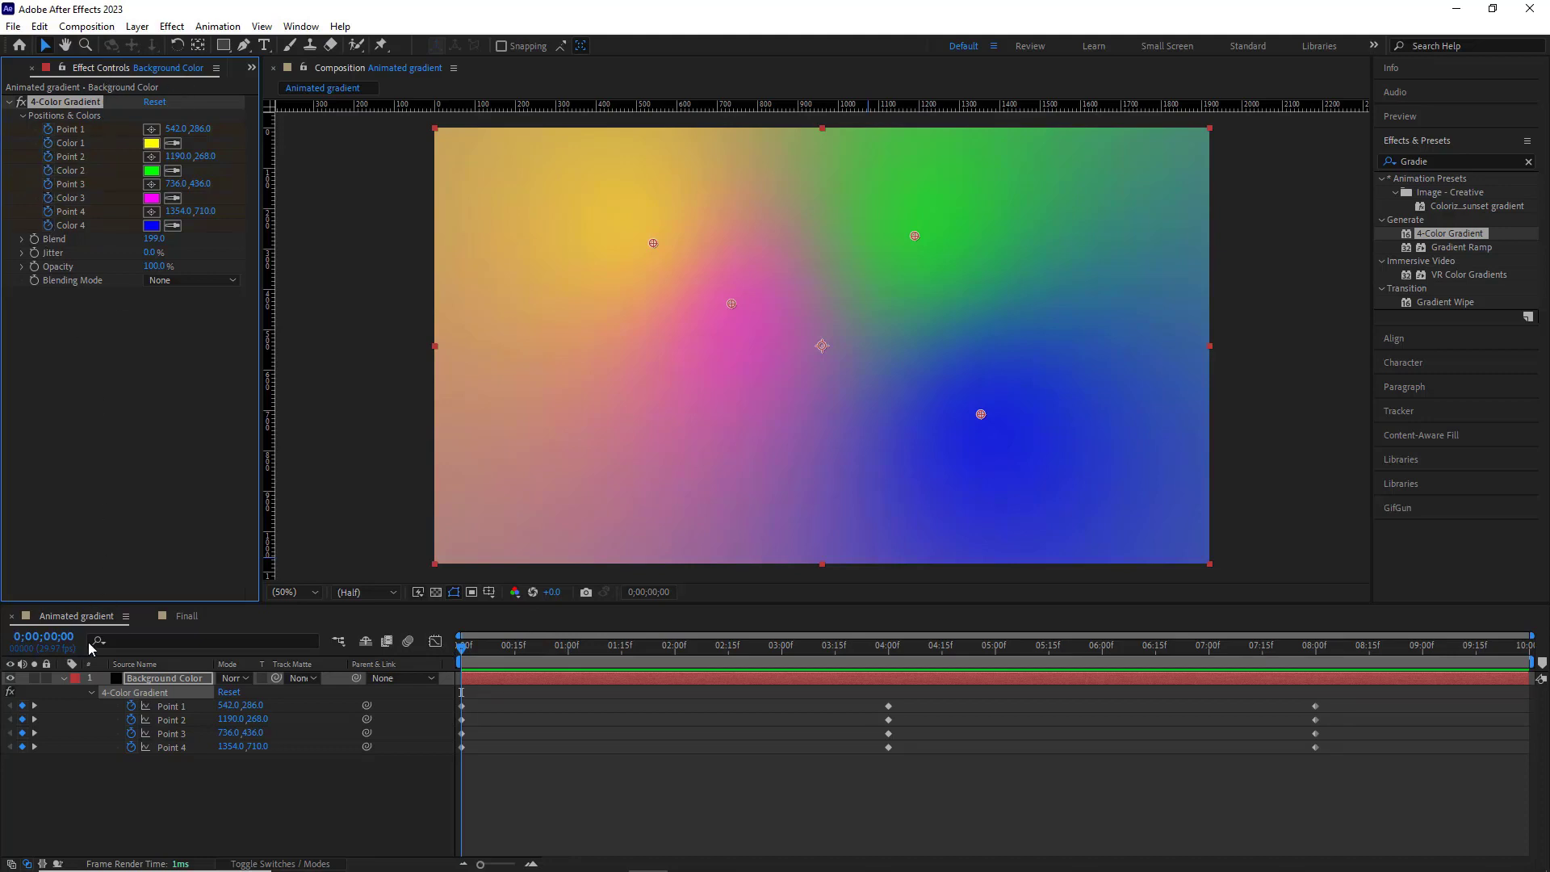
Copy Shape Layer 1, the eight-swatch palette, from Finall and paste it into Animated gradient
left_click(64, 678)
left_click(145, 681)
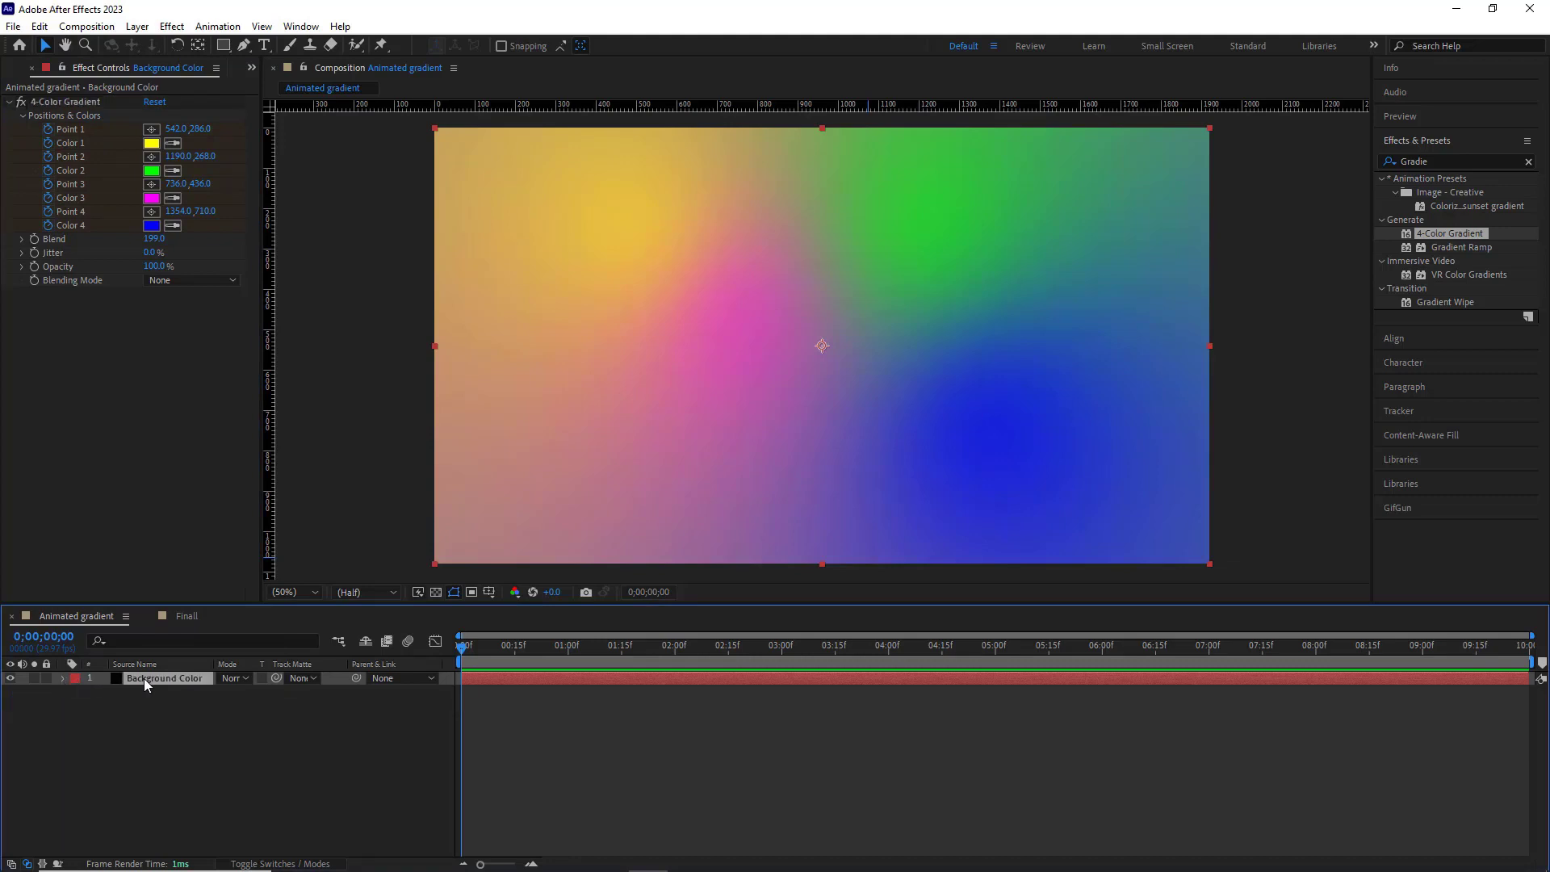
key("u")
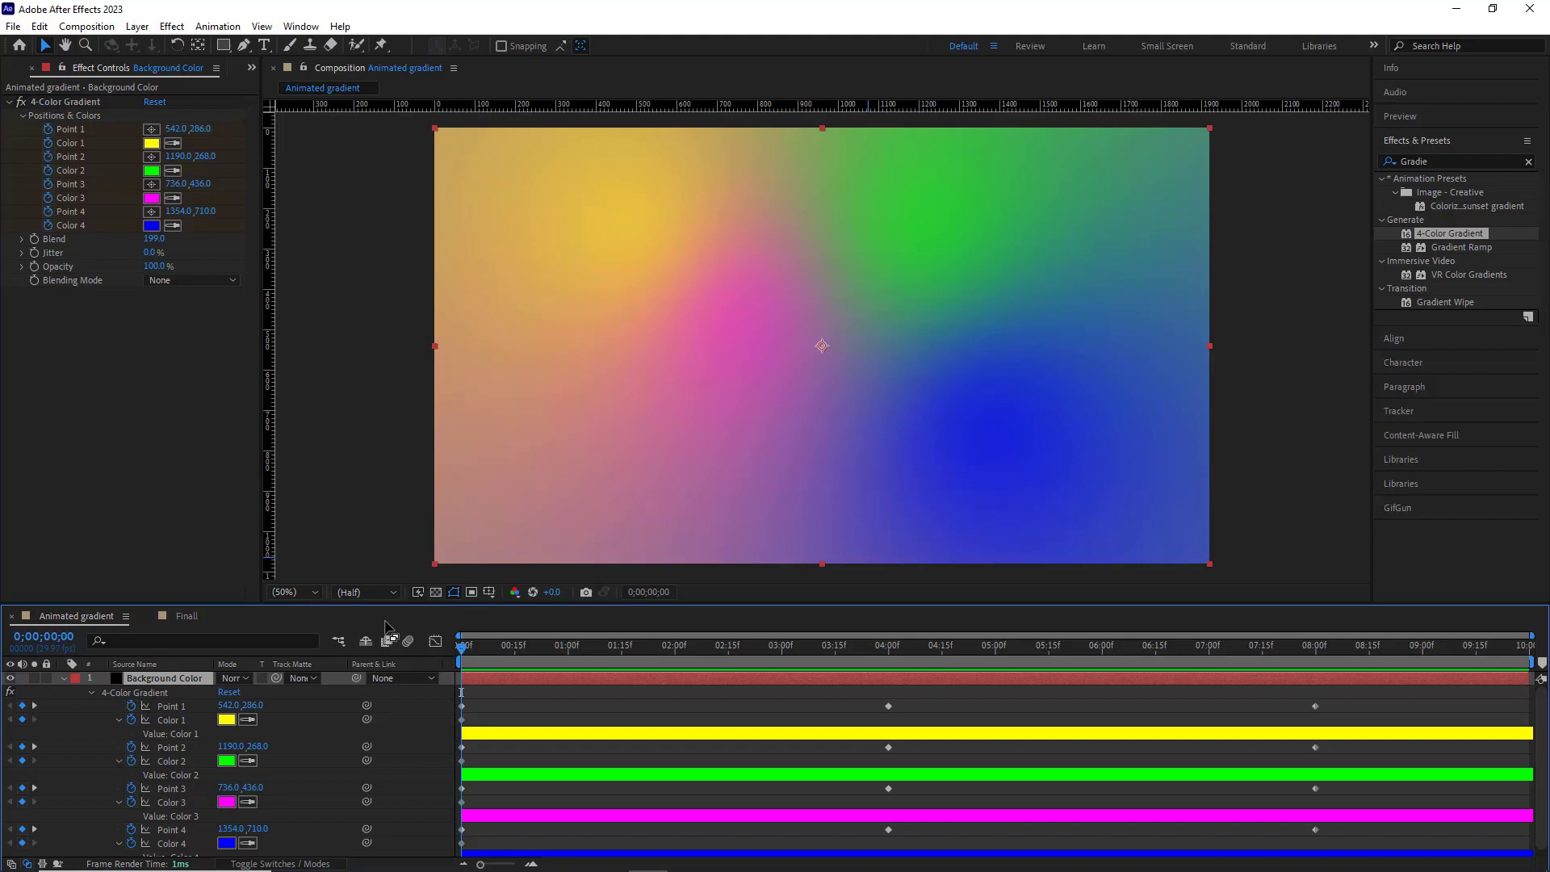
left_click(188, 616)
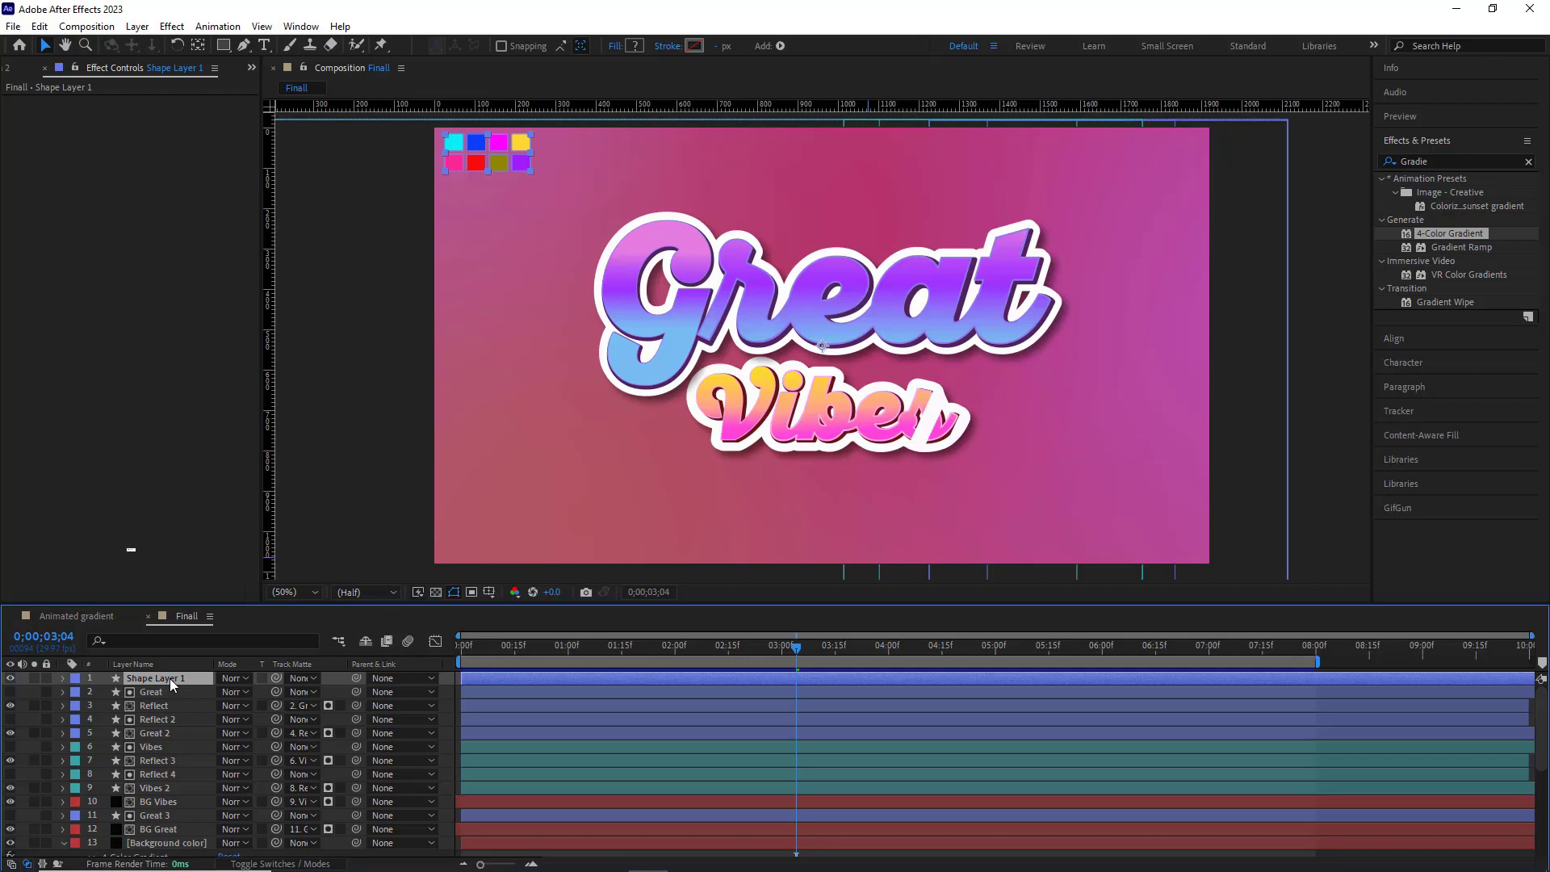
key("ctrl+c")
left_click(103, 618)
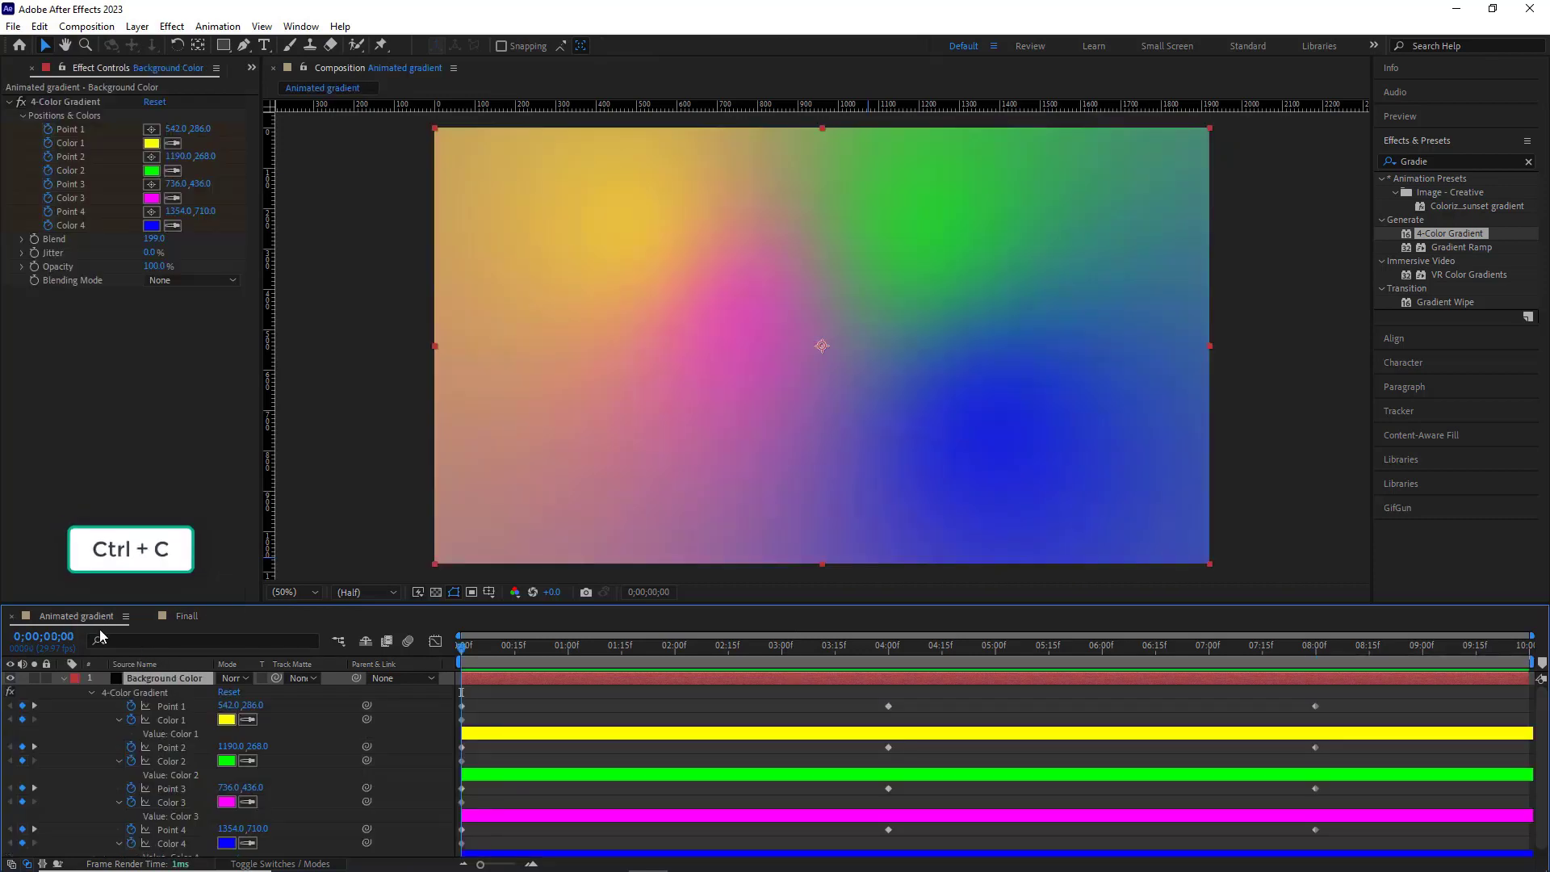
left_click(63, 678)
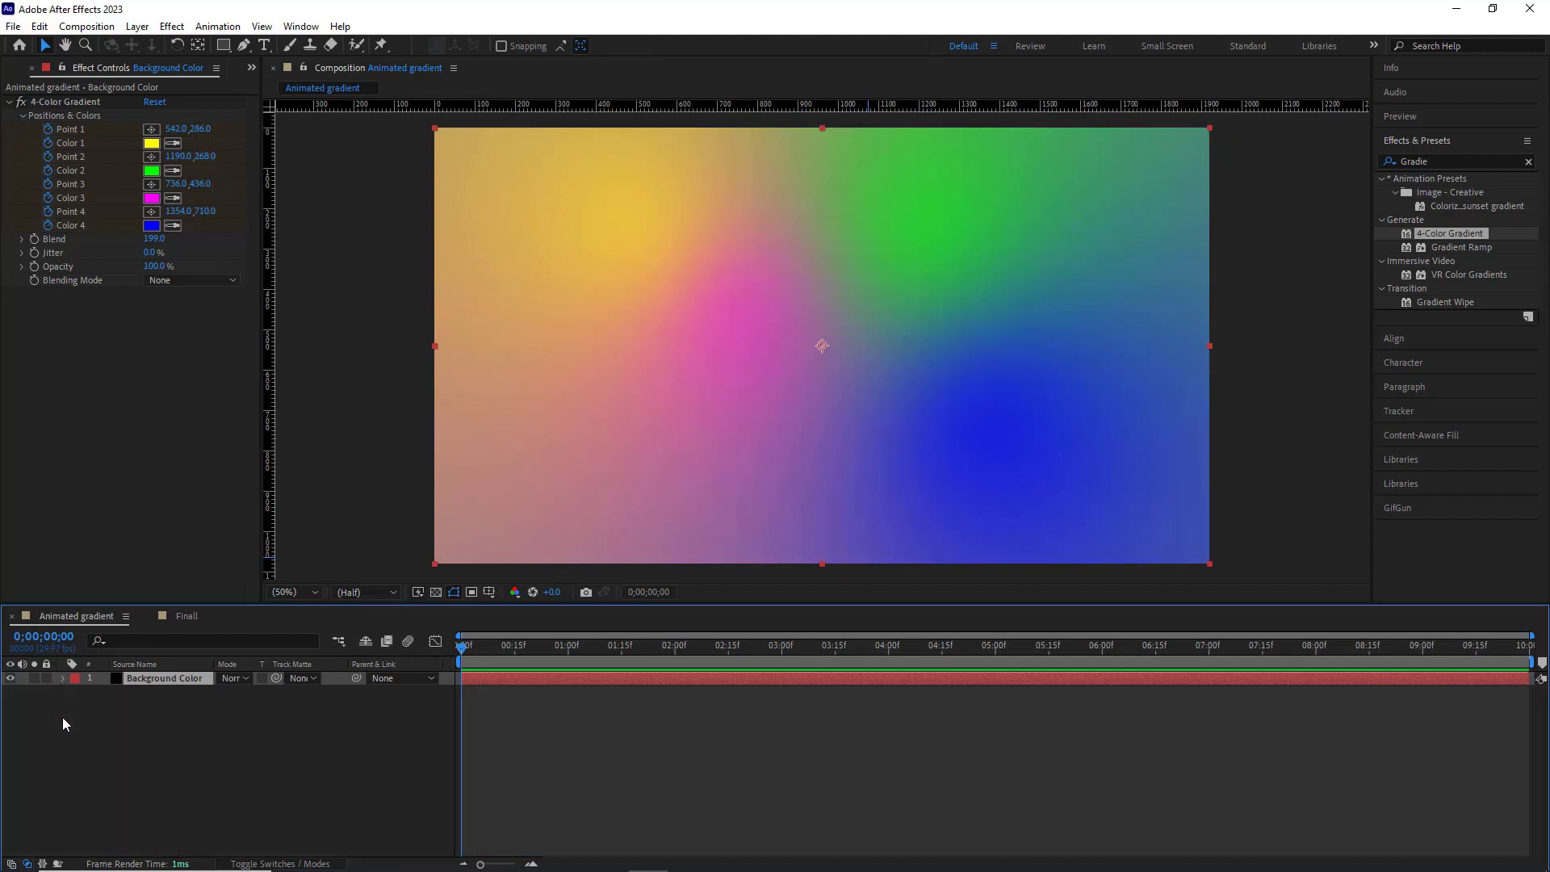
key("ctrl+v")
left_click(134, 691)
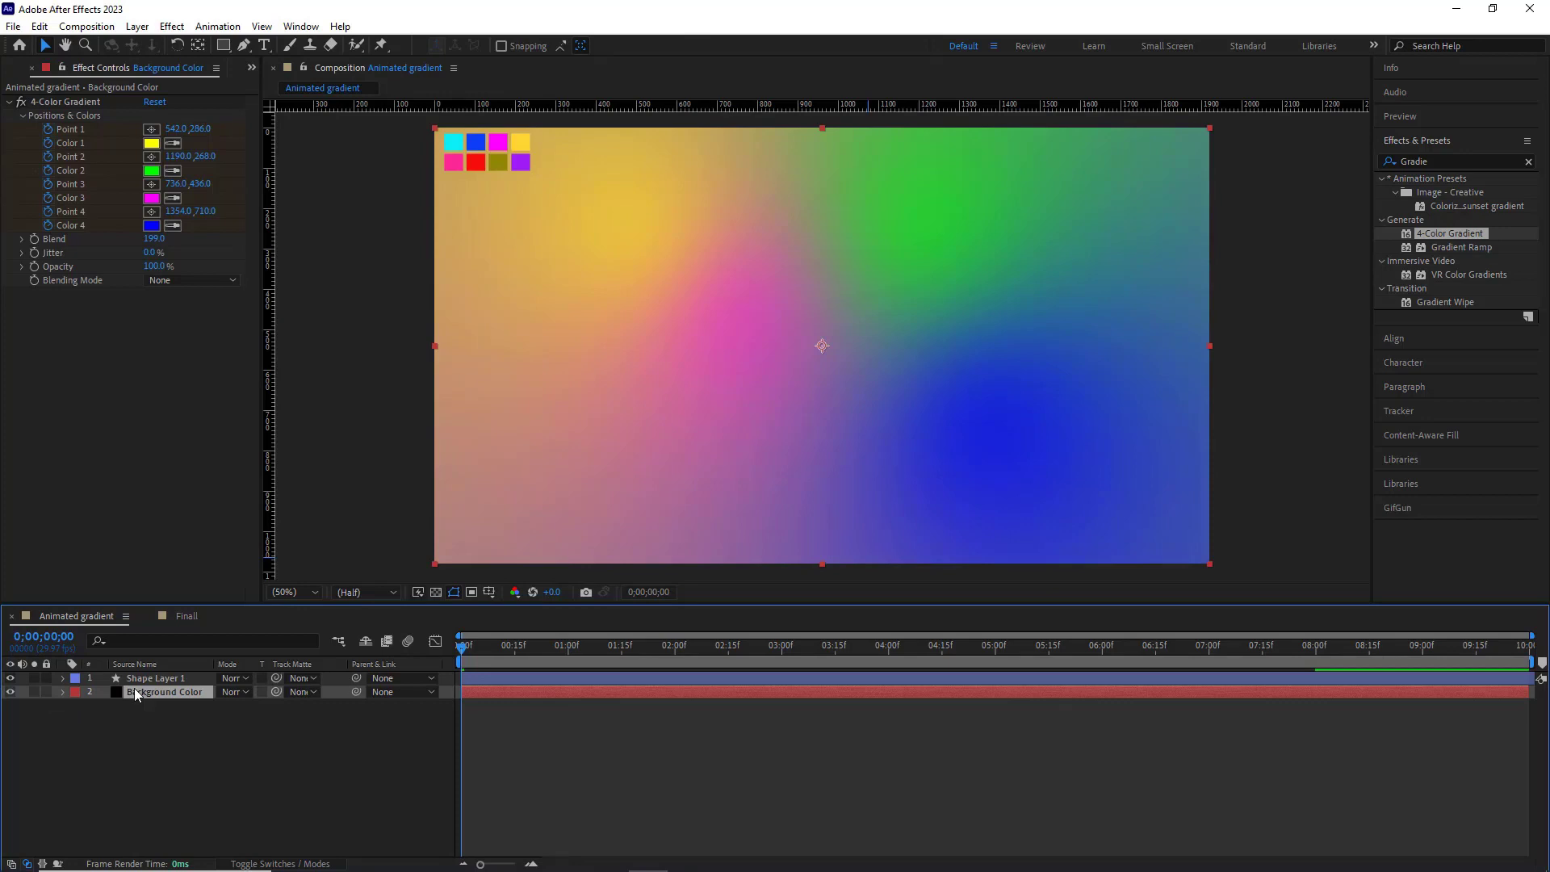
Eyedrop cyan into Color 1 and blue into Color 2 from the palette squares
key("u")
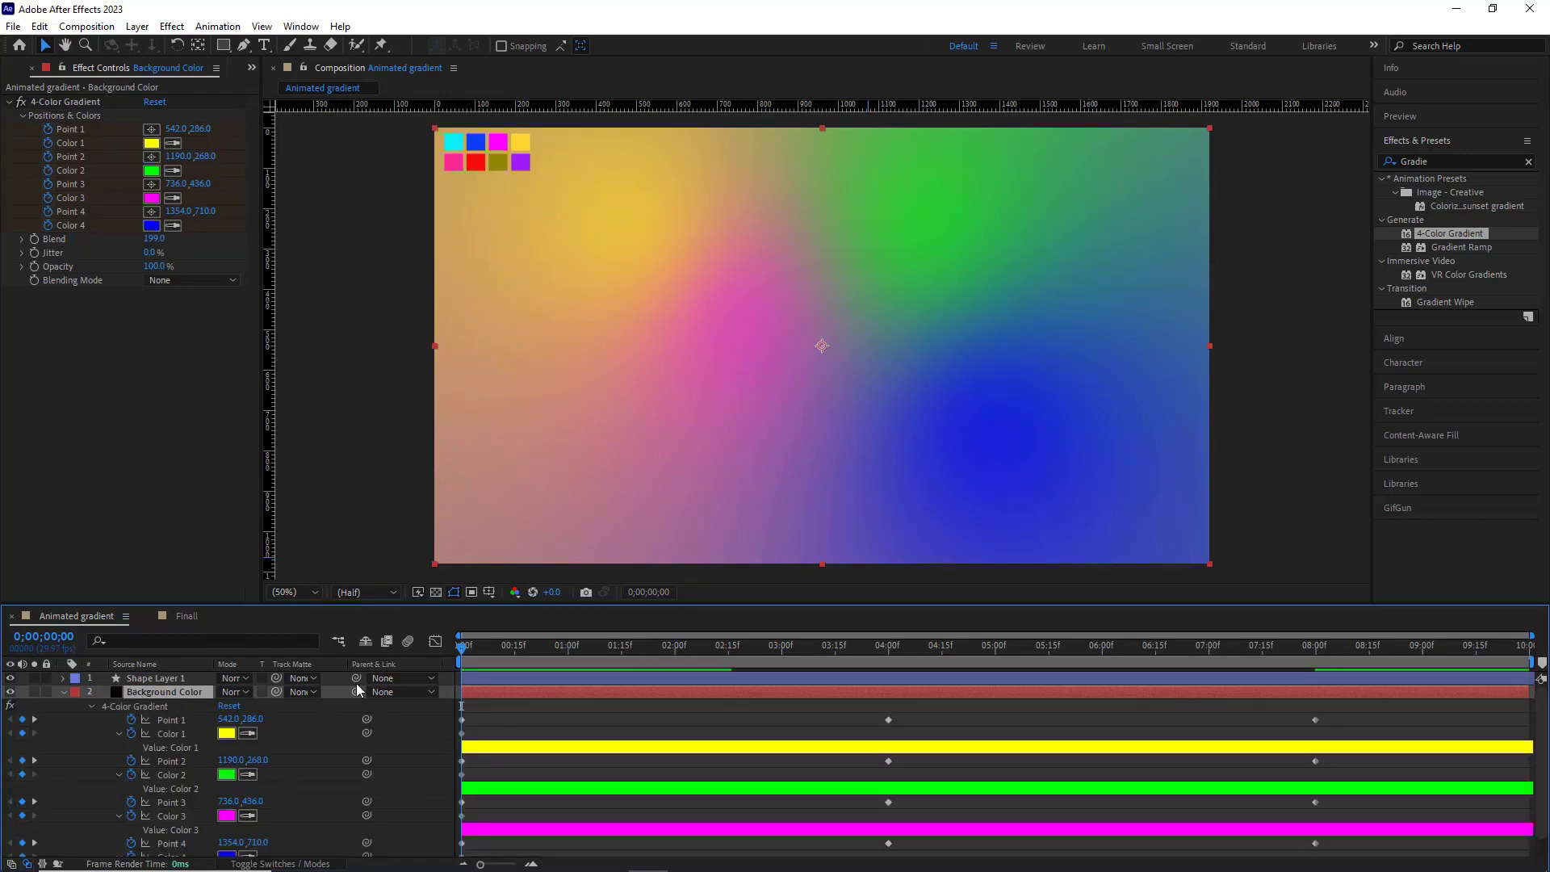
left_click(151, 142)
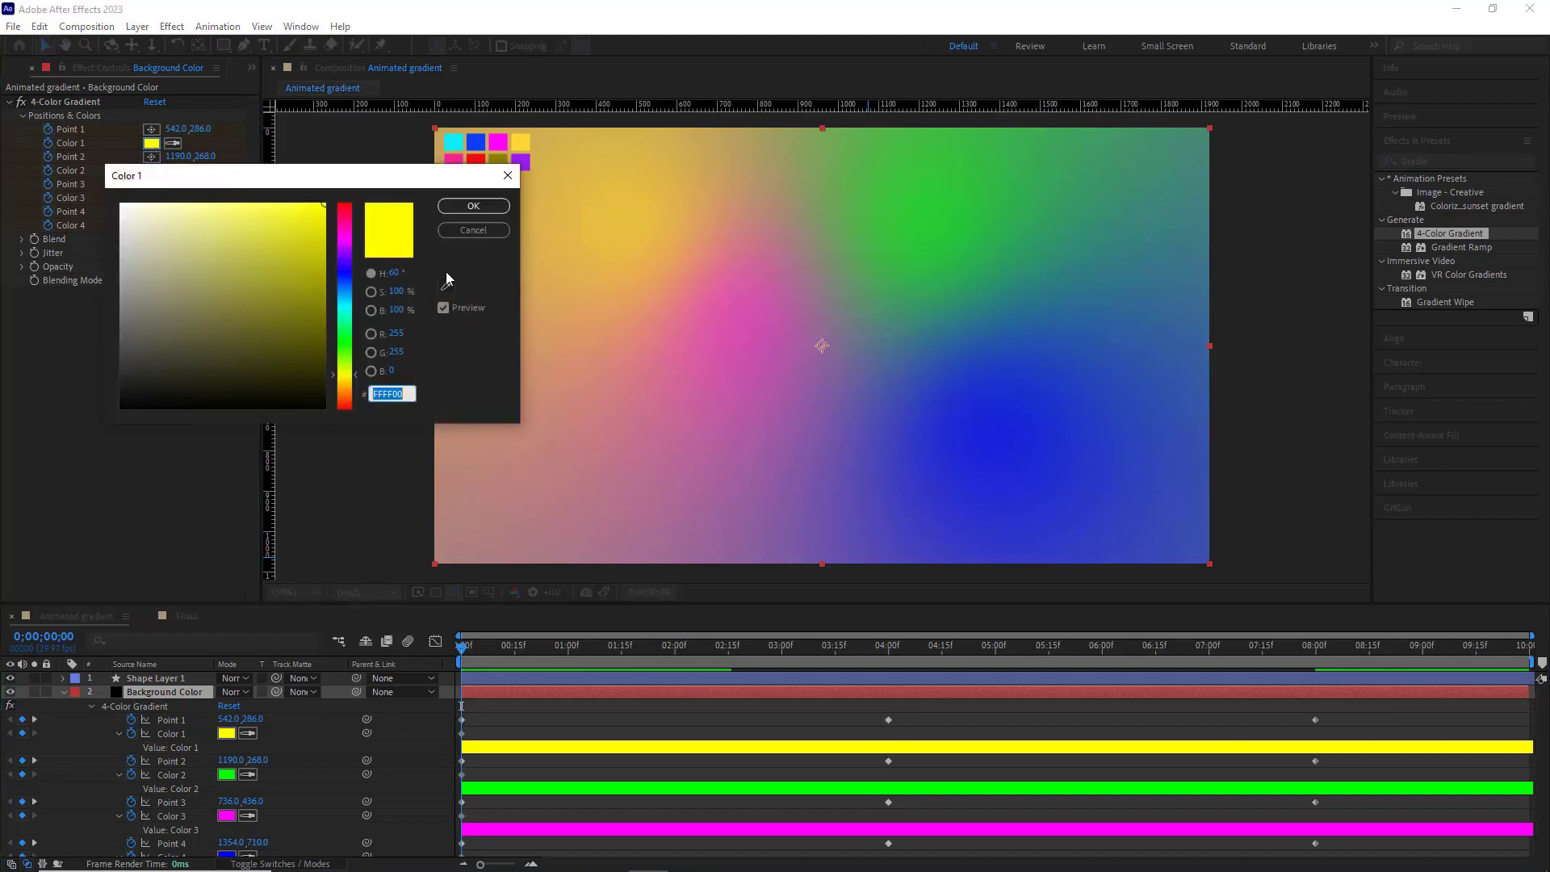
left_click(446, 284)
left_click(456, 143)
left_click(474, 206)
left_click(151, 170)
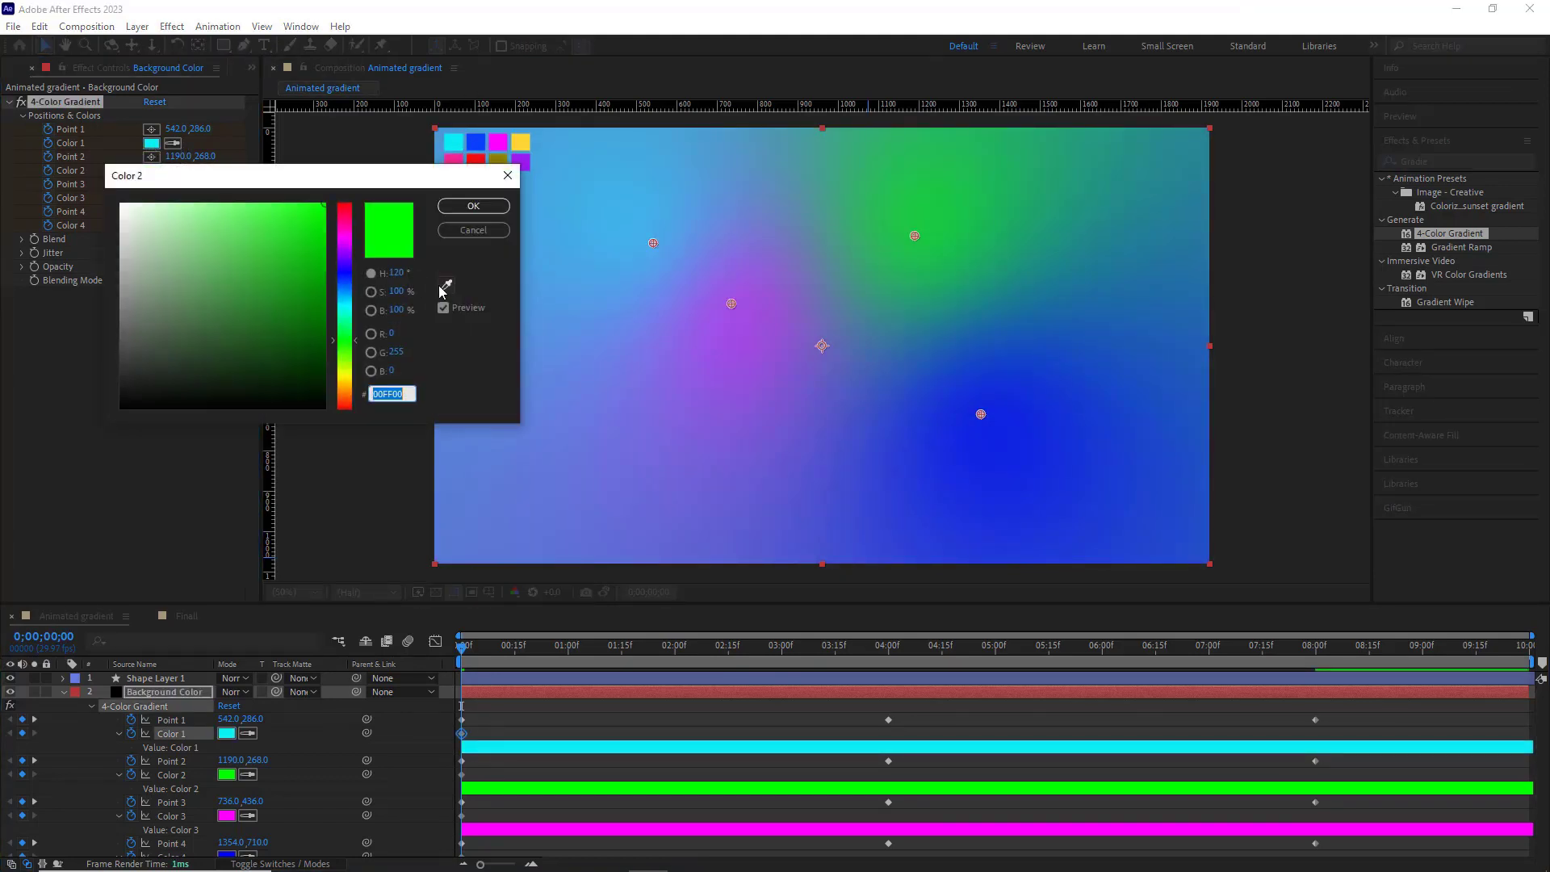
left_click(445, 284)
left_click(477, 143)
left_click(473, 206)
Eyedrop magenta into Color 3 and yellow into Color 4 from the palette squares
left_click(151, 198)
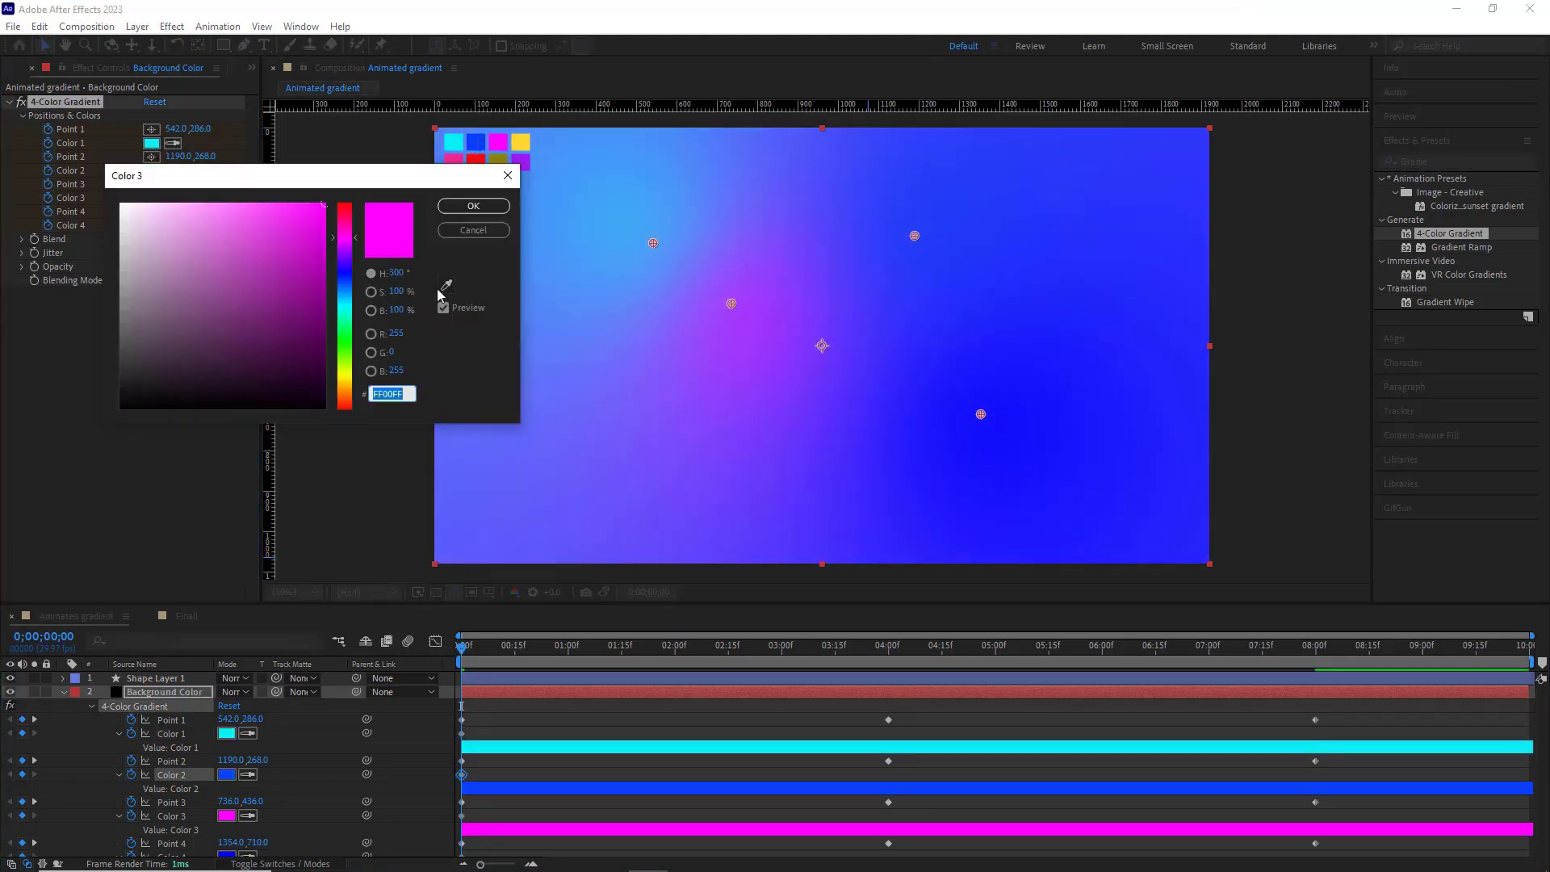
left_click(445, 284)
left_click(498, 142)
left_click(473, 206)
left_click(151, 225)
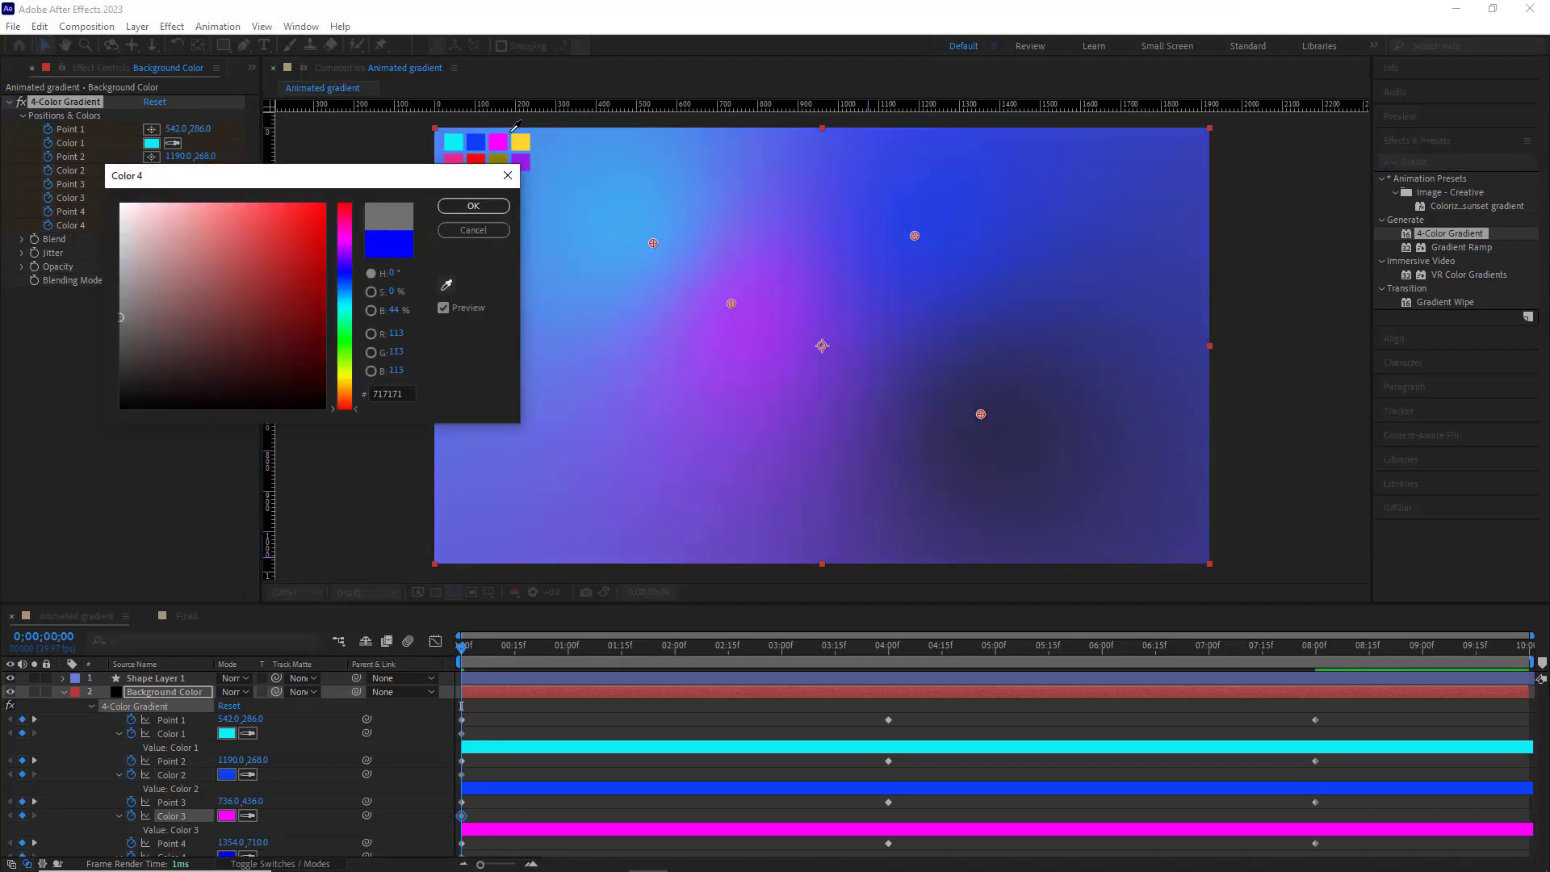
left_click(445, 284)
left_click(521, 143)
left_click(474, 206)
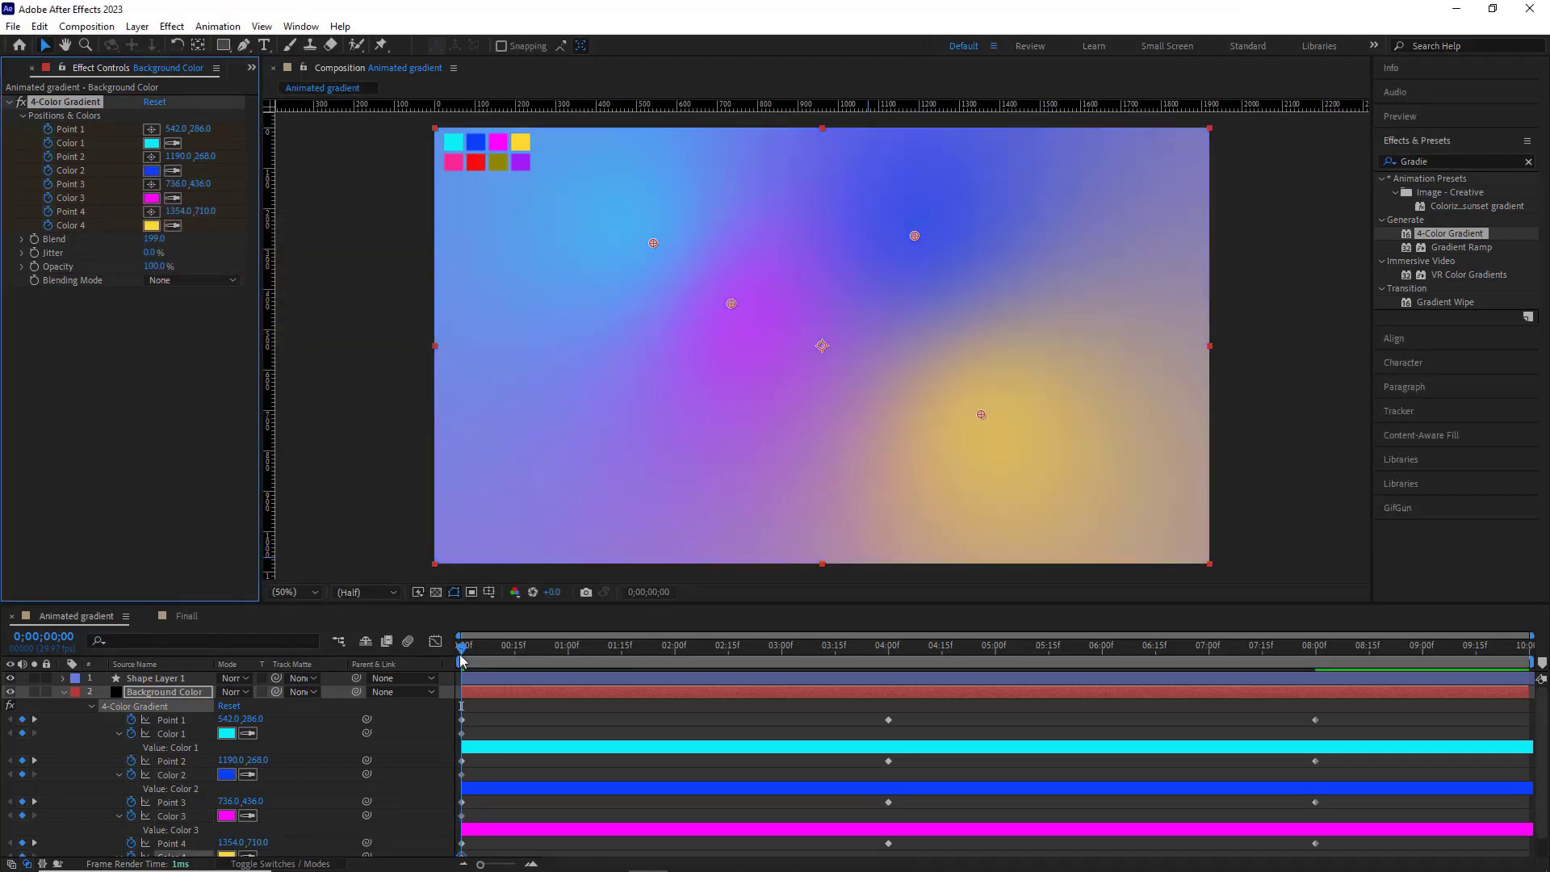
At 4 seconds, eyedrop pink into Color 1 and red into Color 2
left_click_drag(462, 645, 885, 650)
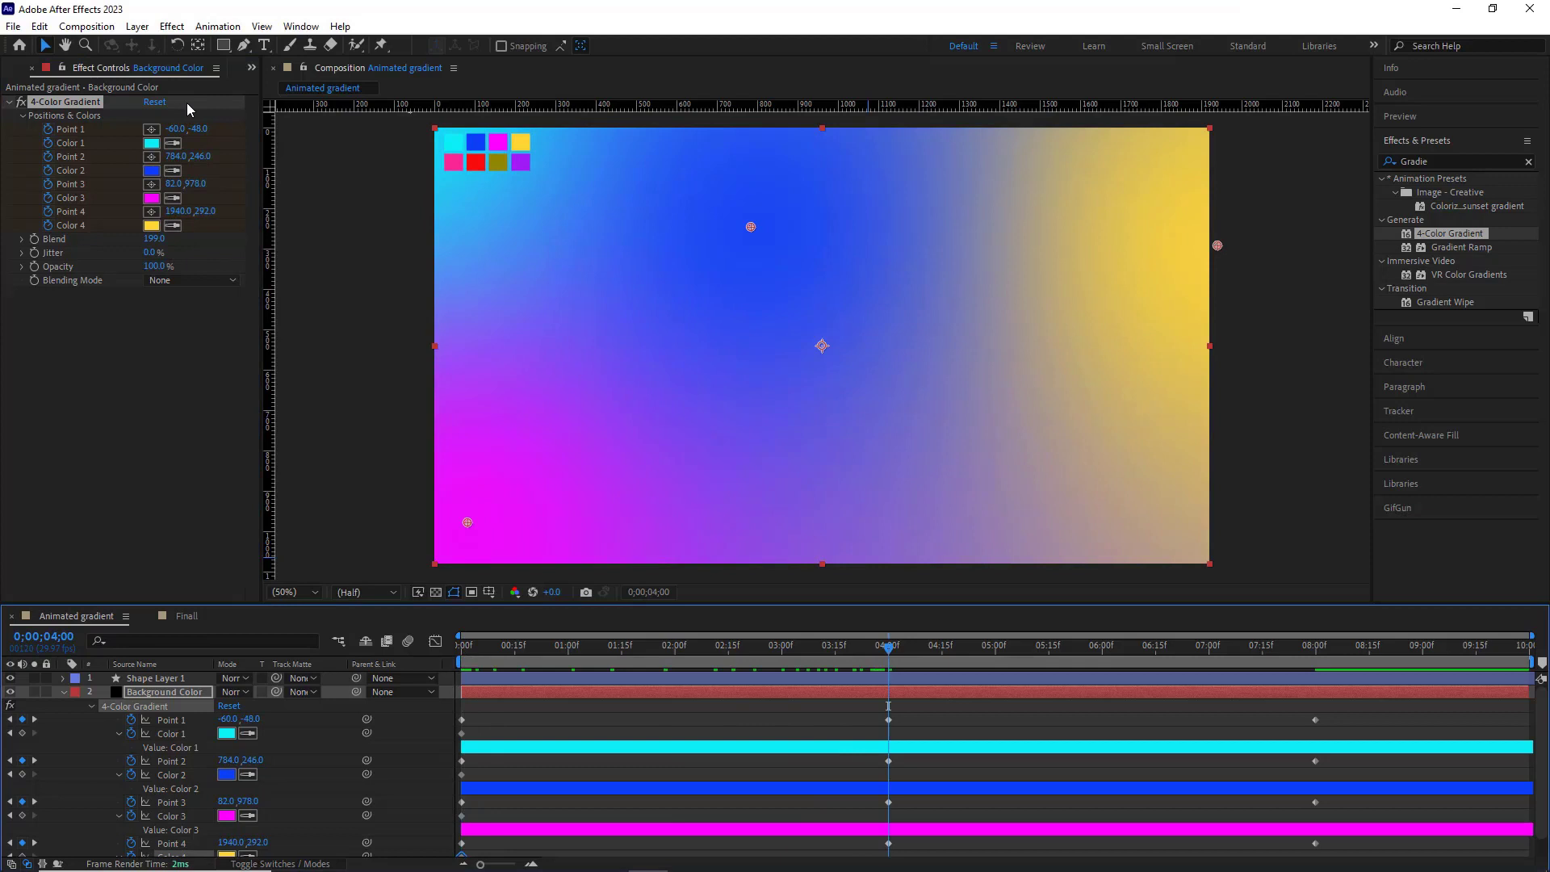
left_click(151, 143)
left_click(445, 284)
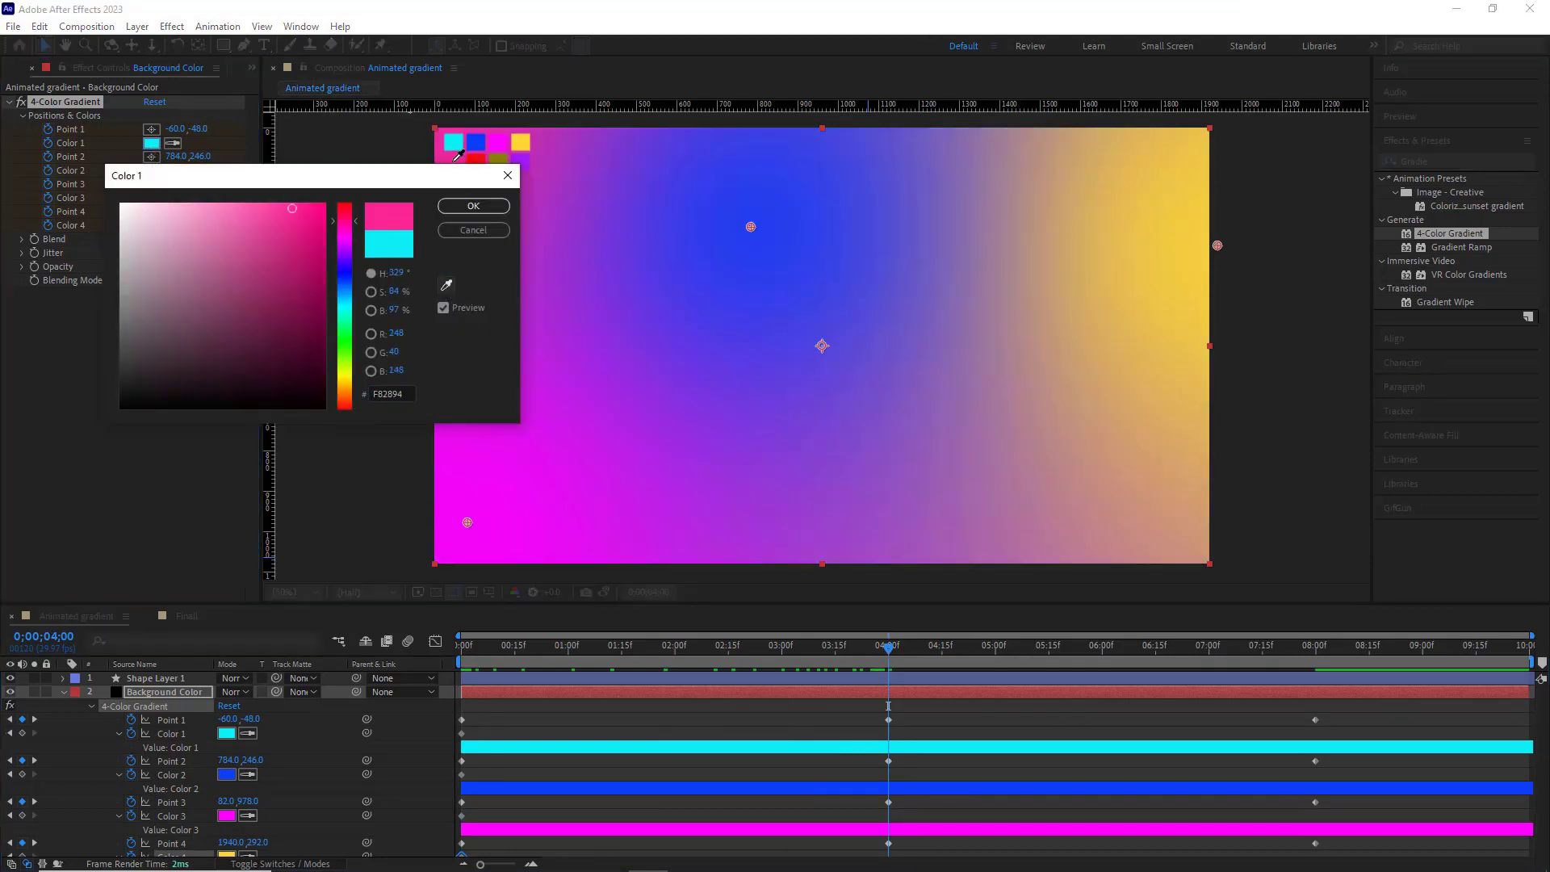
left_click(455, 158)
left_click(473, 206)
left_click(151, 170)
left_click(446, 284)
left_click(476, 159)
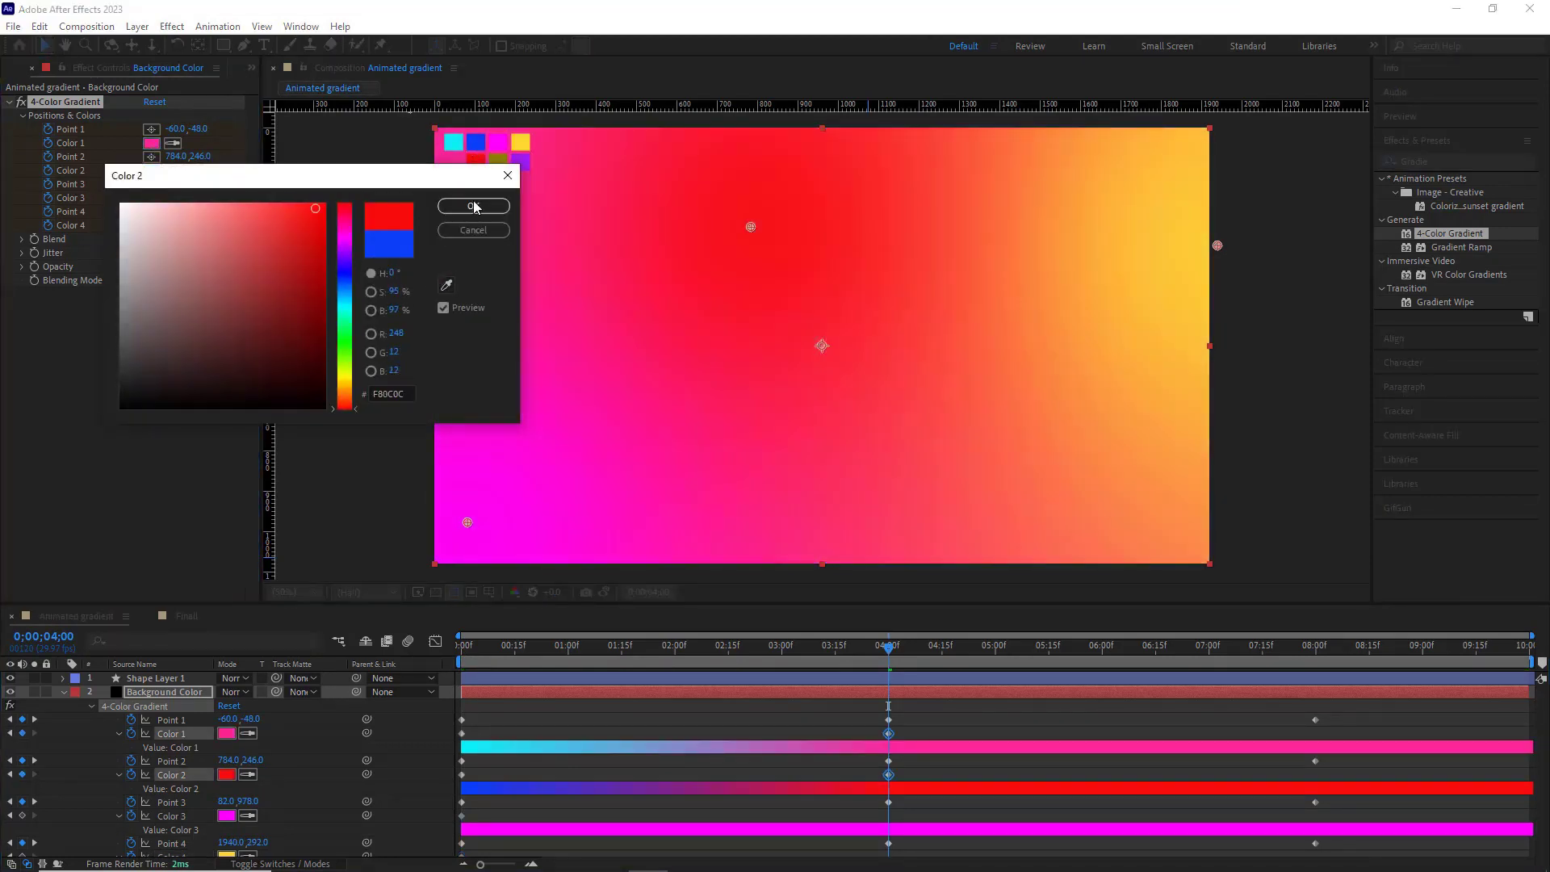
left_click(474, 207)
At 4 seconds, eyedrop olive into Color 3 and purple into Color 4
left_click(151, 198)
left_click(446, 284)
left_click(498, 162)
left_click(473, 206)
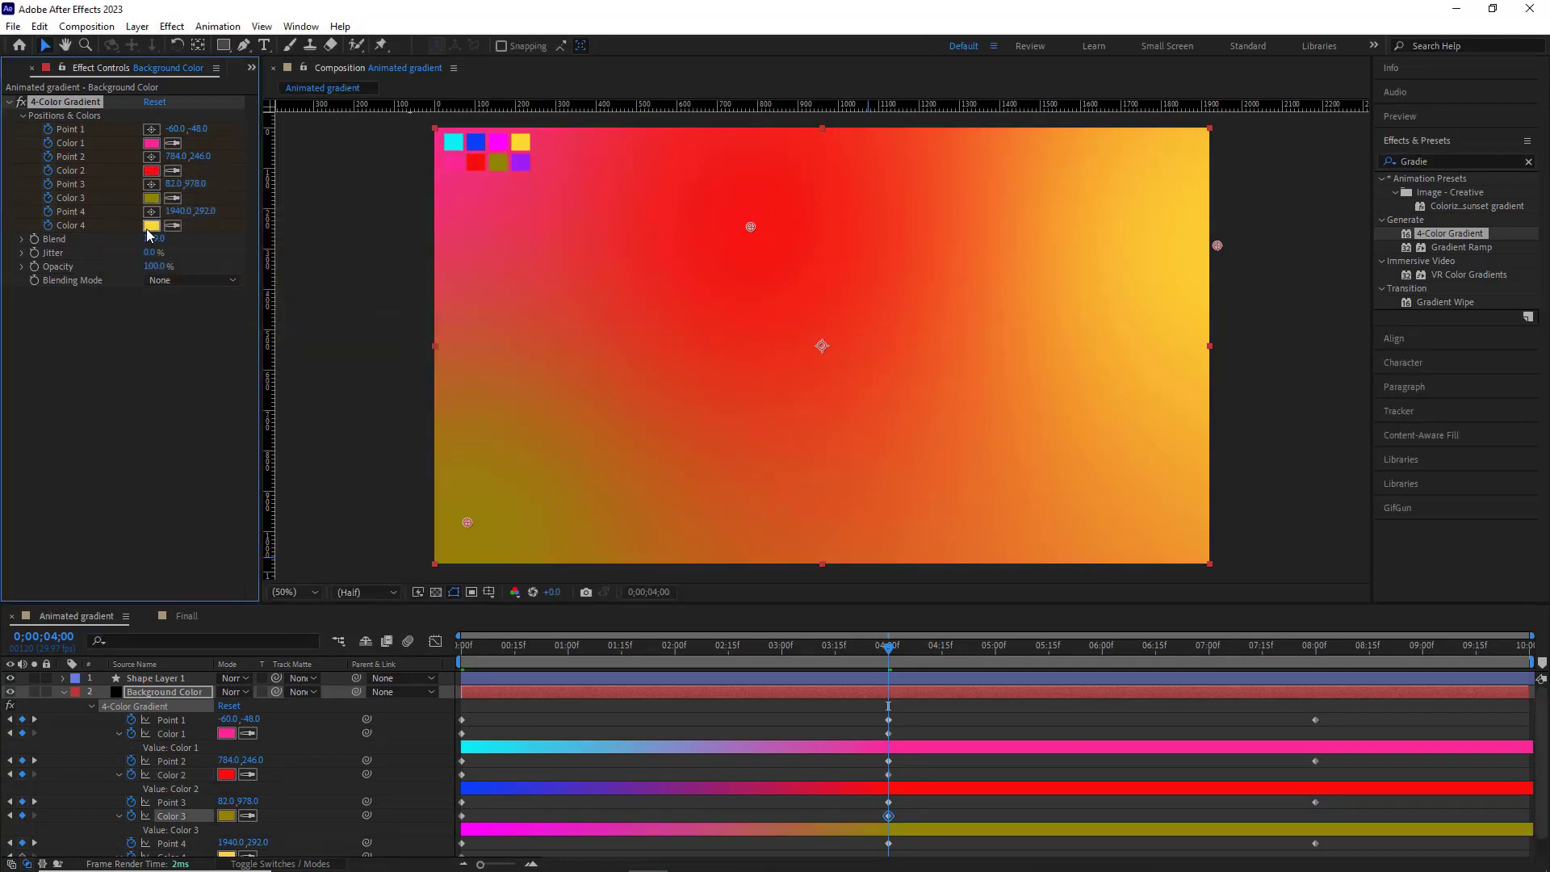
left_click(151, 226)
left_click(445, 284)
left_click(521, 161)
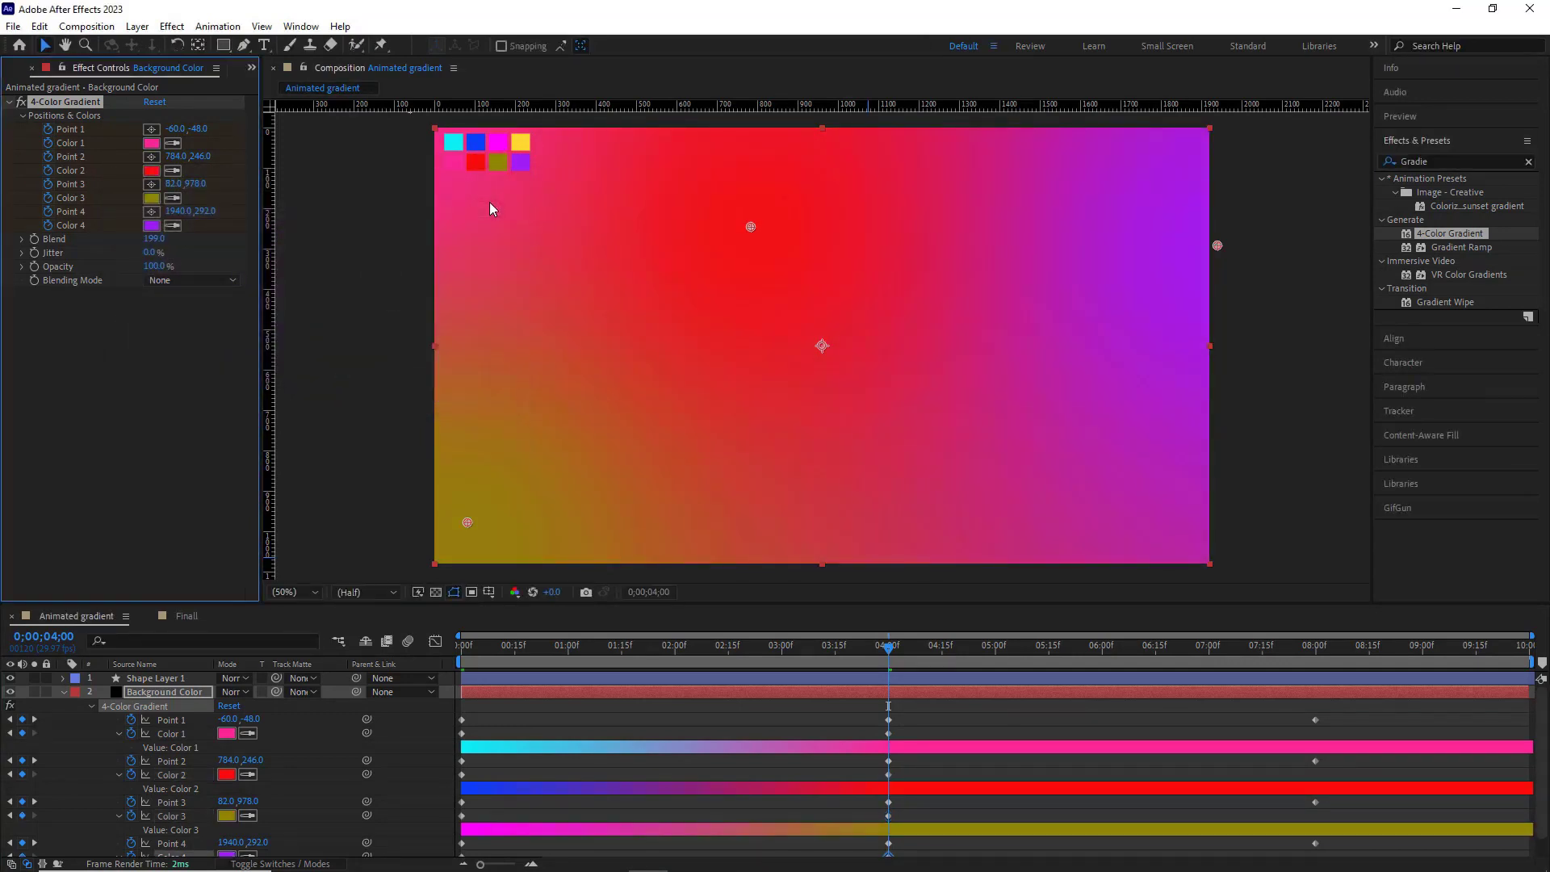
Copy each colour's starting keyframe and paste it at 8 seconds for Colors 1 to 4
left_click_drag(889, 652, 1317, 691)
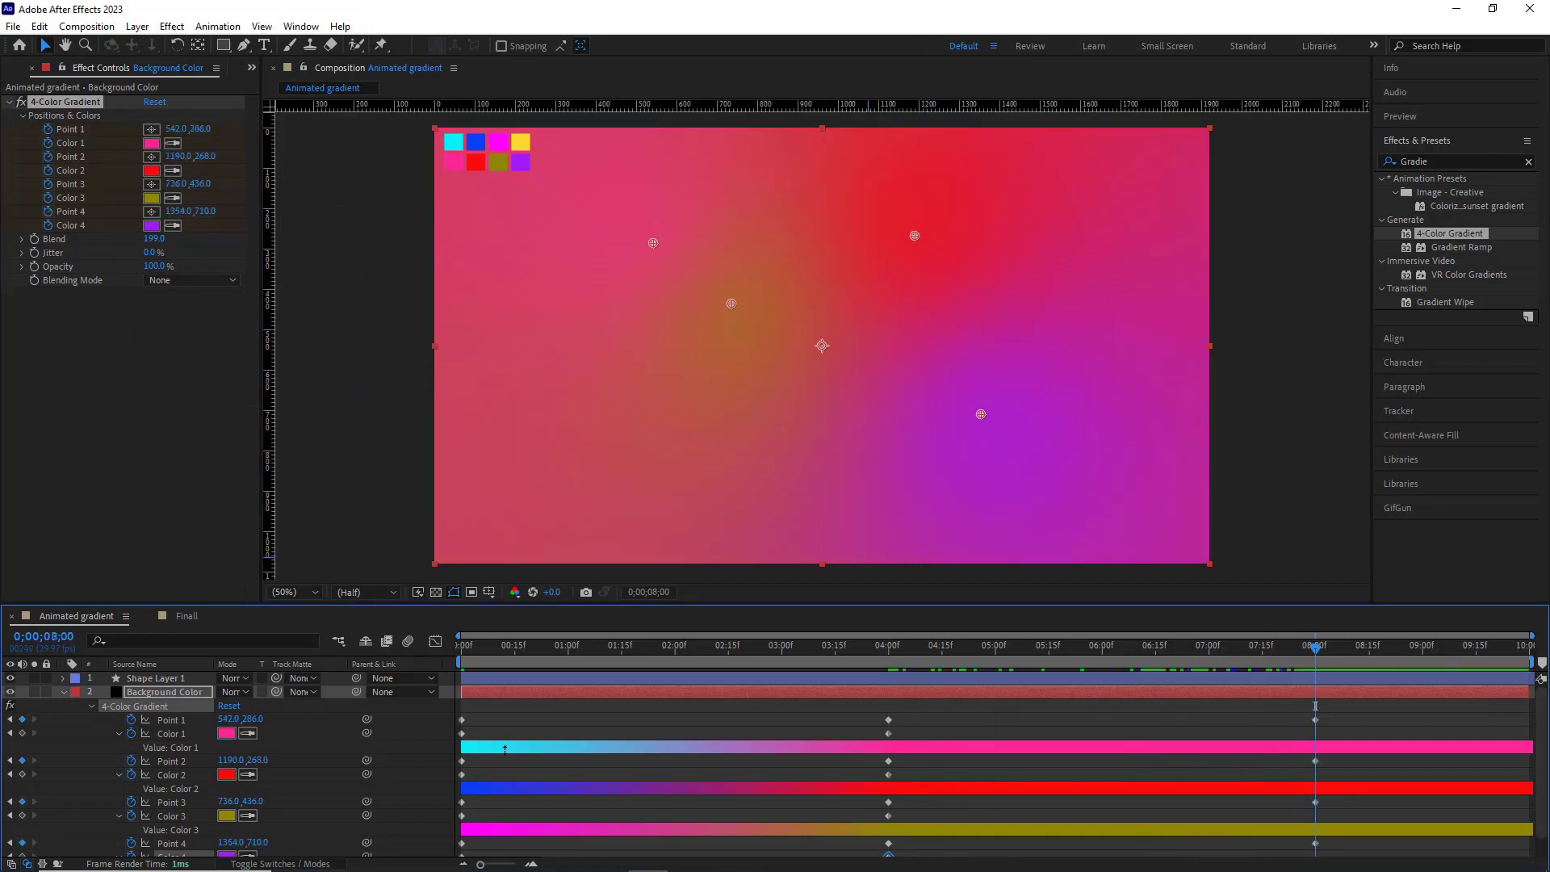
left_click(462, 733)
key("ctrl+c")
key("ctrl+v")
left_click(463, 755)
key("ctrl+c")
key("ctrl+v")
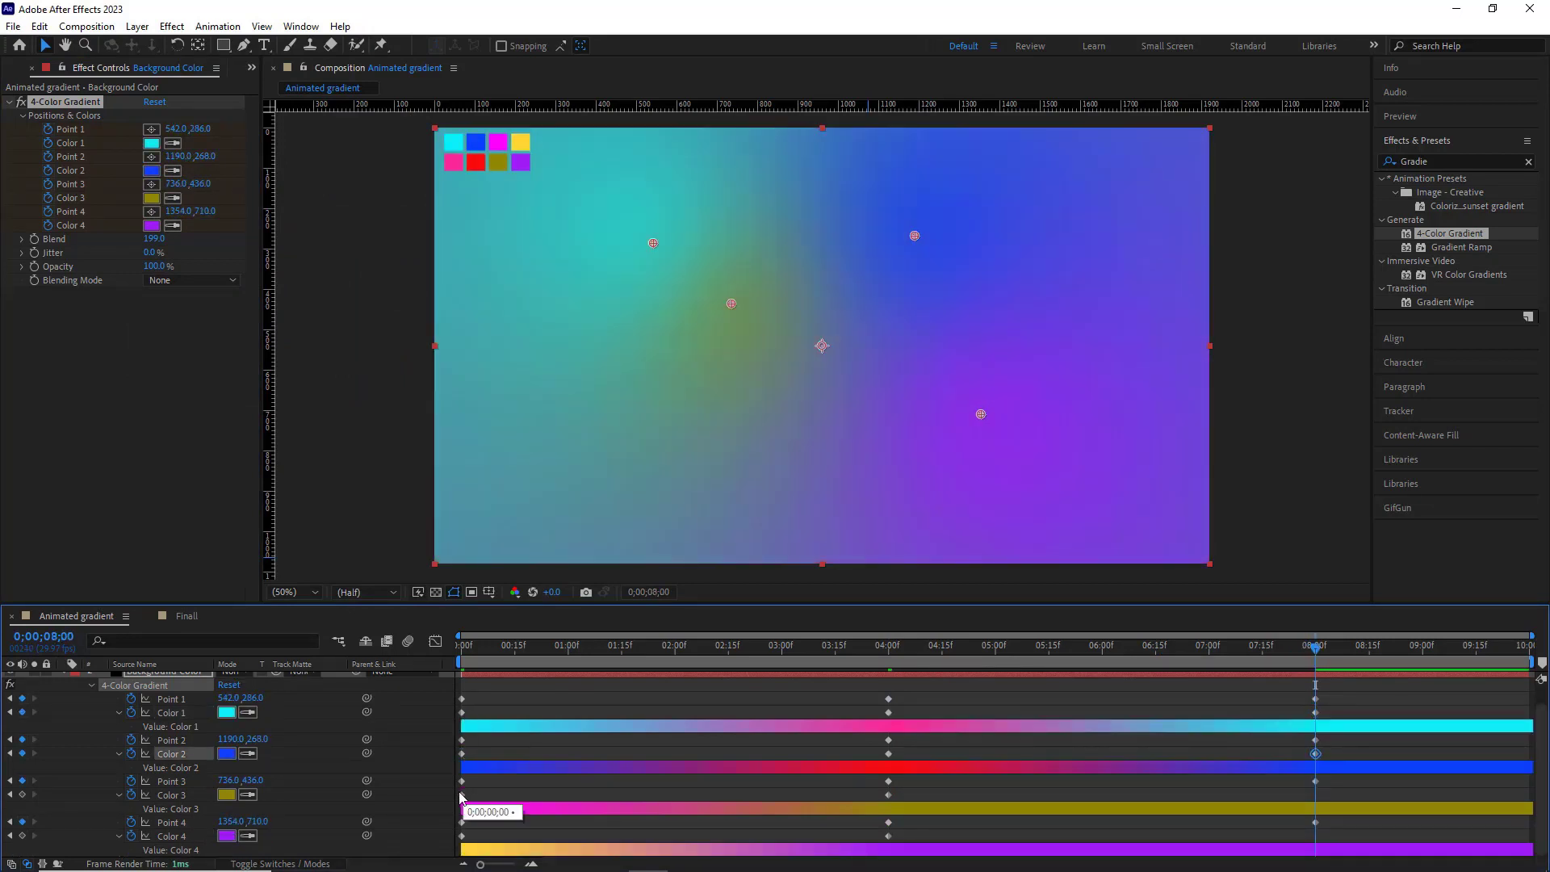
left_click(462, 795)
key("ctrl+c")
key("ctrl+v")
left_click(461, 836)
key("ctrl+c")
key("ctrl+v")
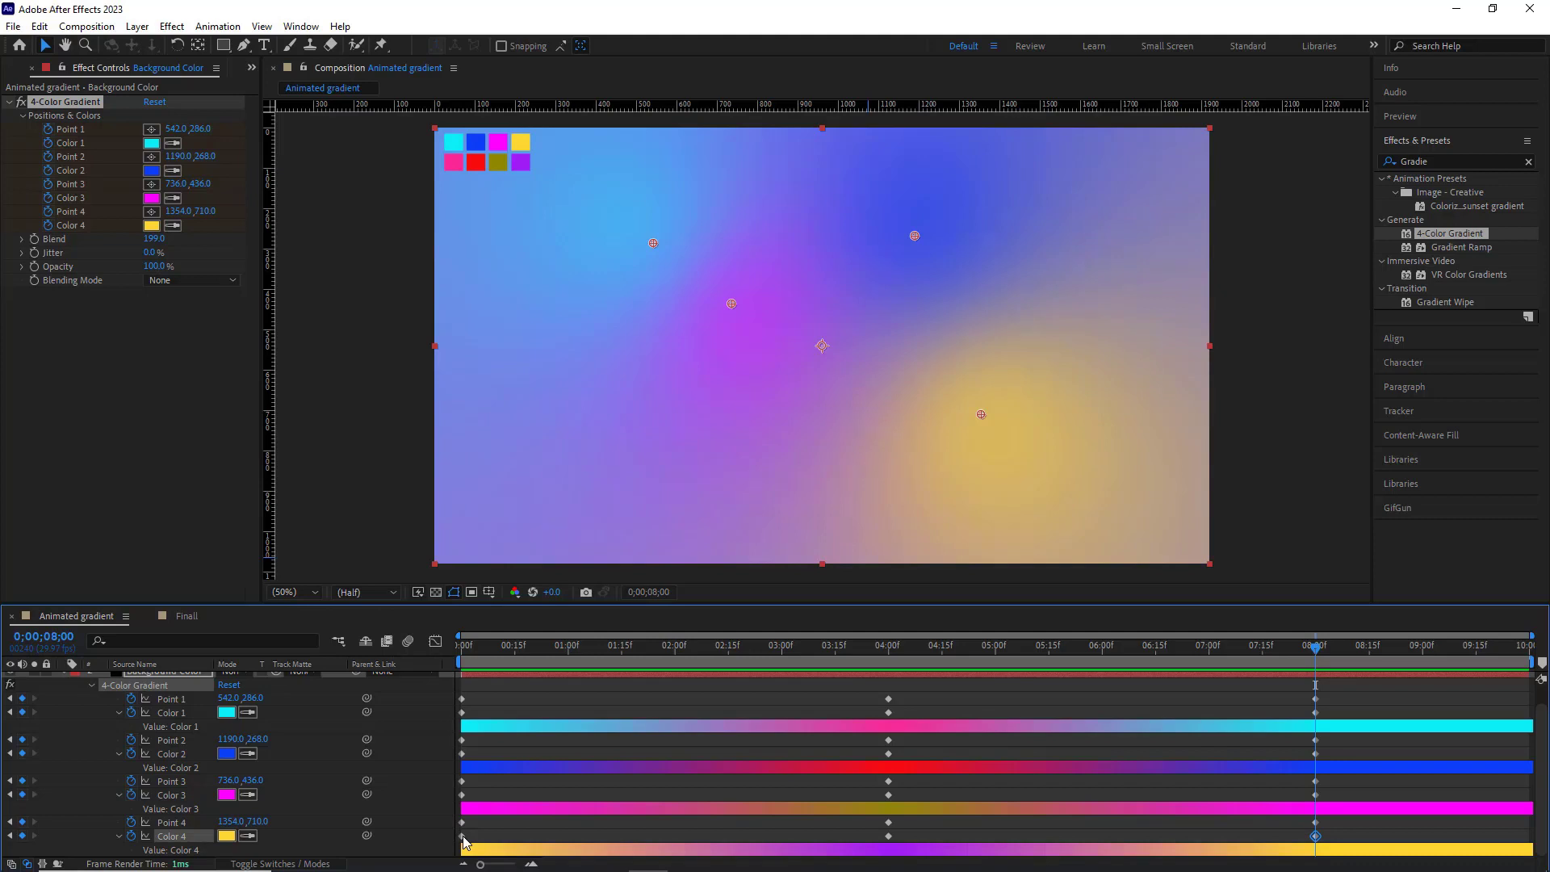
Undo the Blend value twice, then rescrub Blend at the 4-second mark
left_click(58, 244)
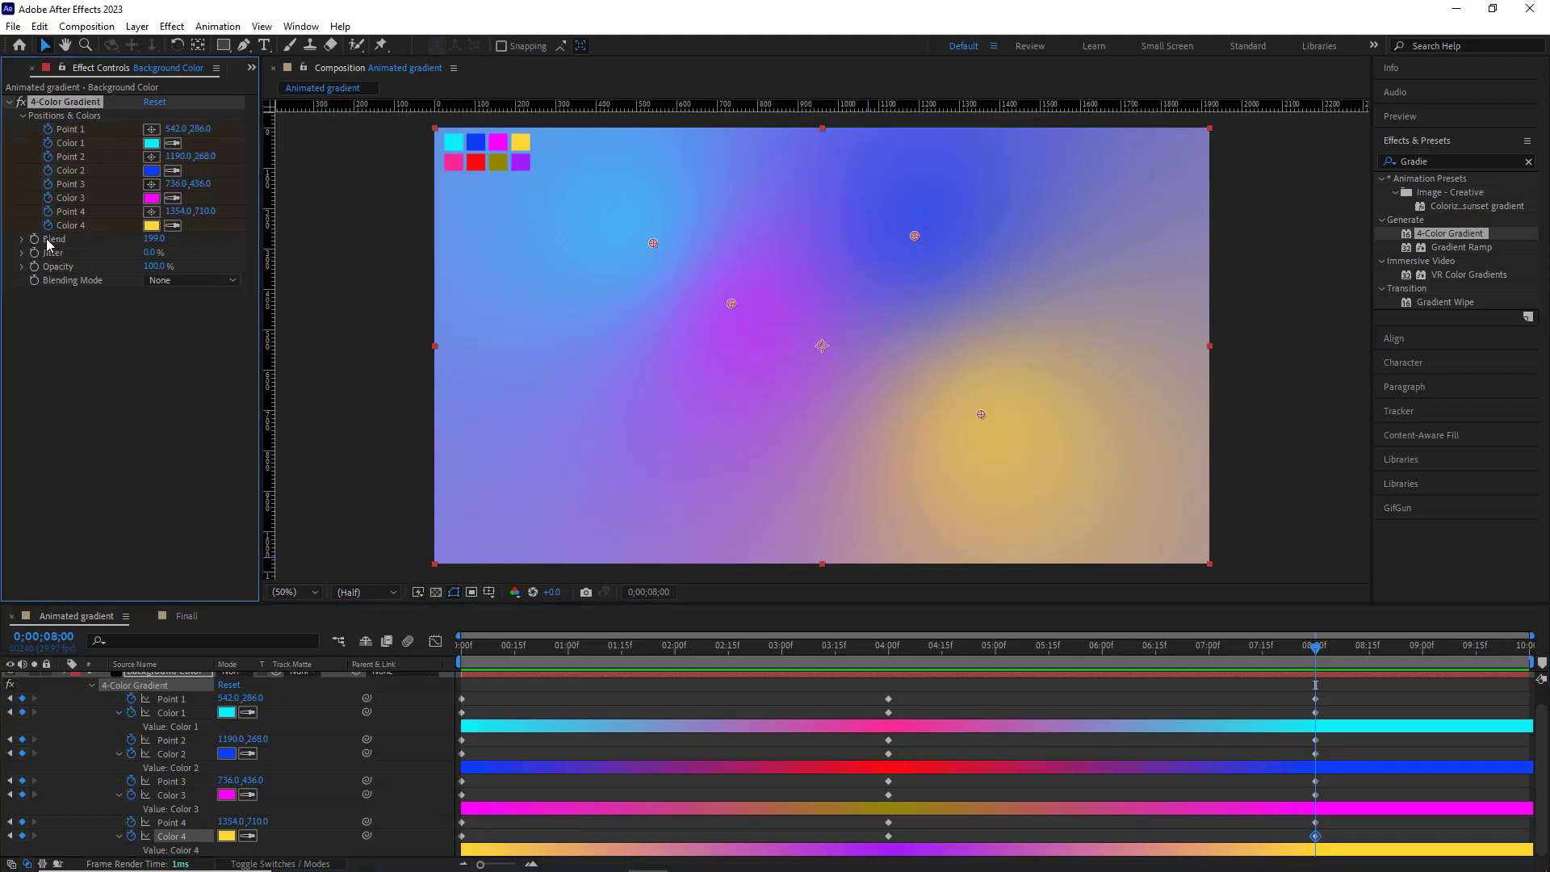
left_click(1348, 664)
key("Home")
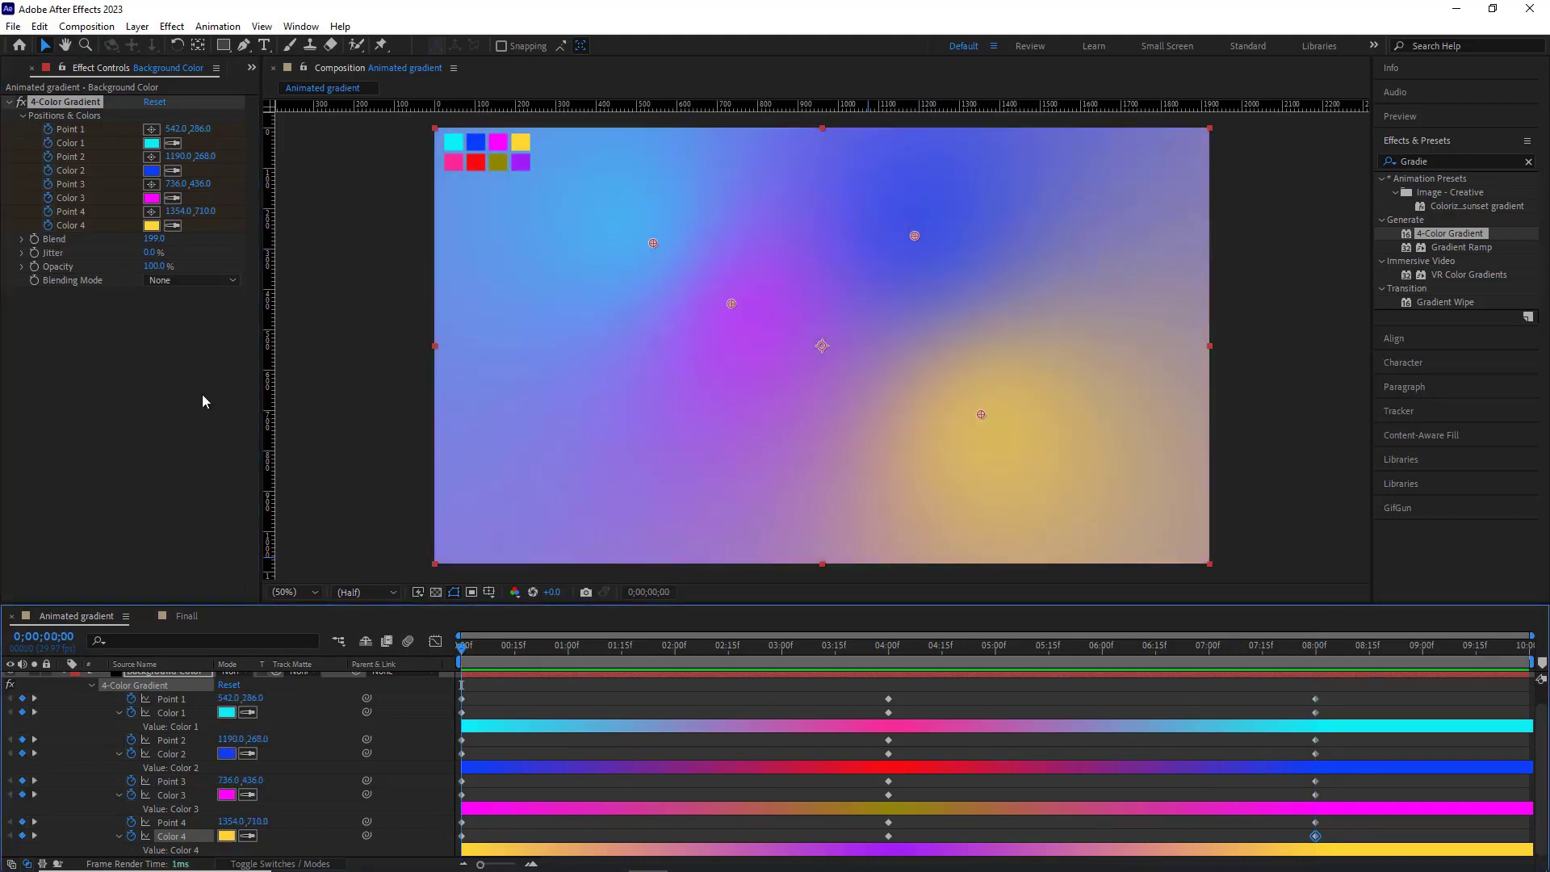
left_click(35, 240)
key("ctrl+z")
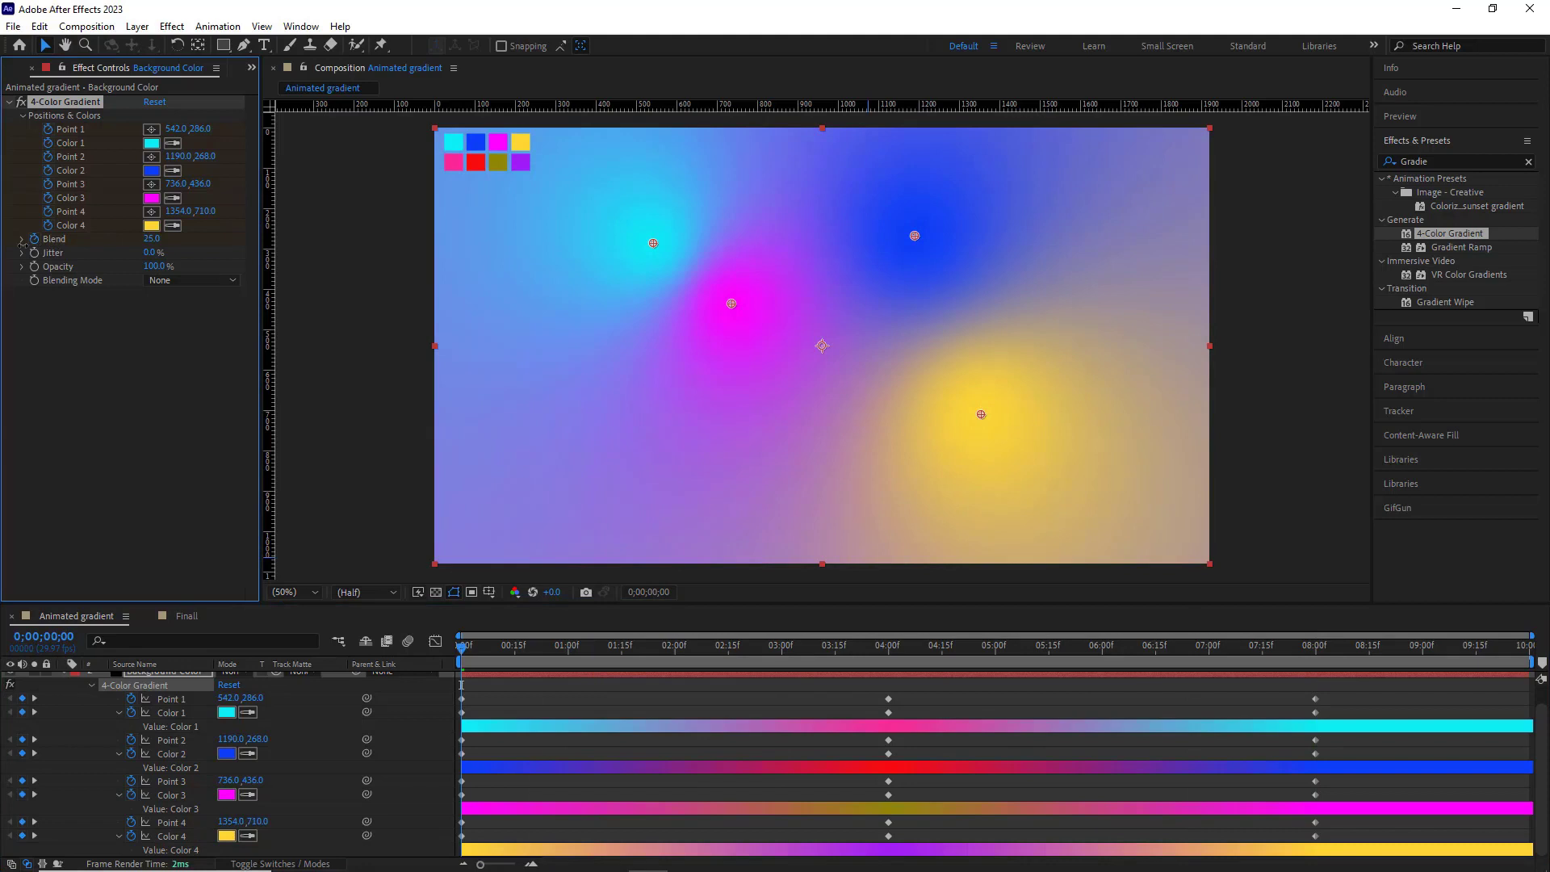
key("ctrl+z")
left_click_drag(465, 656, 889, 660)
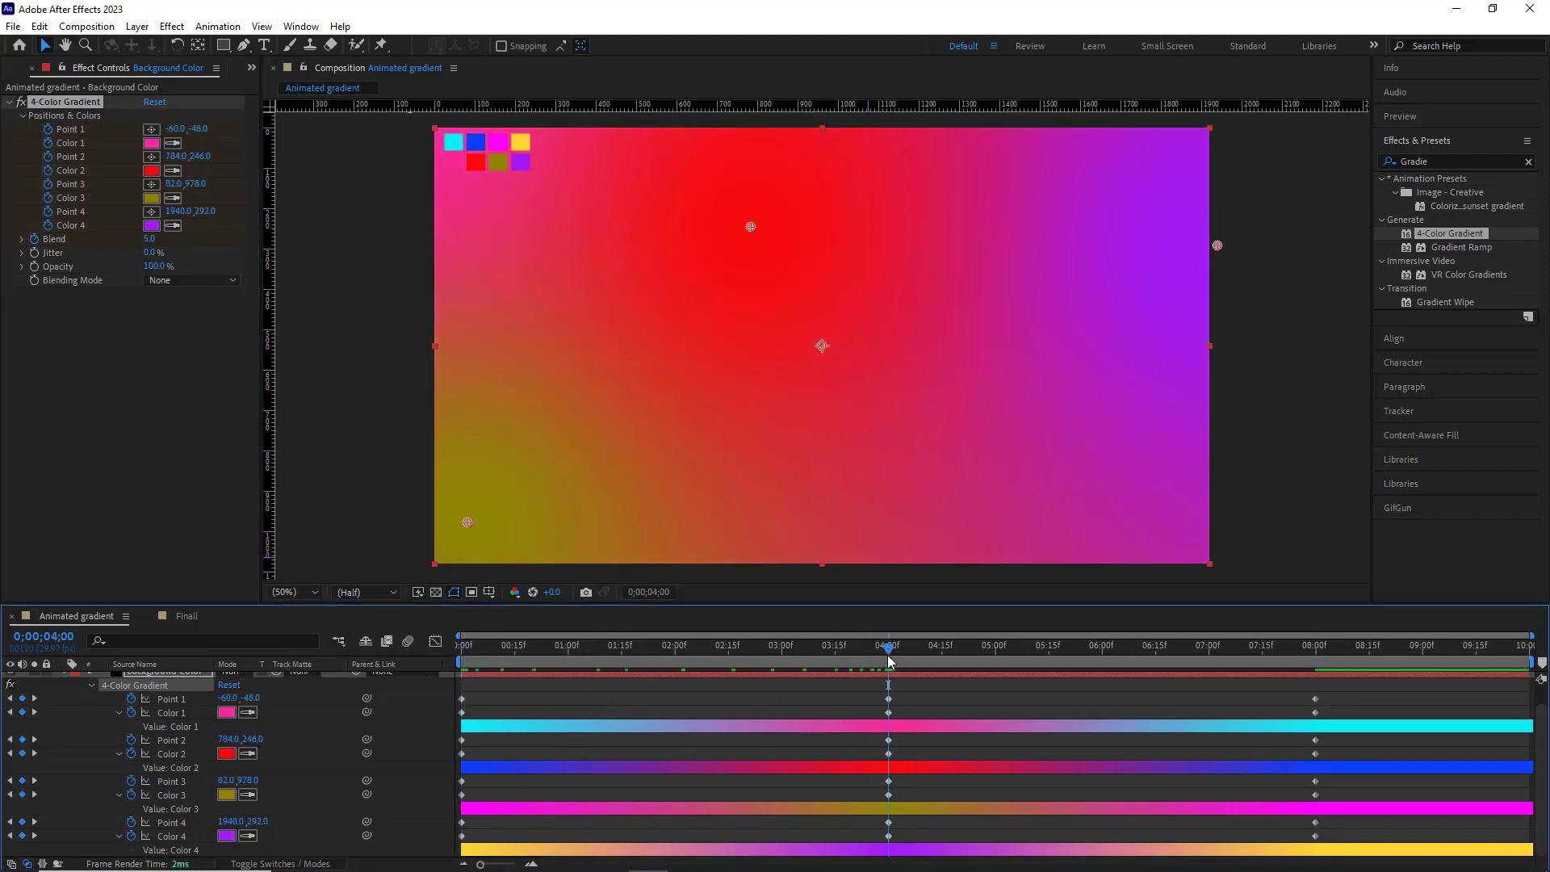
left_click_drag(150, 239, 399, 270)
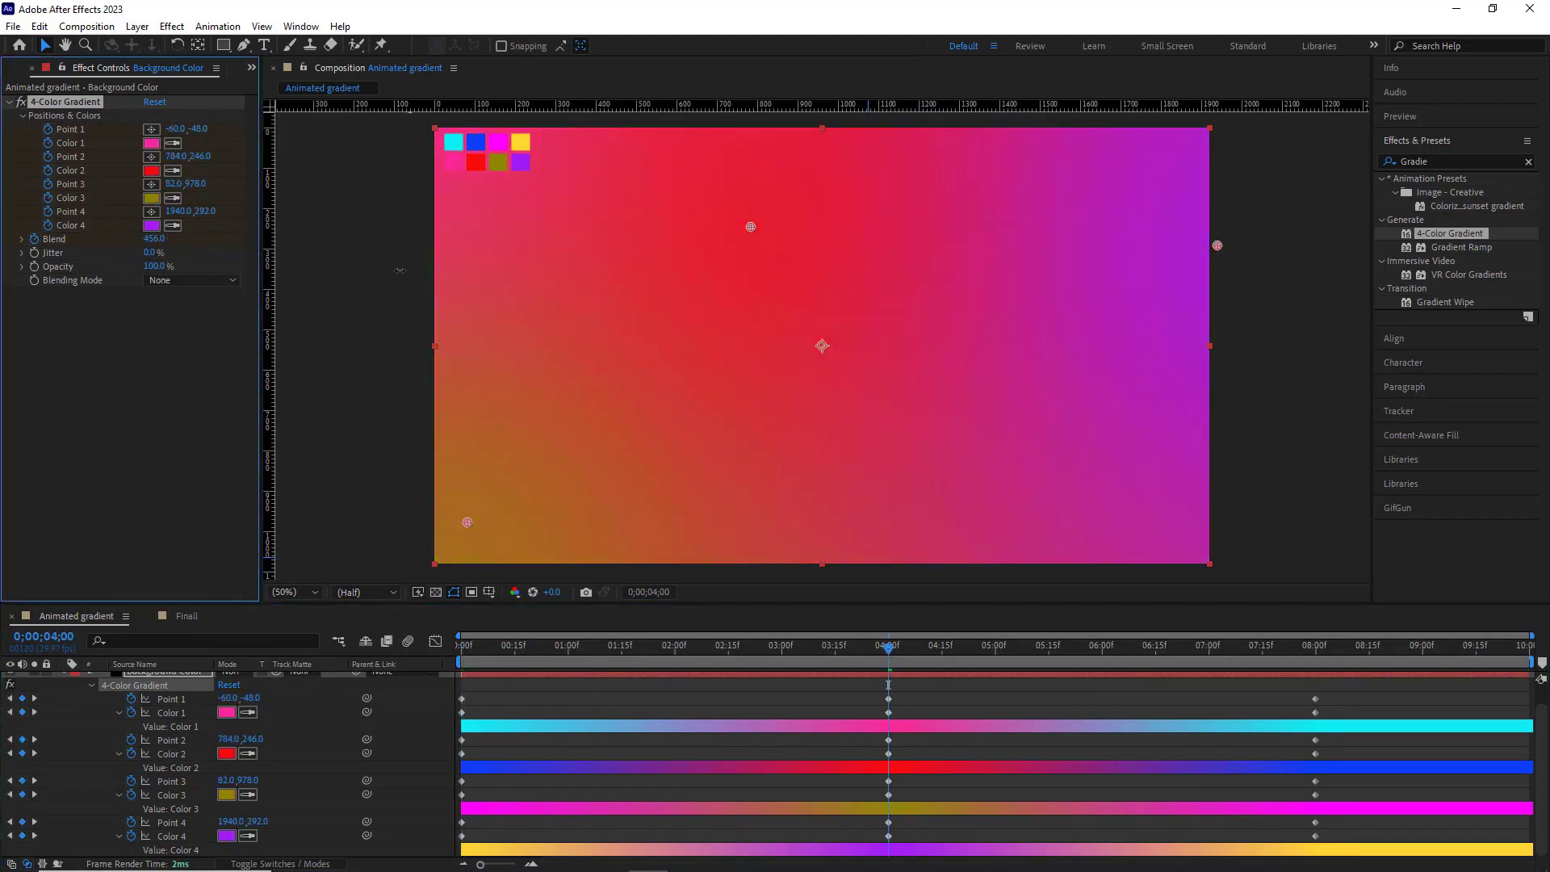
left_click_drag(240, 242, 208, 242)
At 8 seconds, enter a Blend of 5.0 and preview the animation from the start
left_click_drag(890, 656, 1316, 678)
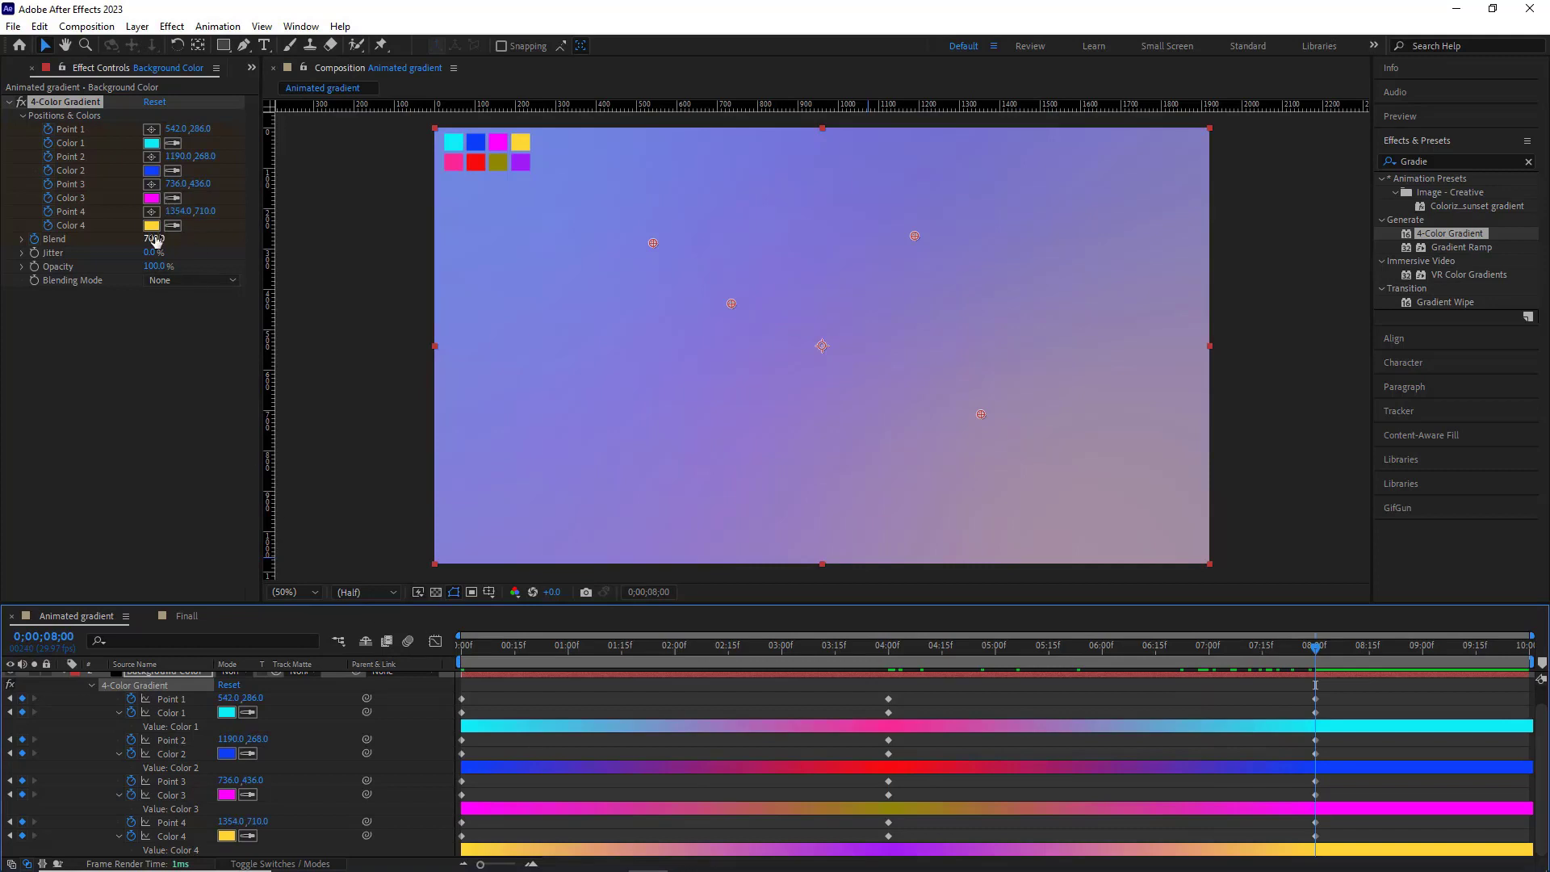
type("50")
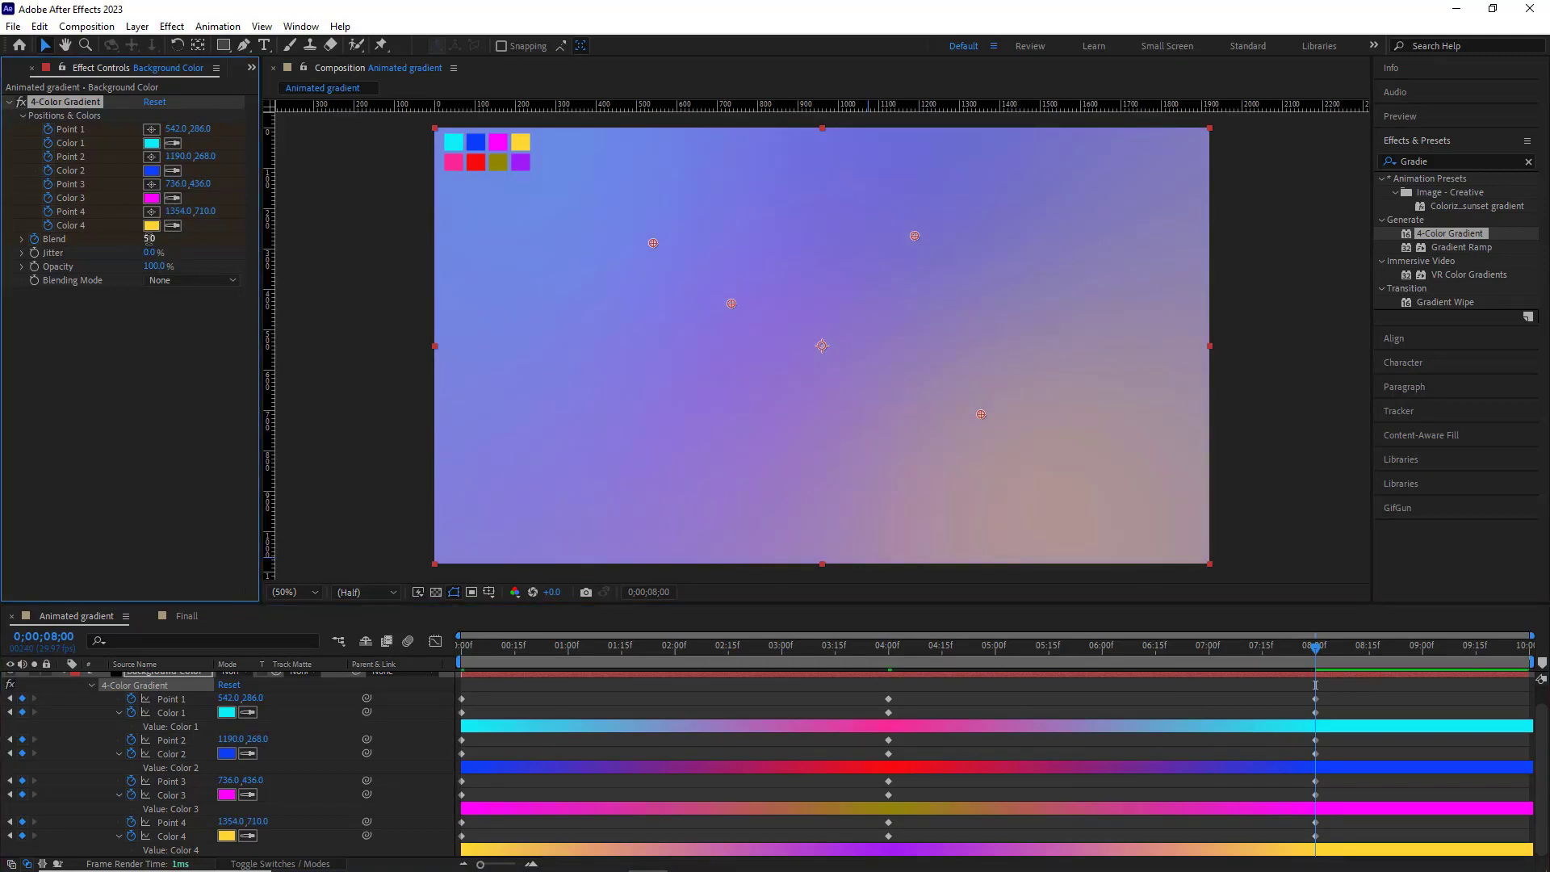
key("Return")
key("Home")
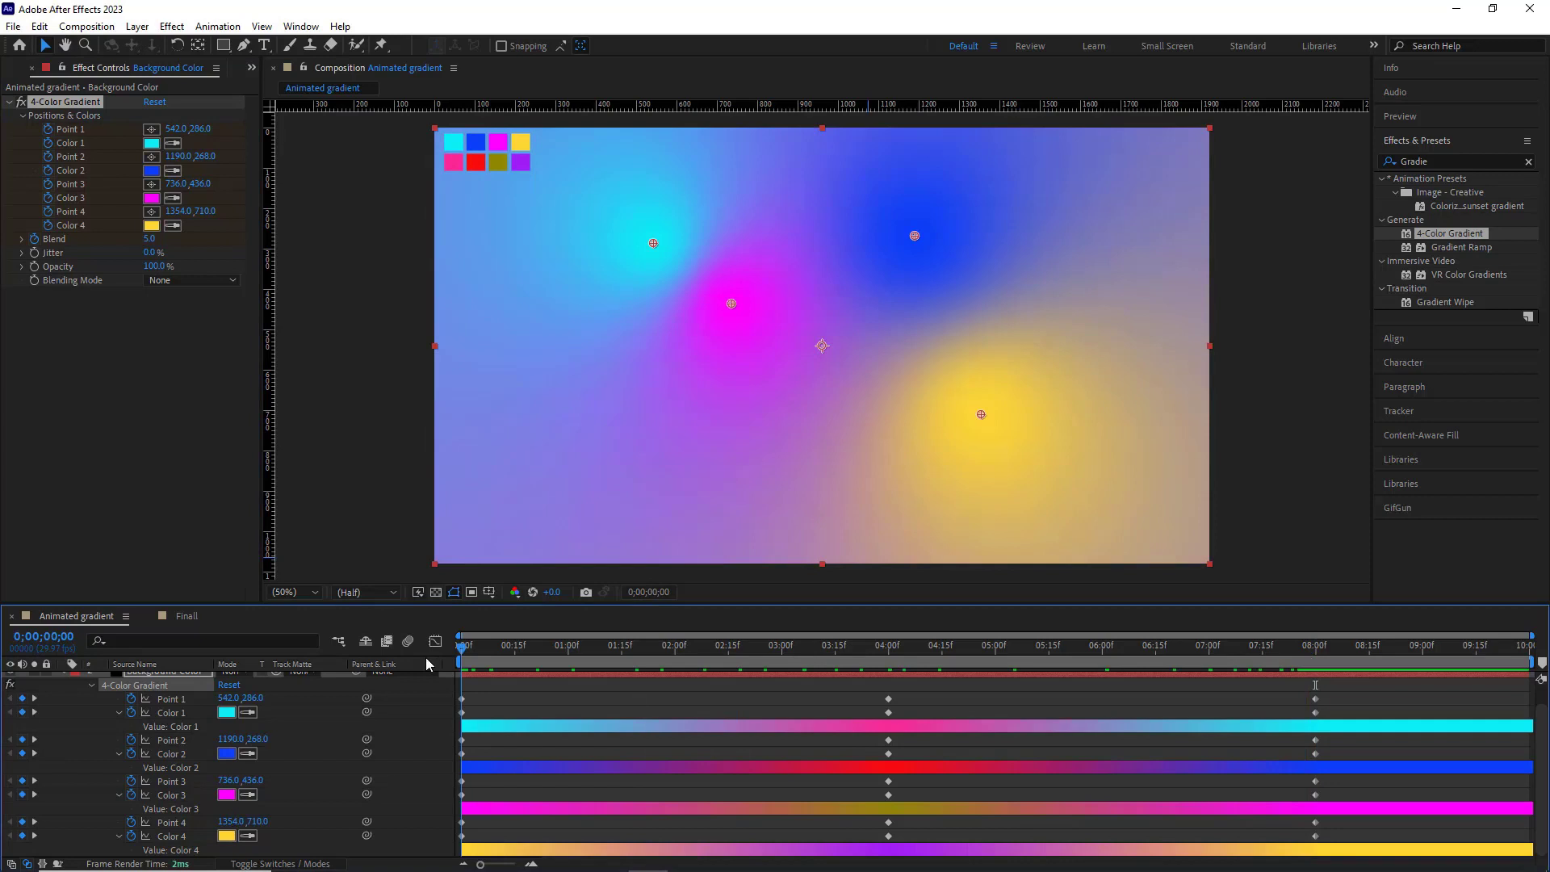
key("space")
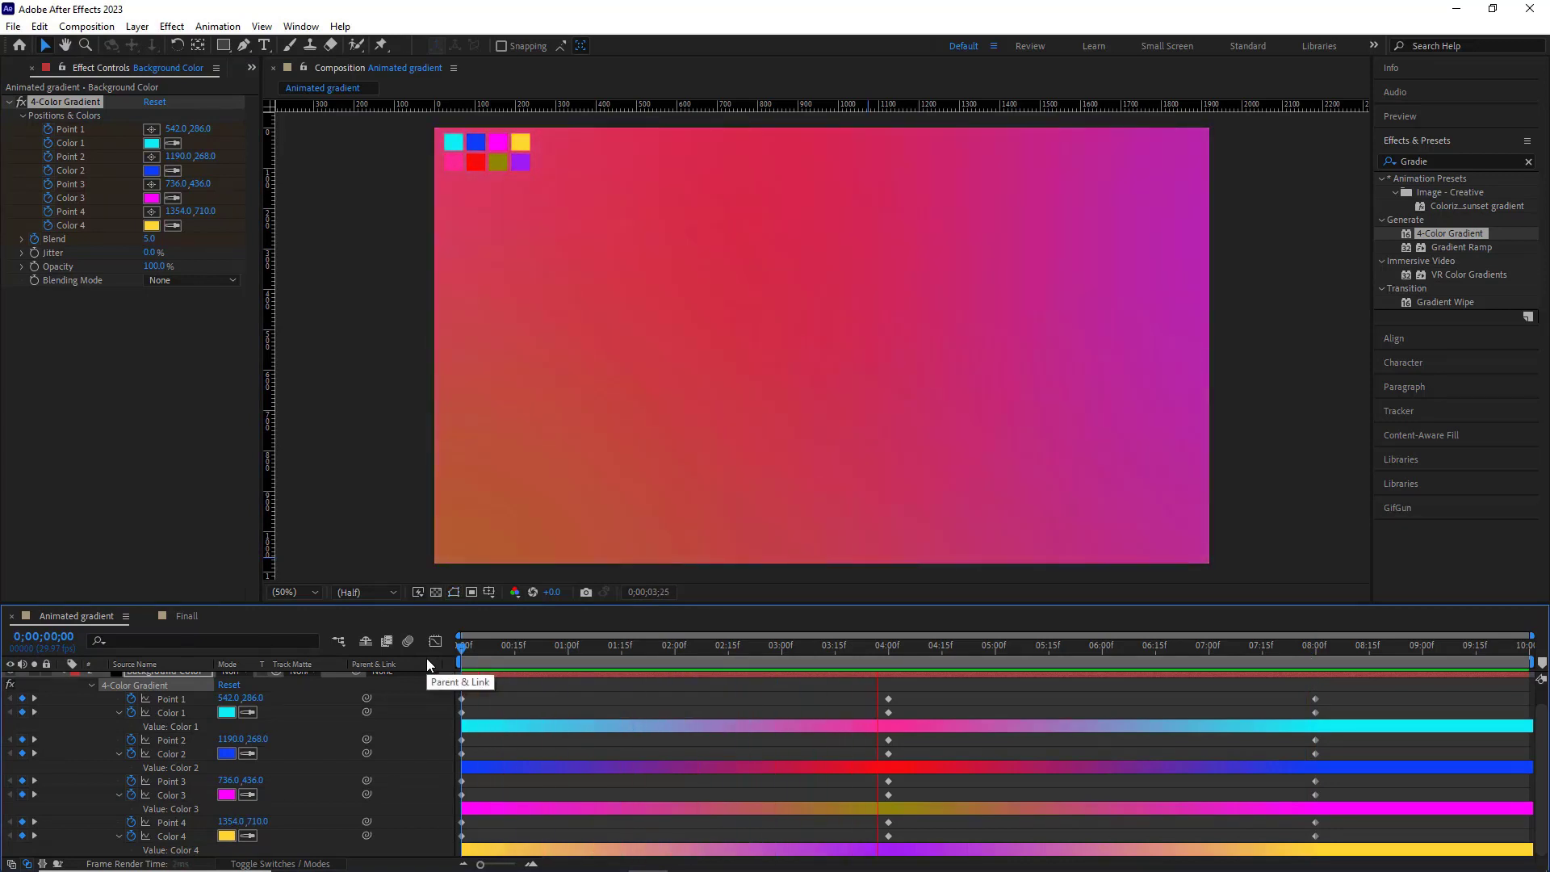
key("space")
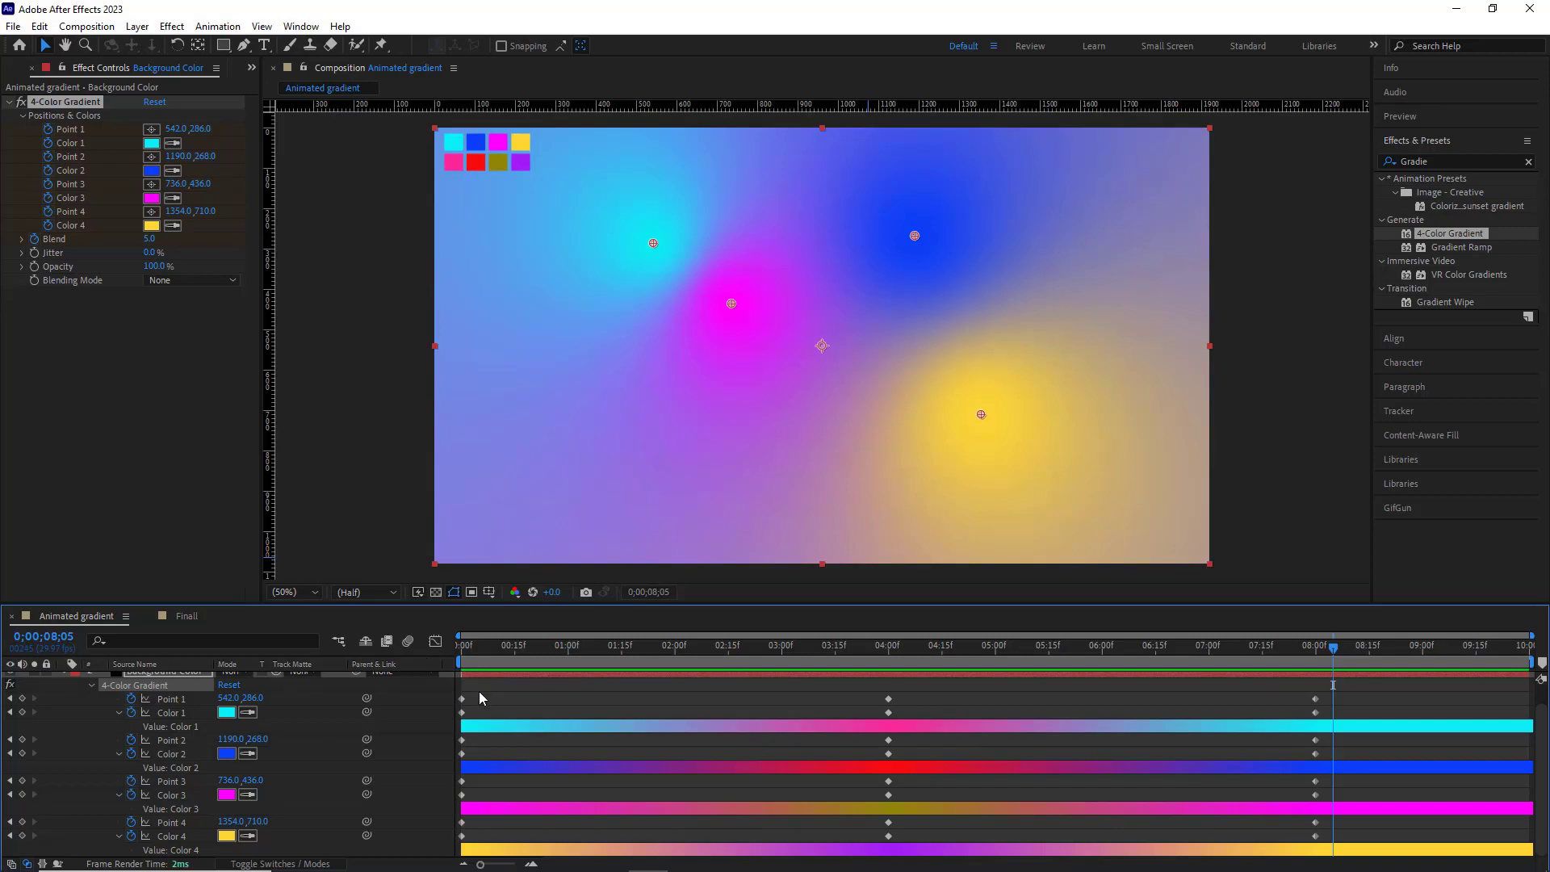
Apply Easy Ease to the eight 4-Color Gradient keyframes at time zero
left_click_drag(478, 691, 451, 845)
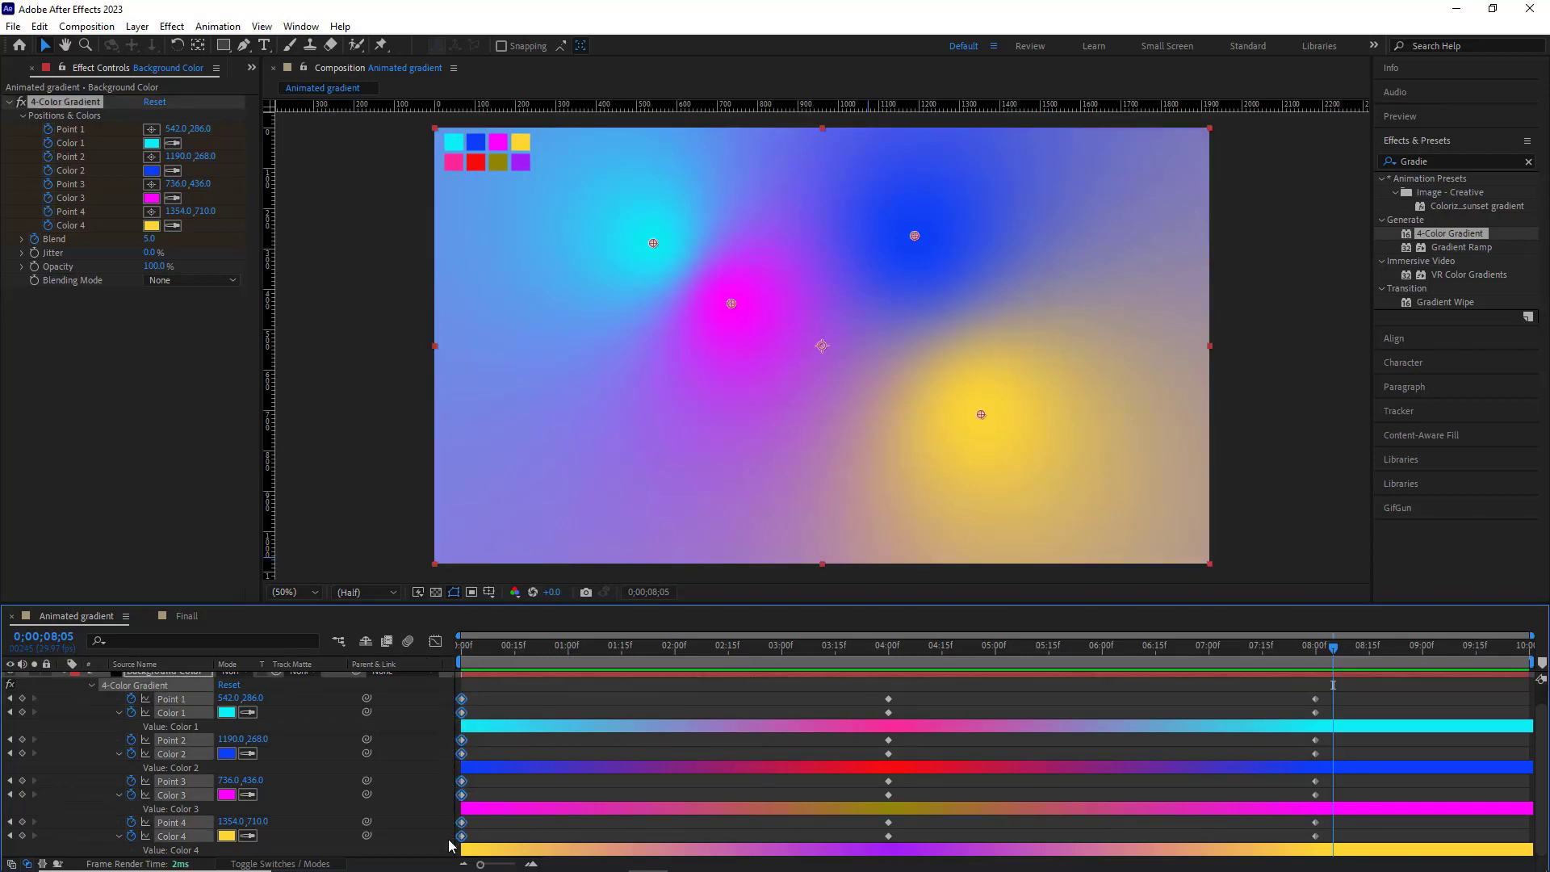
right_click(463, 714)
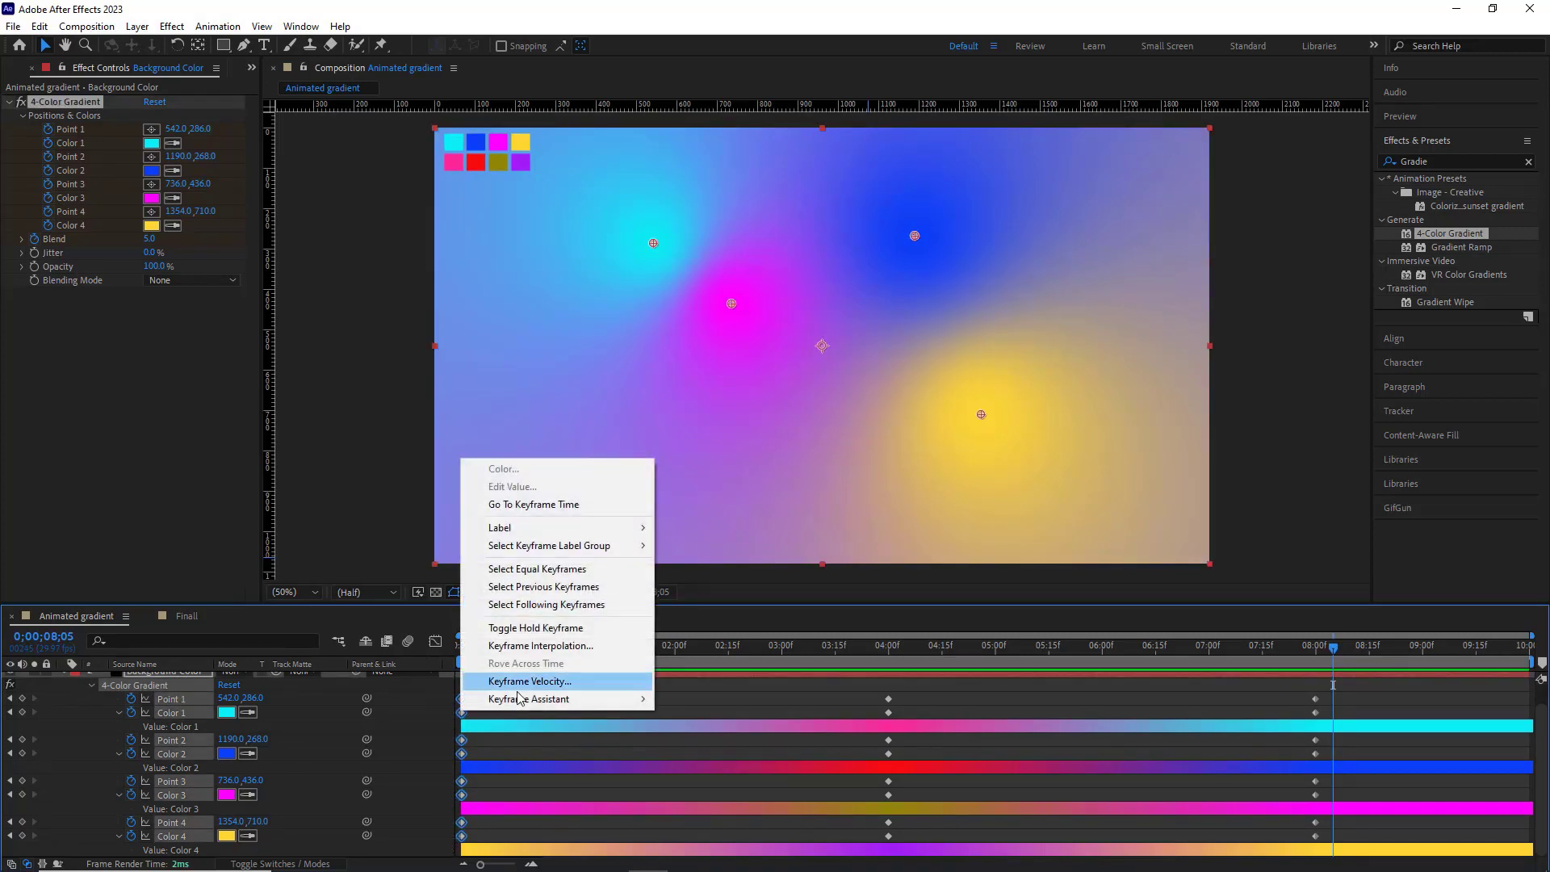
mouse_move(521, 701)
left_click(744, 753)
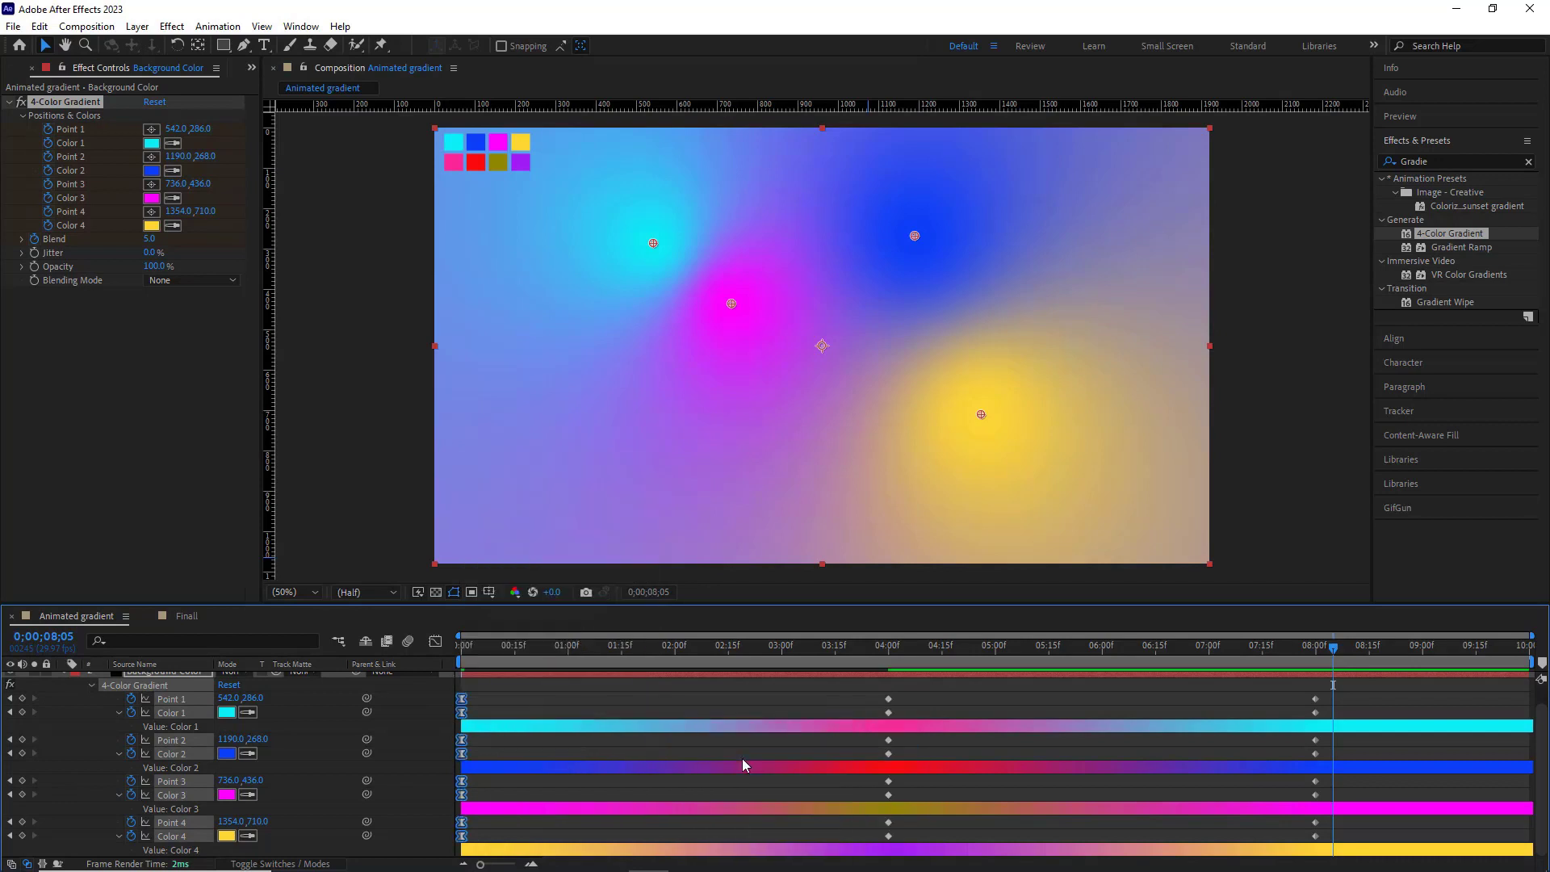
Play the looping gradient back from the start, then stop the preview
left_click_drag(1332, 646, 434, 661)
key("space")
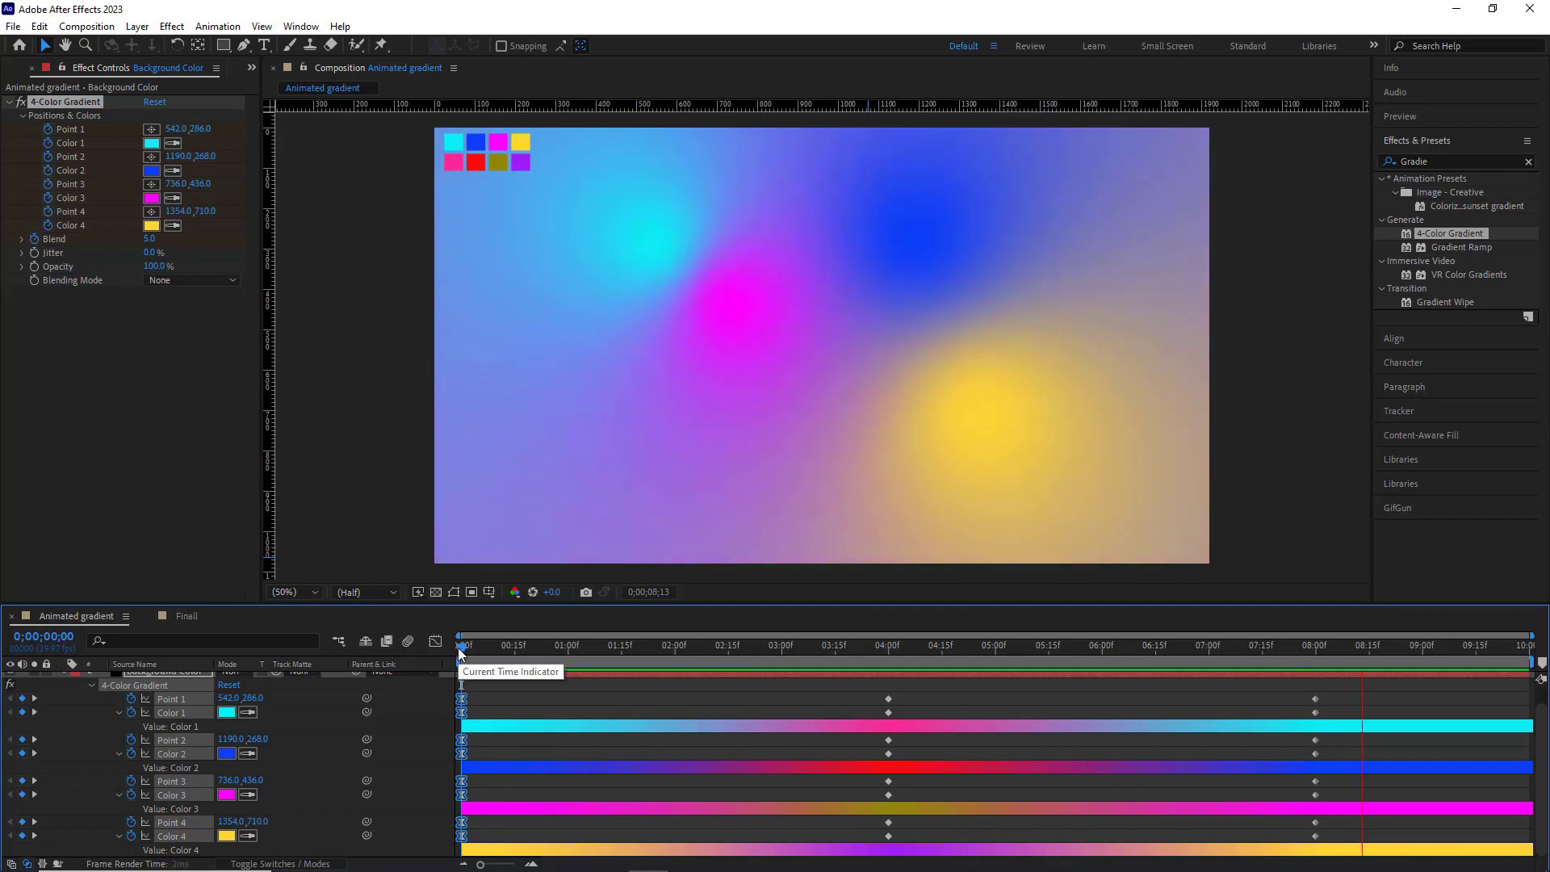
key("space")
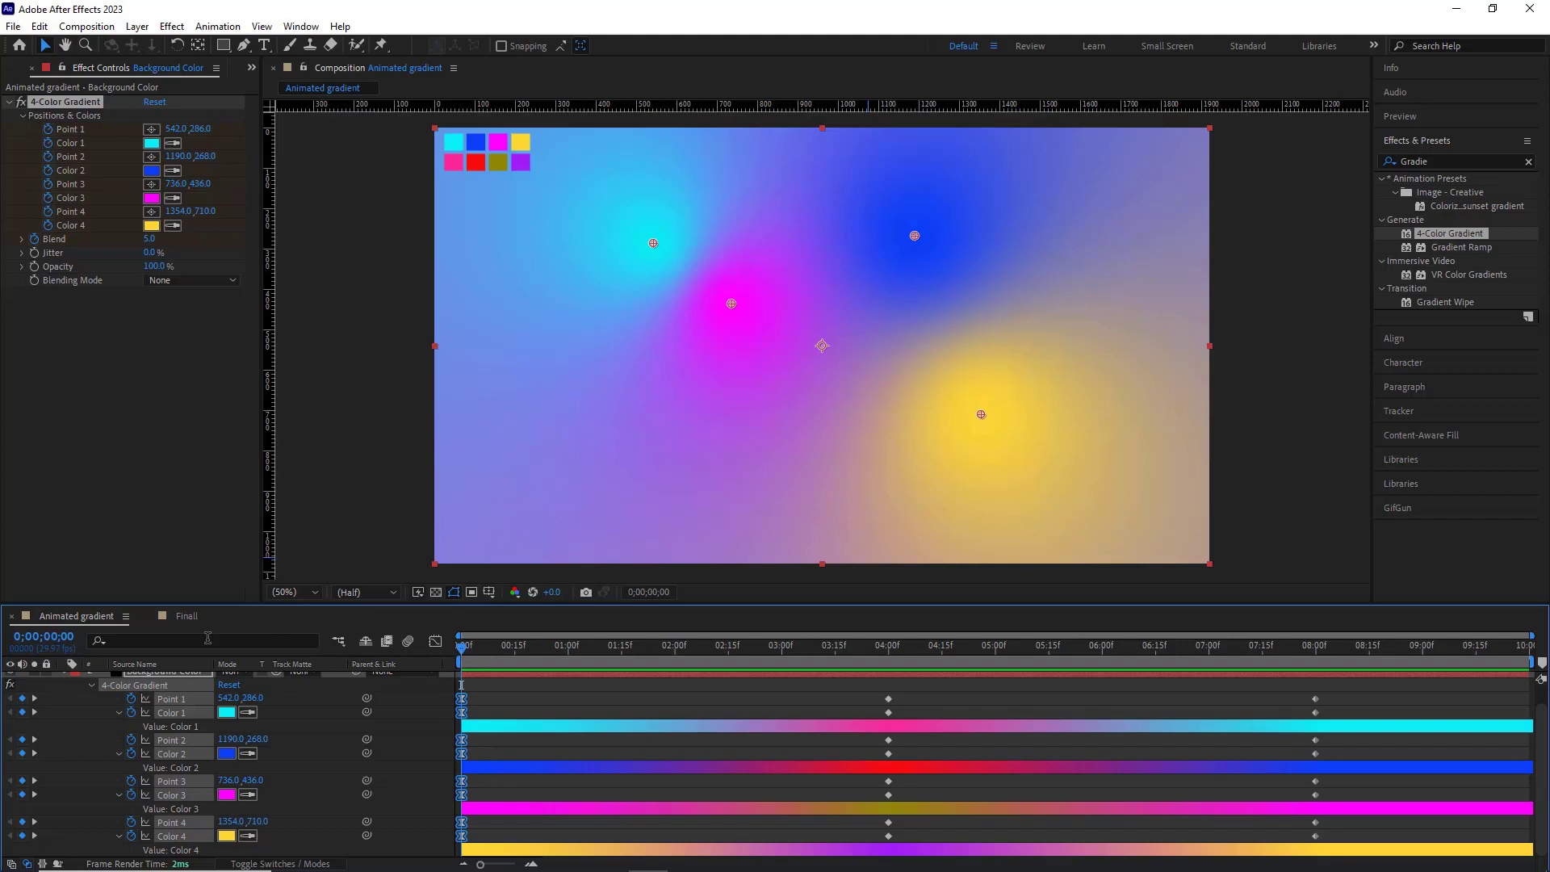
Copy the Great and Vibes text layers from the Finall composition
left_click(195, 617)
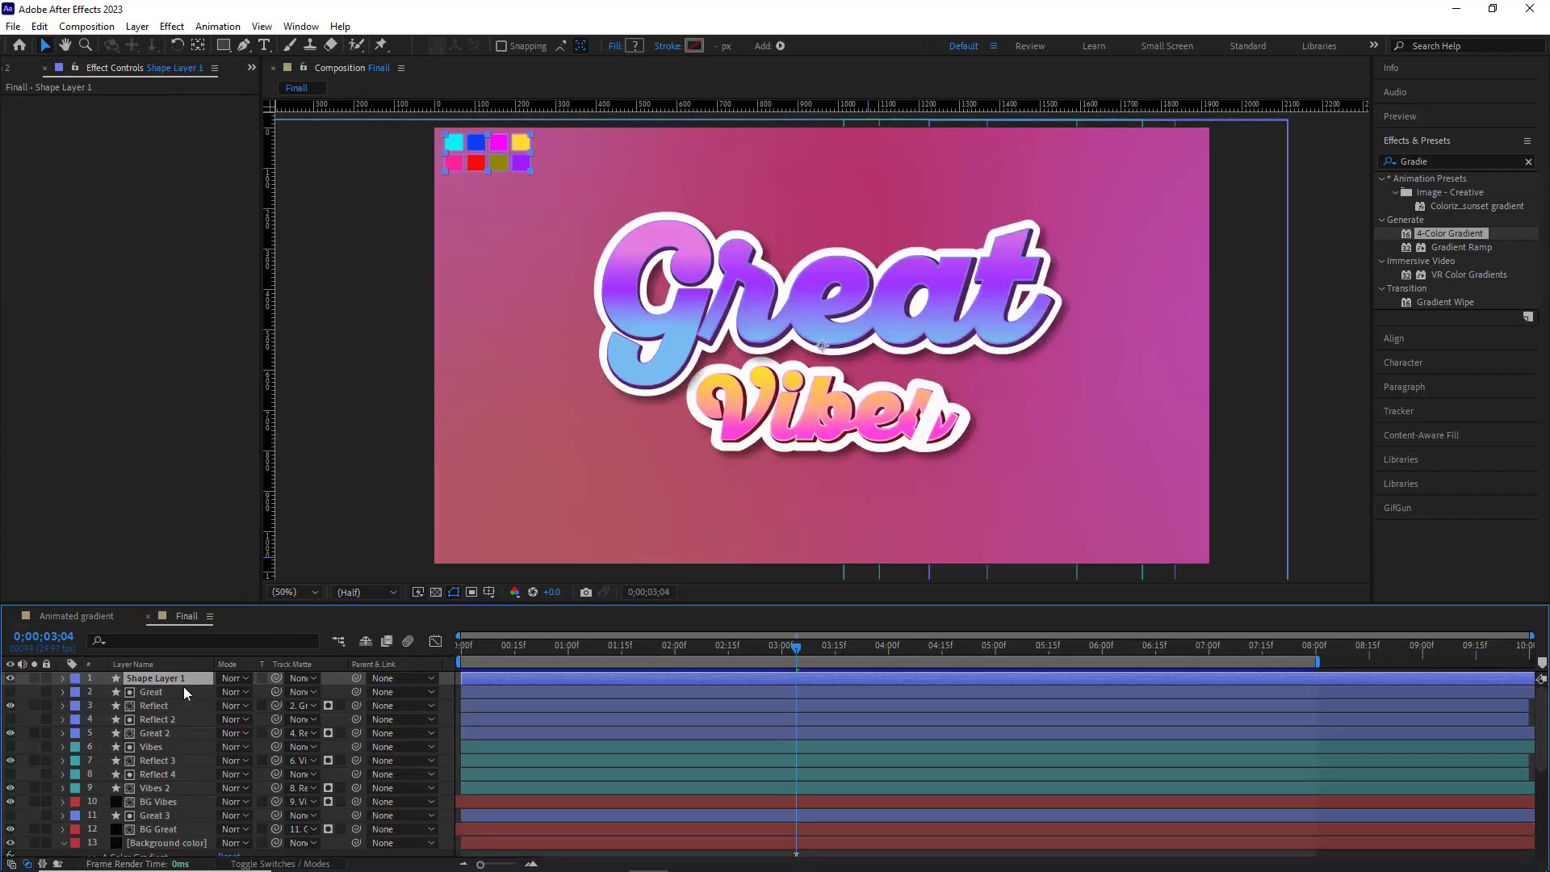
left_click(179, 692)
left_click(166, 744, "ctrl")
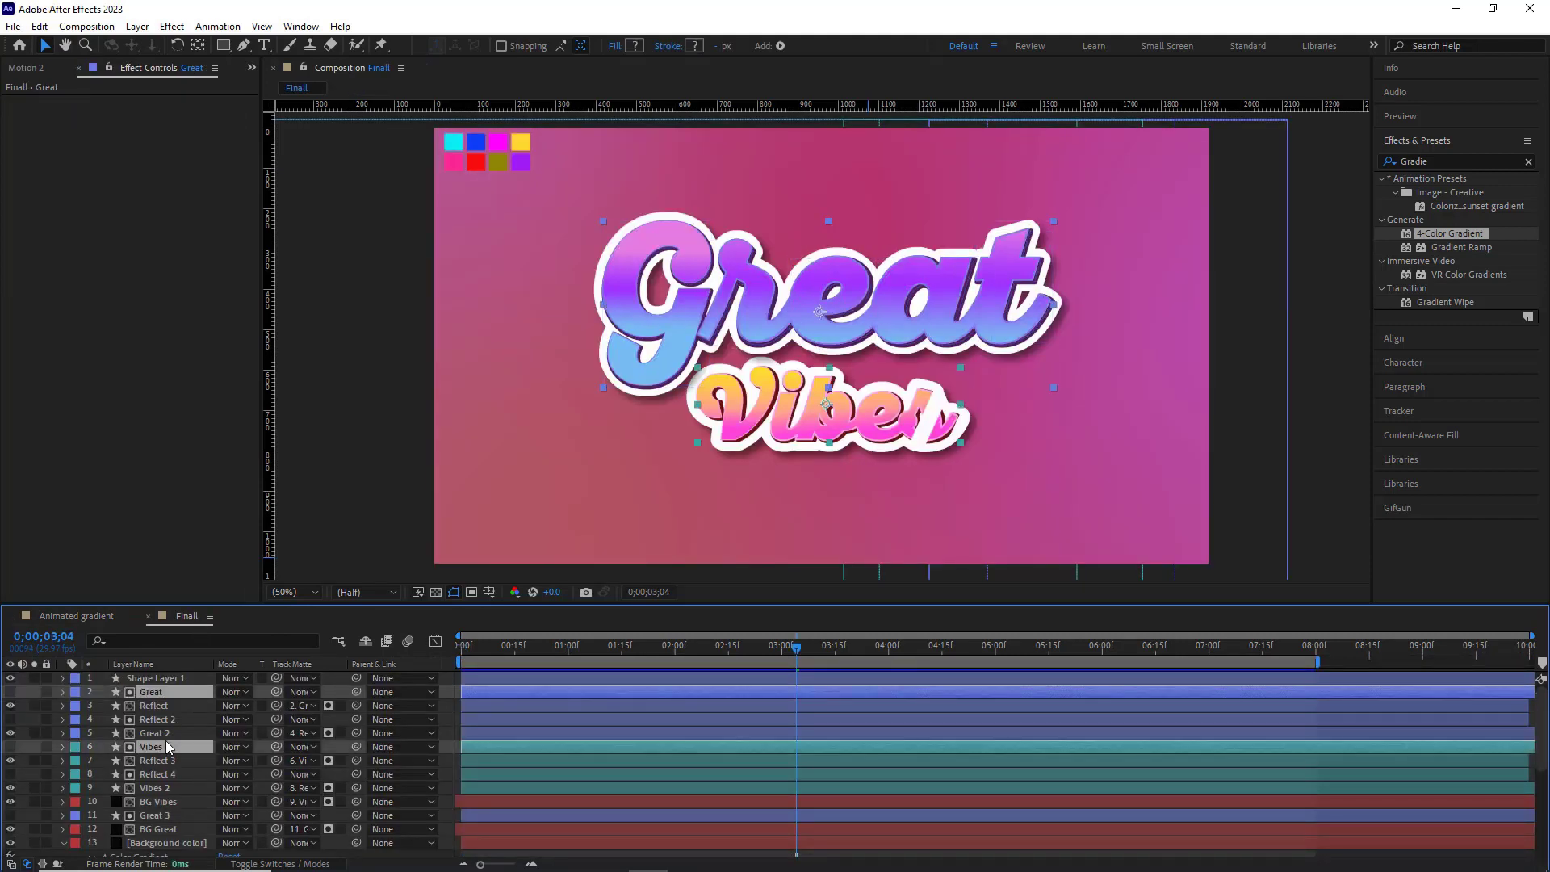
key("ctrl+c")
Paste the Great and Vibes layers into the Animated gradient composition
left_click(77, 615)
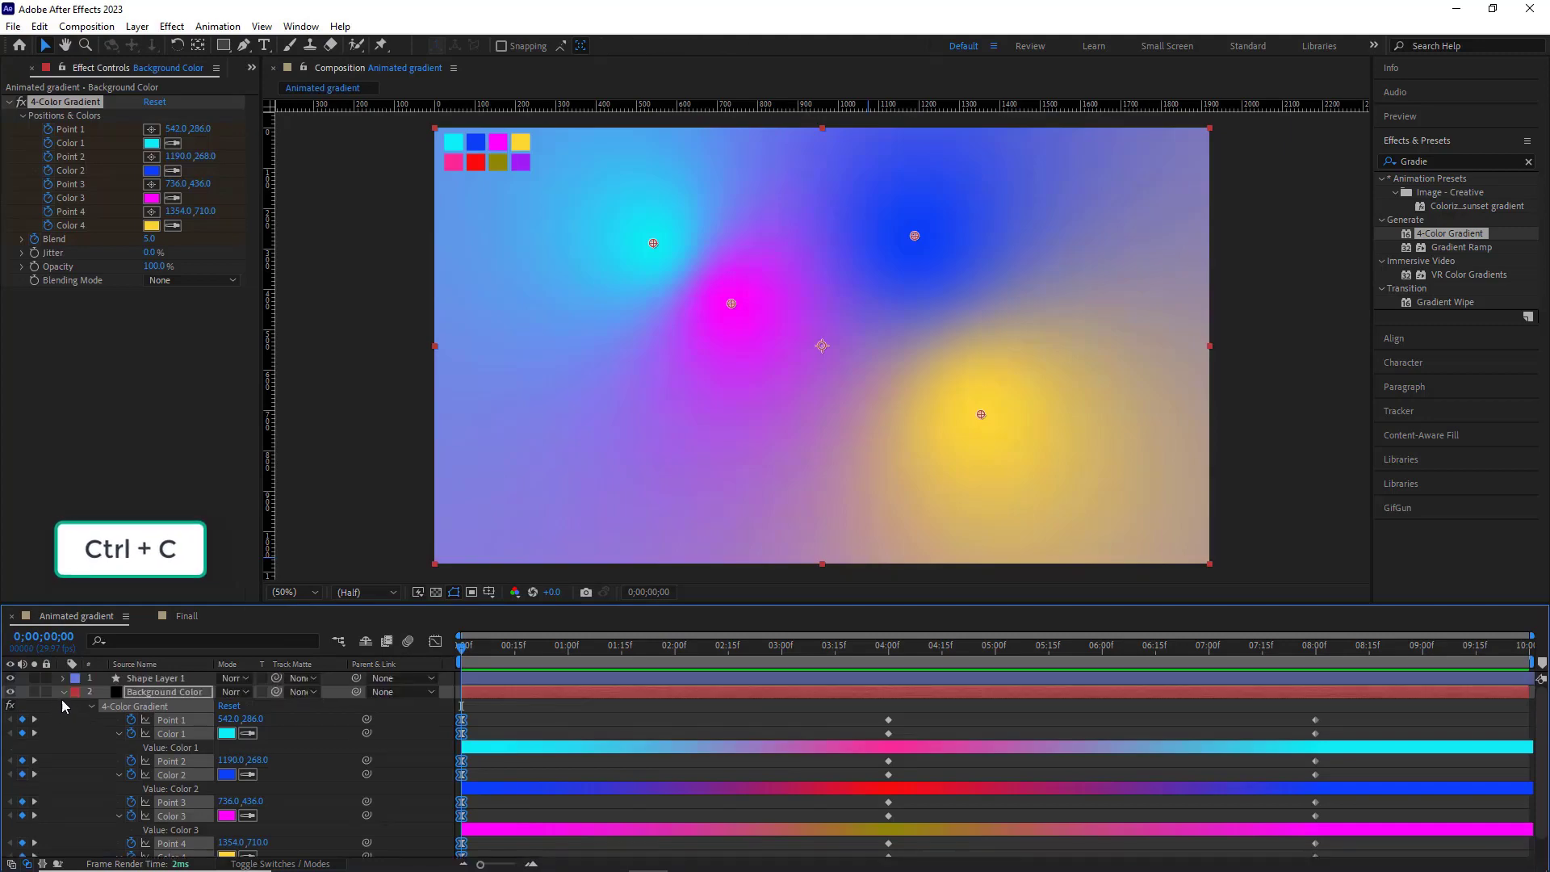
left_click(62, 692)
key("ctrl+v")
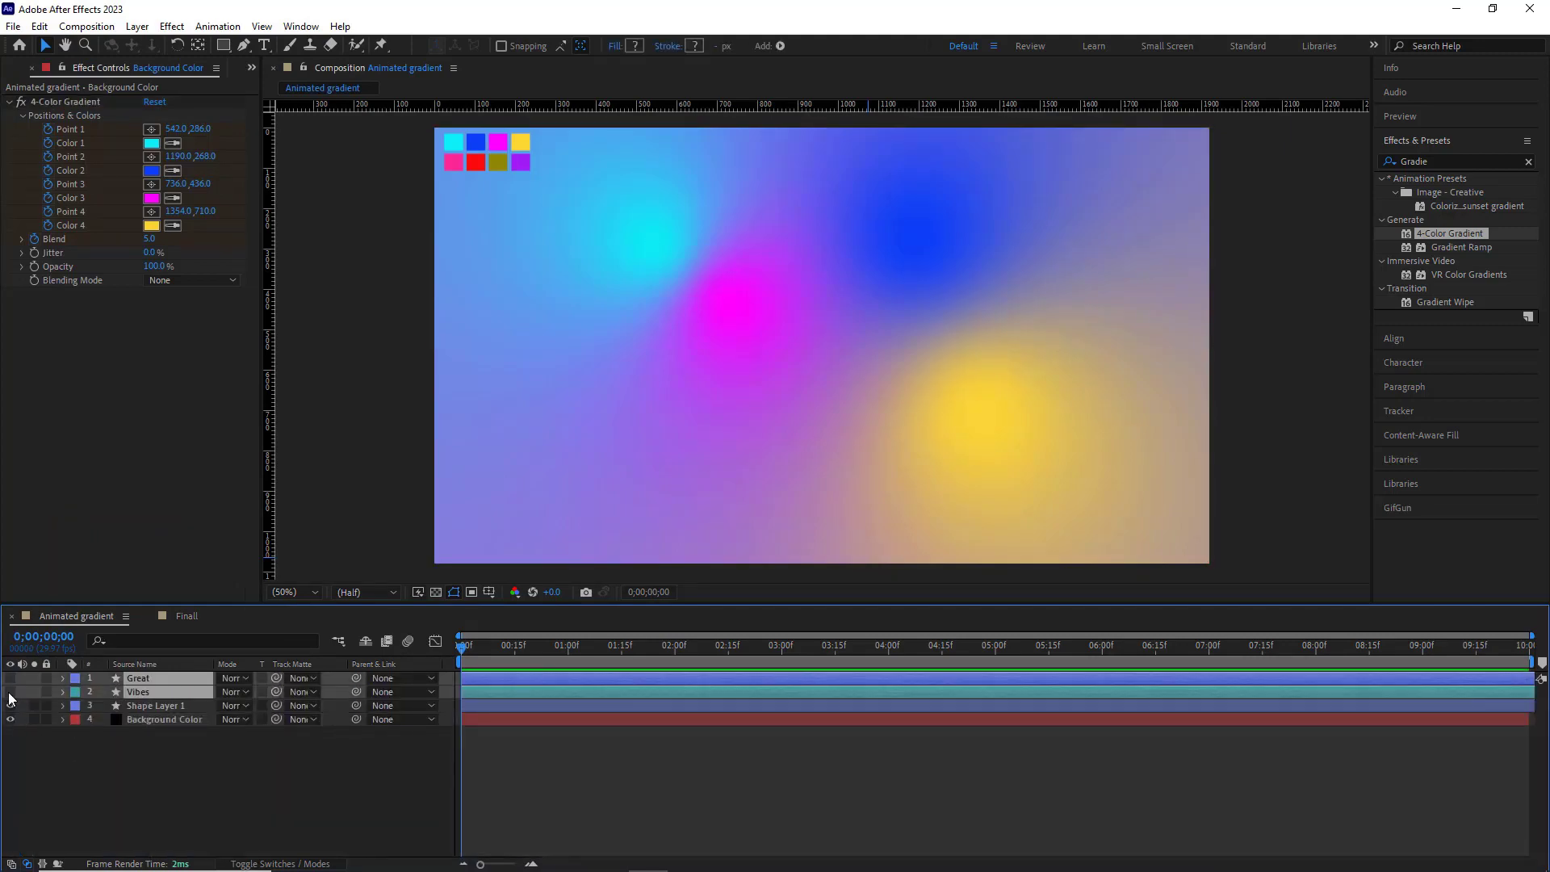
left_click(104, 783)
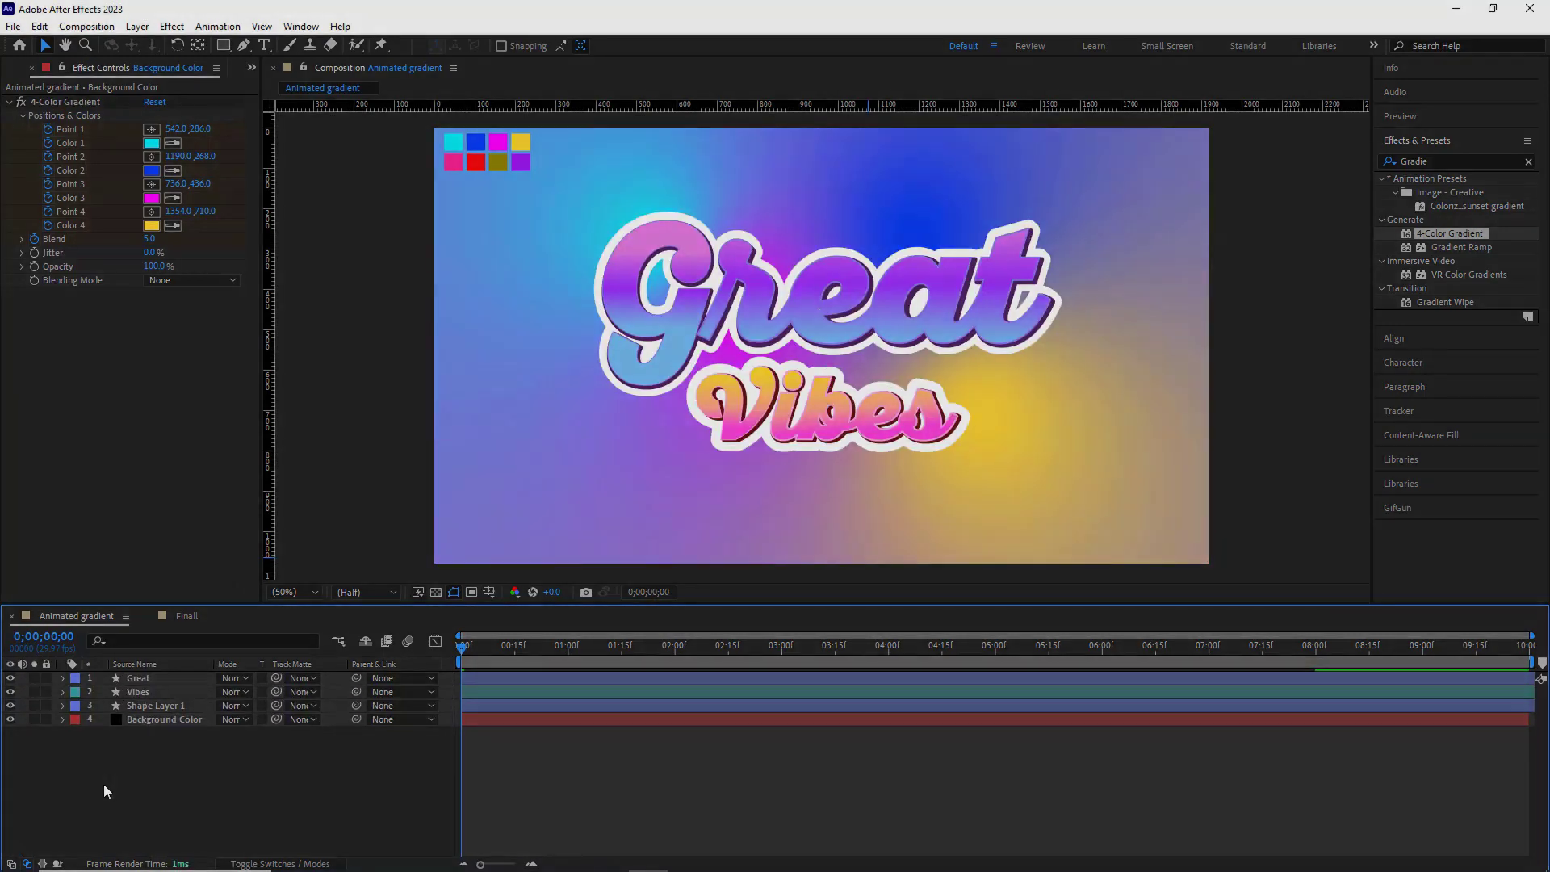
key("g")
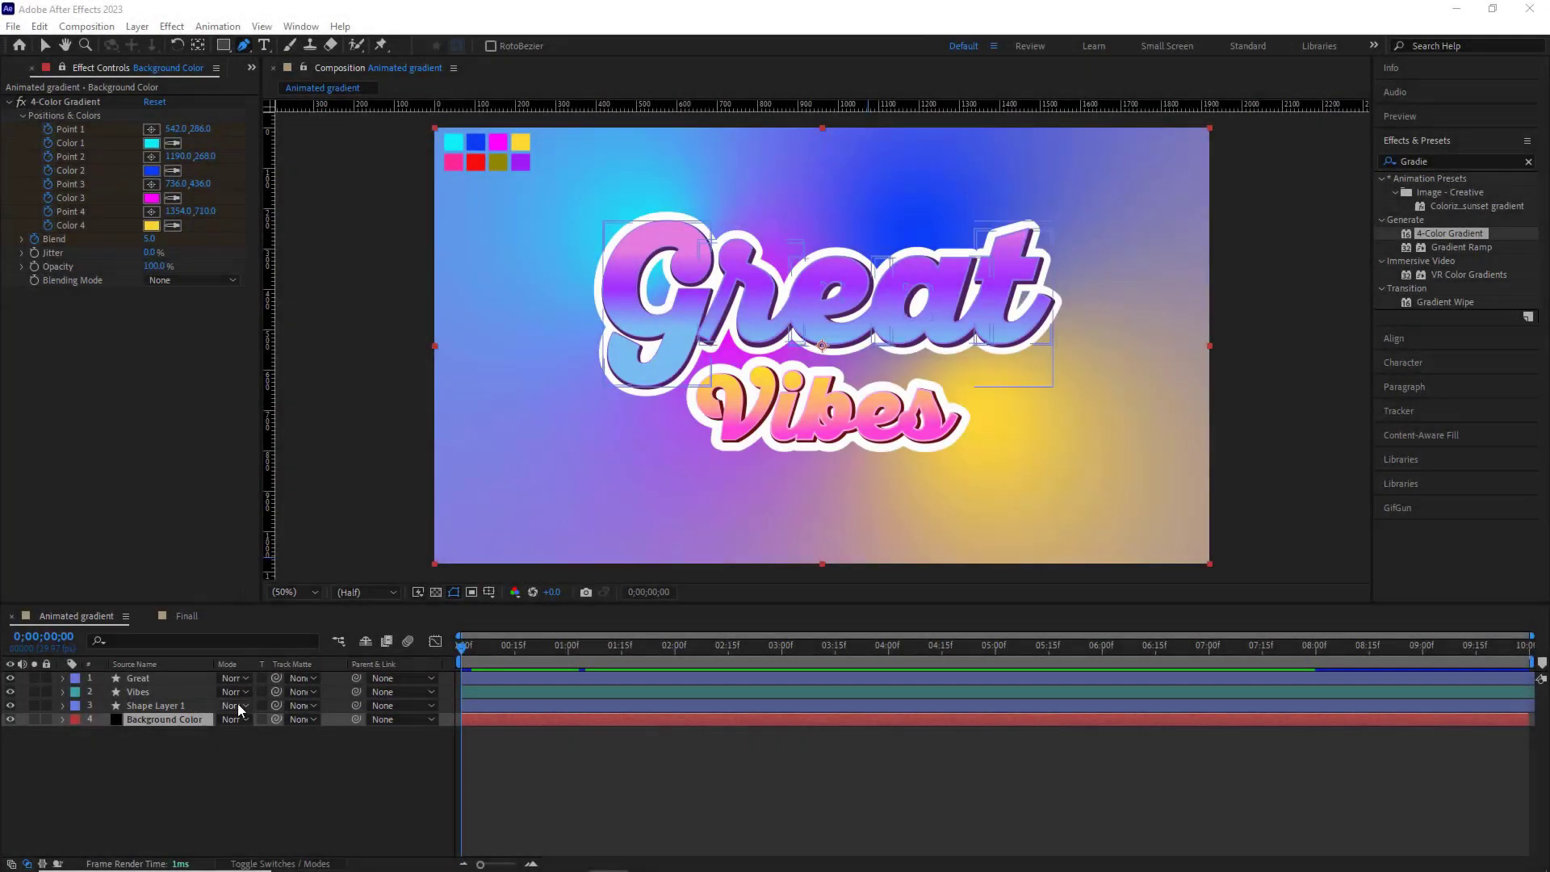
Draw a white diagonal parallelogram stripe from the top edge to the lower left
left_click(211, 743)
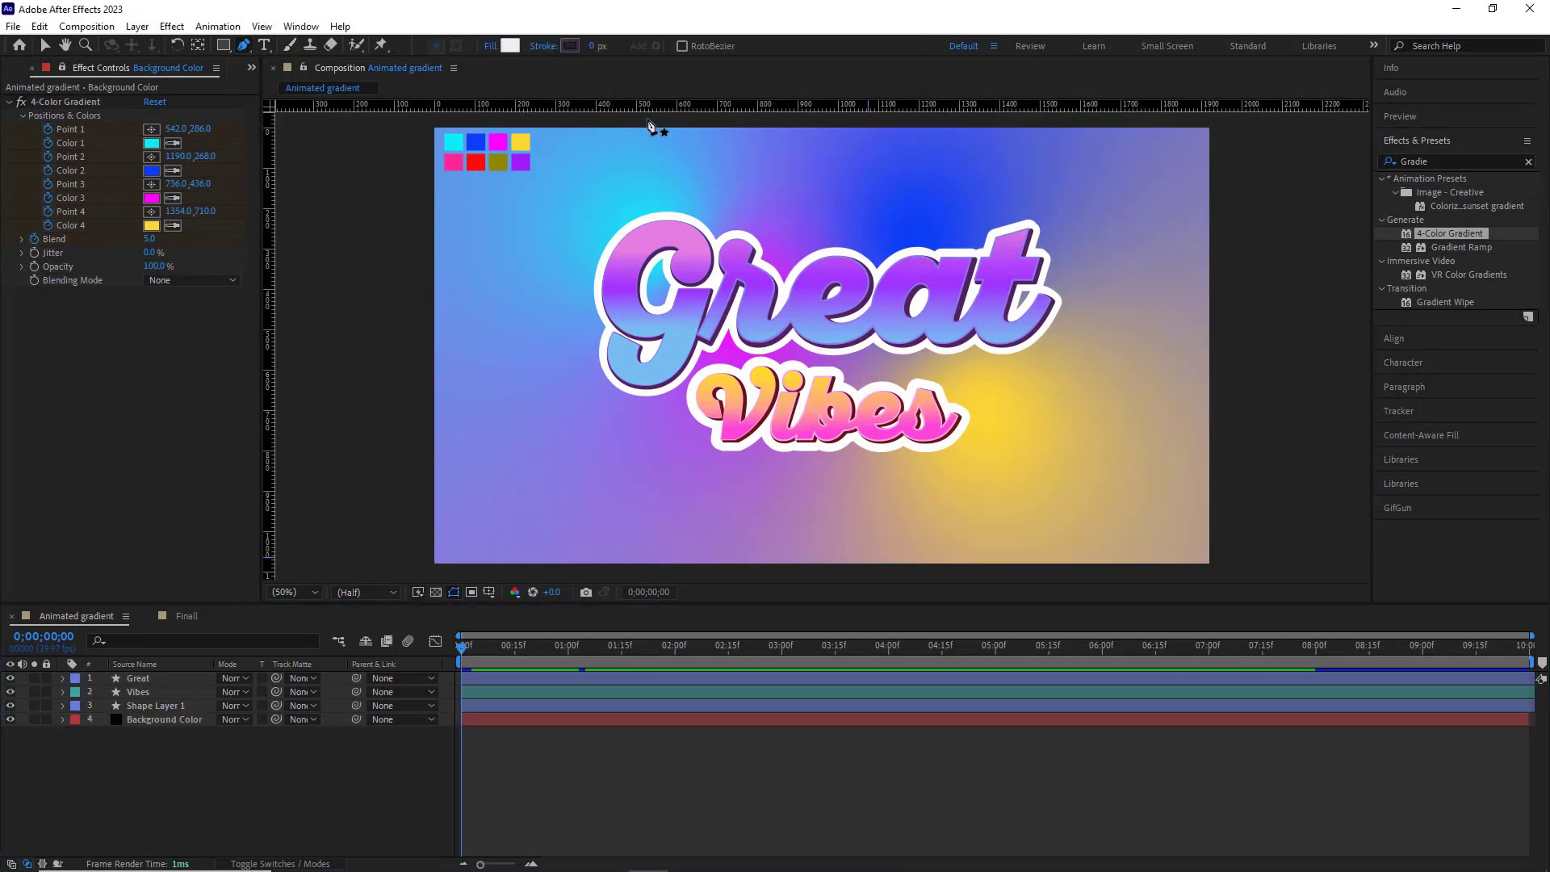
left_click(686, 119)
left_click(614, 120)
left_click(428, 572)
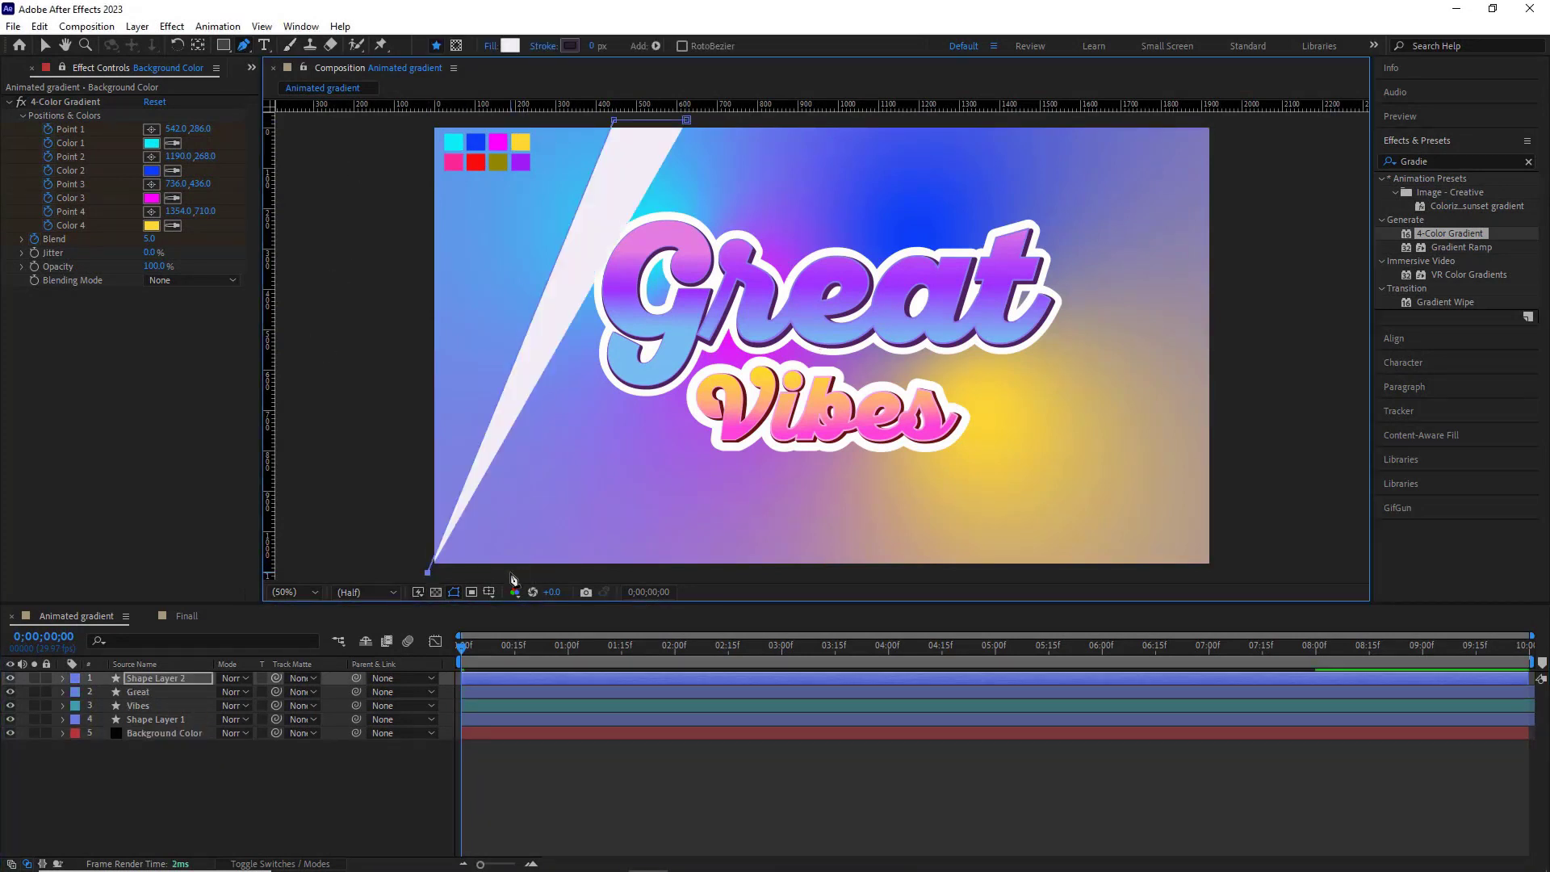
left_click(503, 572)
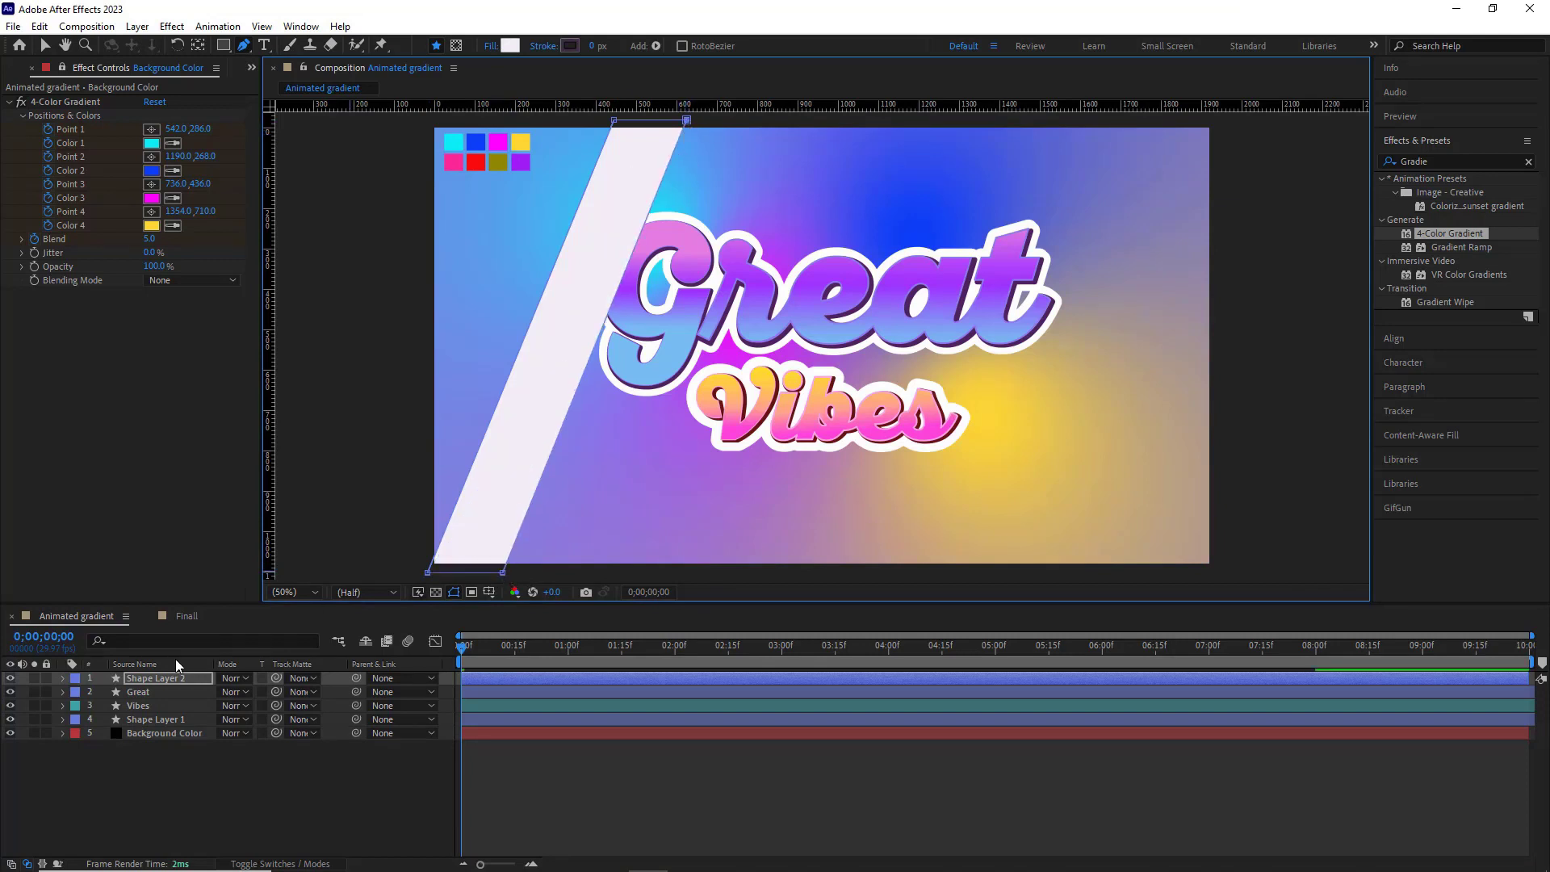
Duplicate the stripe as Shape 2 and offset its position to the left
left_click(121, 679)
left_click(63, 679)
left_click(74, 691)
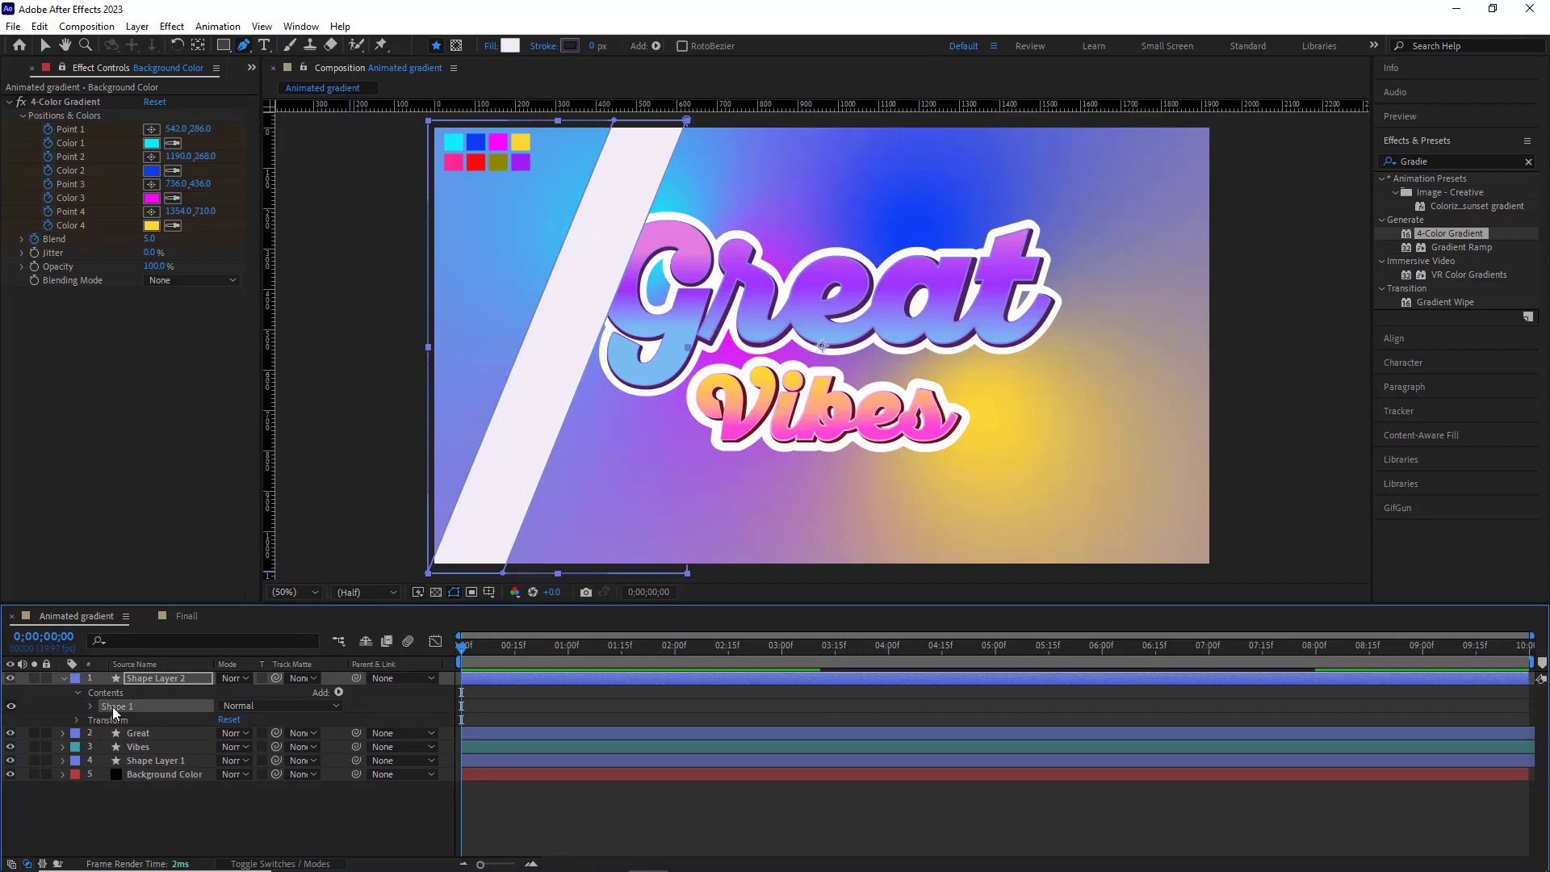
key("ctrl+d")
left_click(92, 706)
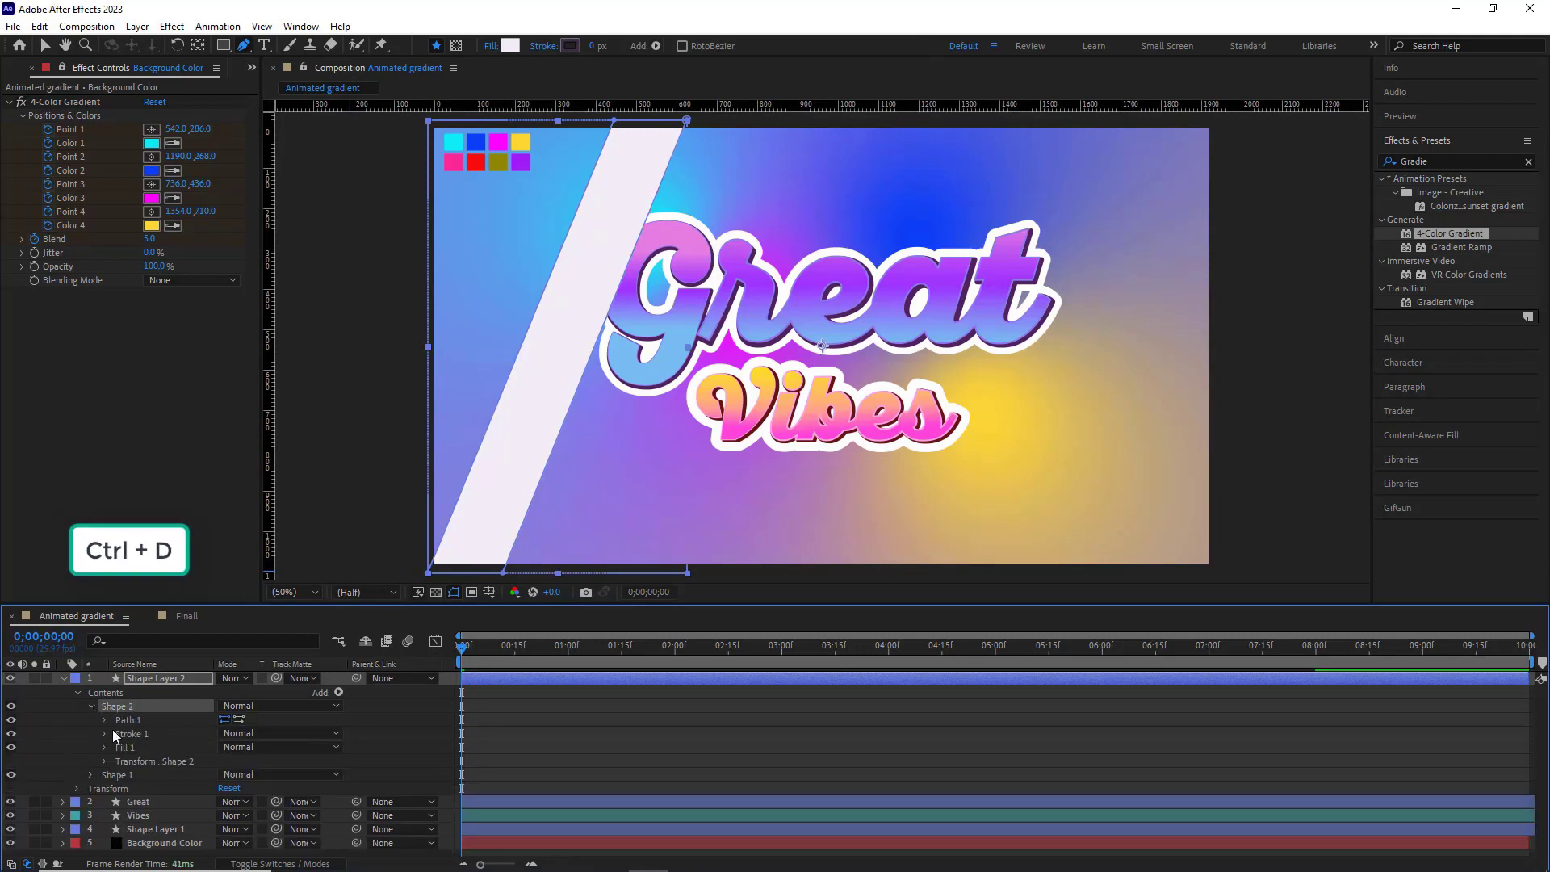
left_click(104, 761)
left_click_drag(224, 787, 51, 783)
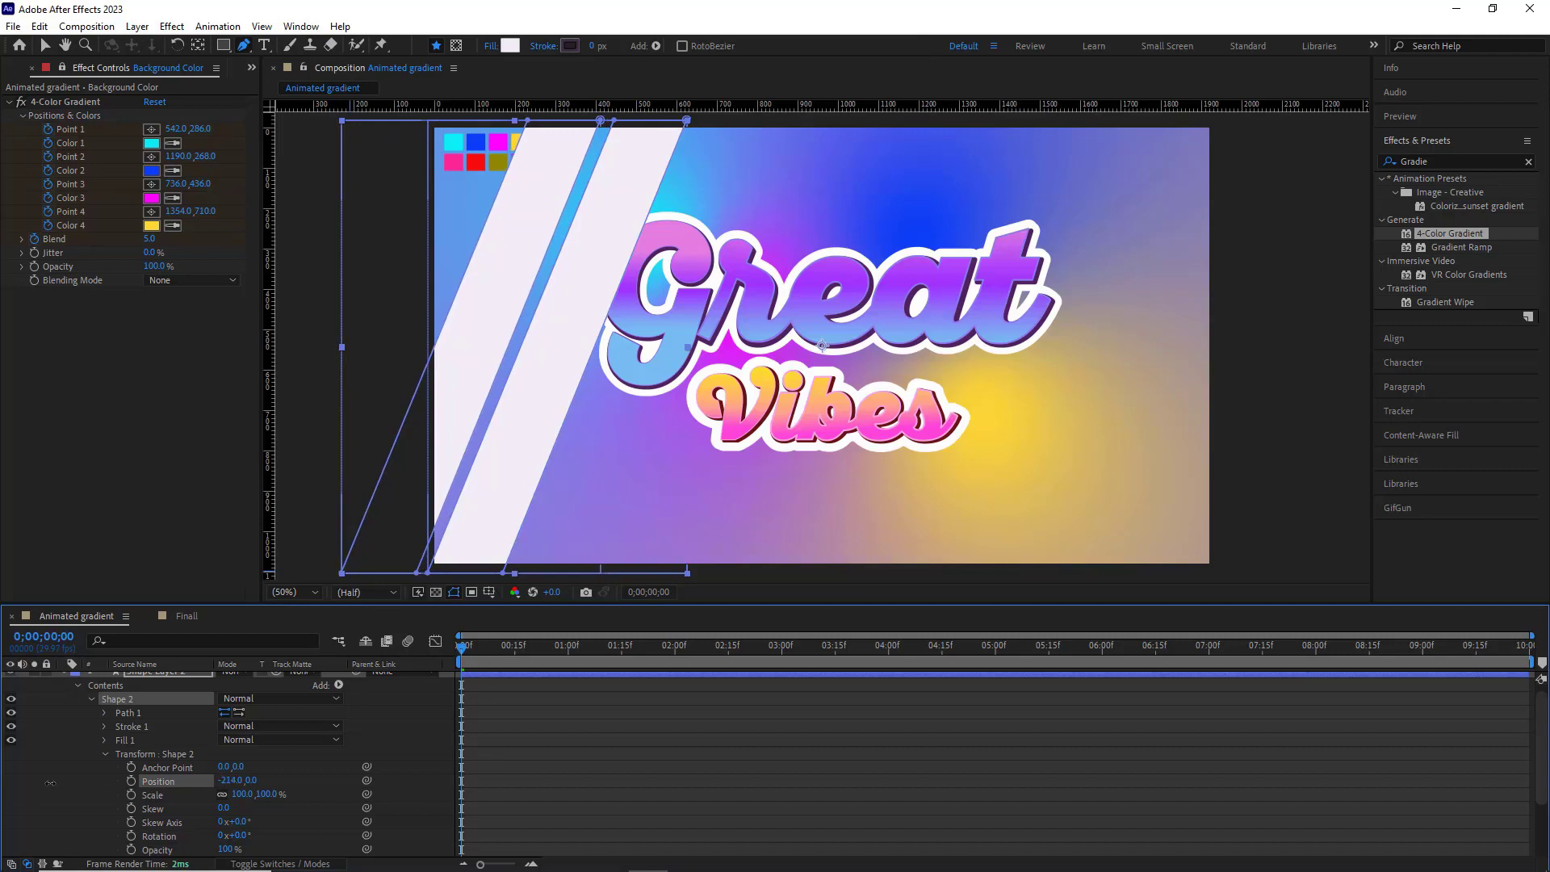
Narrow the duplicate stripe by moving its left edge inward
left_click(91, 699)
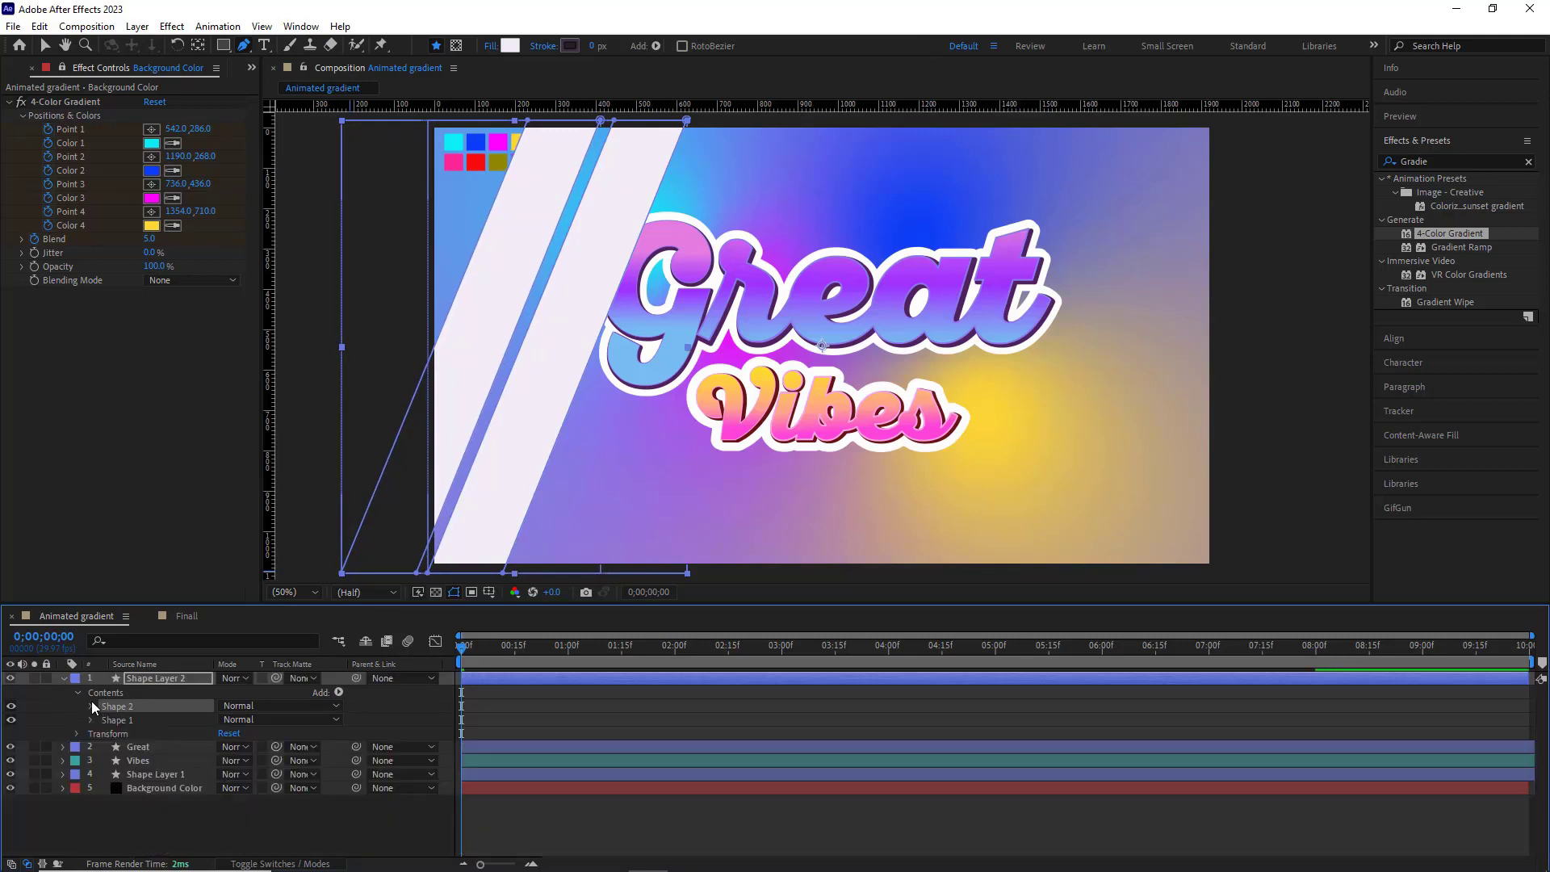
left_click(342, 573)
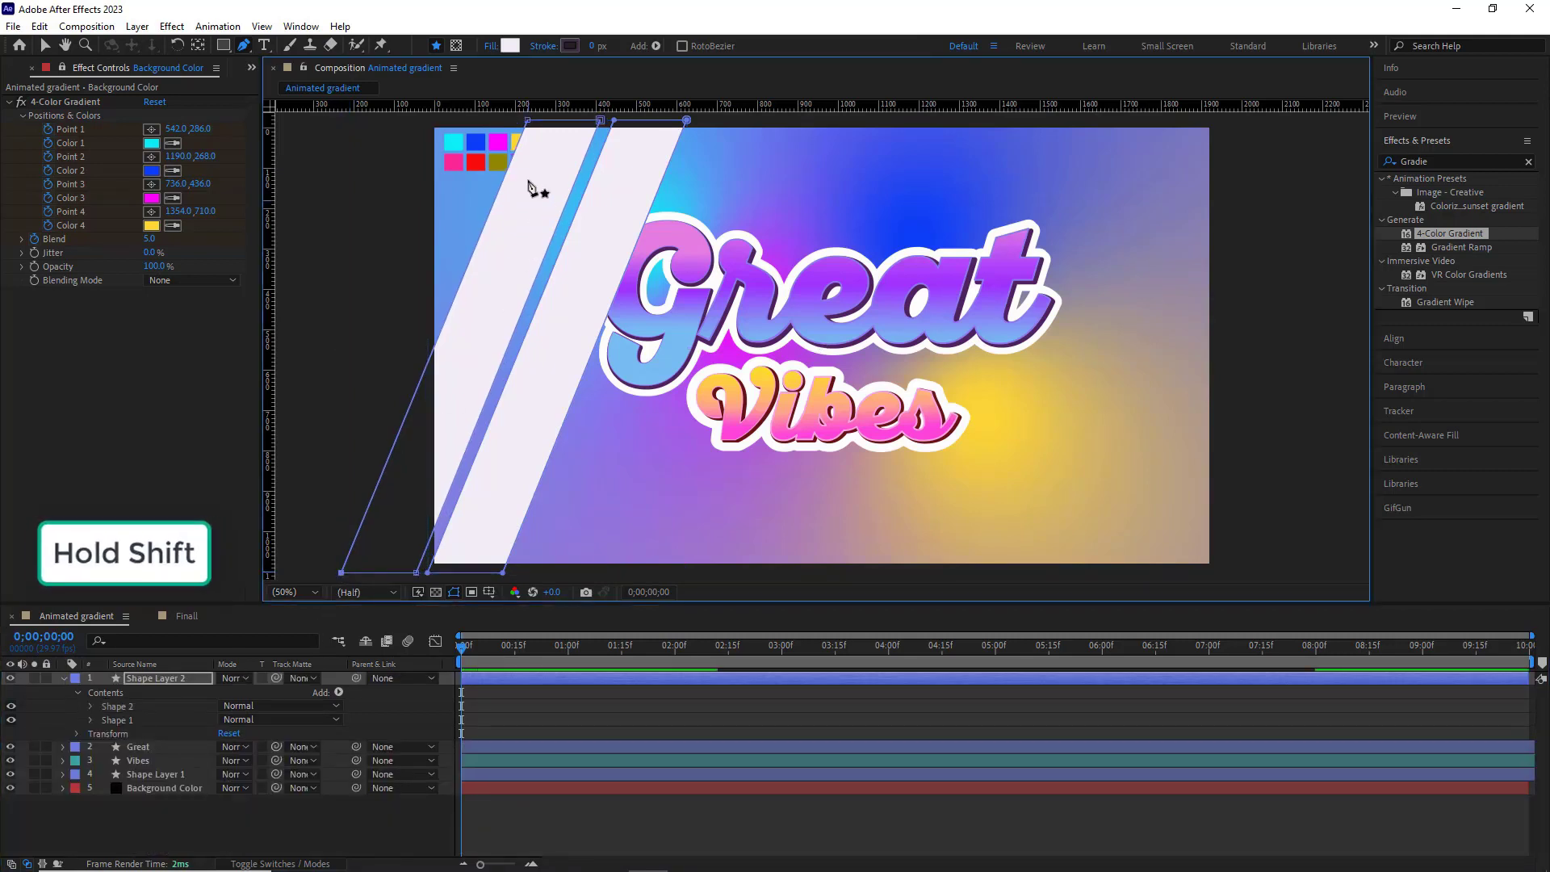
key("v")
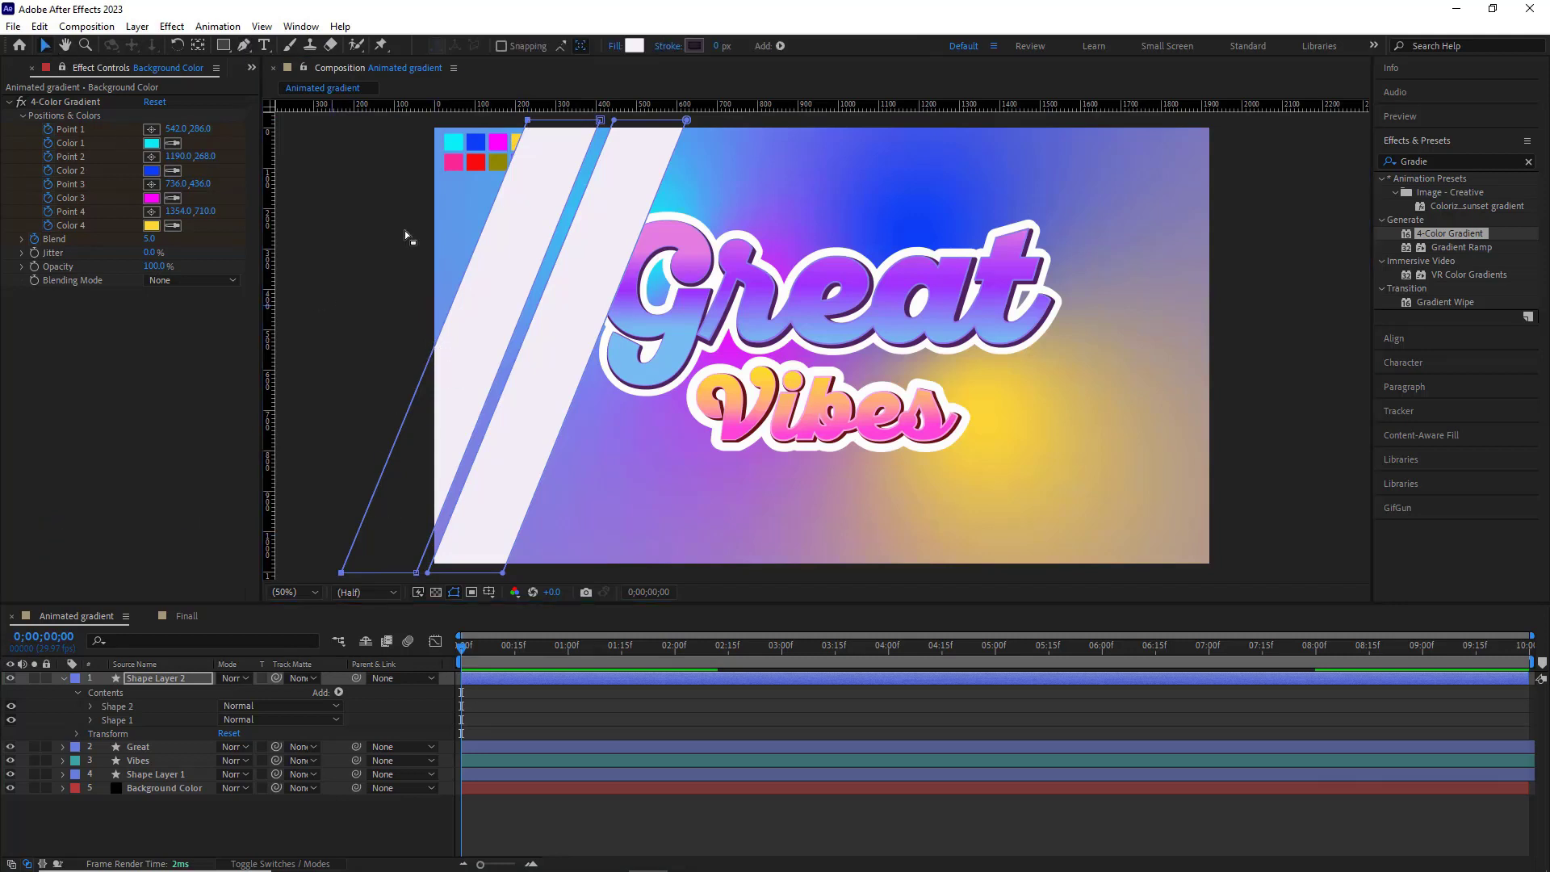
left_click_drag(443, 329, 484, 342)
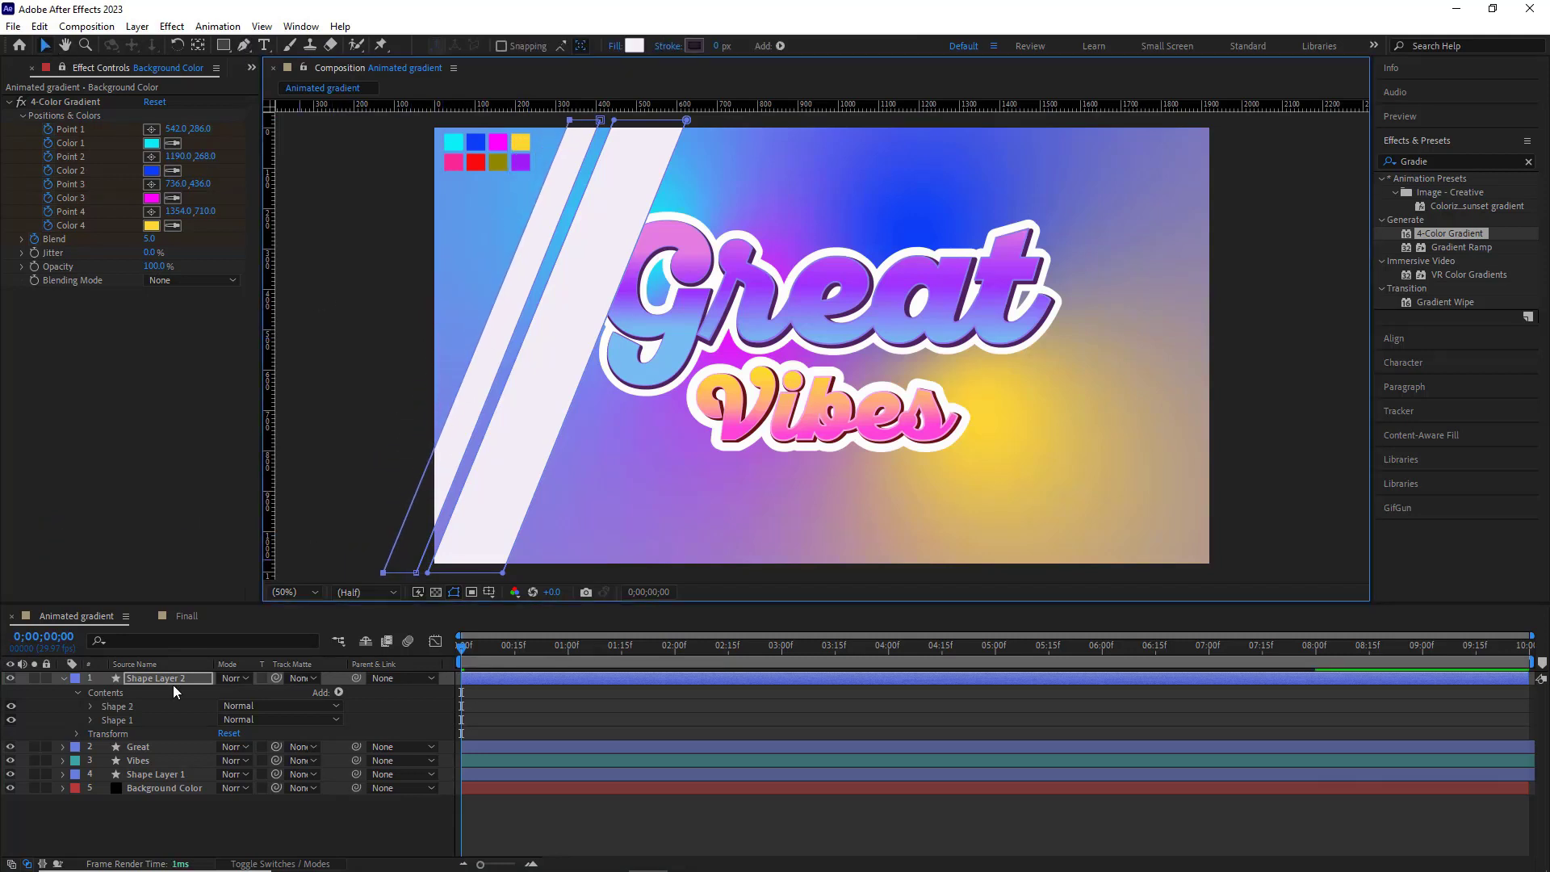
Rename the stripe shape layer to Reflect
left_click(65, 678)
left_click(129, 680)
key("Return")
type("Reflect")
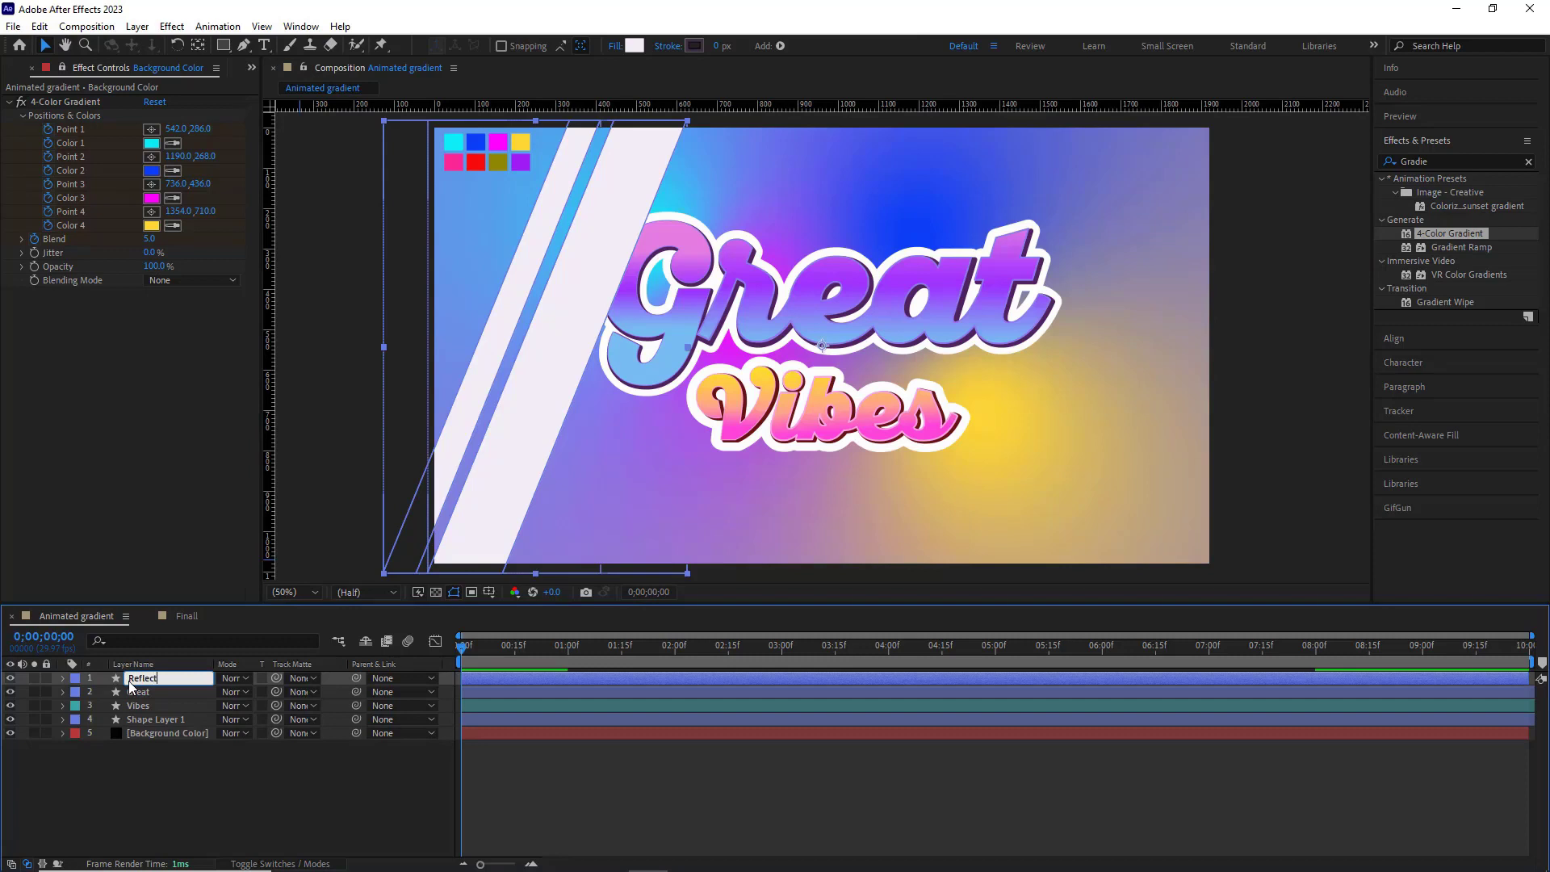
key("Return")
Move Reflect below Great and keyframe its starting Position X at 762
left_click_drag(133, 680, 129, 695)
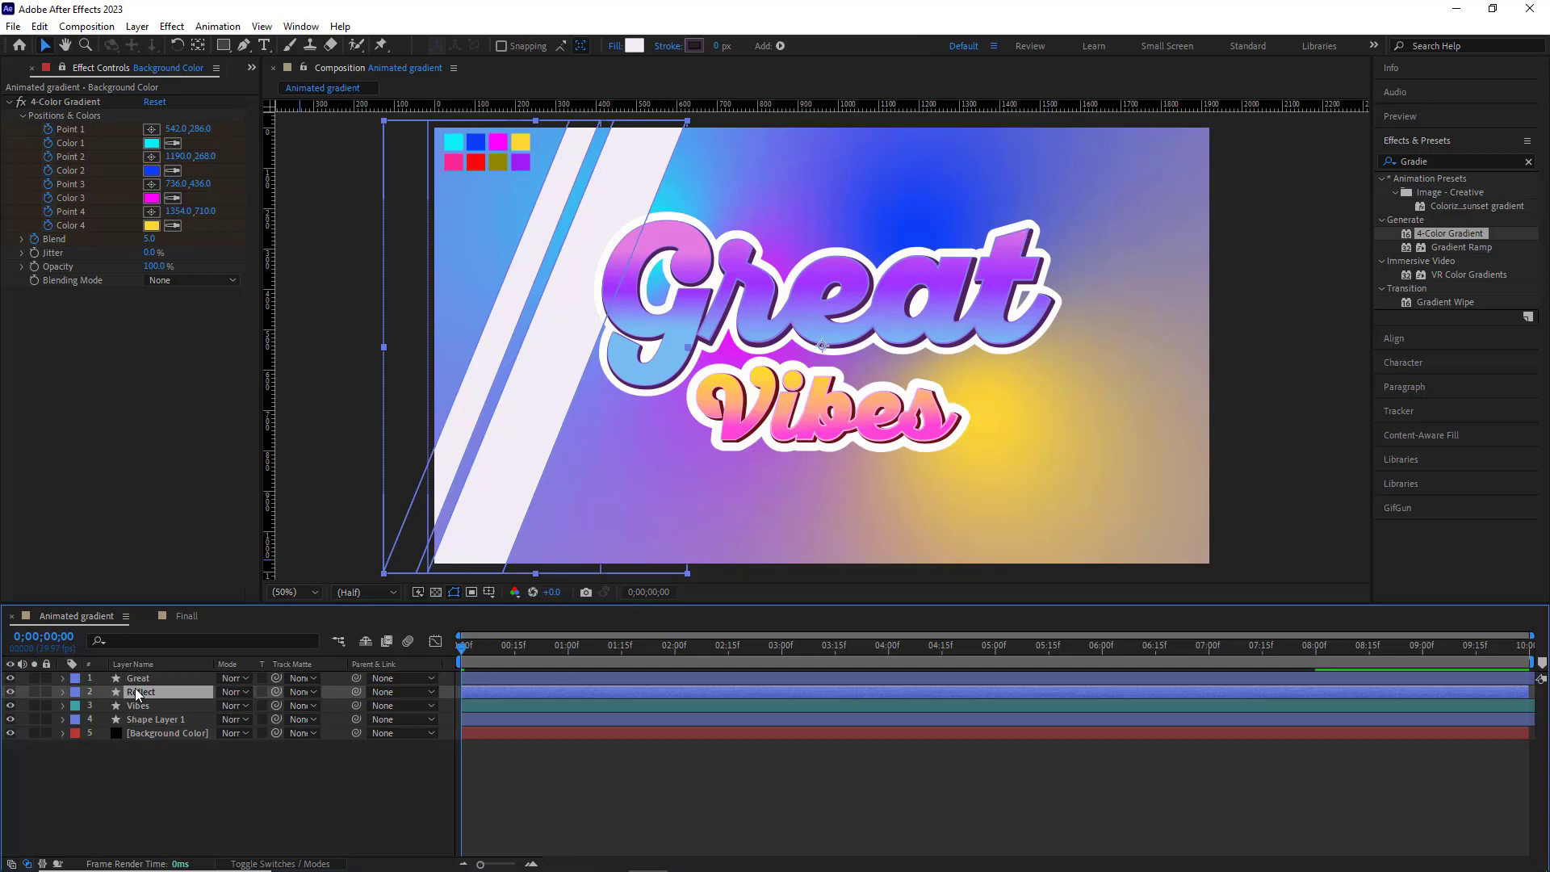
key("p")
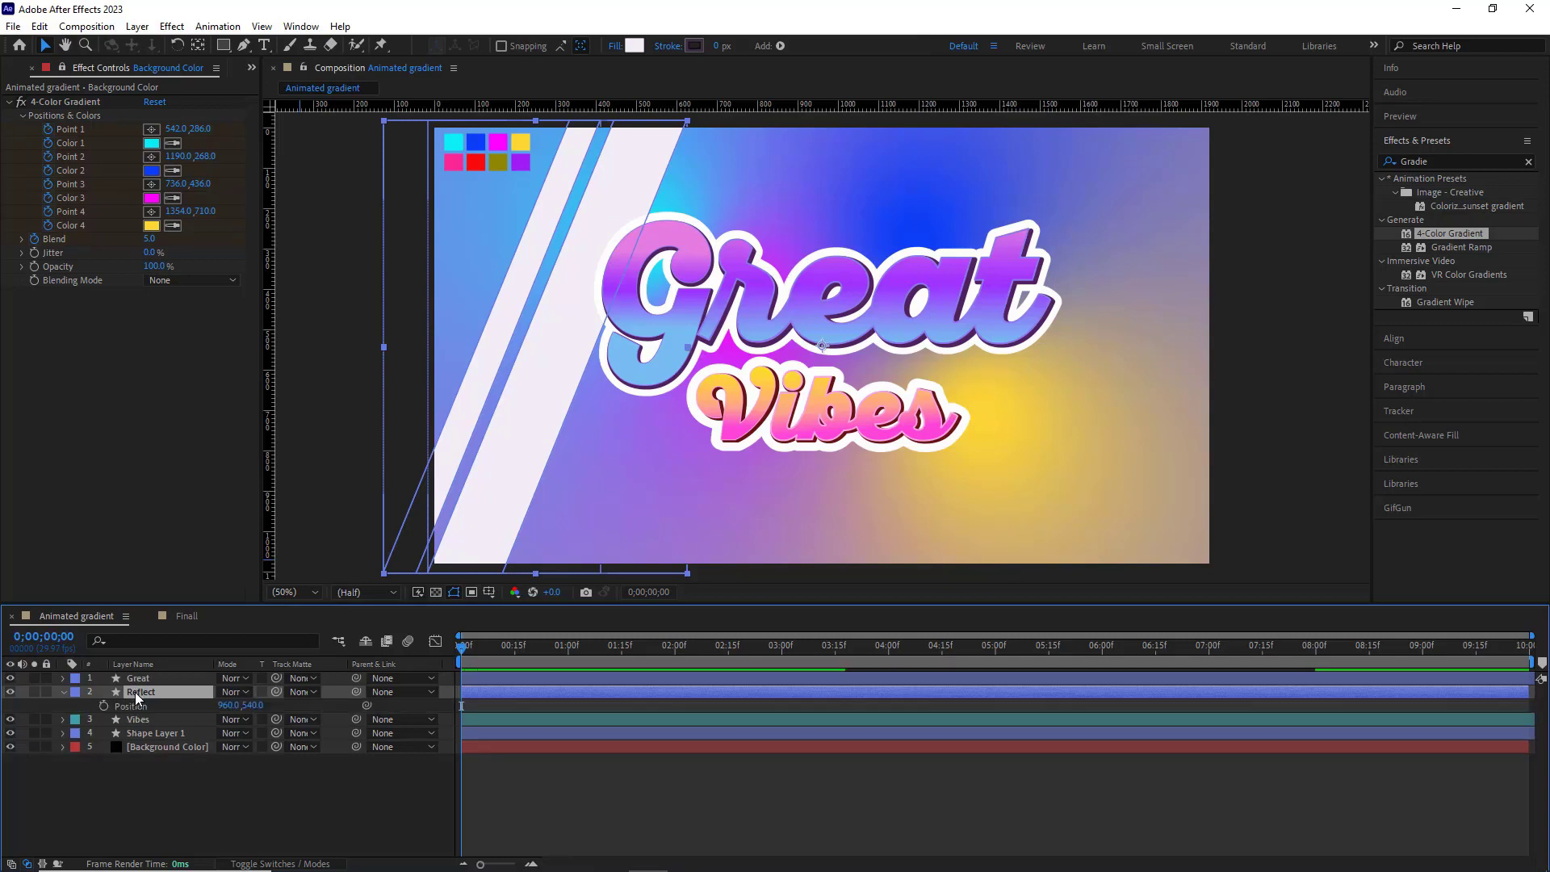
left_click(102, 706)
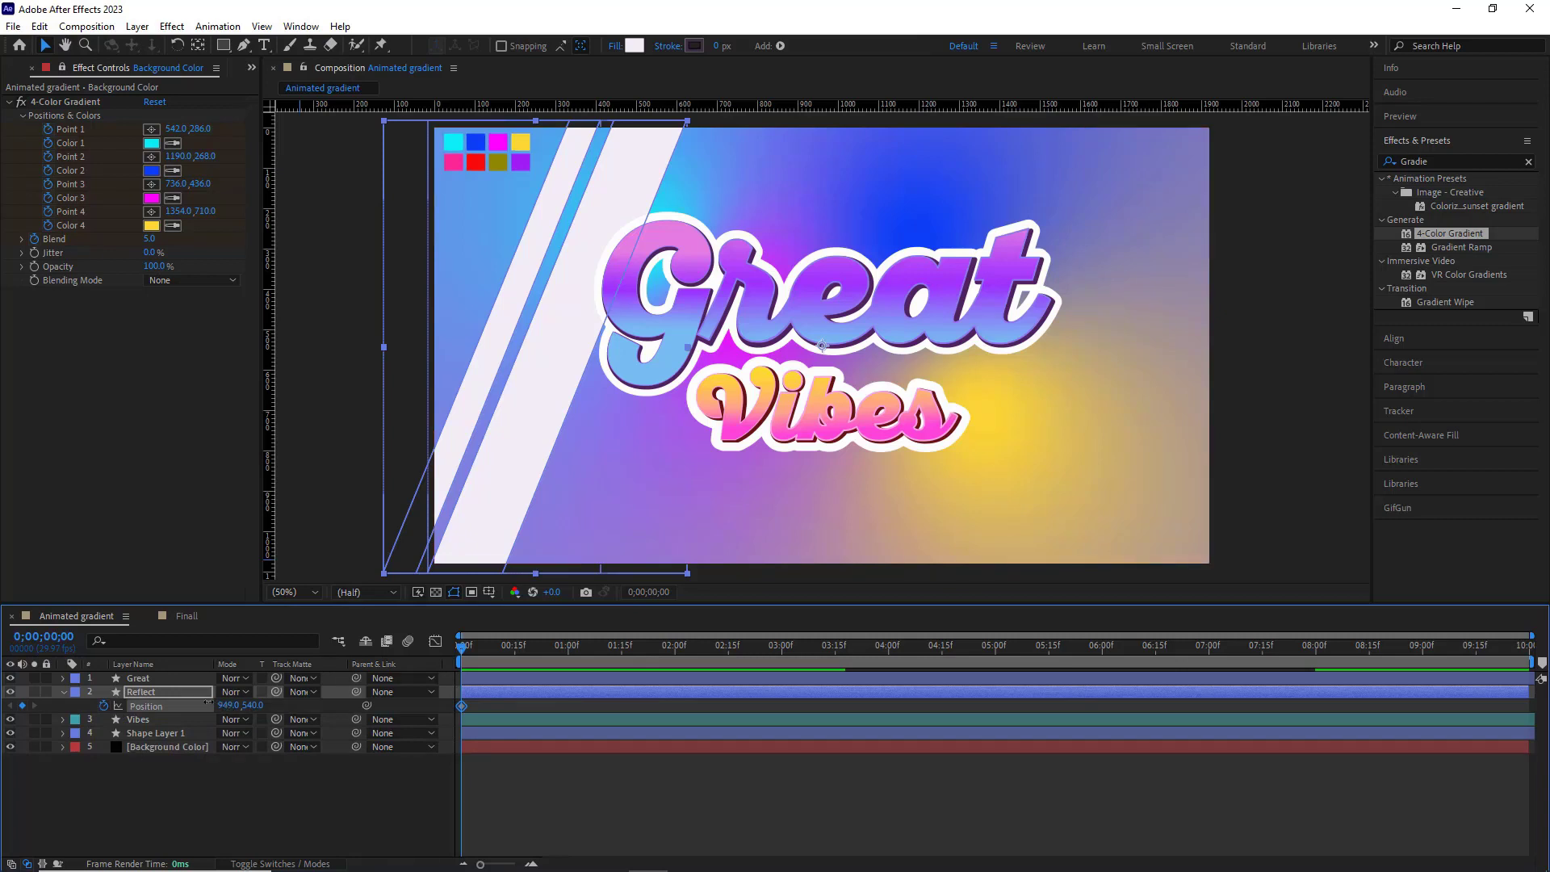
left_click_drag(229, 705, 63, 705)
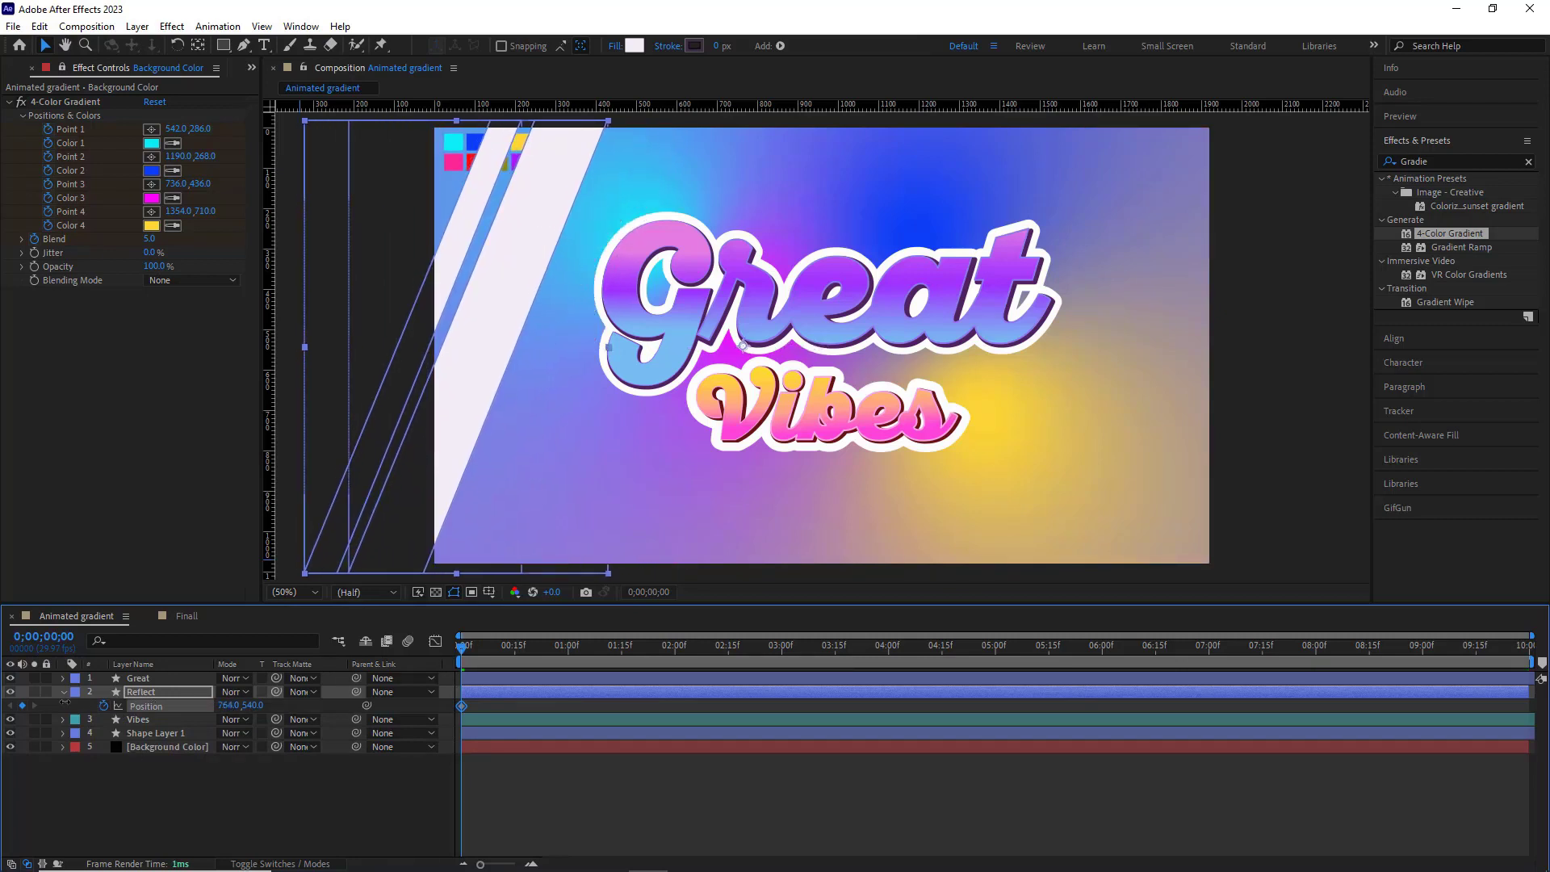
At 1;20, keyframe Reflect's Position X to 2515 so the stripes sweep right
key("shift+Page_Down")
key("shift+Page_Down")
key("shift+Page_Down")
key("shift+Page_Down")
key("shift+Page_Down")
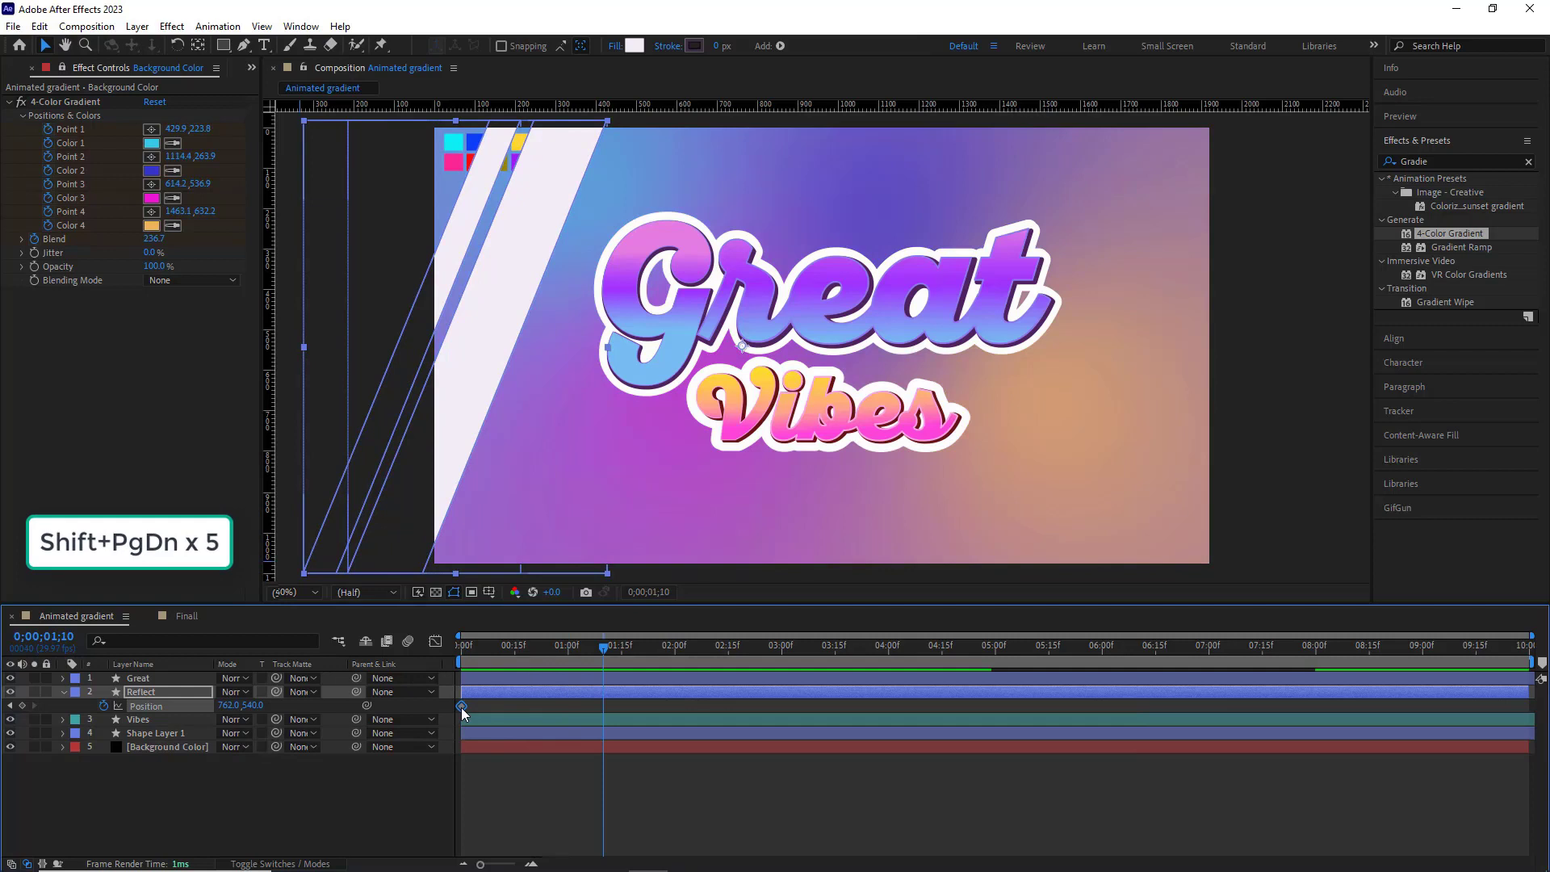
left_click(22, 706)
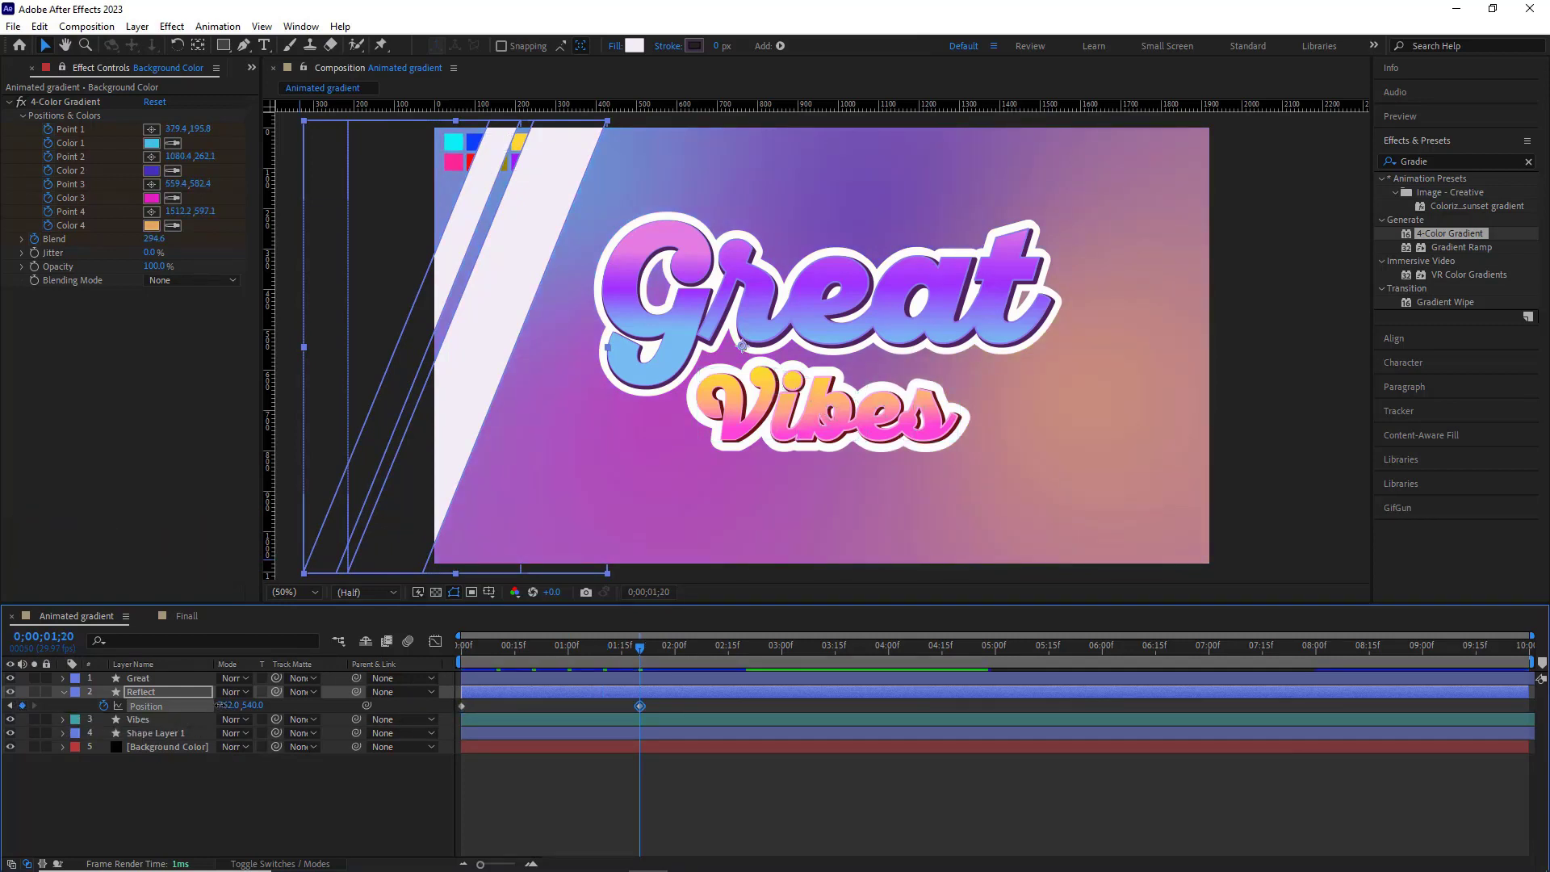
left_click_drag(219, 705, 738, 710)
Set Reflect's track matte to the Great layer and preview the stripes from the start
left_click(158, 798)
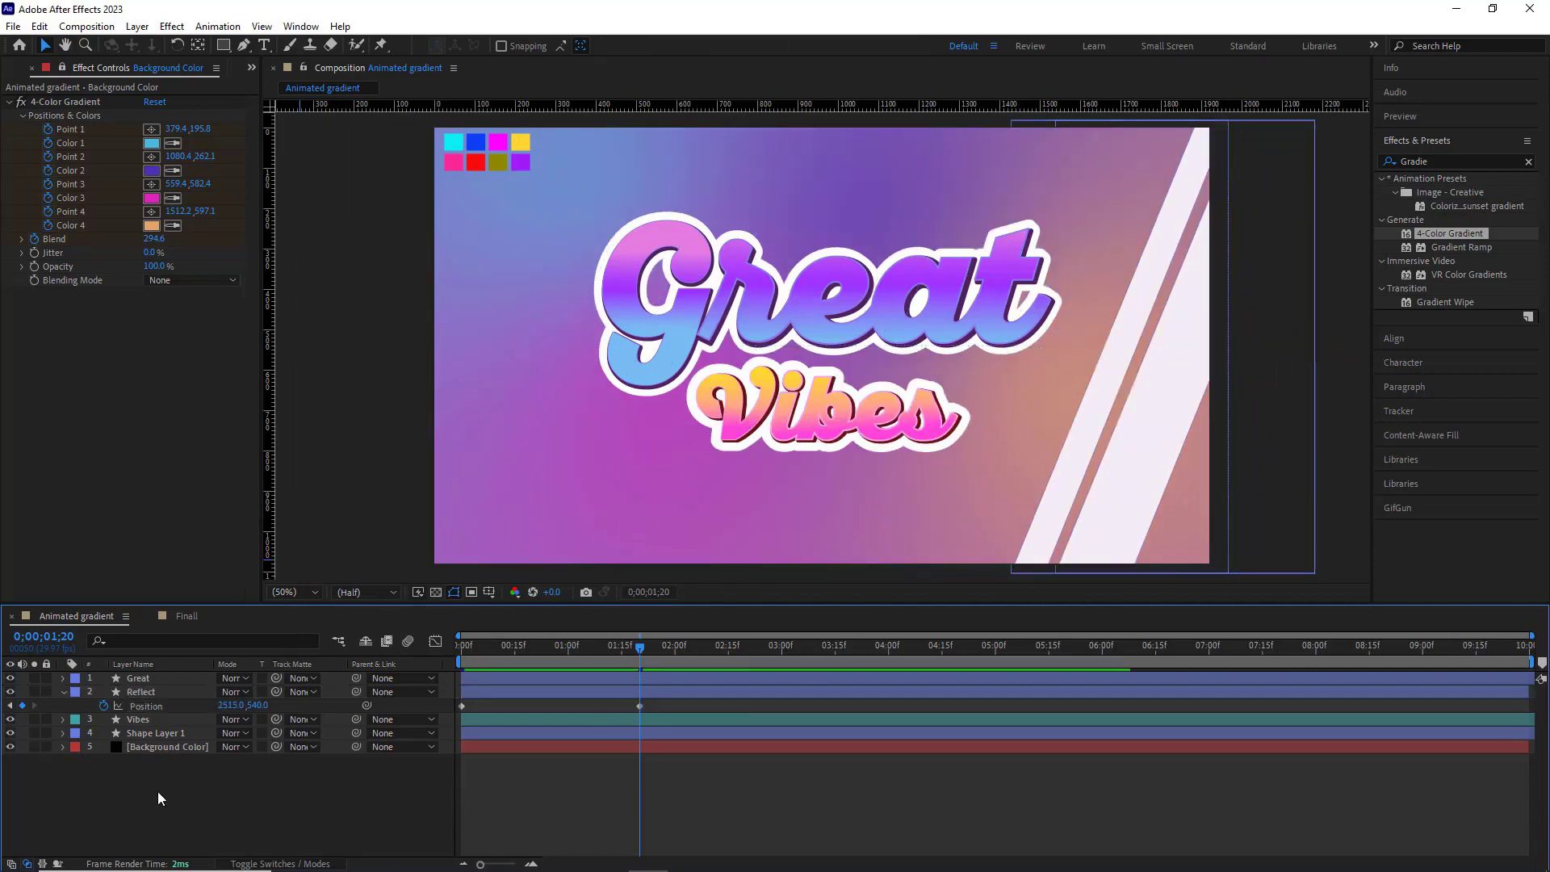
left_click(63, 692)
left_click(147, 693)
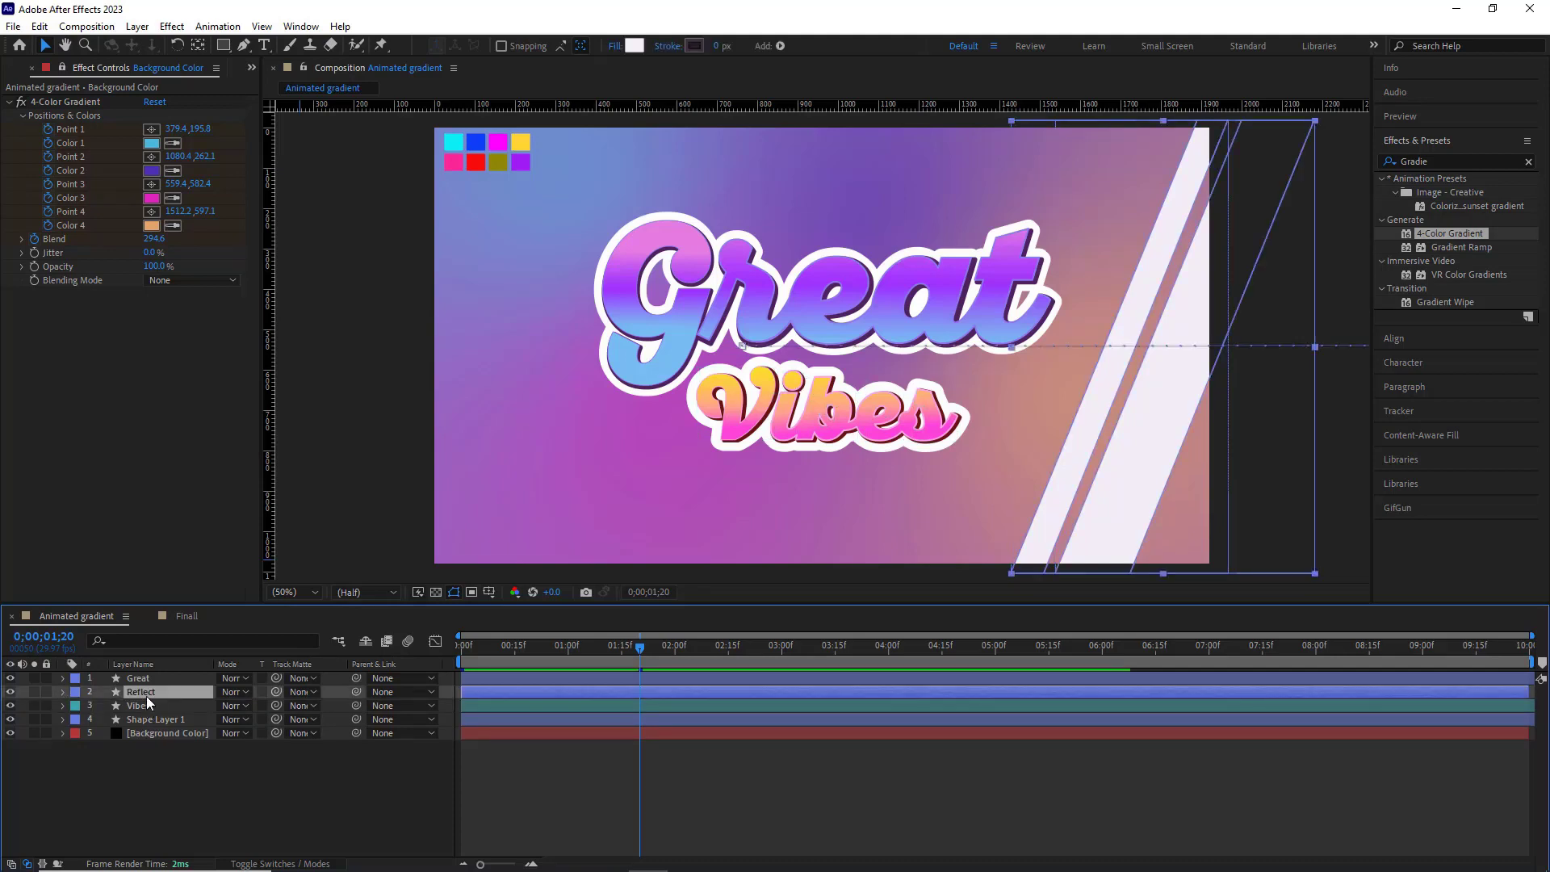
left_click(311, 691)
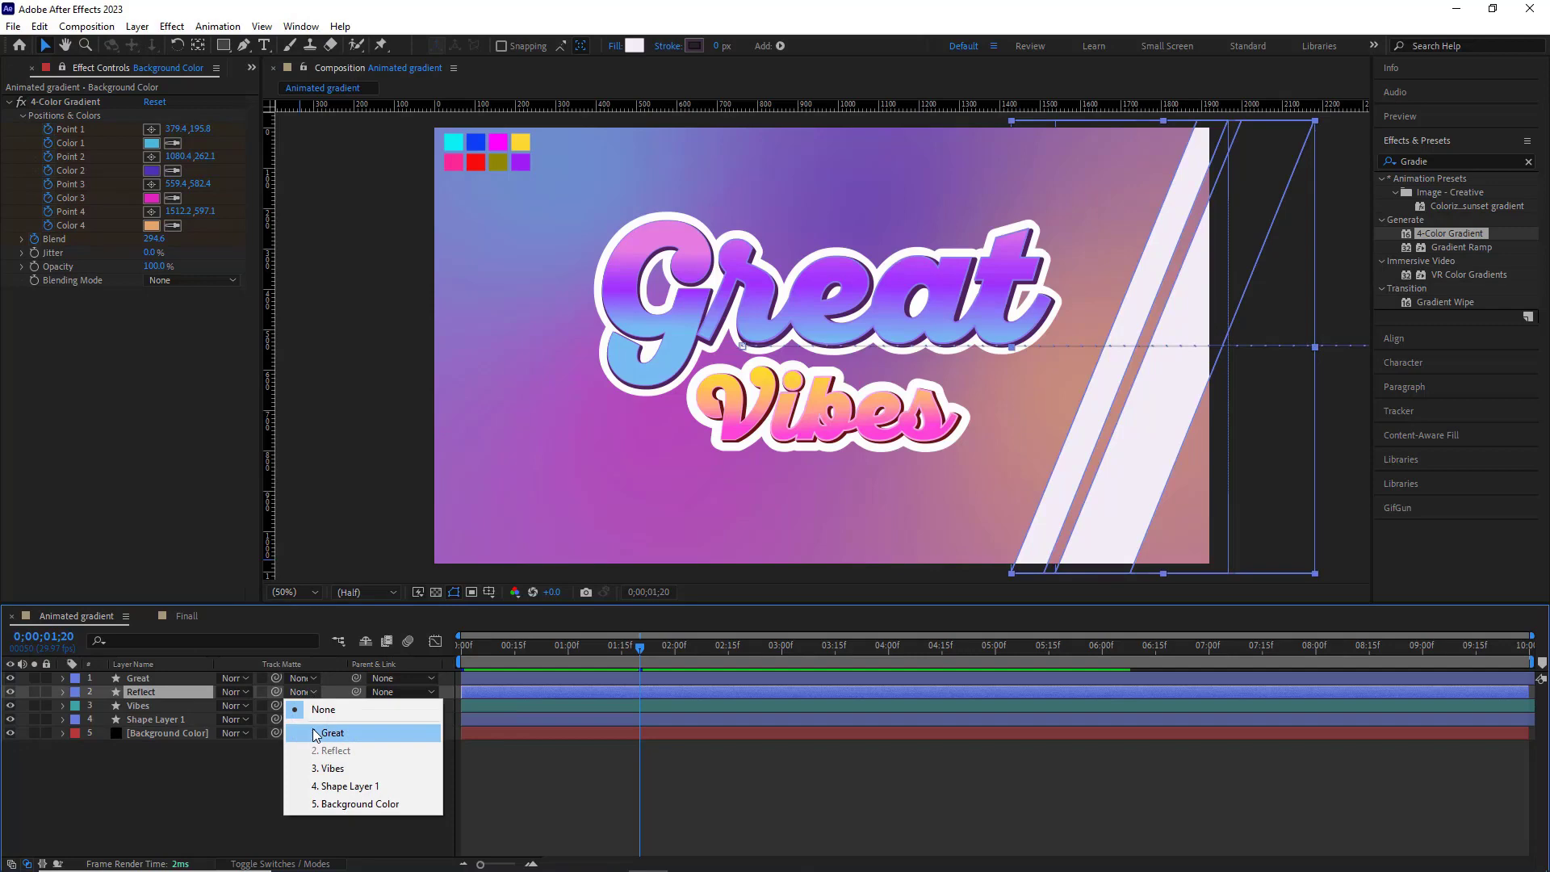
left_click(315, 731)
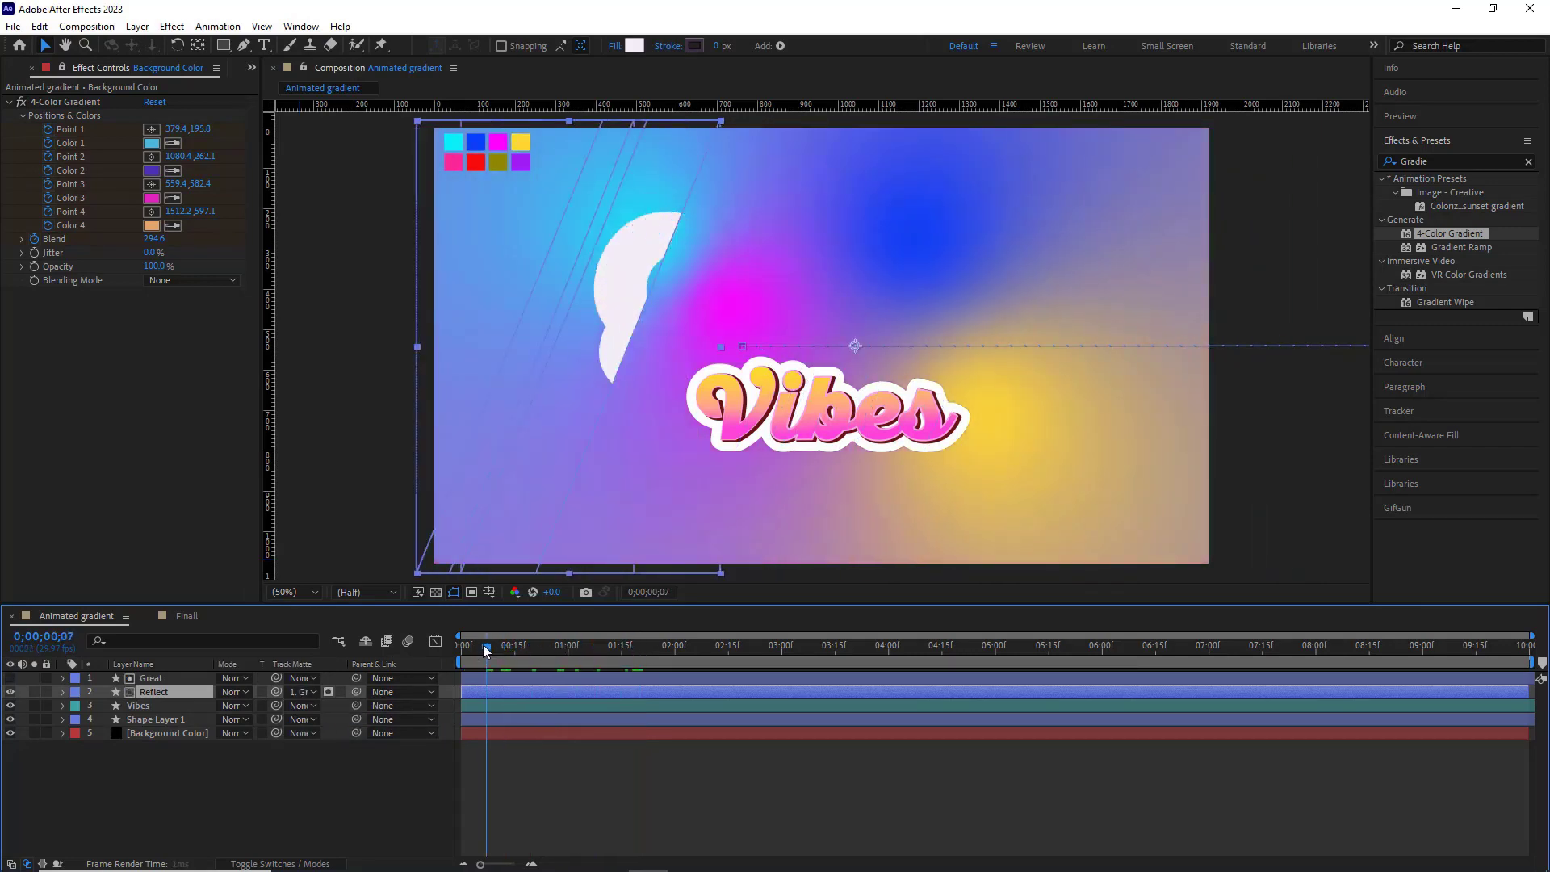
left_click(461, 637)
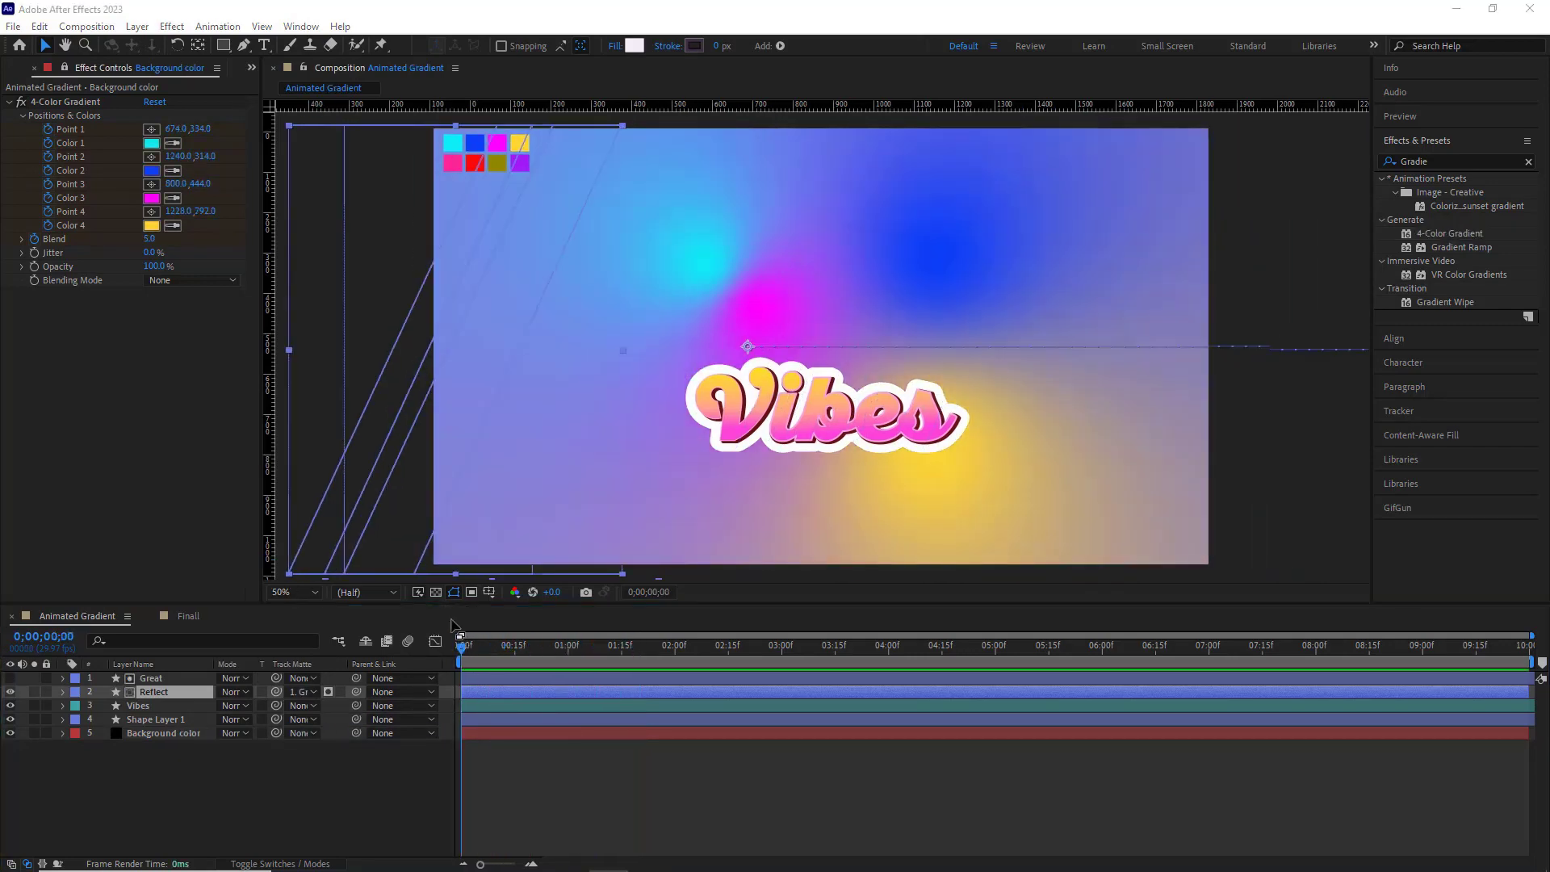
key("space")
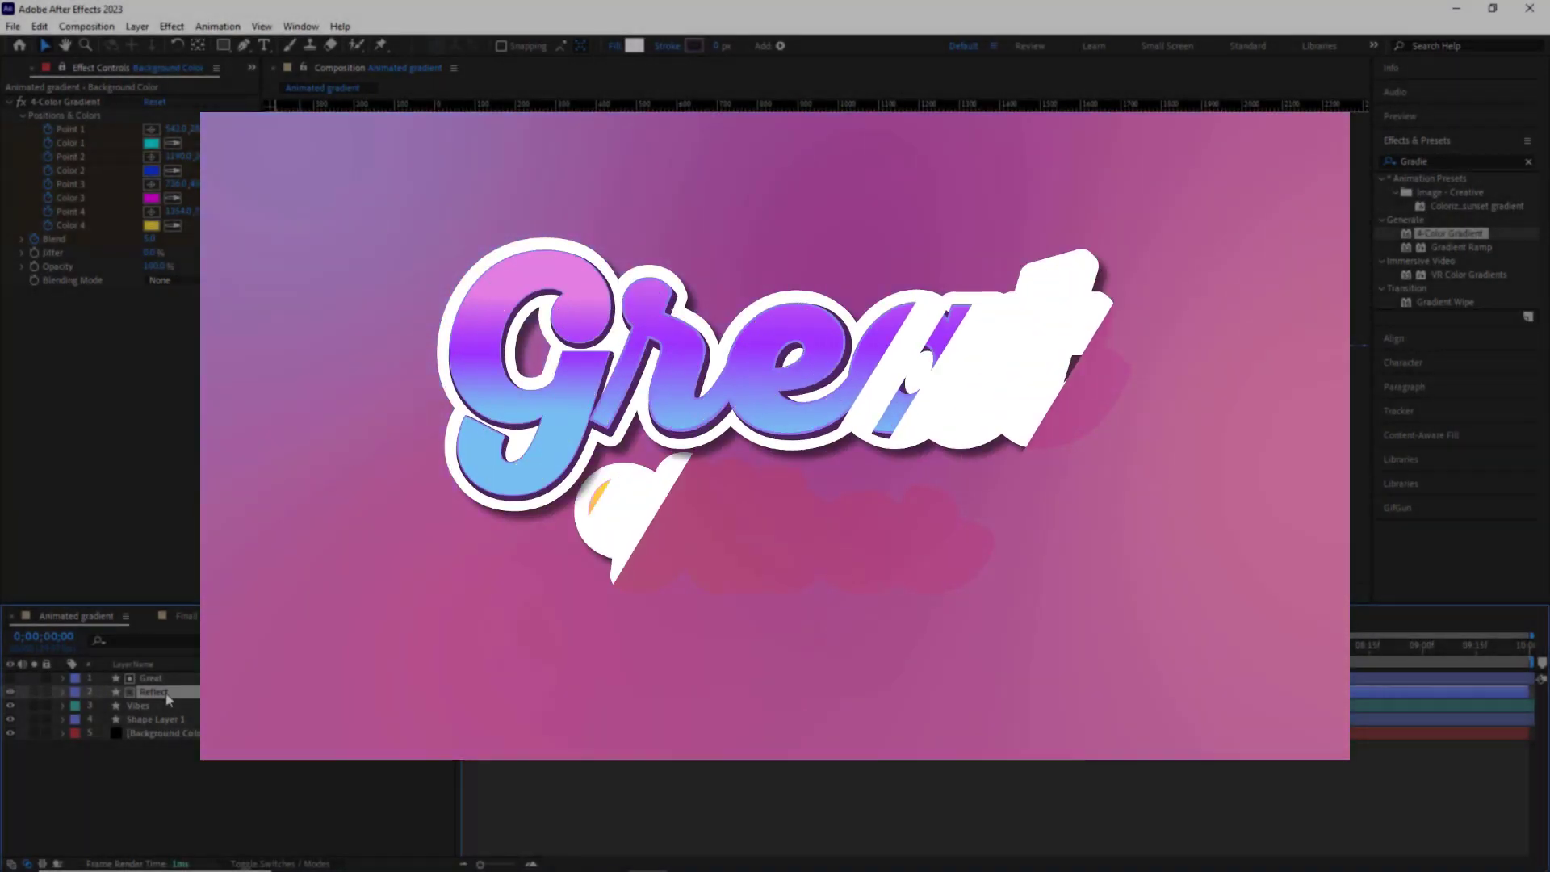
Duplicate Great and Reflect, place Reflect 2 under Reflect, and set its track matte to None
left_click(166, 681)
key("ctrl+d")
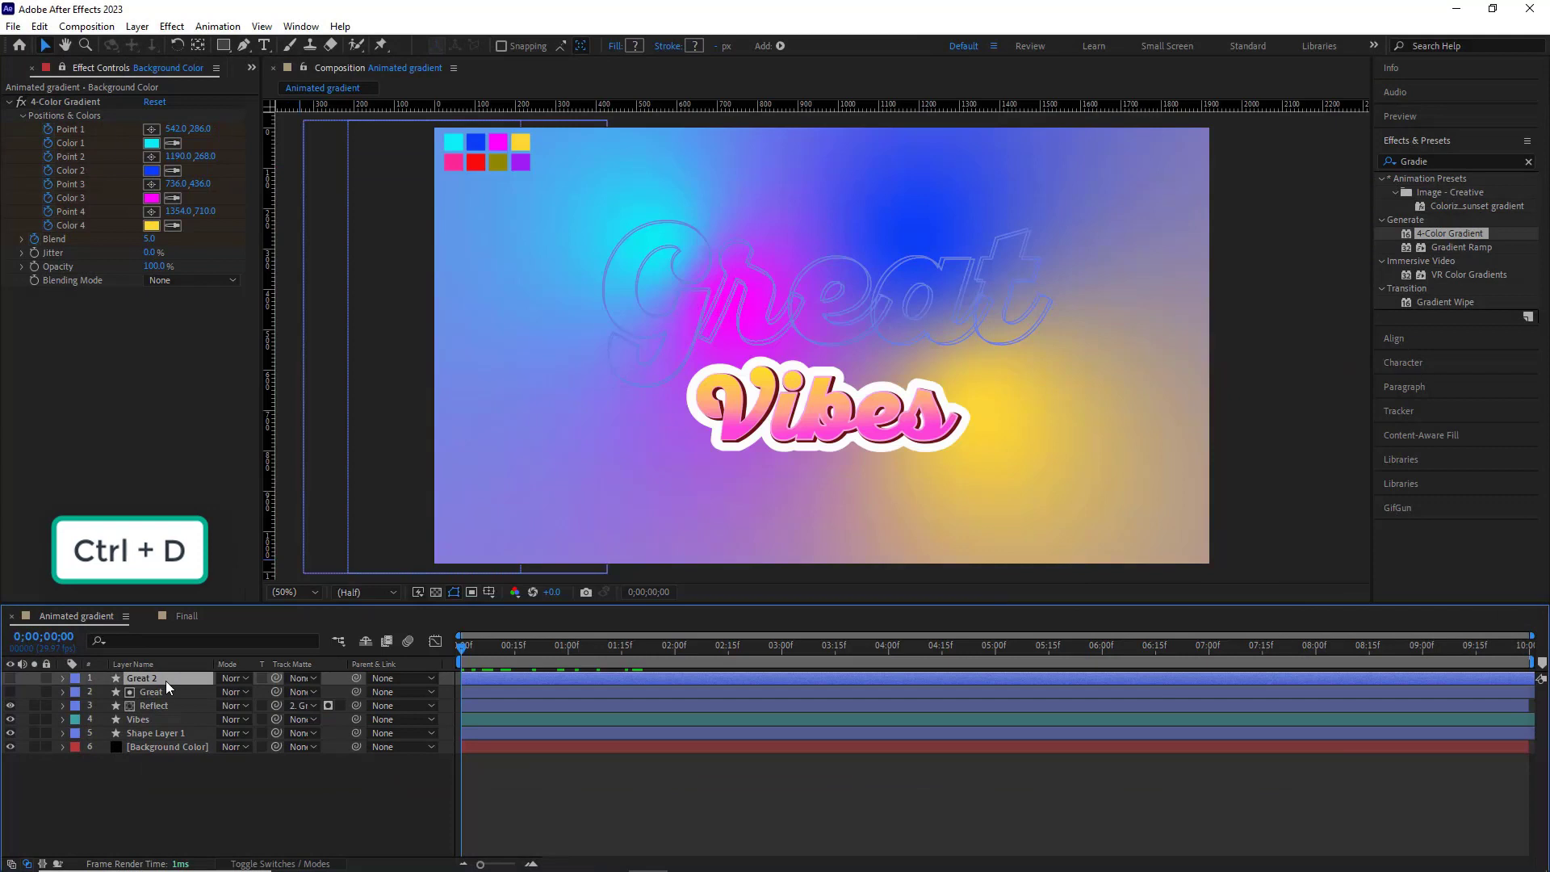
left_click(161, 691)
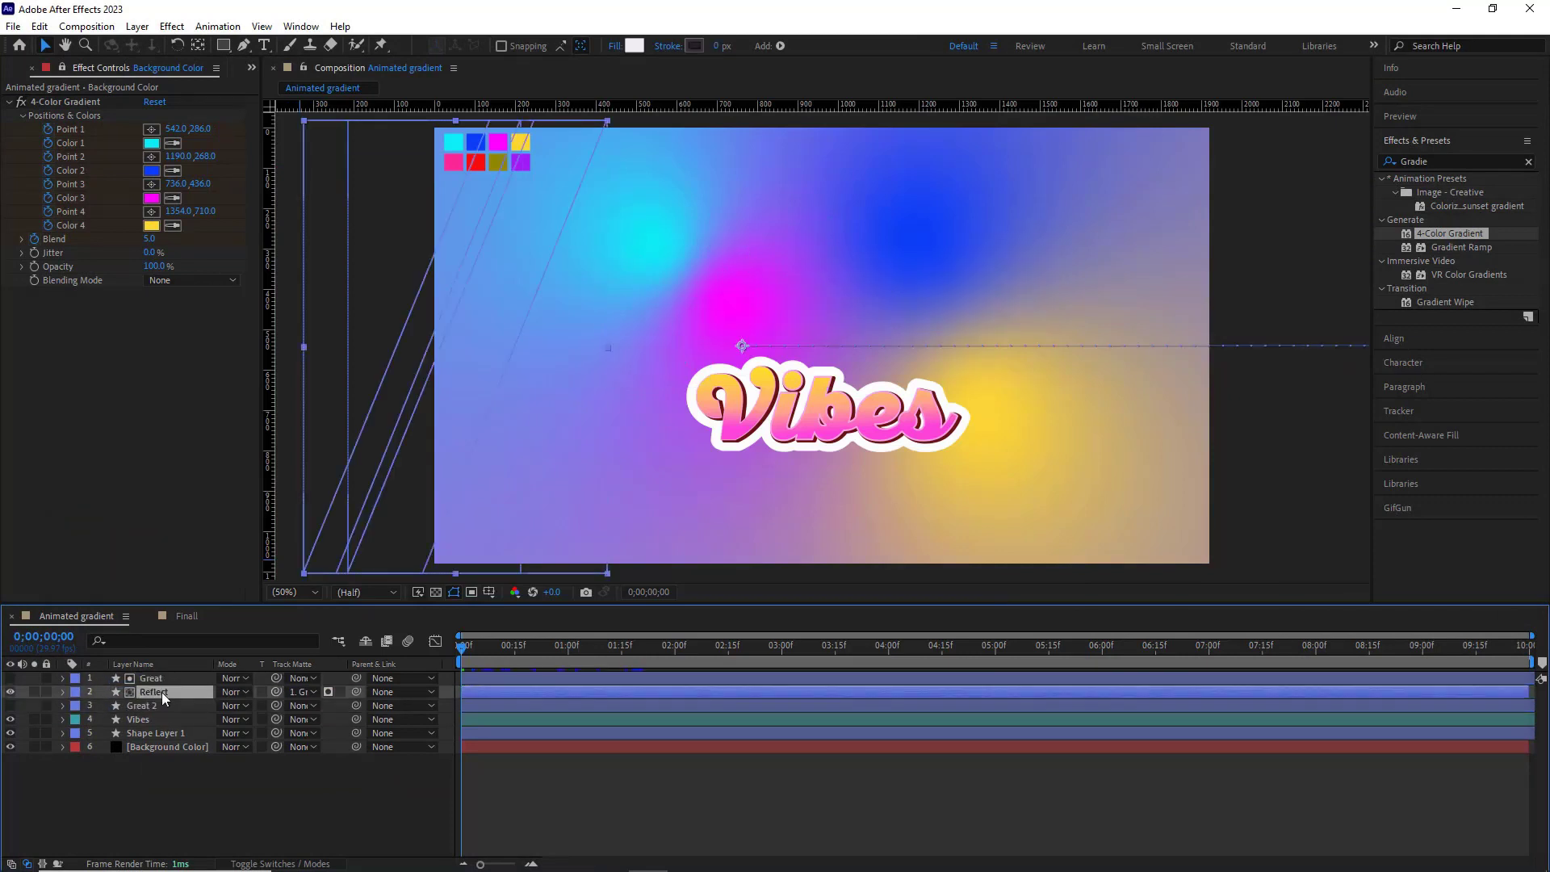
key("ctrl+d")
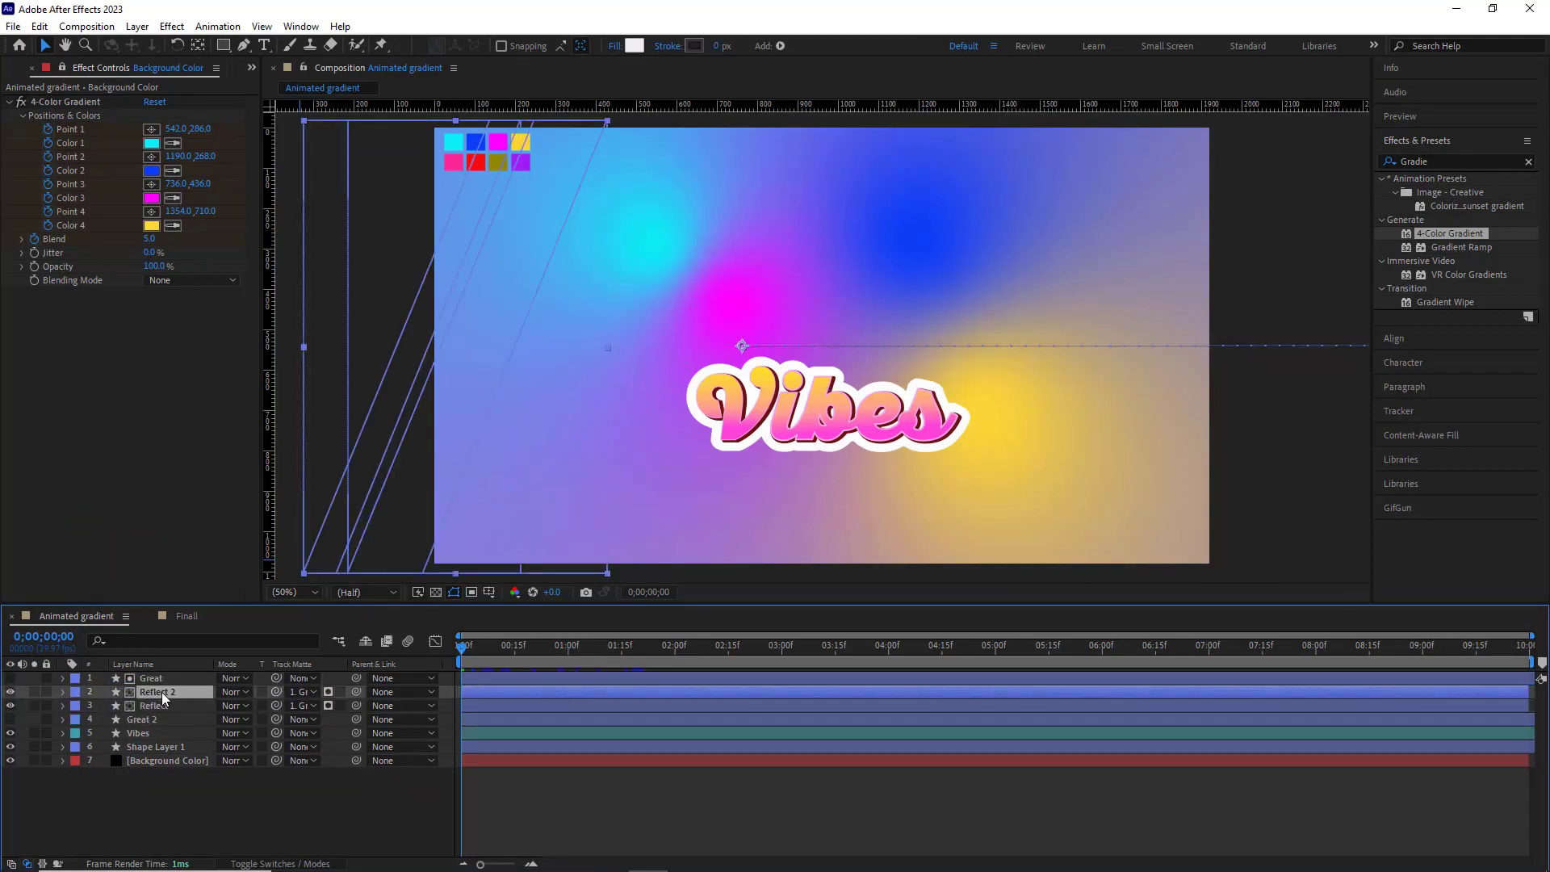
left_click_drag(162, 692, 162, 730)
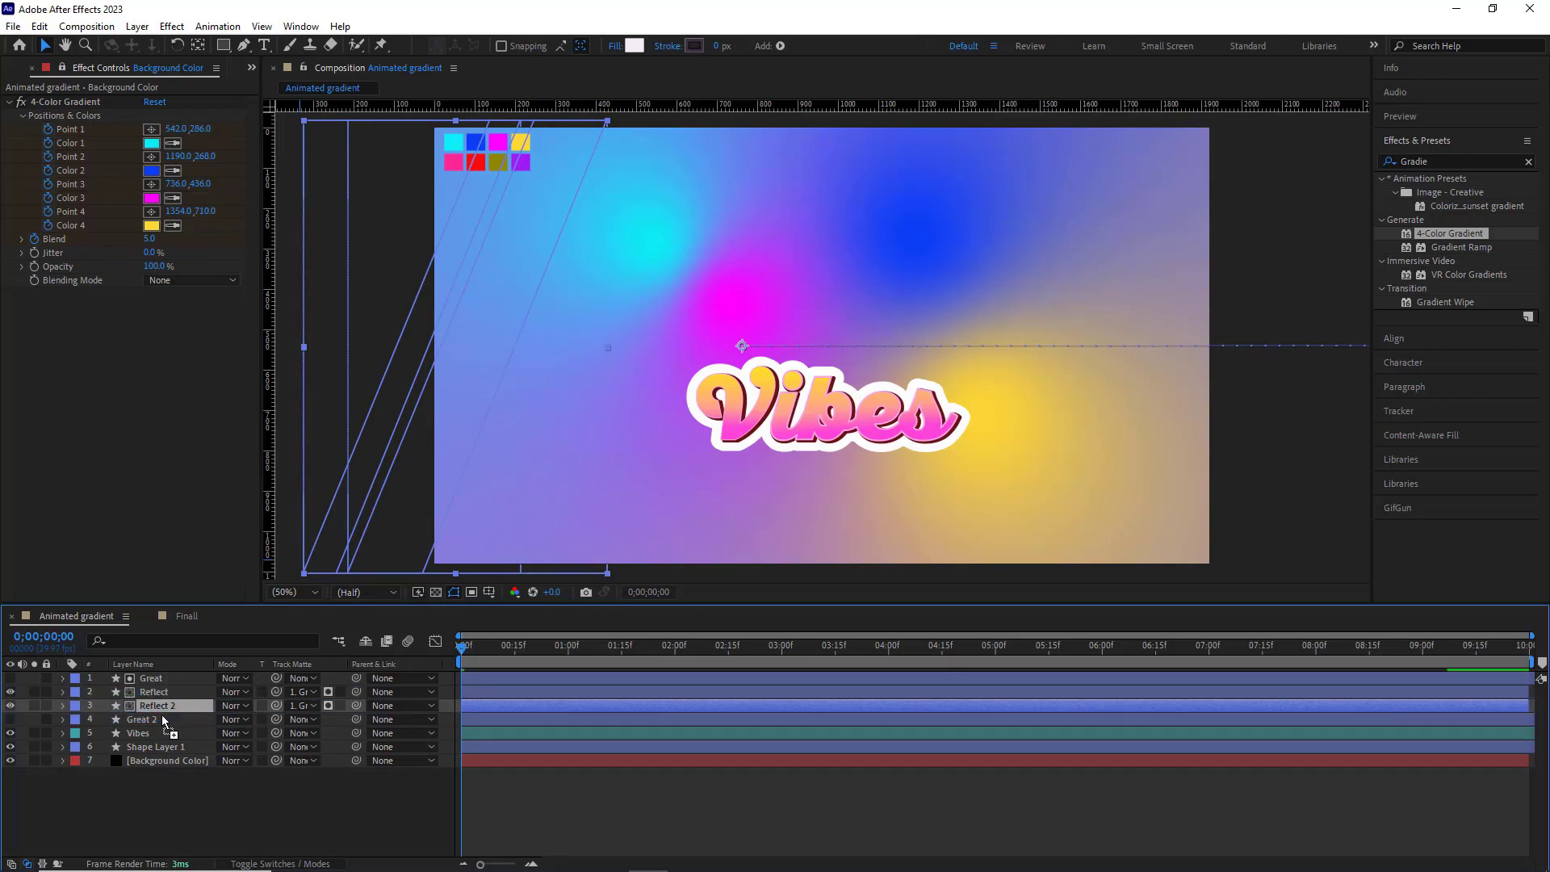
left_click(315, 705)
left_click(317, 724)
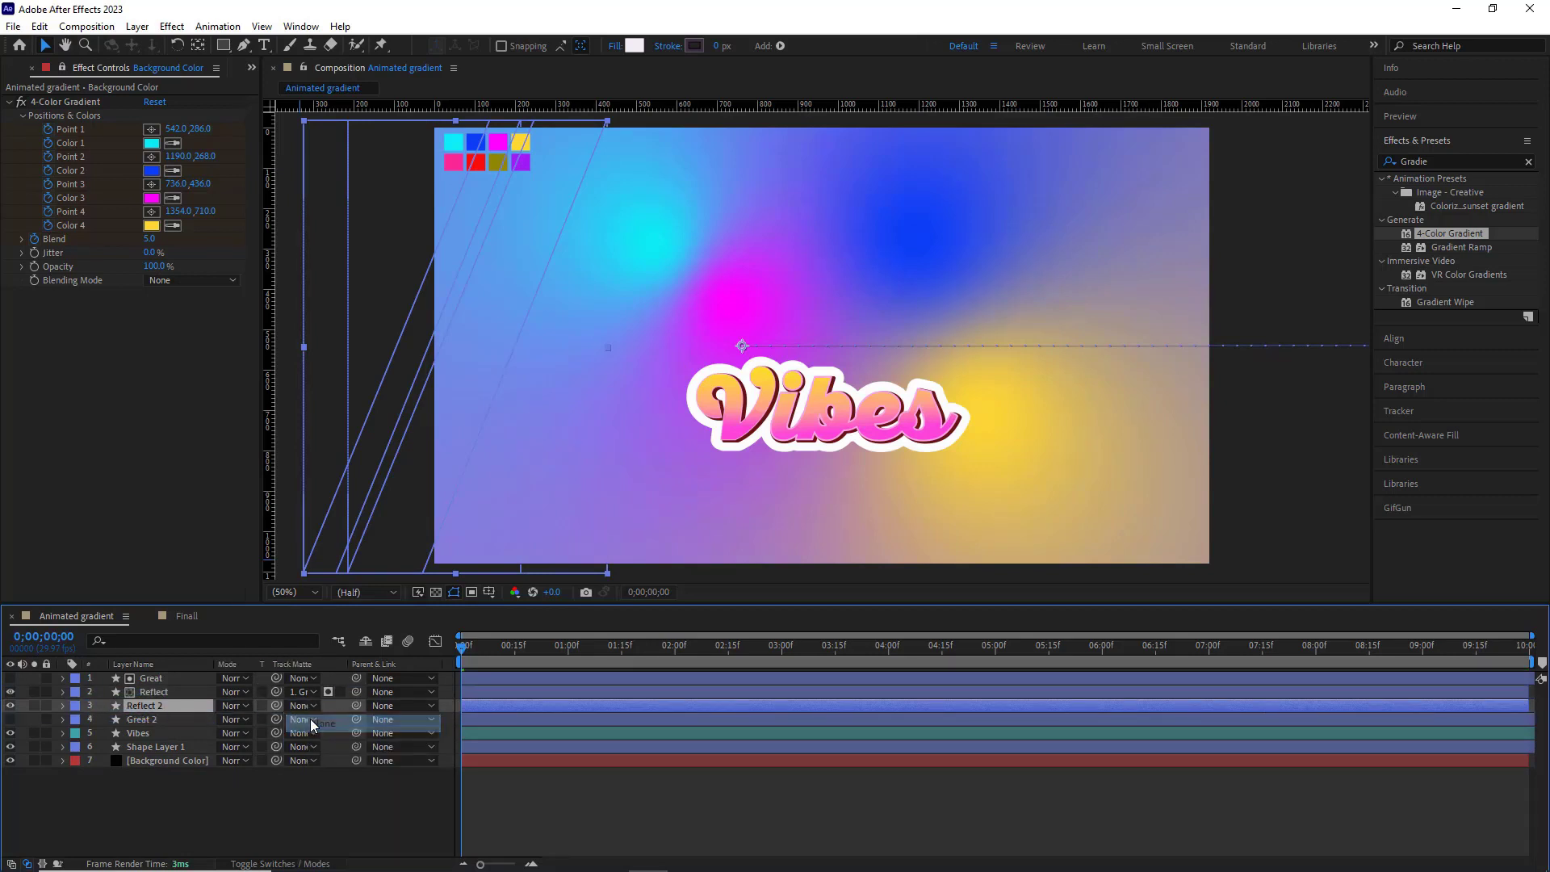
Delete Shape 2 from Reflect 2 and move the time to 0;00;01;20
left_click(63, 706)
left_click(76, 719)
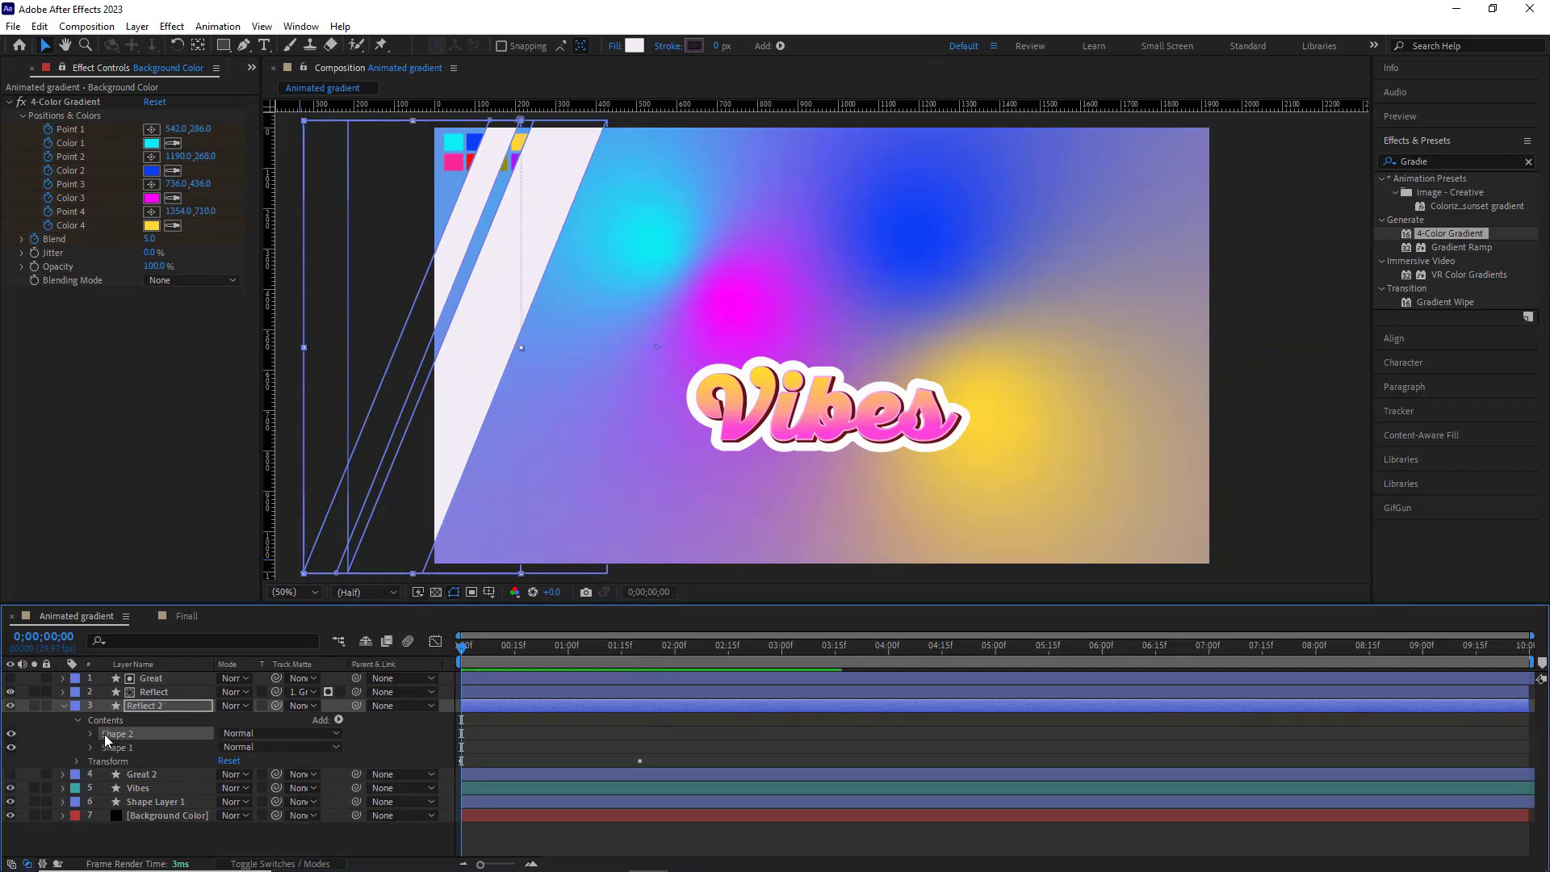
key("Delete")
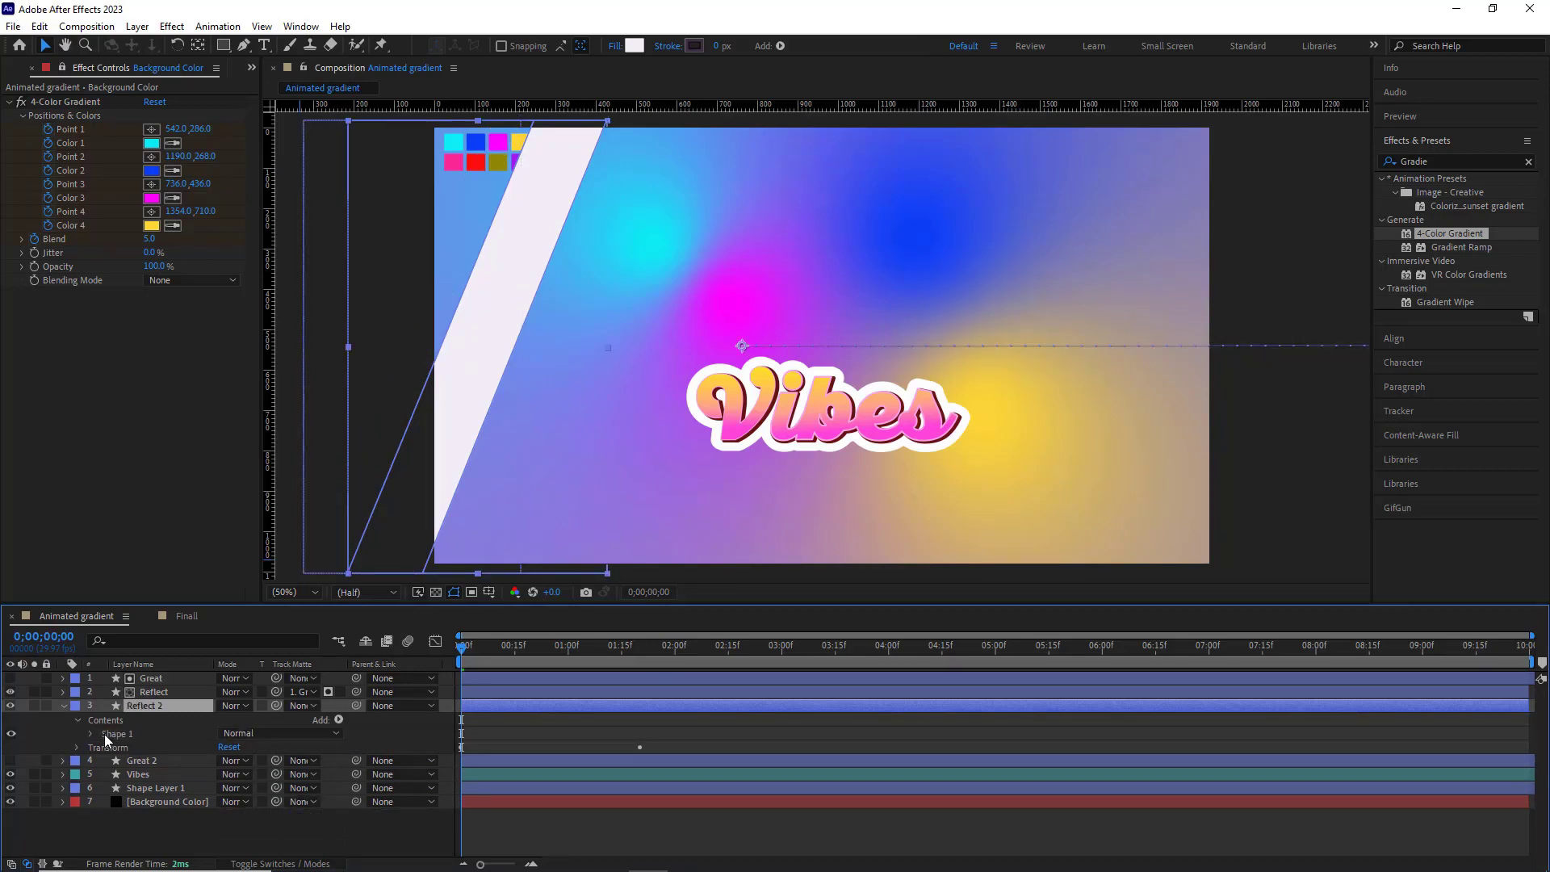
left_click_drag(463, 646, 640, 646)
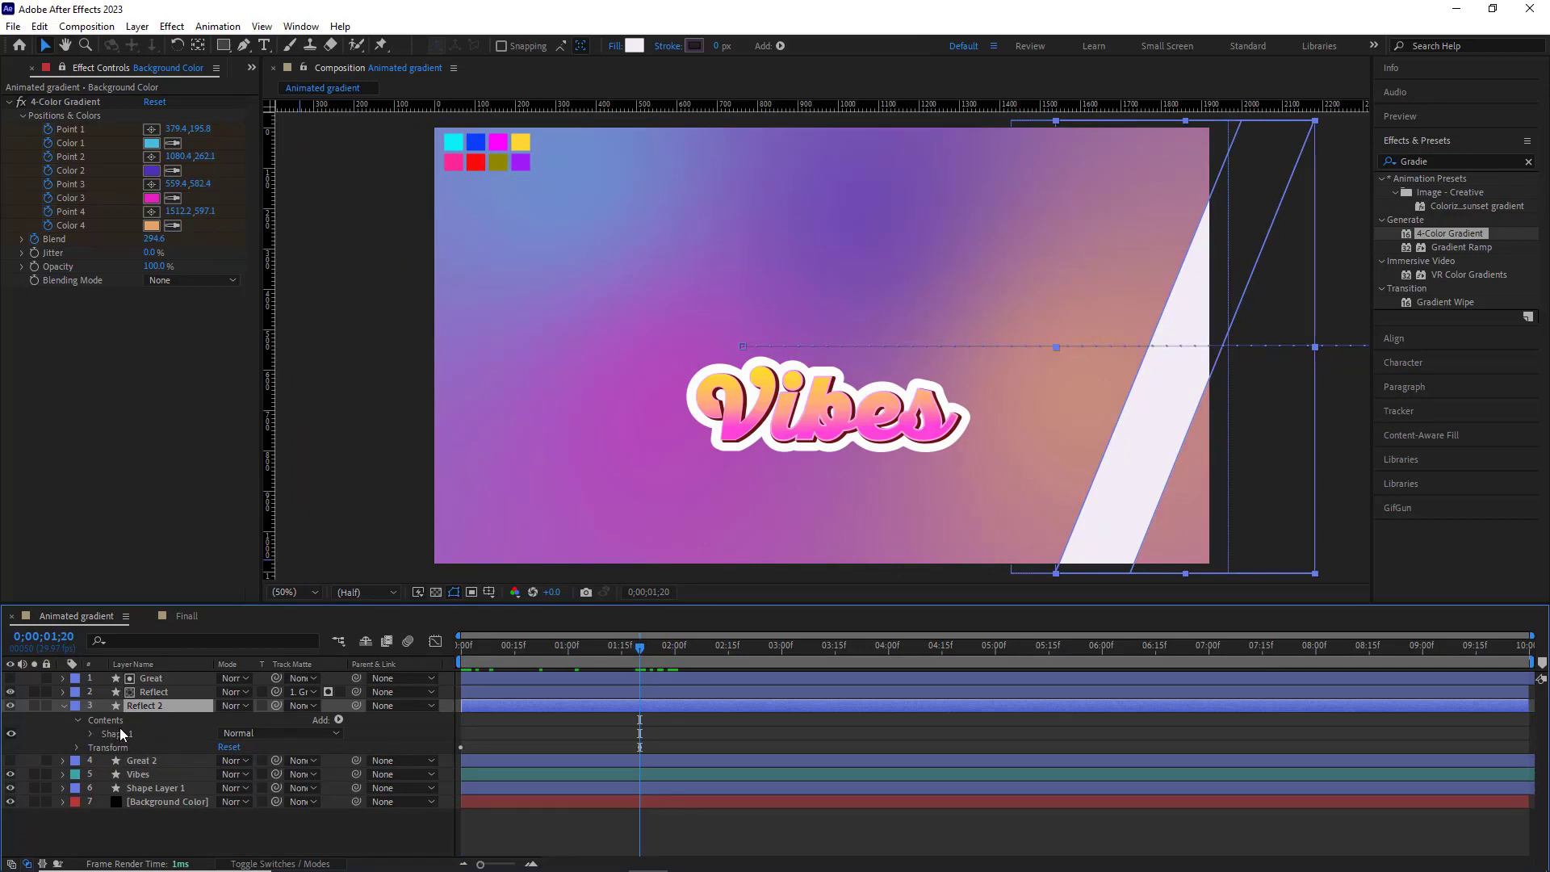
Drag Reflect 2's left vertices far left so the stripe covers the frame at 1;20
left_click(244, 45)
left_click(1244, 122)
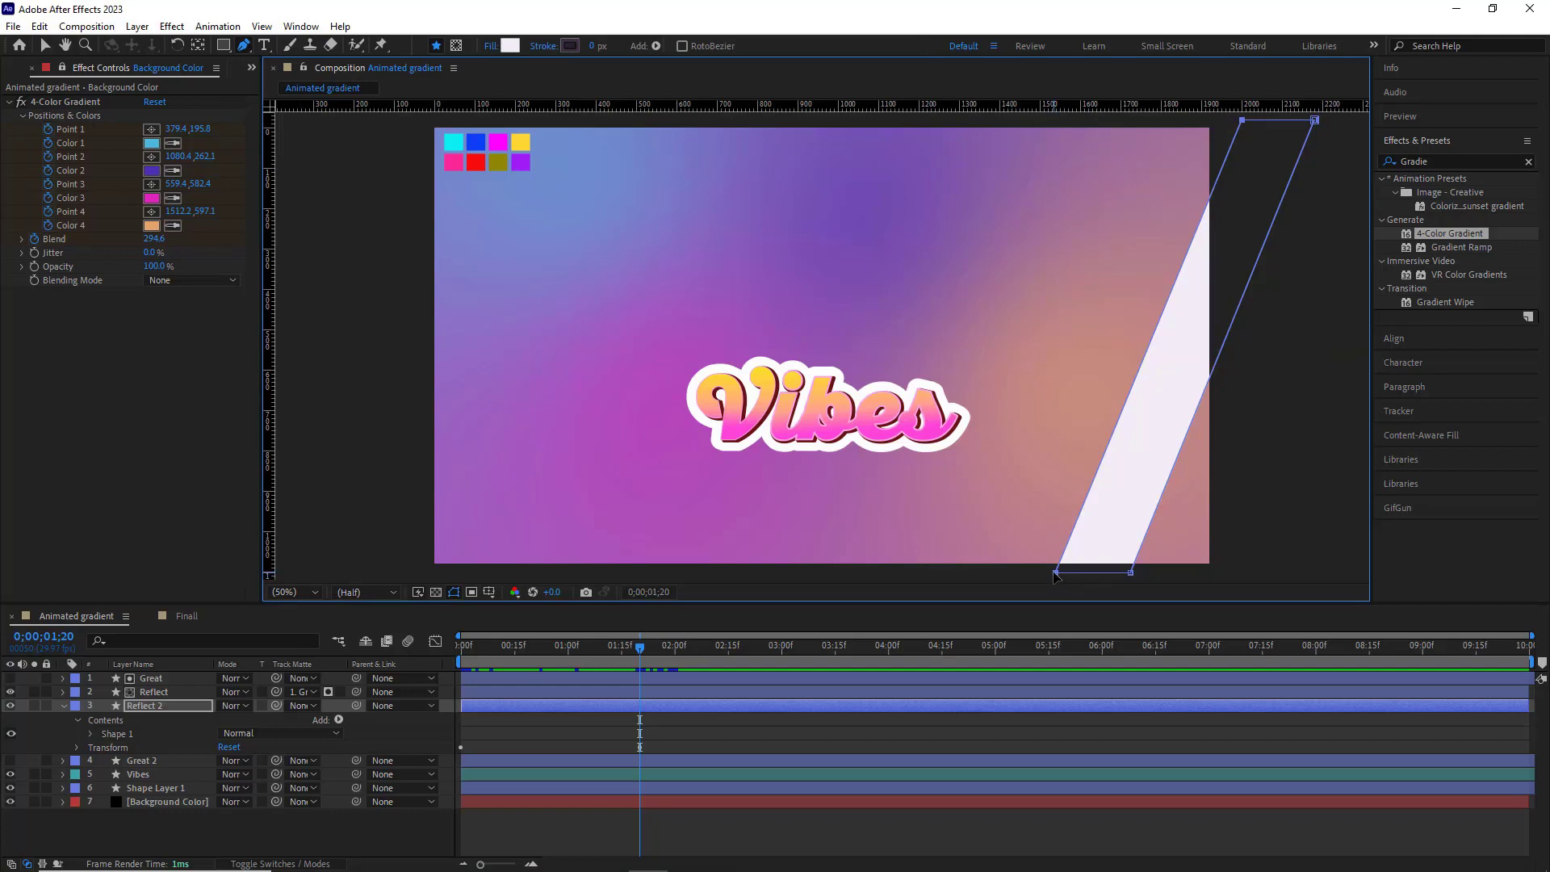
key("v")
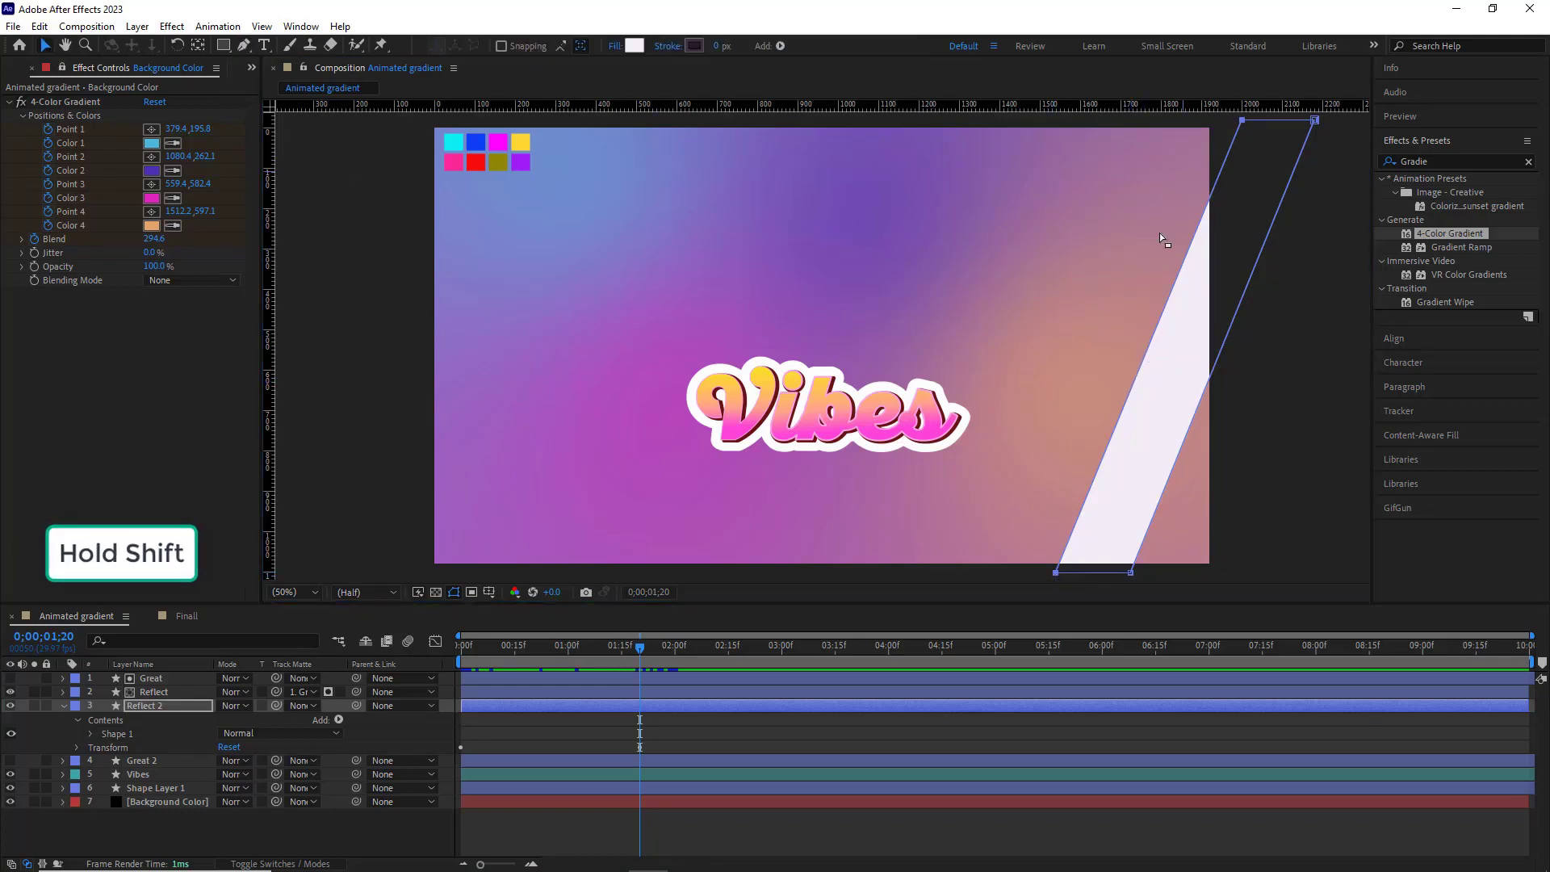
left_click_drag(1165, 305, 395, 315)
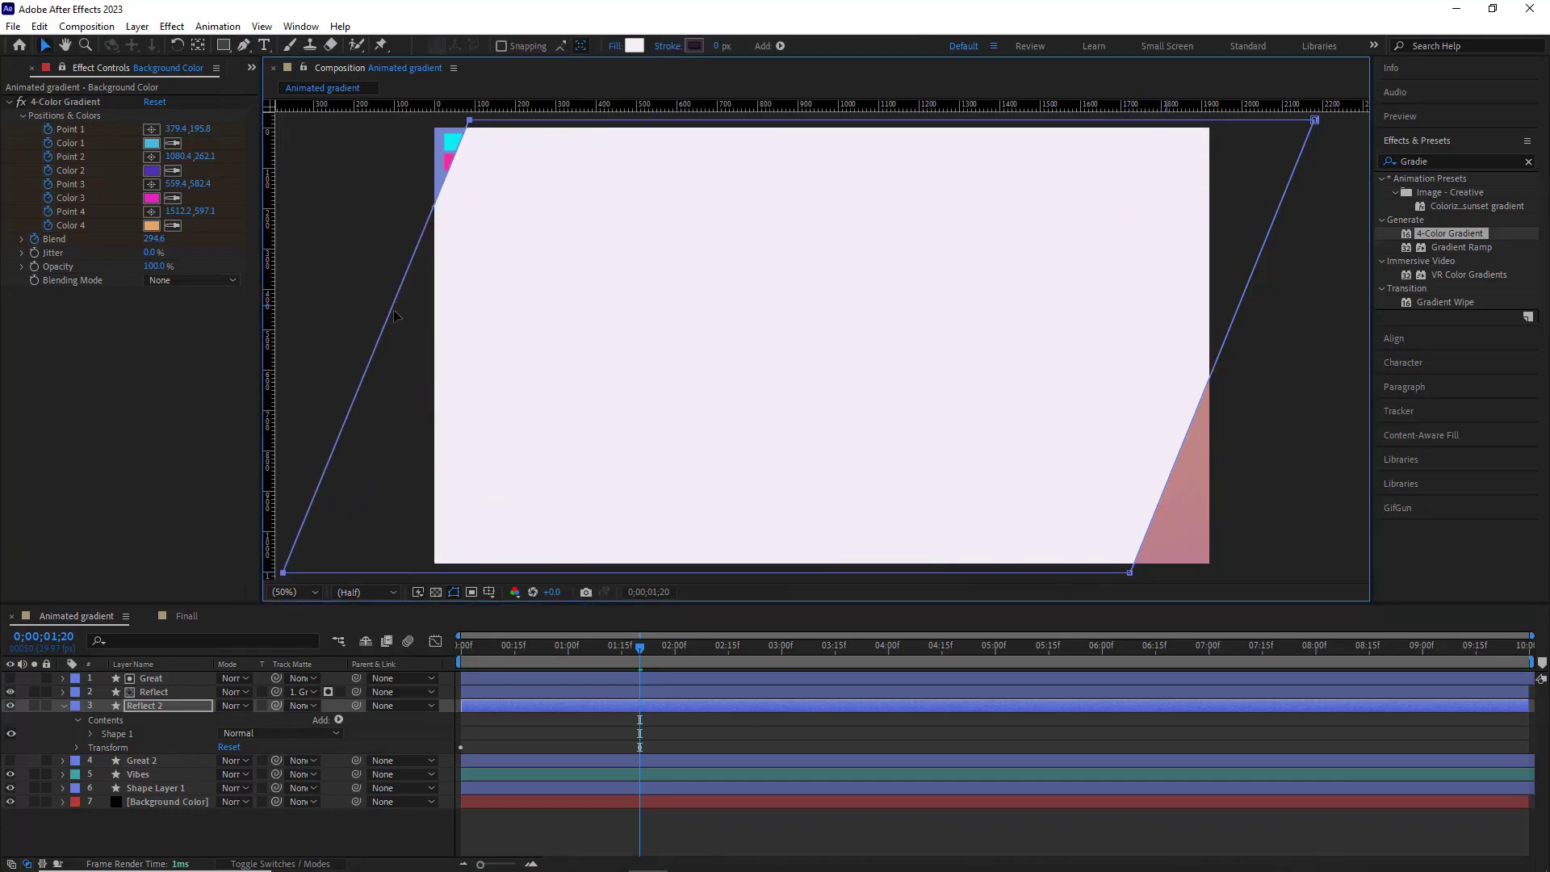
mouse_move(637, 647)
left_mouse_down()
mouse_move(457, 646)
mouse_move(636, 638)
left_mouse_up()
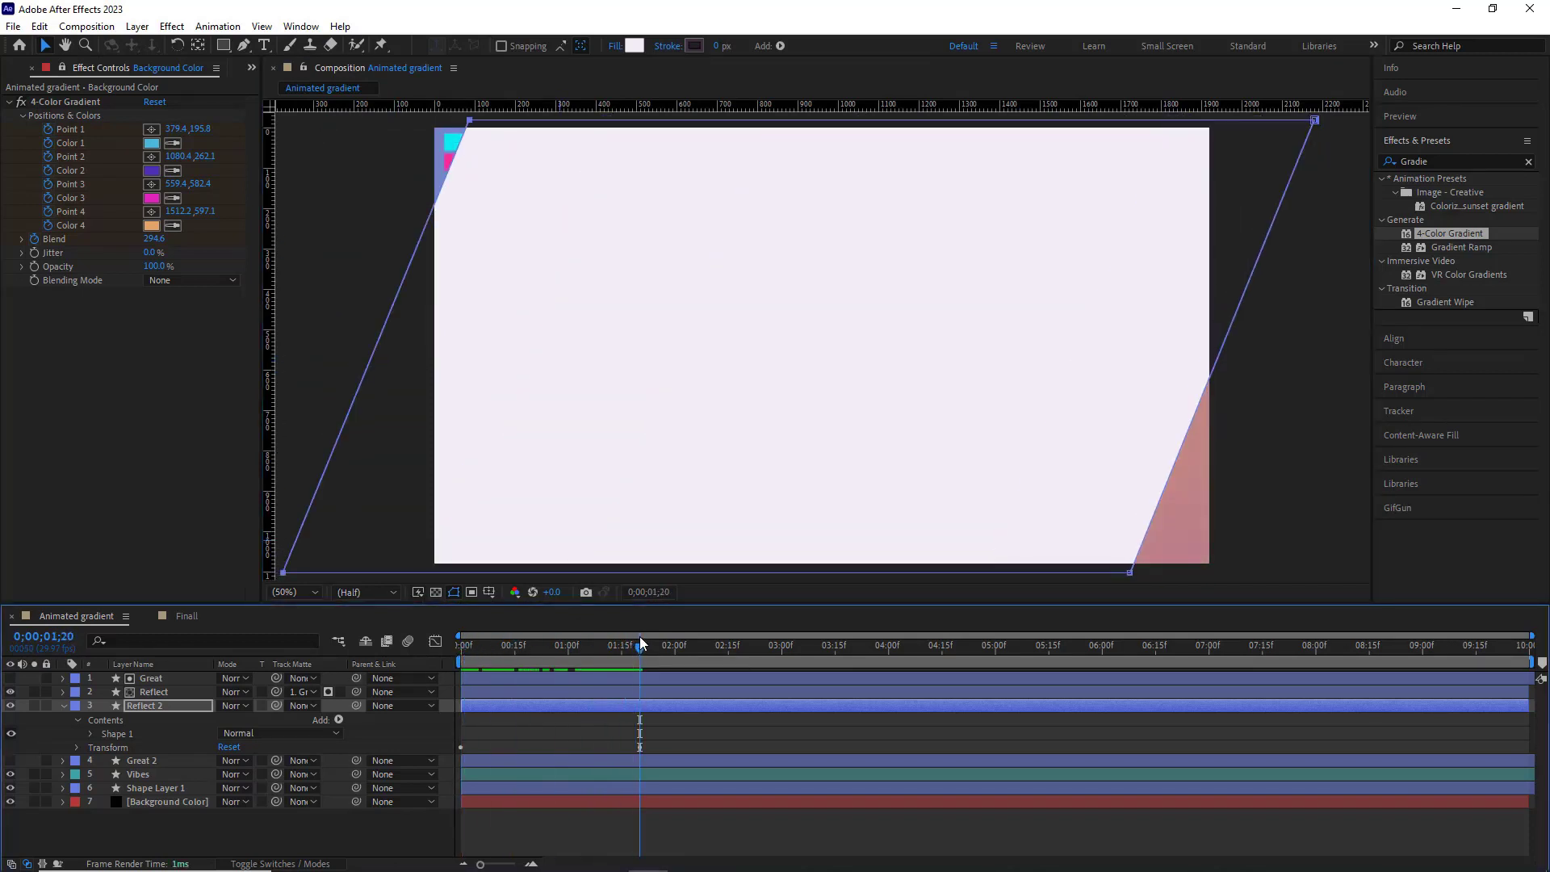
key("Home")
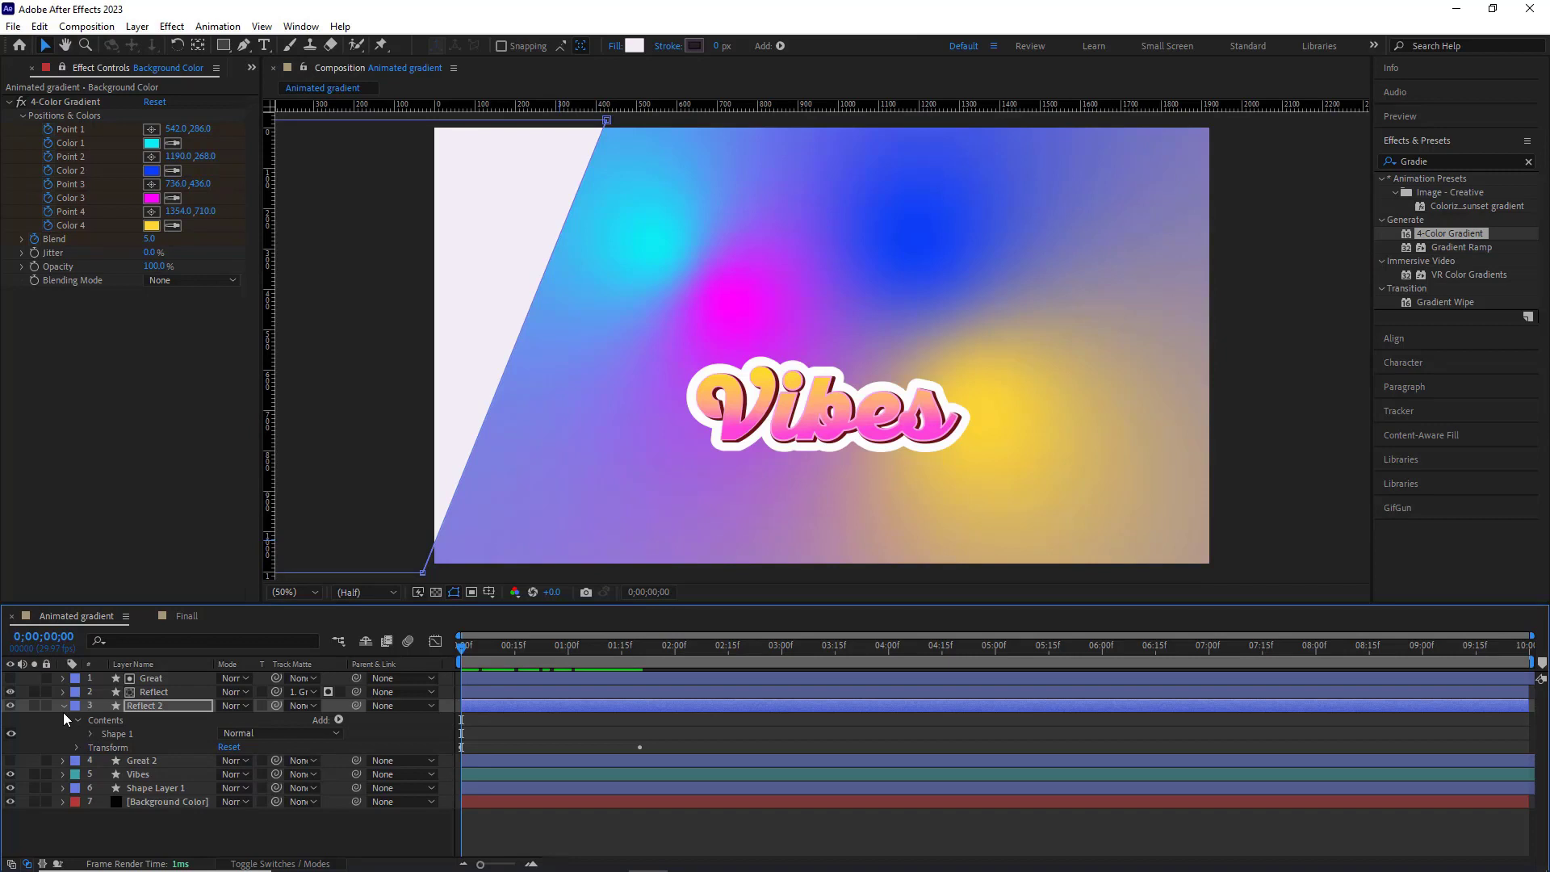
Set Great 2's track matte to Reflect 2, show Great 2, hide Vibes, and preview
left_click(62, 705)
left_click(135, 717)
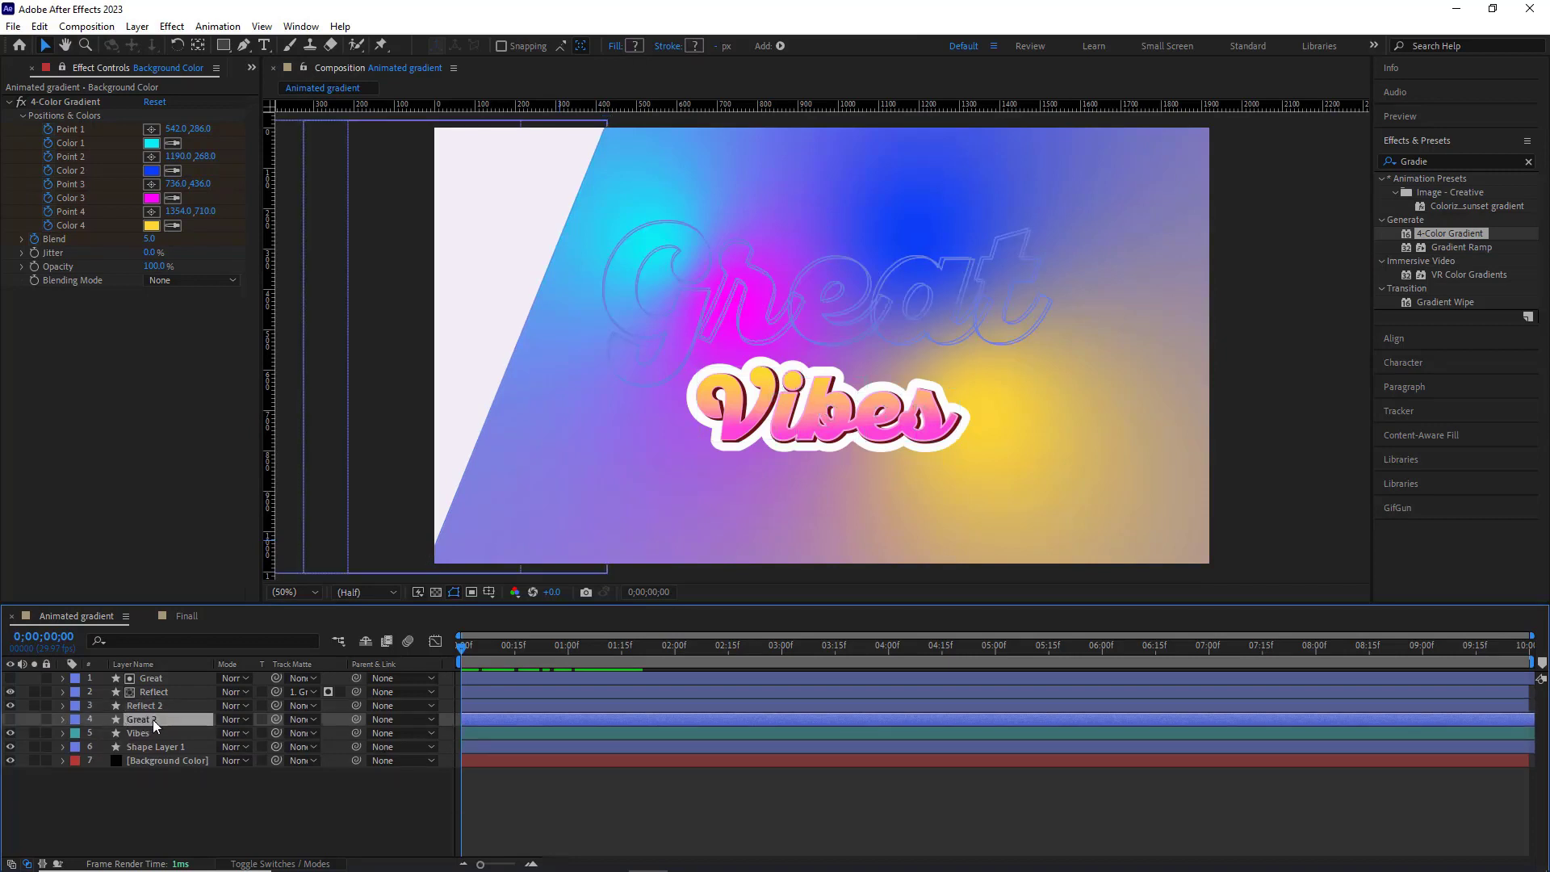
left_click(300, 719)
left_click(306, 631)
key("space")
left_click(10, 718)
left_click(9, 732)
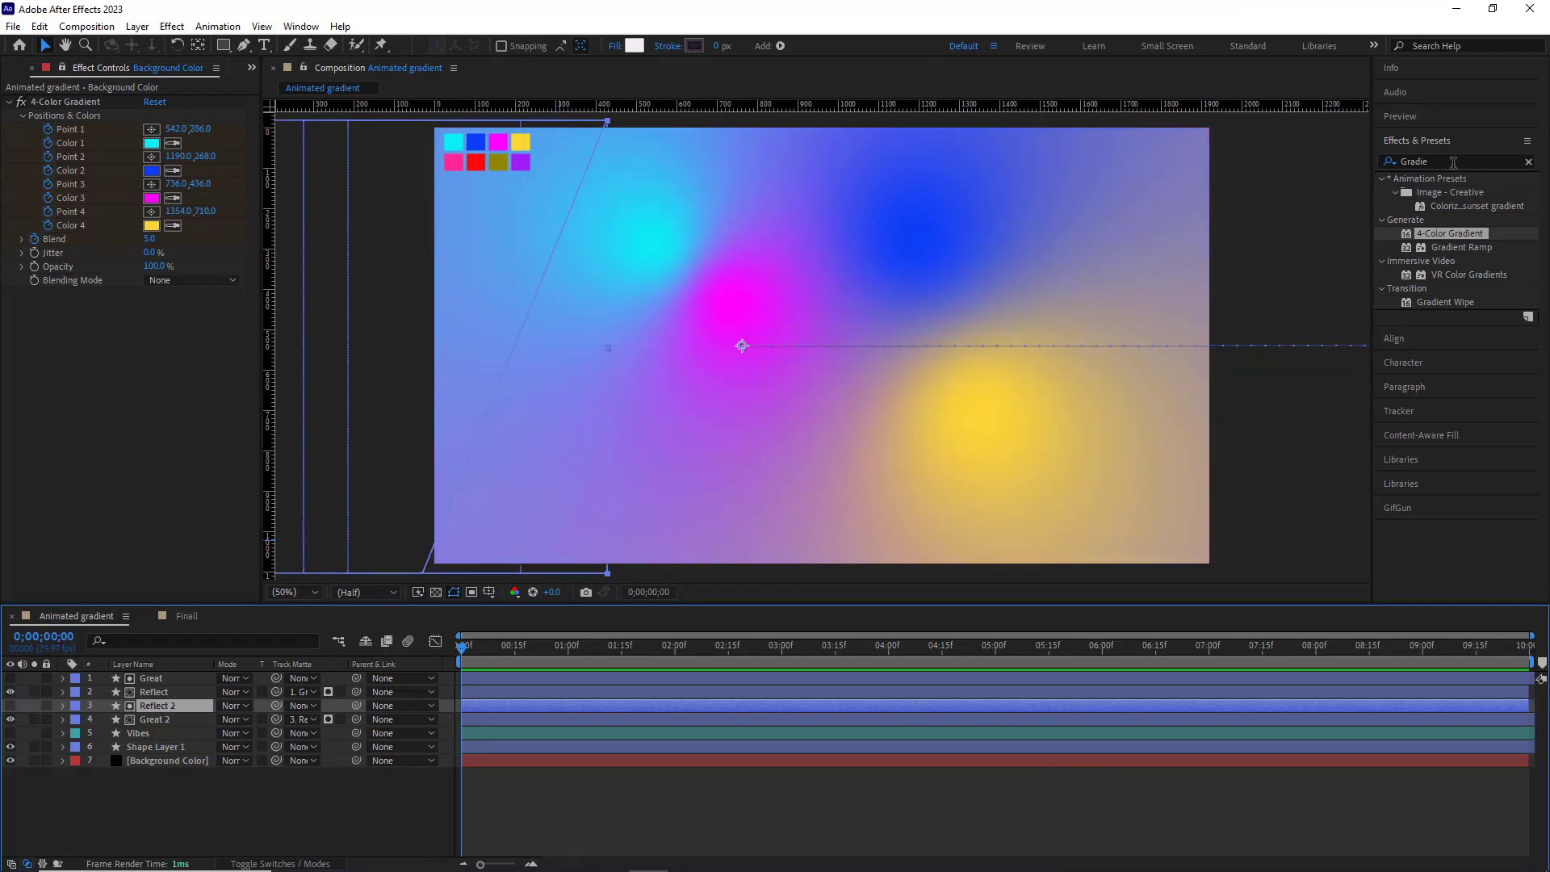
Apply Drop Shadow to Great 2 with Distance 23 and Softness 42
left_click(1451, 162)
key("BackSpace")
key("BackSpace")
key("BackSpace")
key("BackSpace")
key("BackSpace")
key("BackSpace")
type("dr")
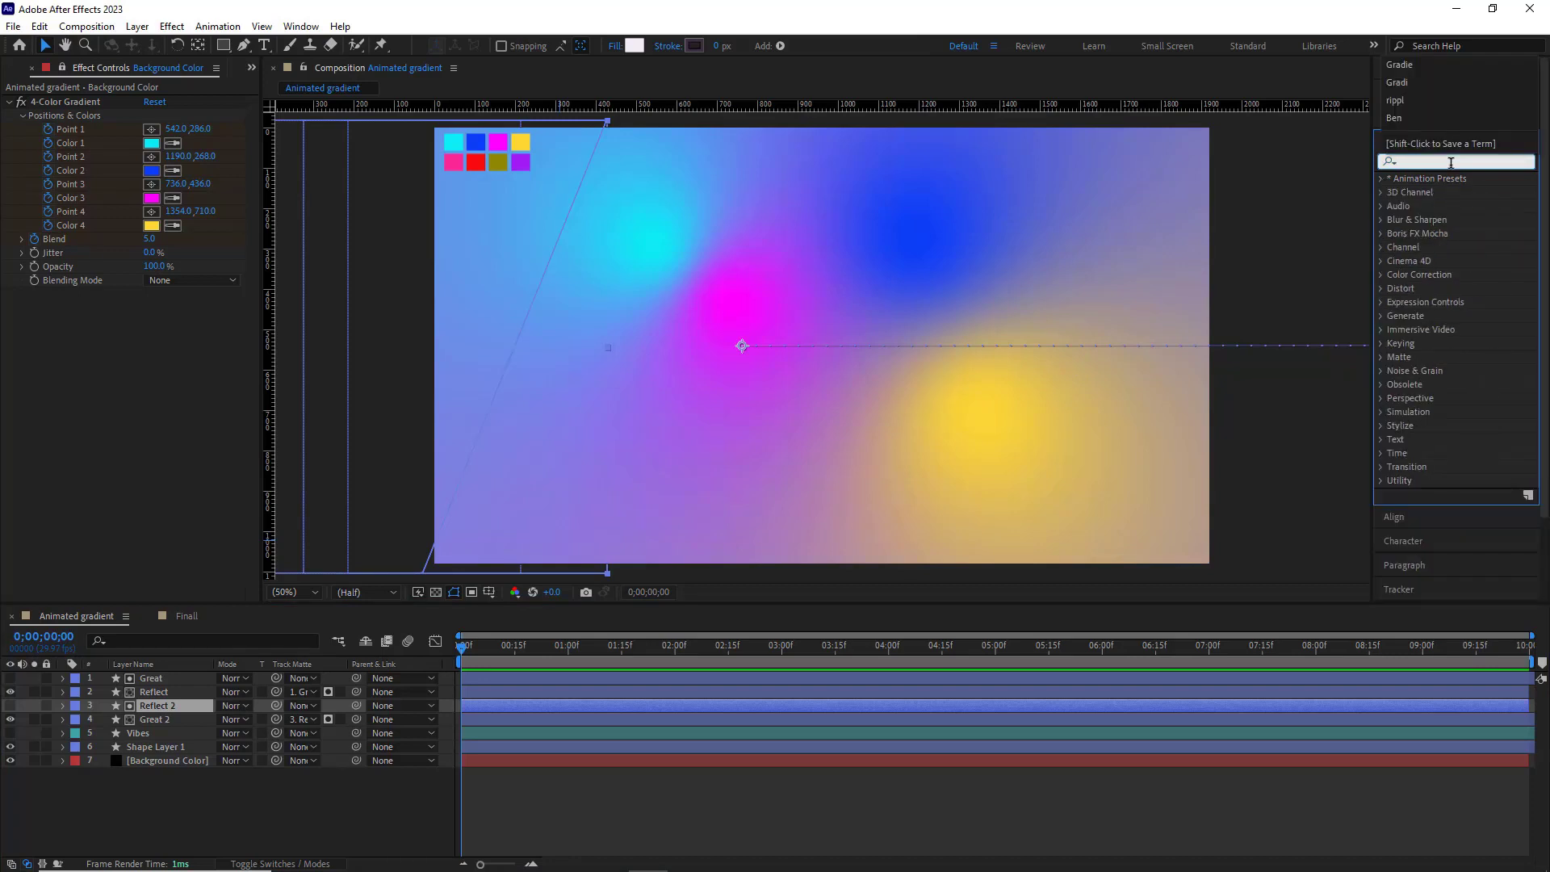
type("op sh")
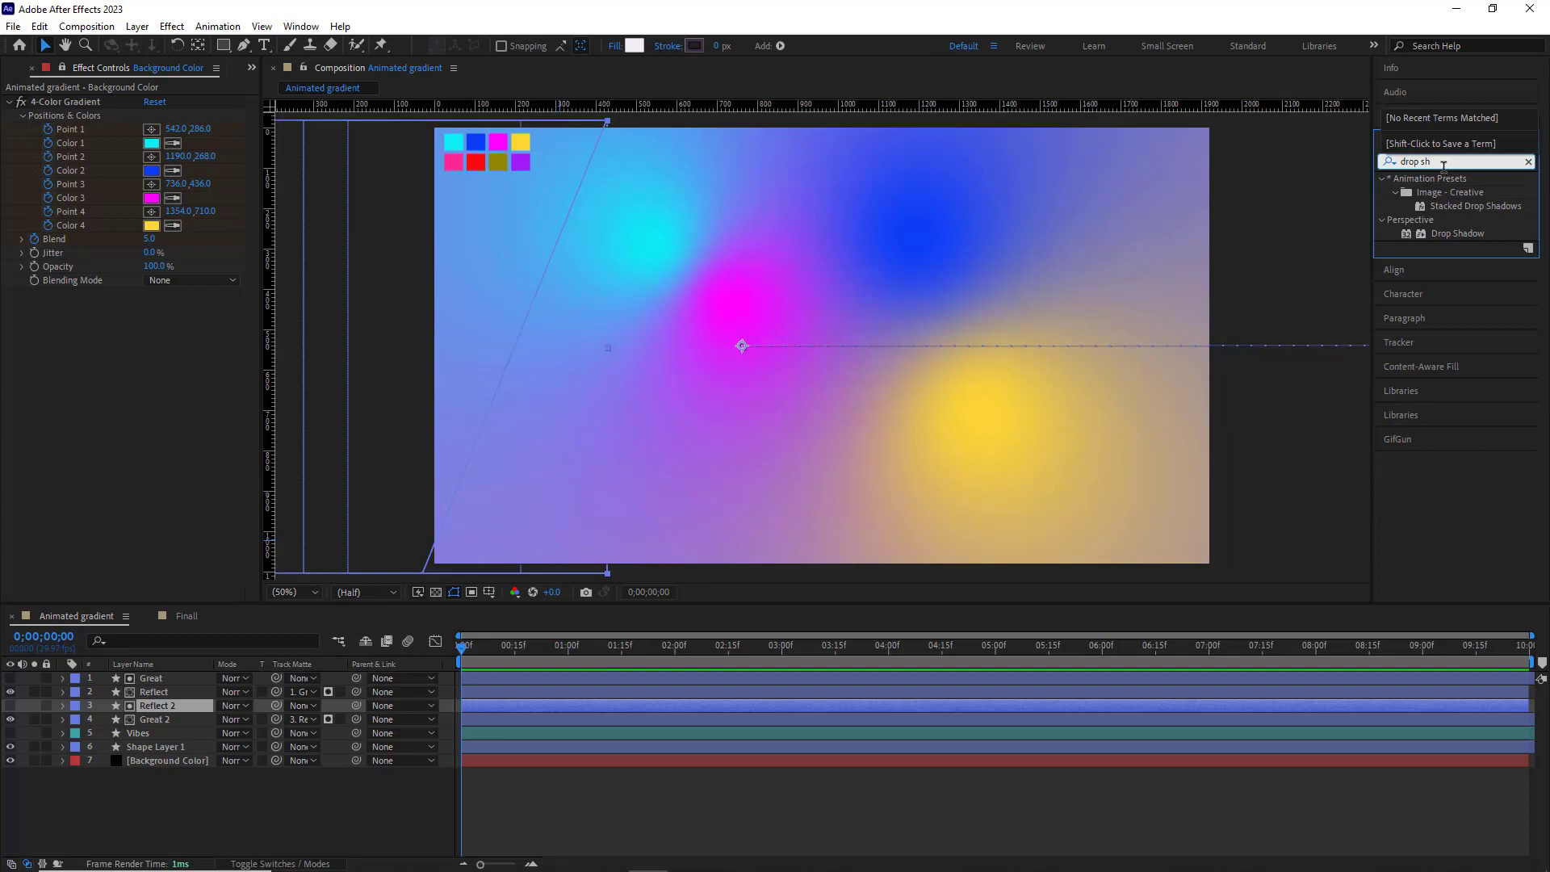
left_click_drag(1457, 234, 156, 728)
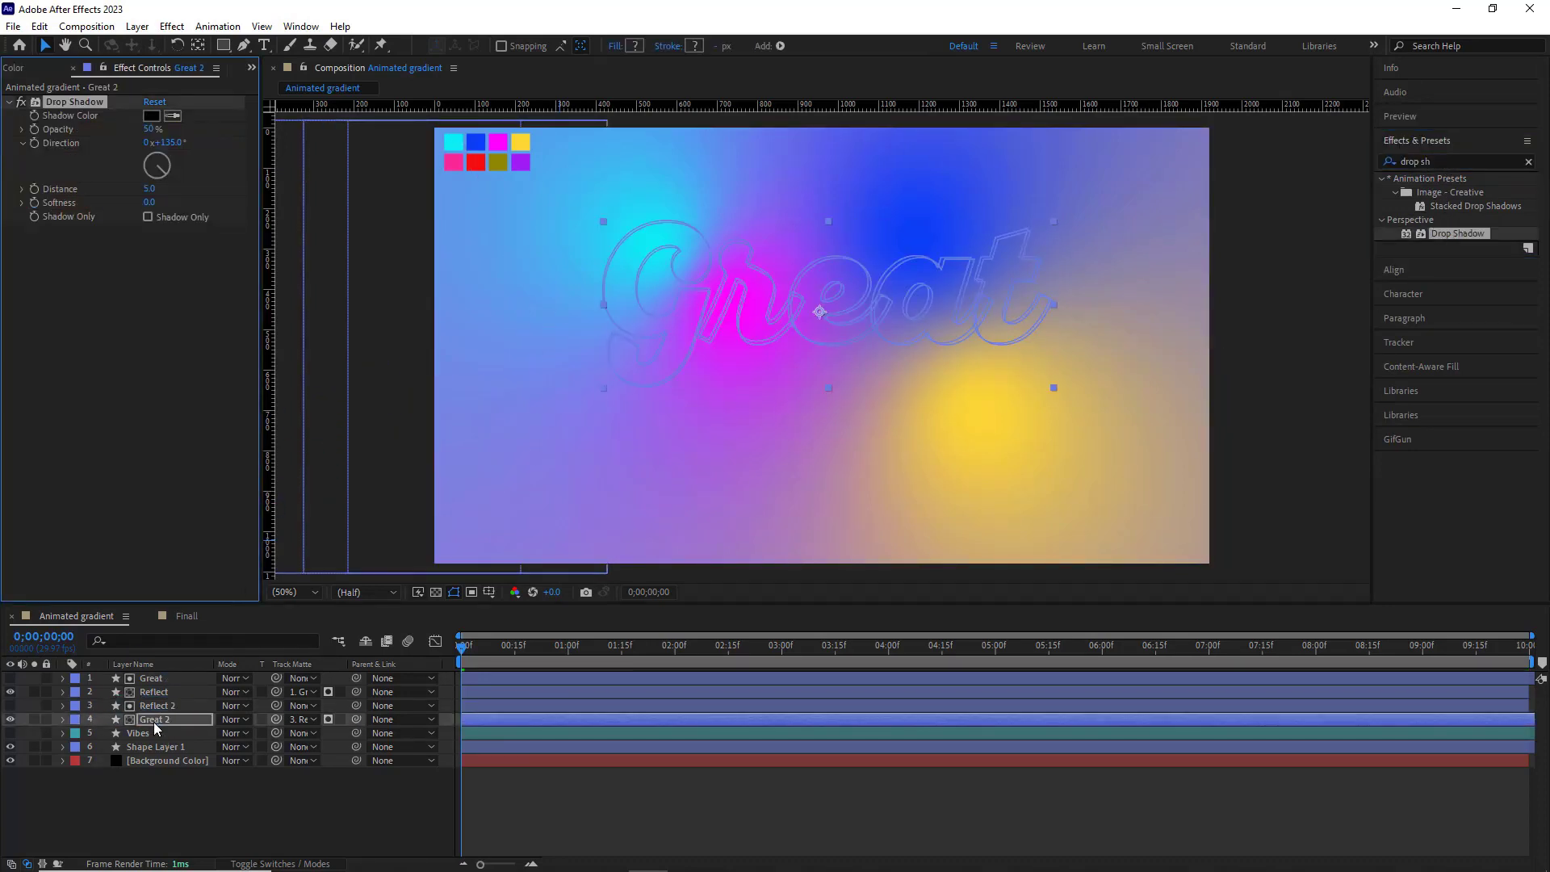
left_click_drag(463, 655, 620, 655)
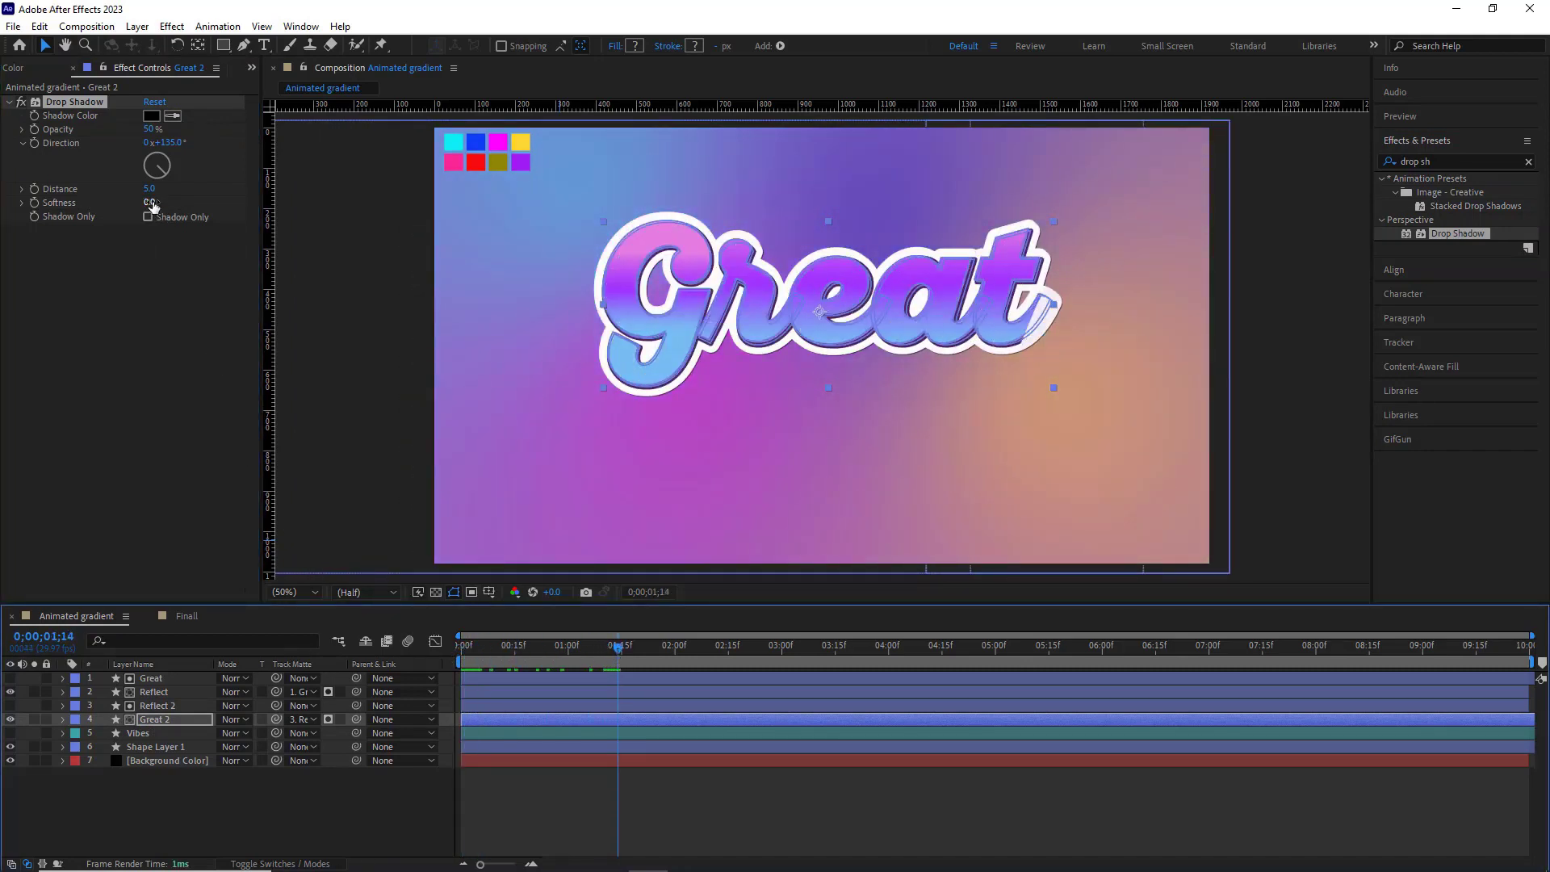
left_click_drag(148, 188, 153, 188)
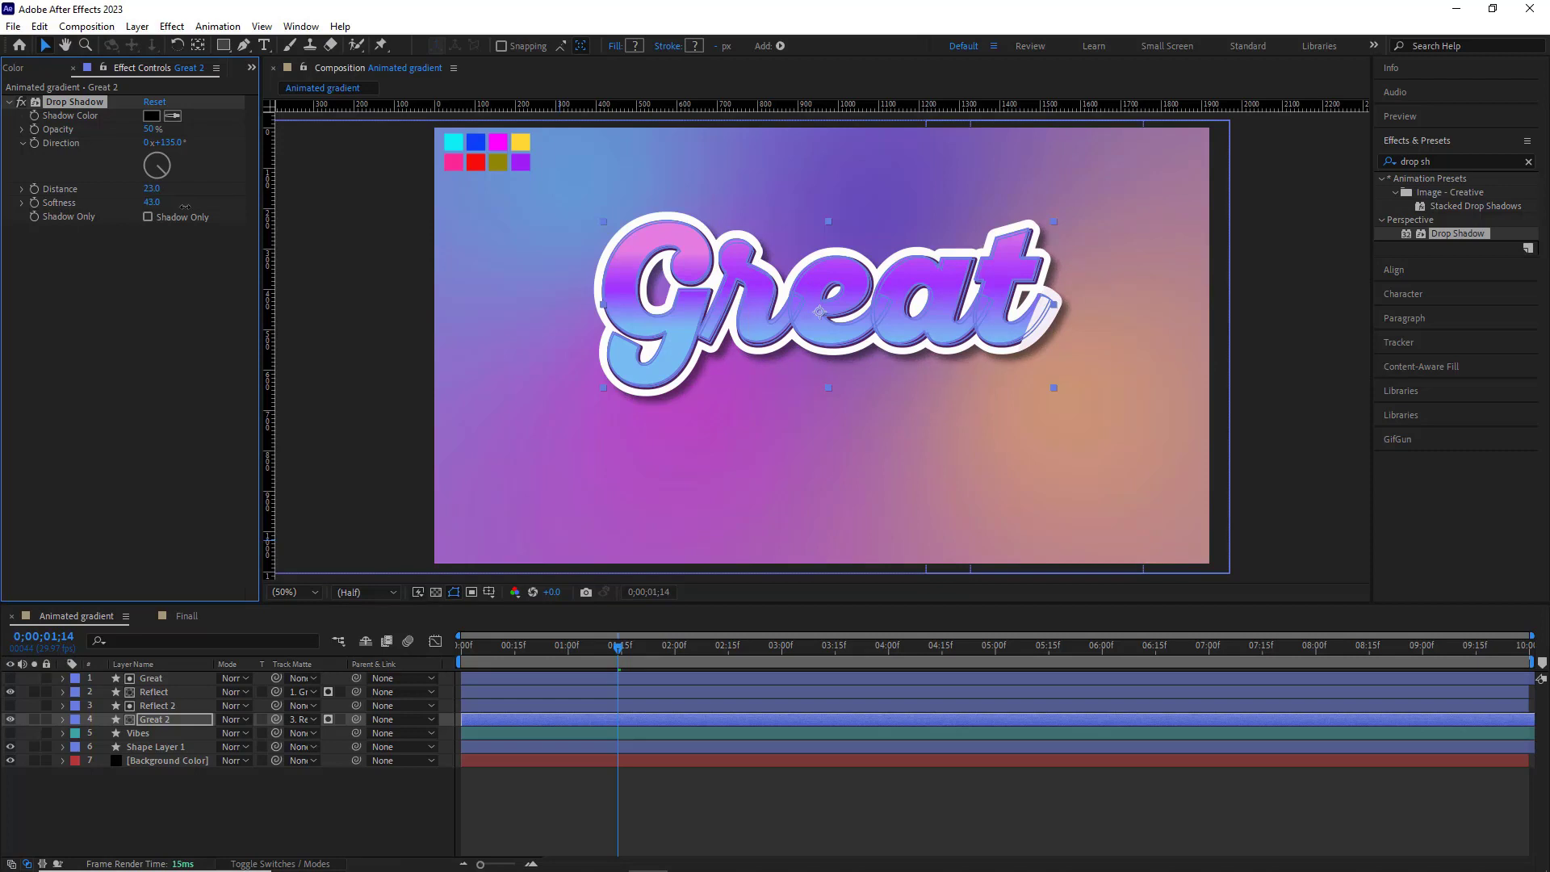
left_click(186, 792)
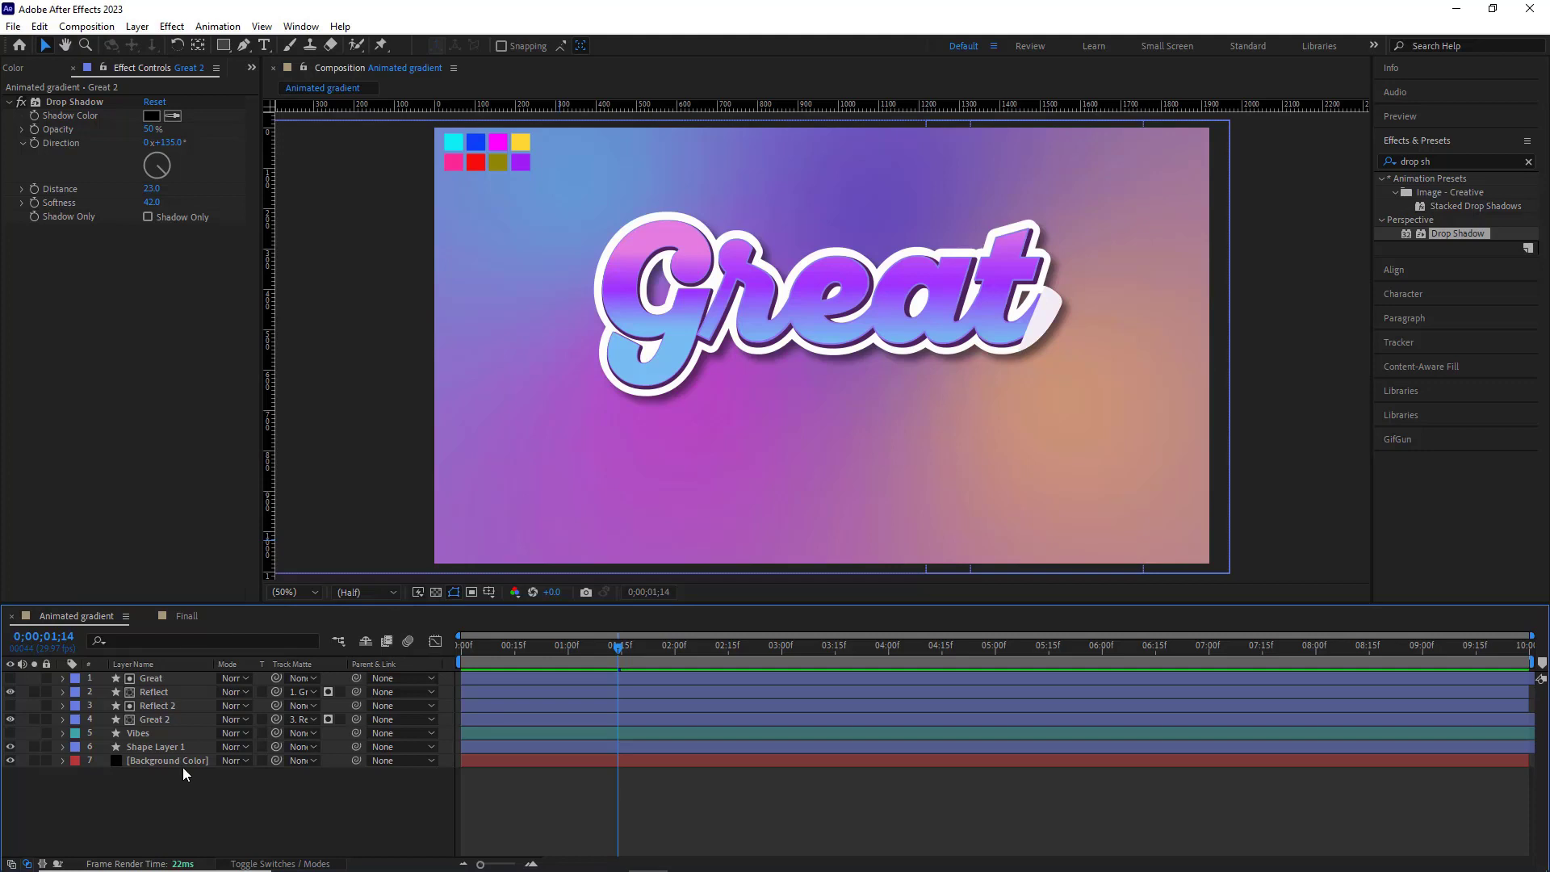
Copy Reflect's two Position keyframes, paste them later for a second sweep, and end the work area at 08:00
left_click(153, 692)
left_click(162, 705, "shift")
key("p")
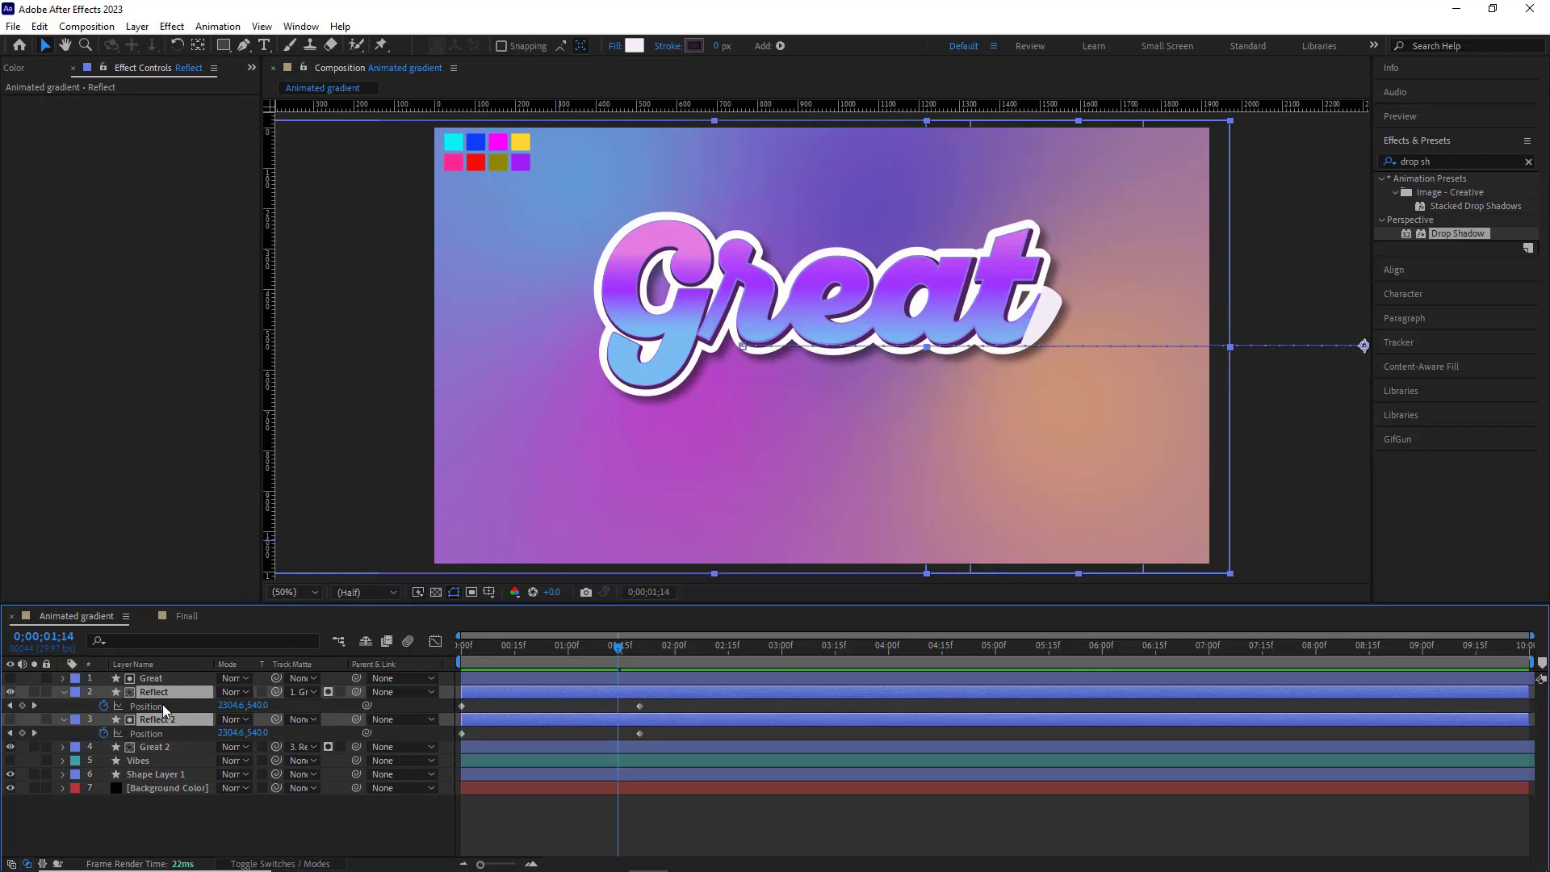
left_click_drag(615, 648, 637, 643)
left_click_drag(649, 702, 436, 711)
key("ctrl+c")
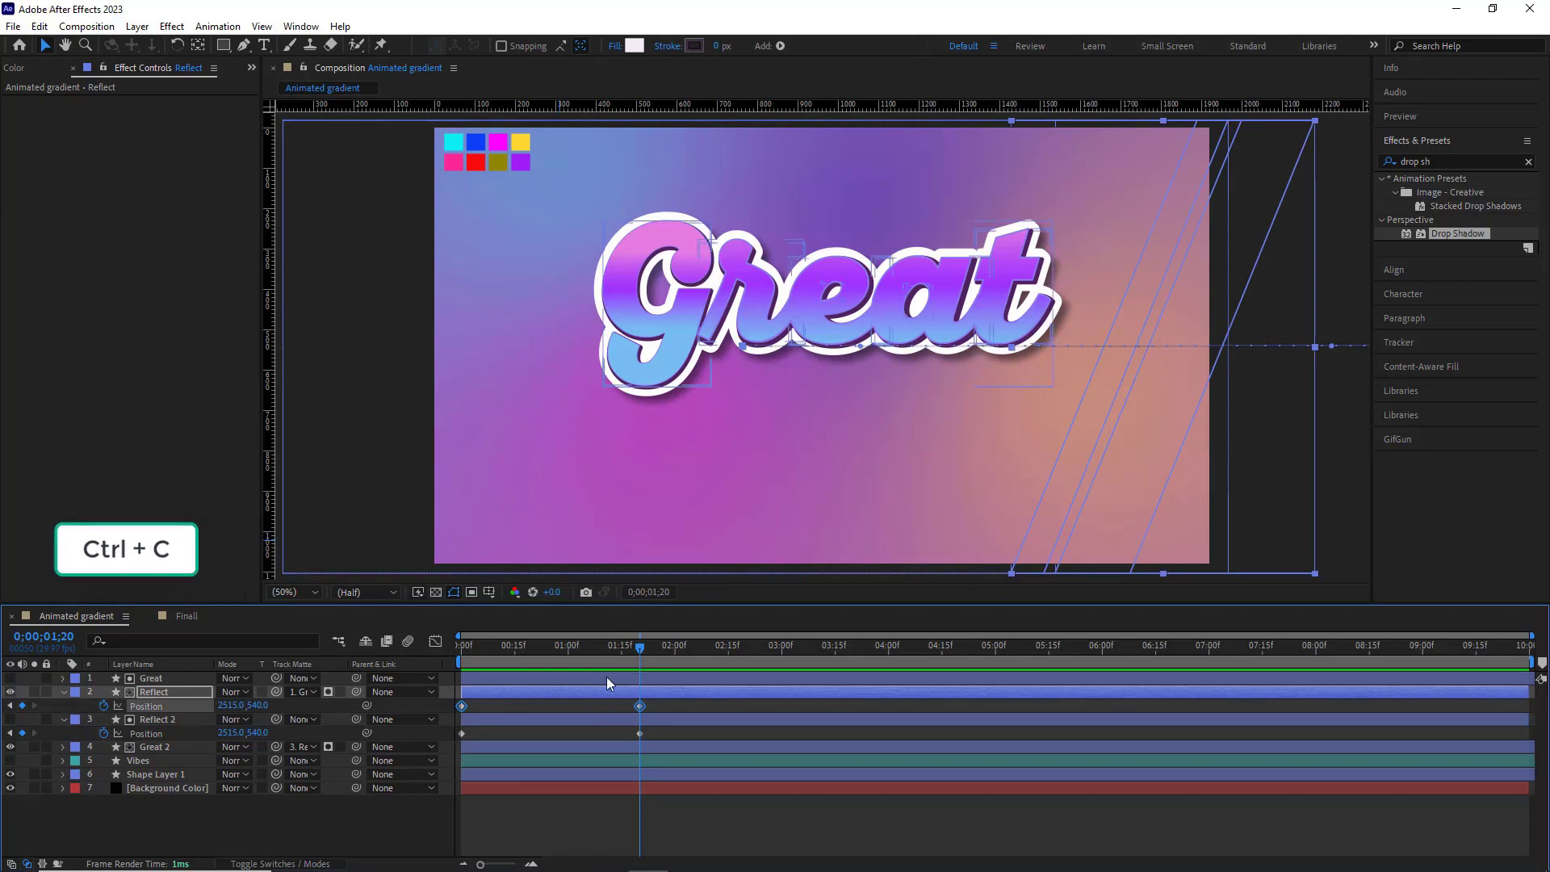
left_click_drag(642, 646, 1126, 662)
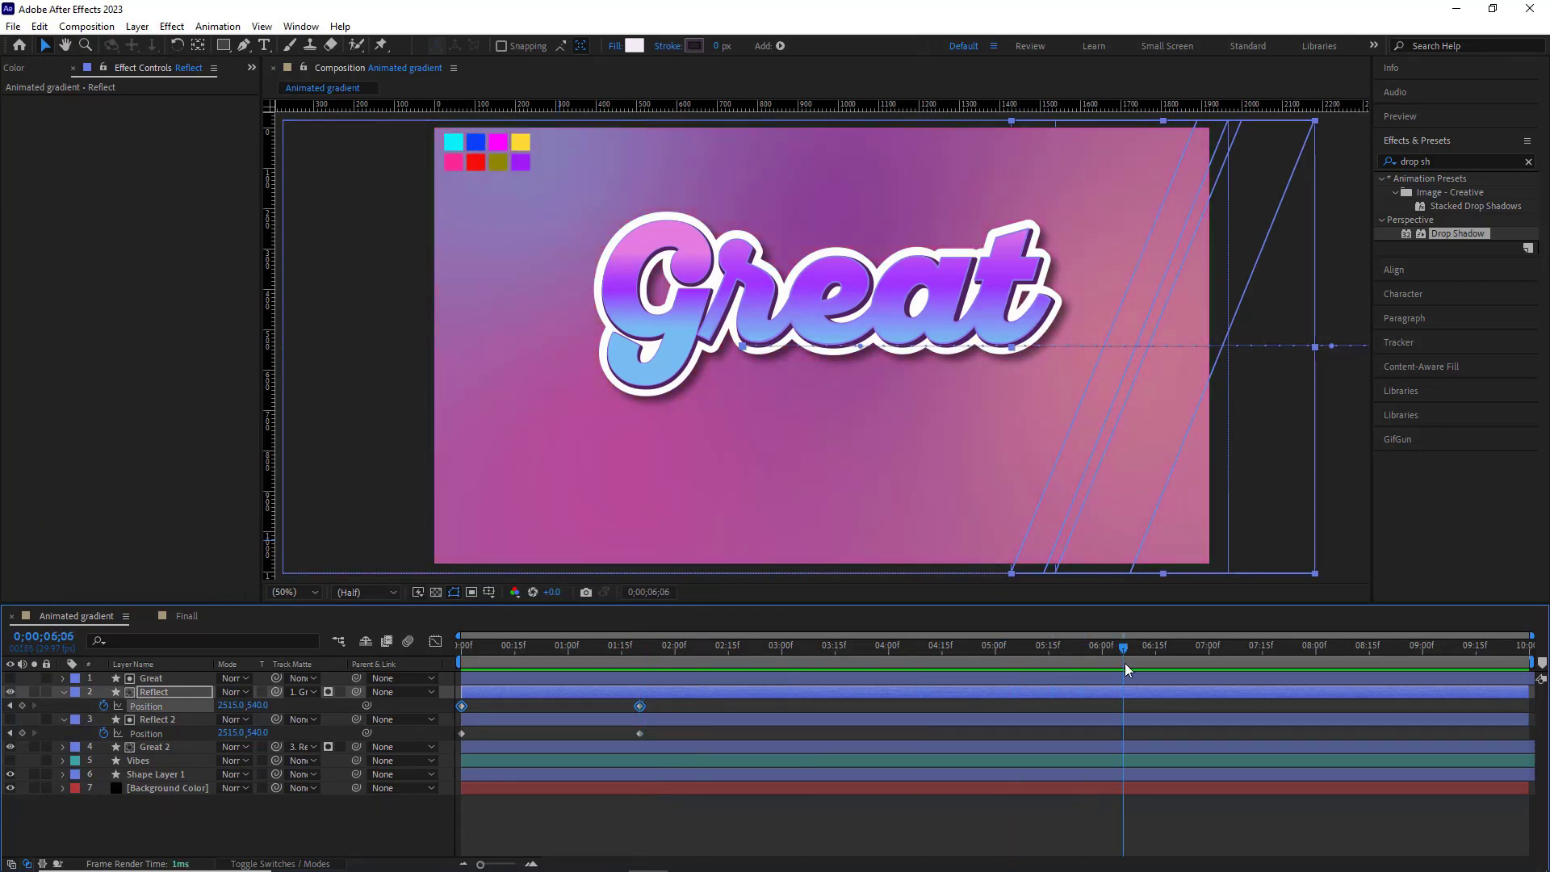
key("ctrl+v")
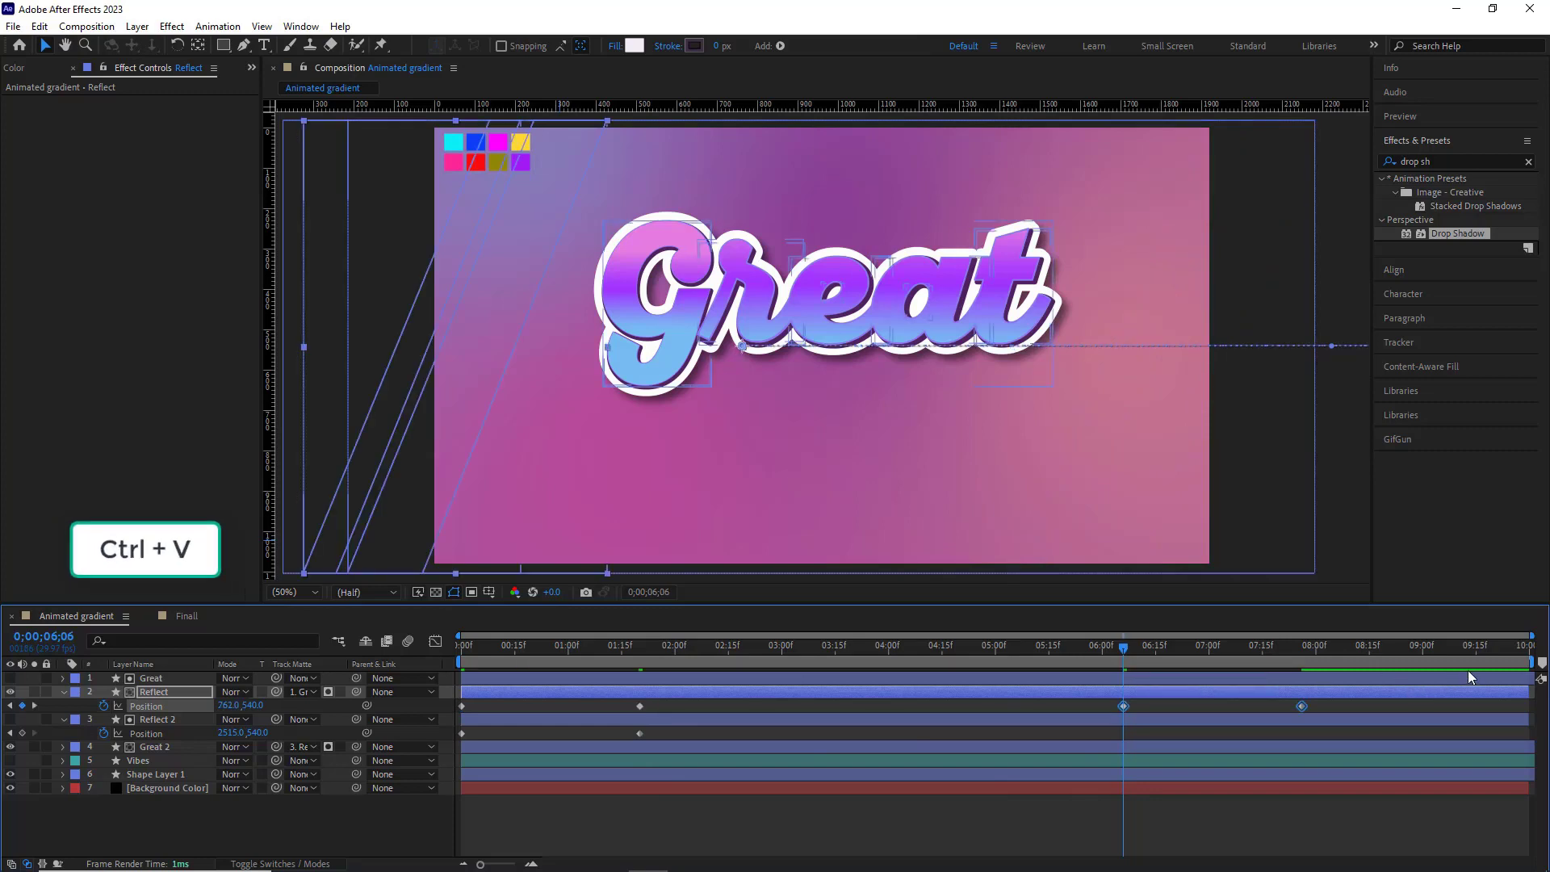
left_click_drag(1532, 662, 1321, 667)
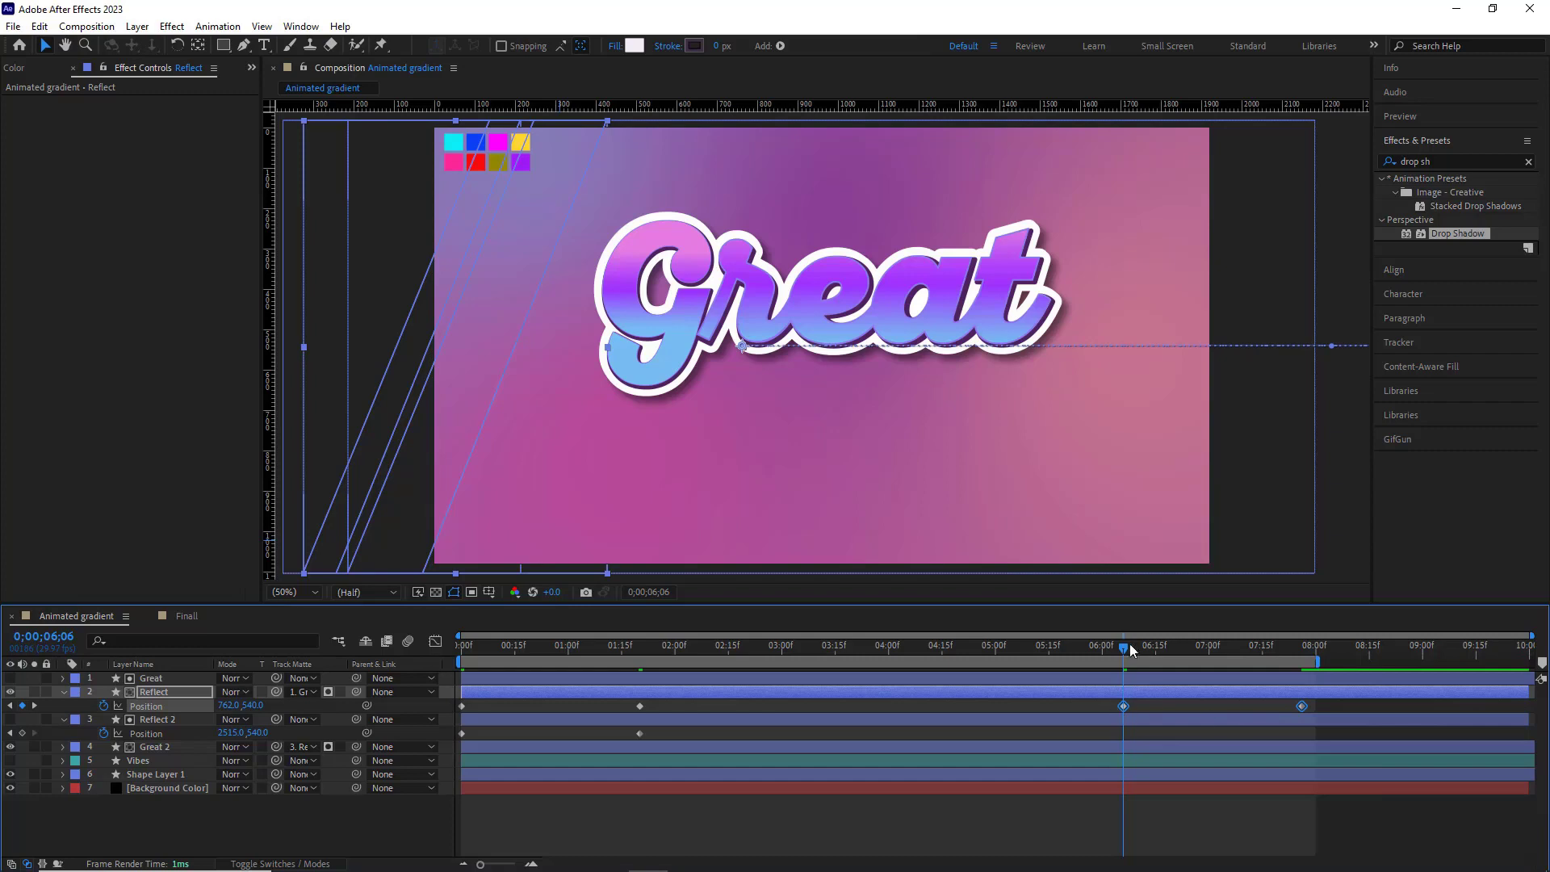
Preview the reflection timing from 03:04 while reviewing Reflect's keyframe pairs
left_click_drag(650, 703, 618, 700)
left_click(796, 647)
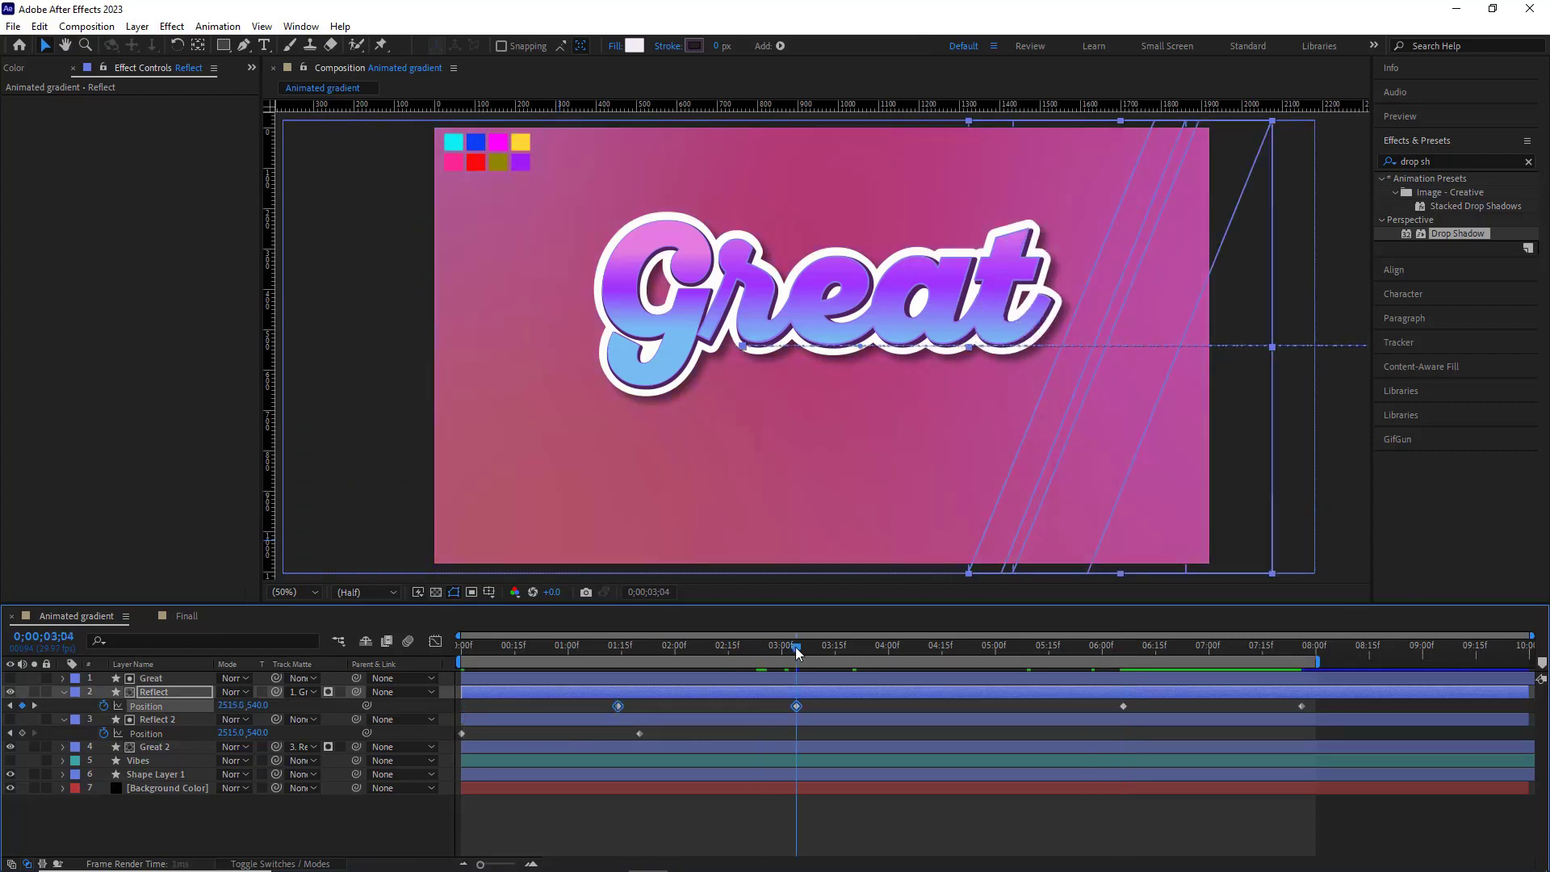
key("space")
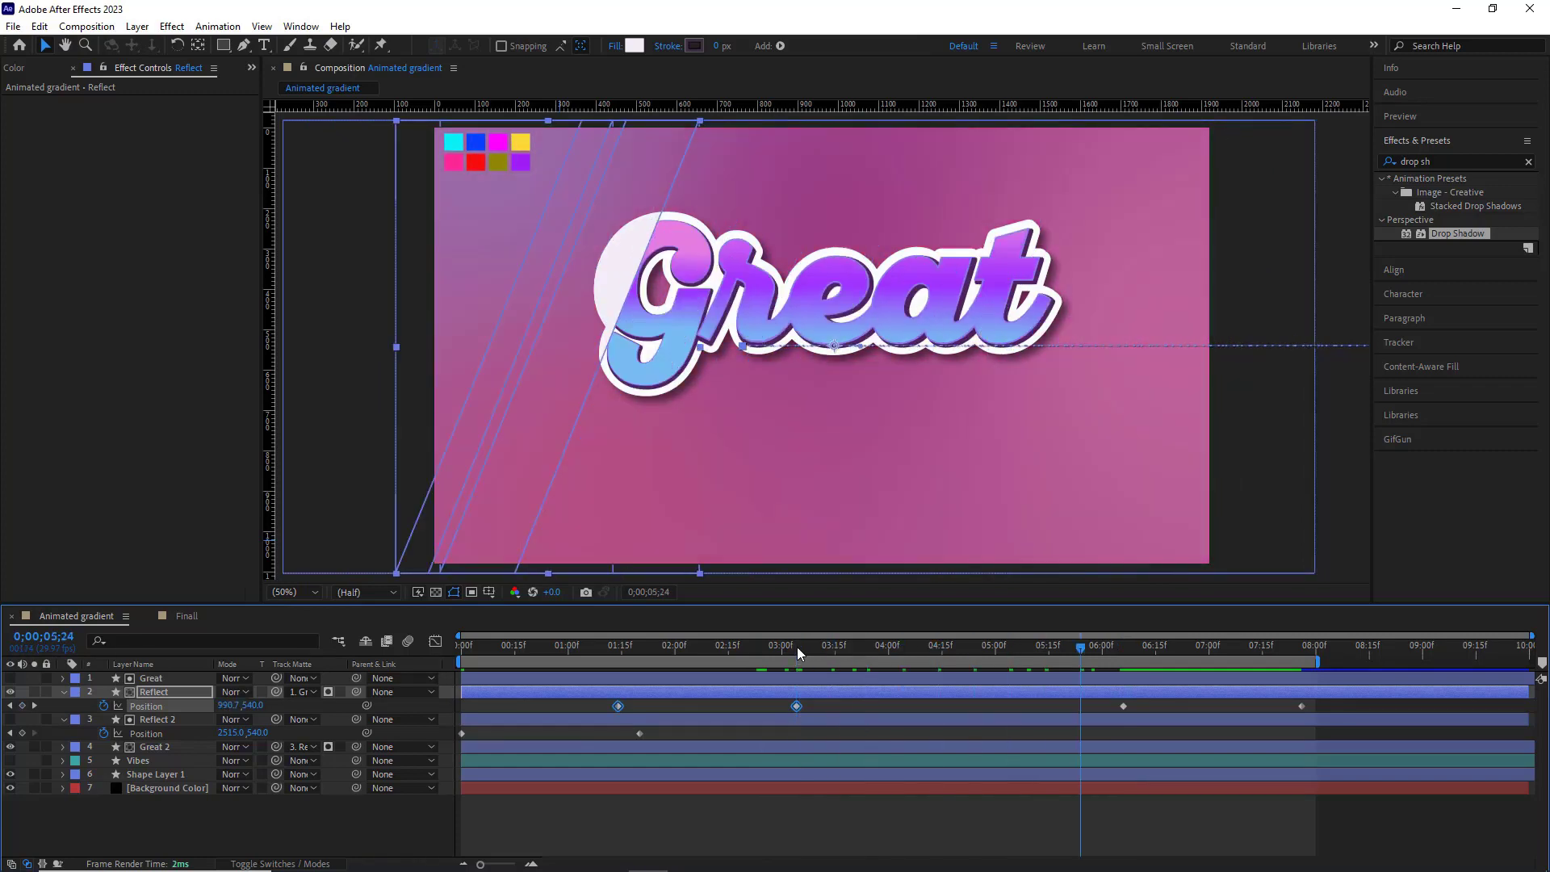
left_click_drag(1311, 701, 1082, 710)
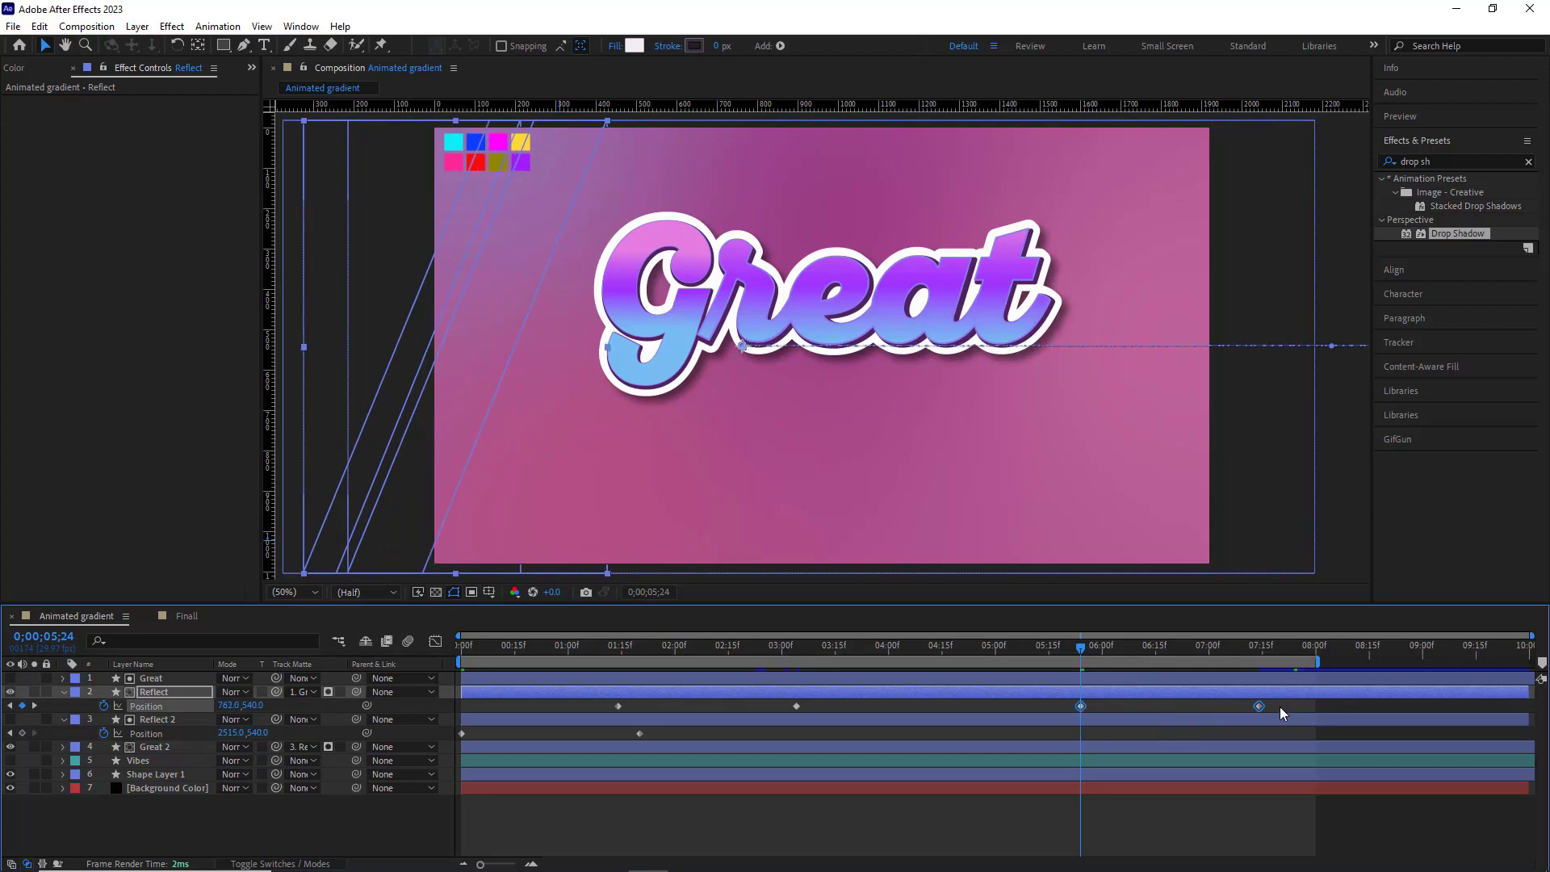
Apply Easy Ease to all four of Reflect's Position keyframes
left_click_drag(1281, 702, 617, 709)
right_click(619, 708)
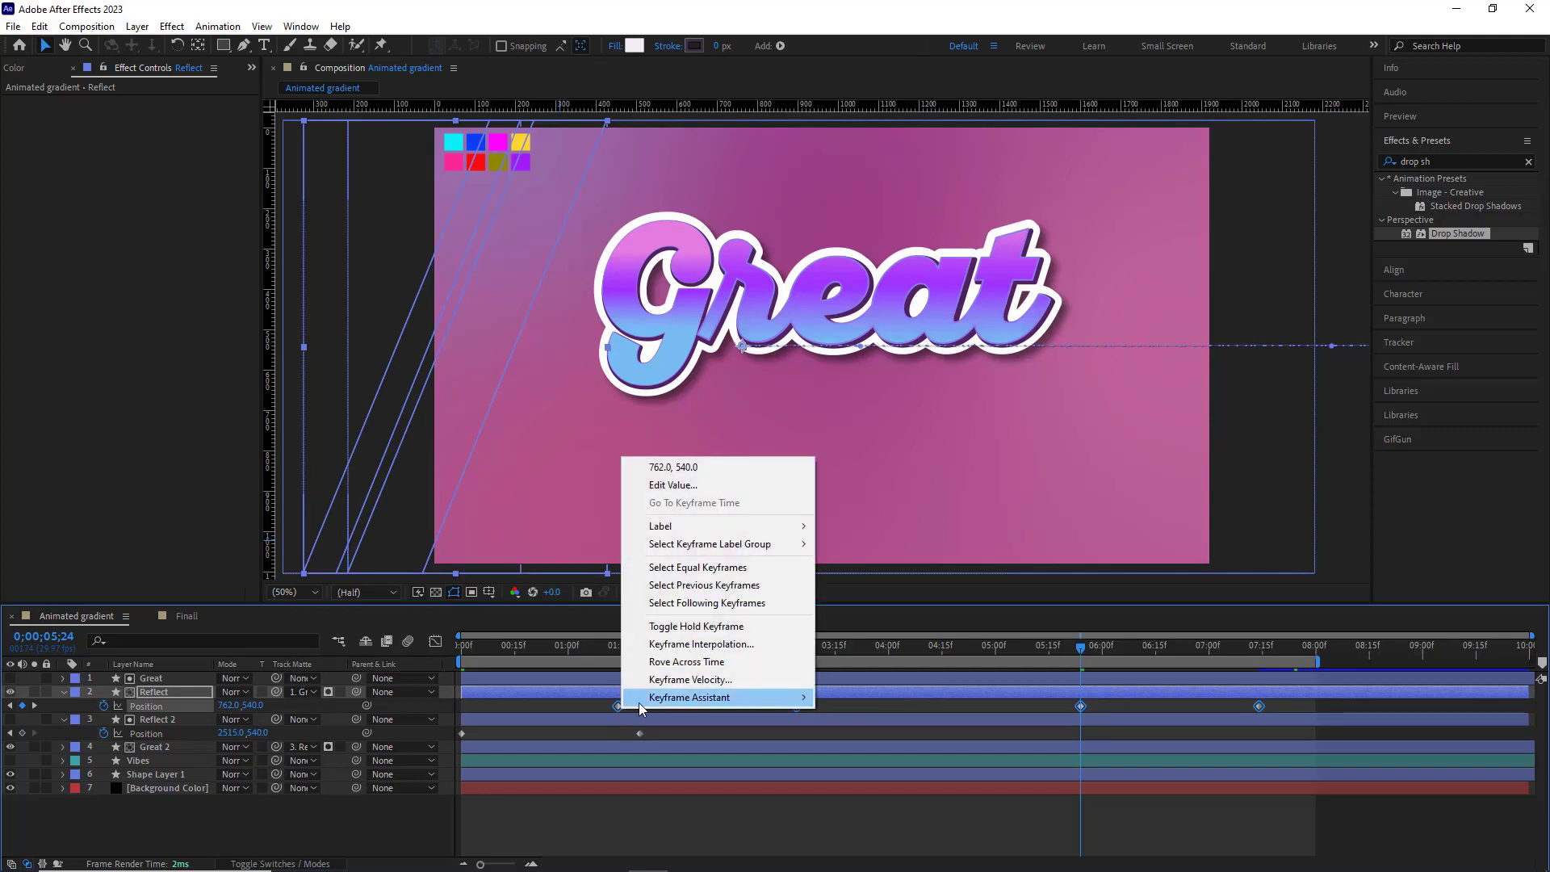
mouse_move(686, 697)
left_click(847, 753)
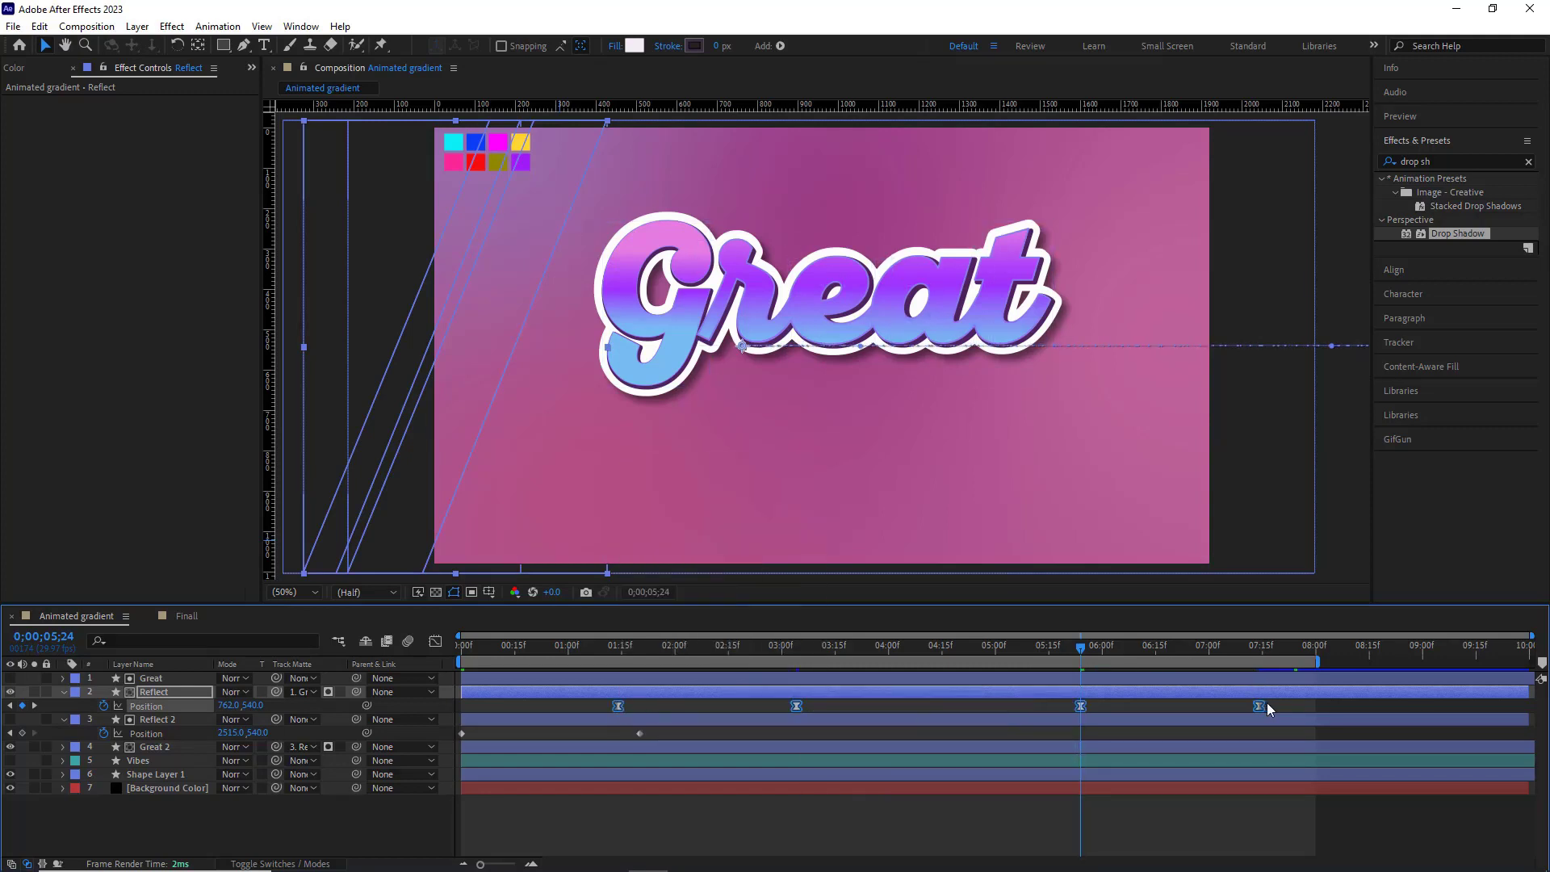
Time-reverse Reflect's last two Position keyframes so the stripes sweep back
left_click_drag(1267, 708, 1080, 715)
right_click(1080, 715)
mouse_move(1170, 698)
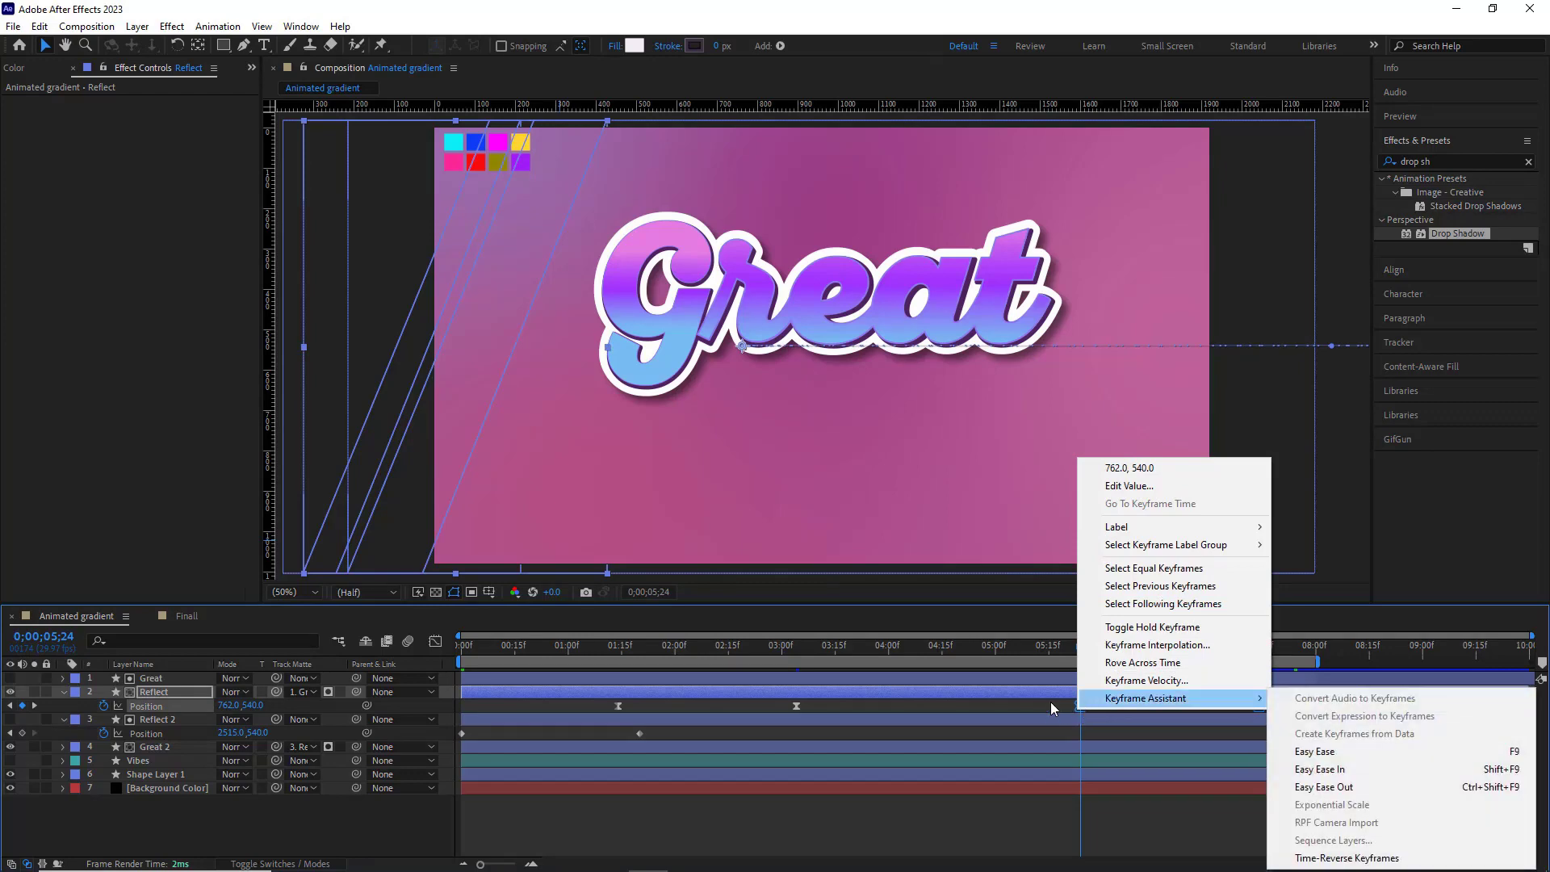
left_click(1325, 862)
left_click_drag(1082, 650, 618, 650)
Shift Reflect 2's Position keyframes to 1;14, then copy and paste them at 5;24
left_click(667, 732)
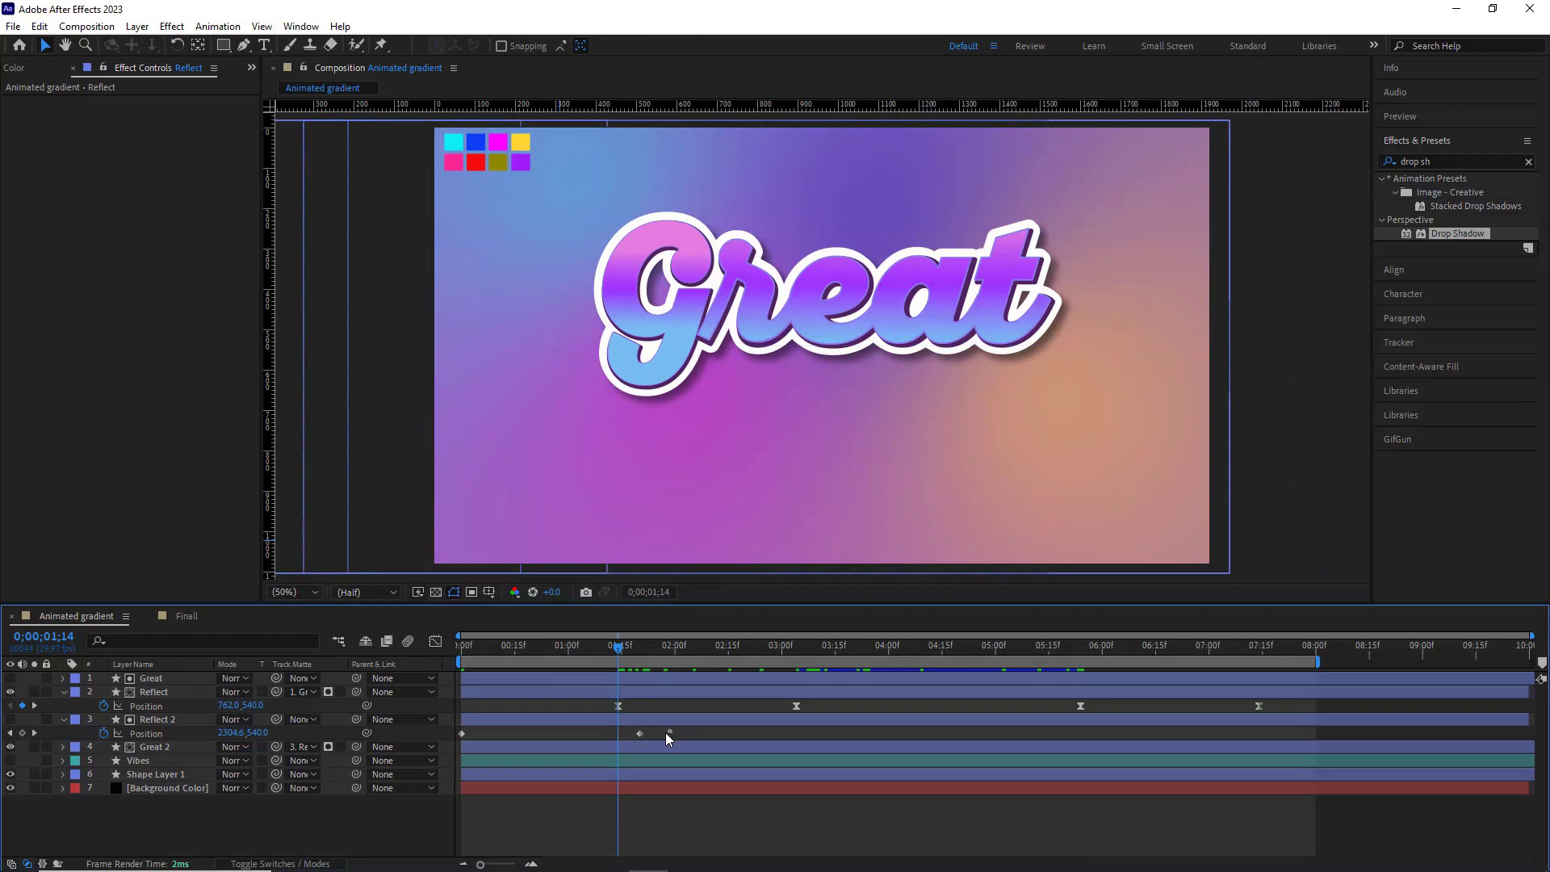
left_click_drag(665, 736, 618, 734)
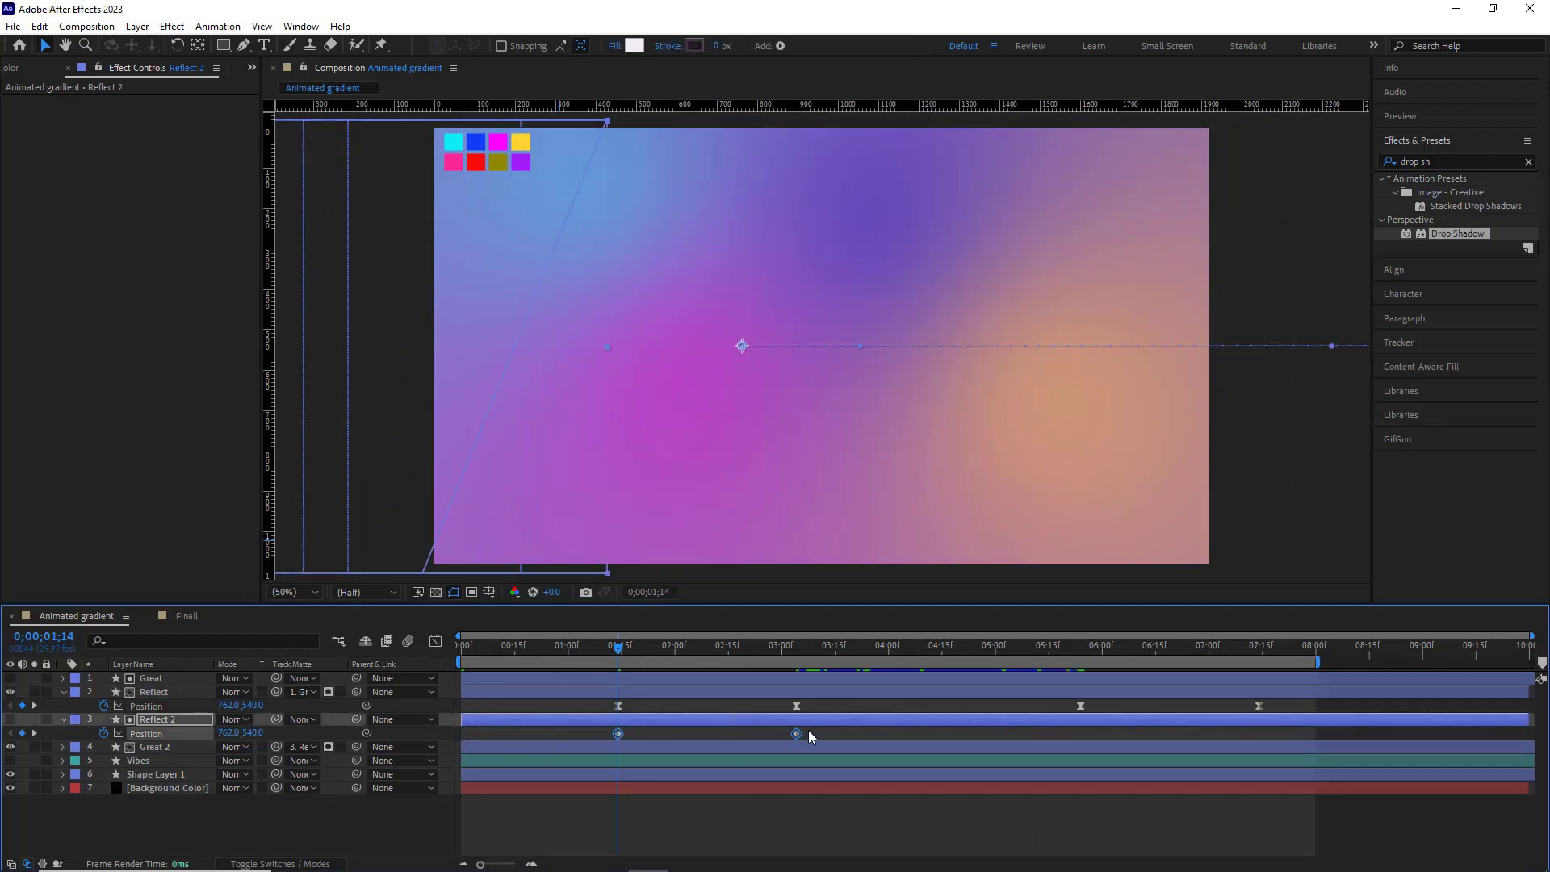
left_click_drag(812, 736, 573, 744)
key("ctrl+c")
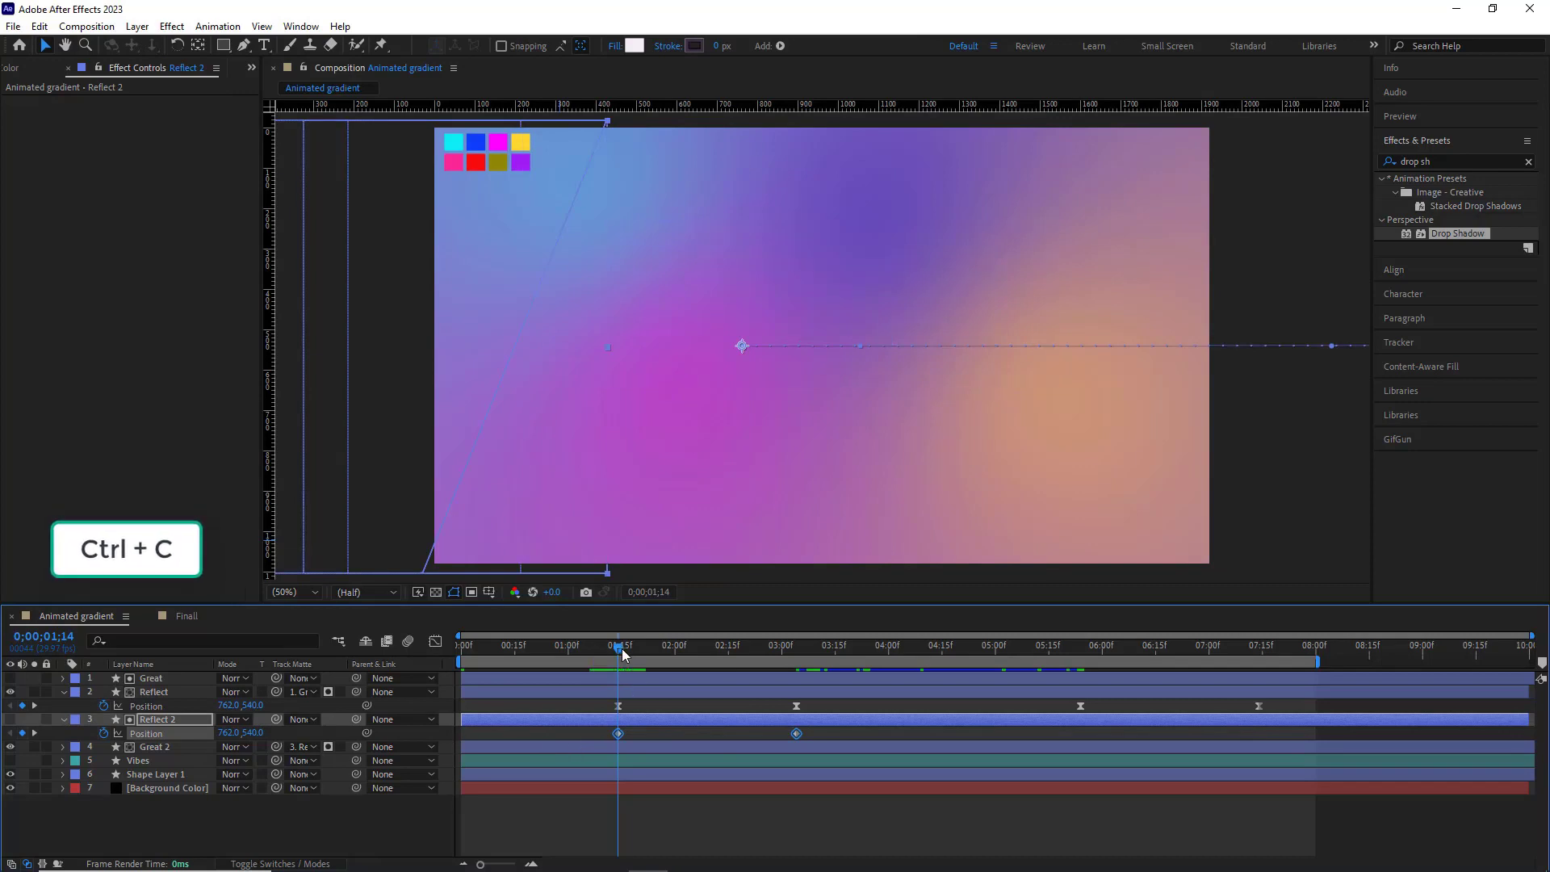
left_click_drag(622, 654, 1081, 657)
key("ctrl+v")
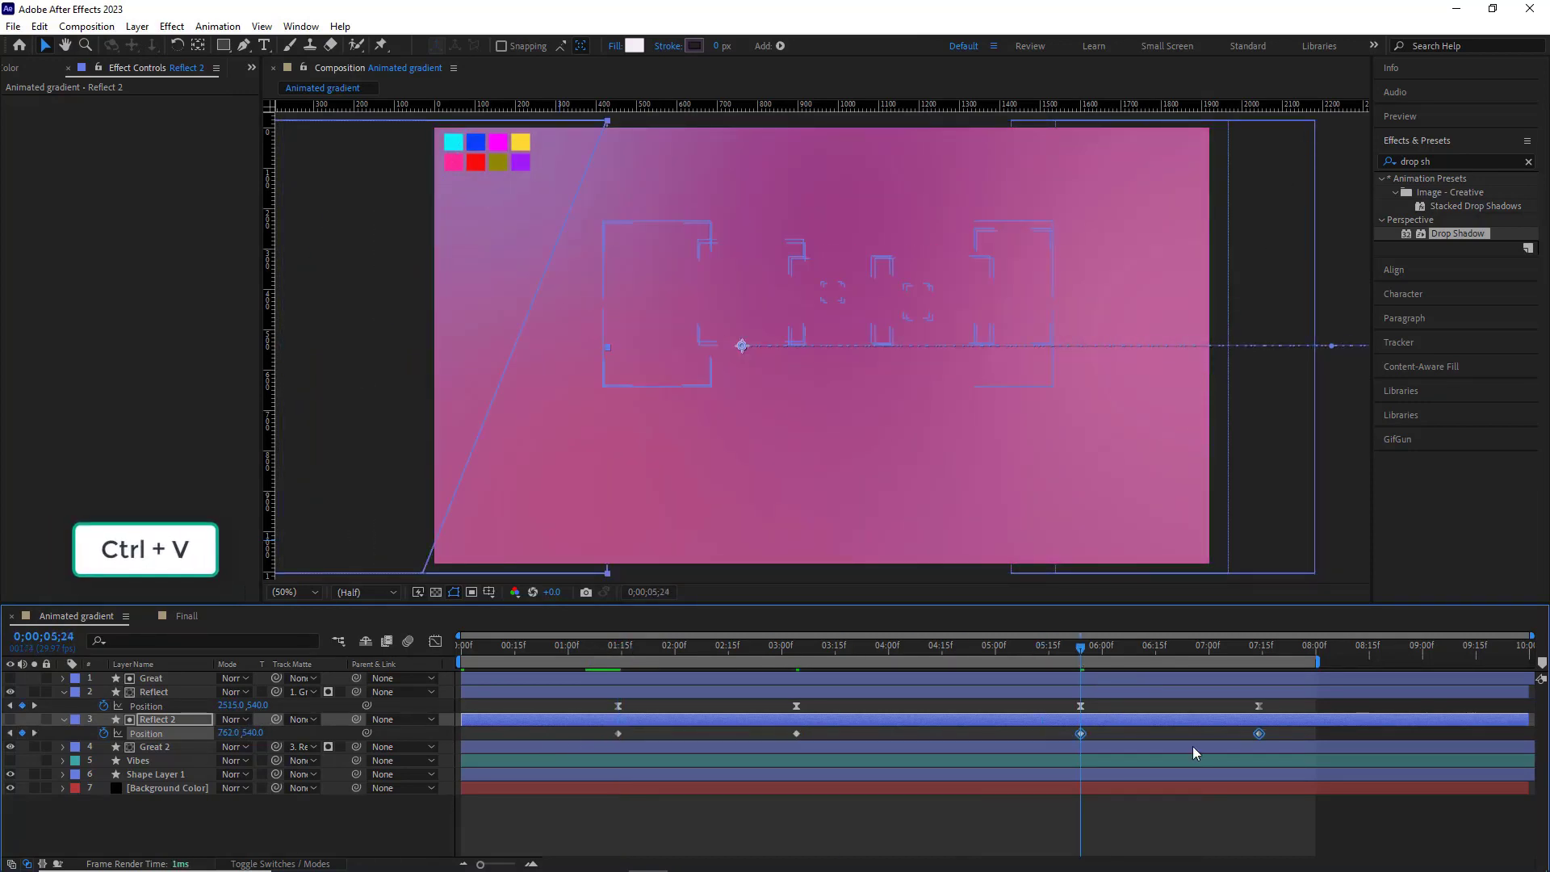
Apply Easy Ease In to all four Reflect 2 Position keyframes
left_click_drag(1295, 729, 623, 736)
right_click(618, 734)
mouse_move(767, 724)
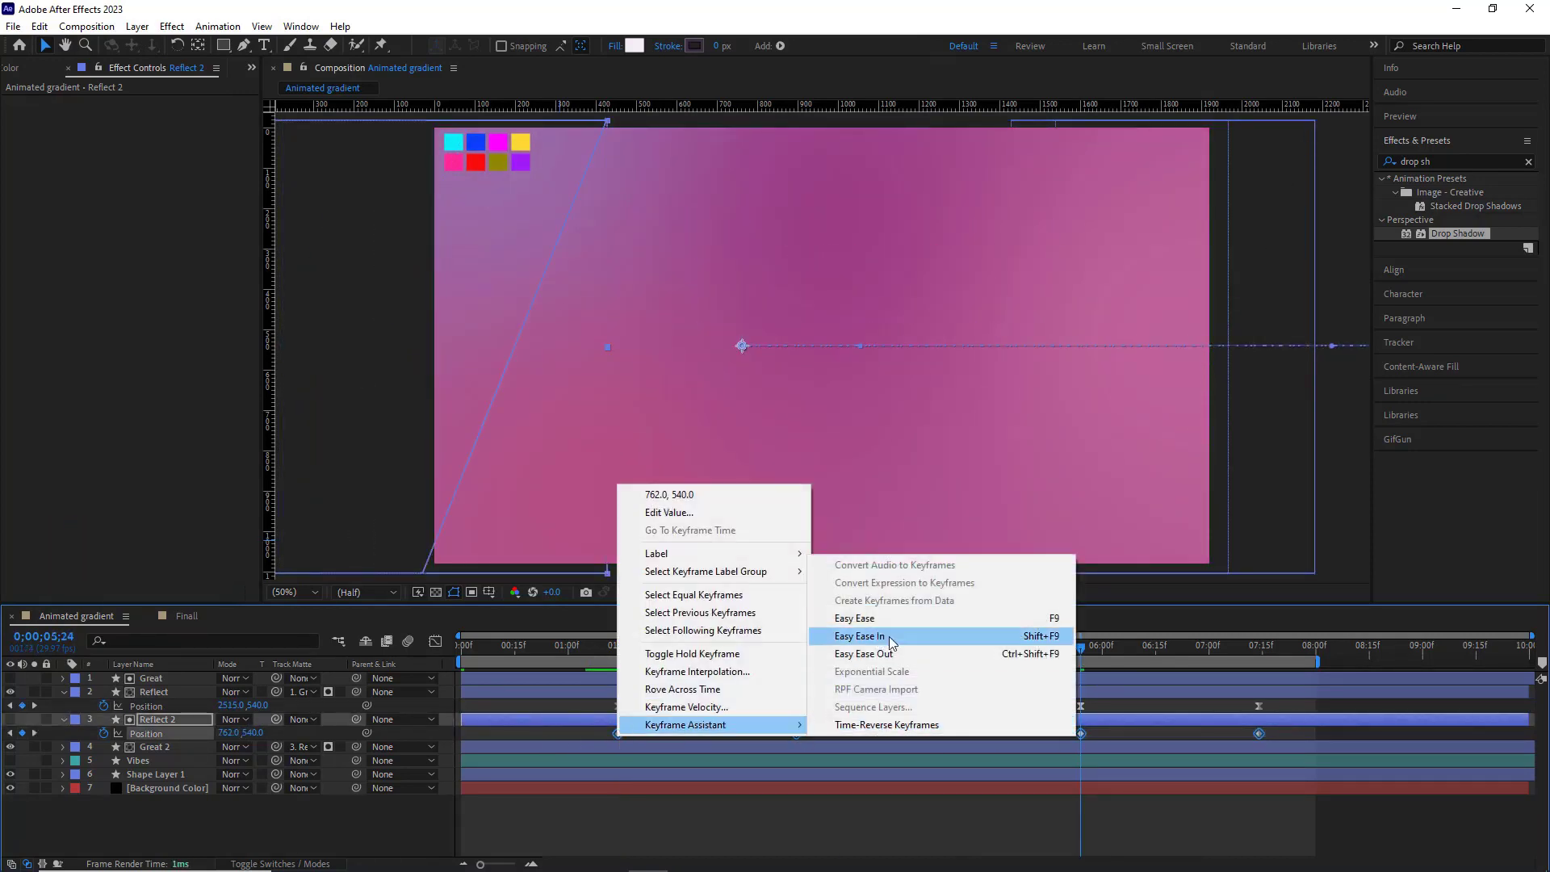
left_click(859, 636)
Time-reverse Reflect 2's later two Position keyframes
left_click(1266, 734)
left_click(1080, 735)
right_click(1080, 734)
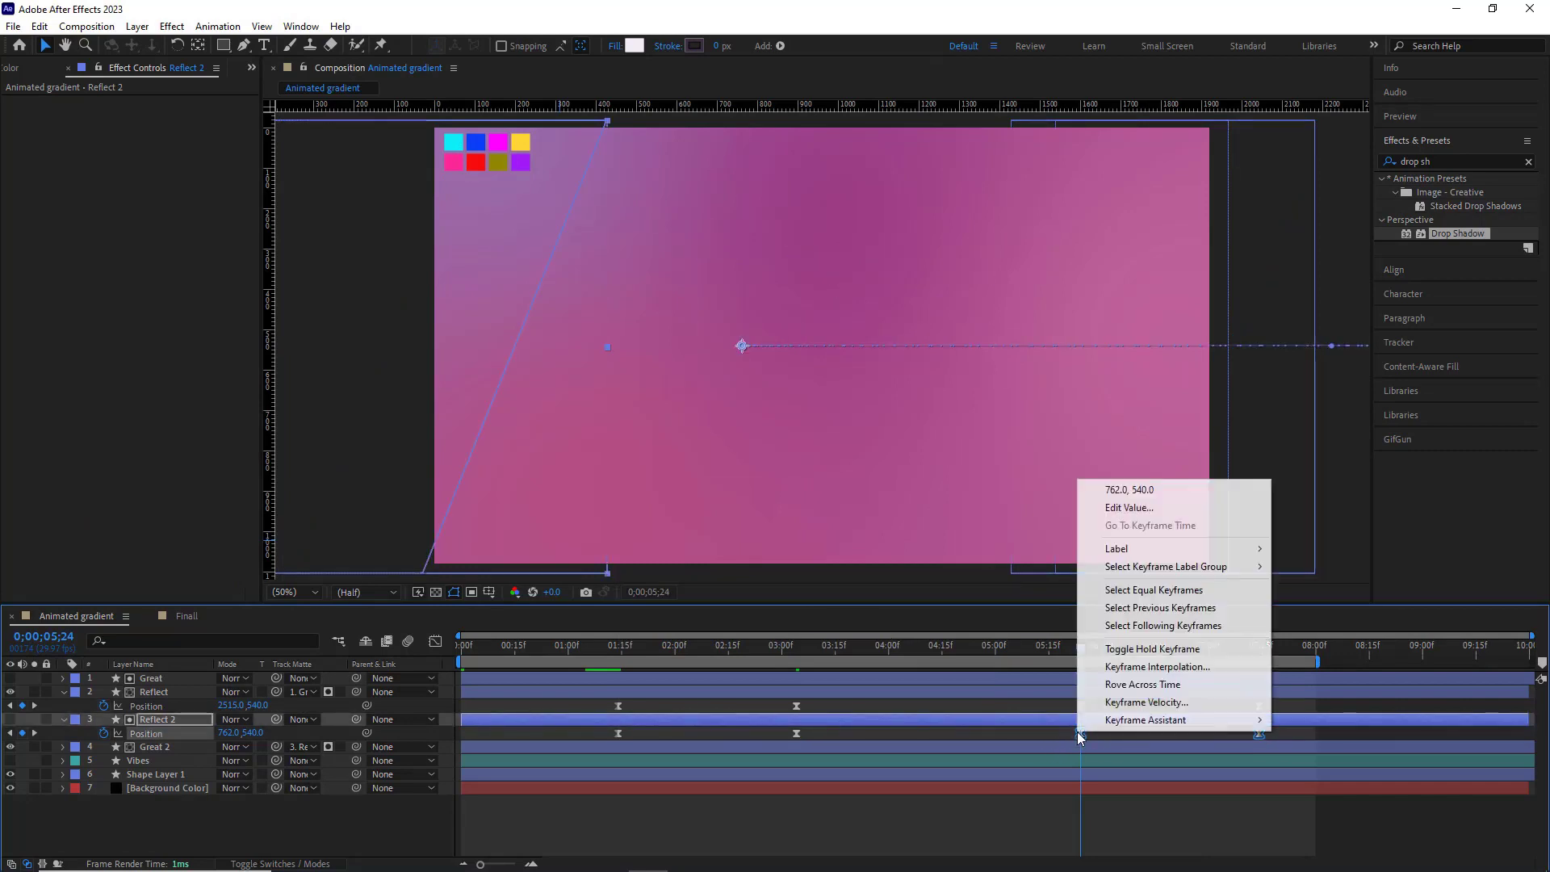
mouse_move(1146, 719)
left_click(1324, 809)
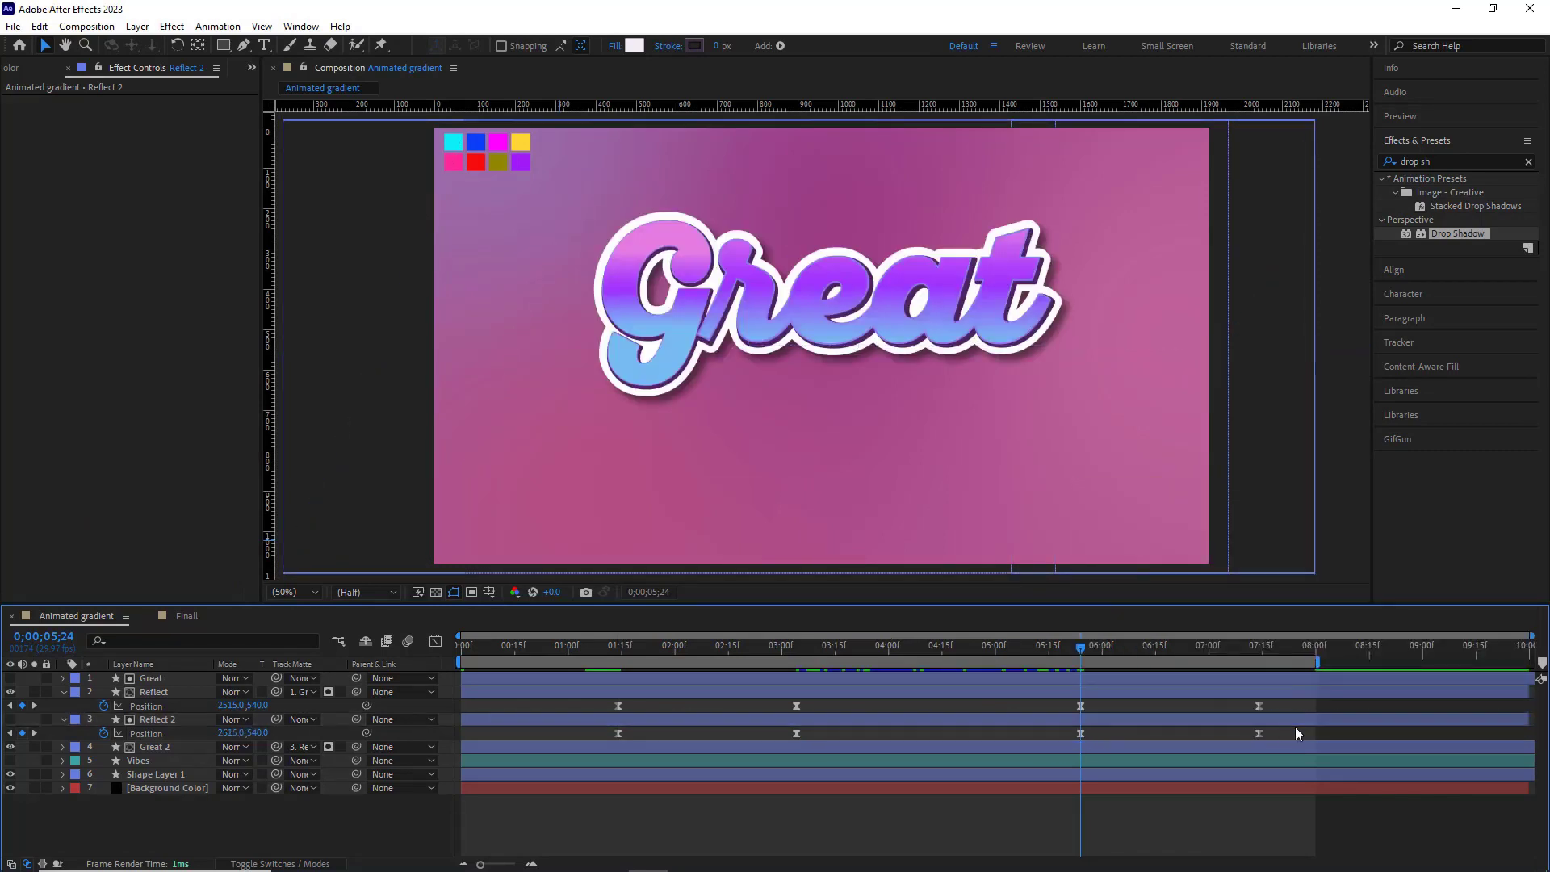
left_click_drag(1082, 651, 456, 651)
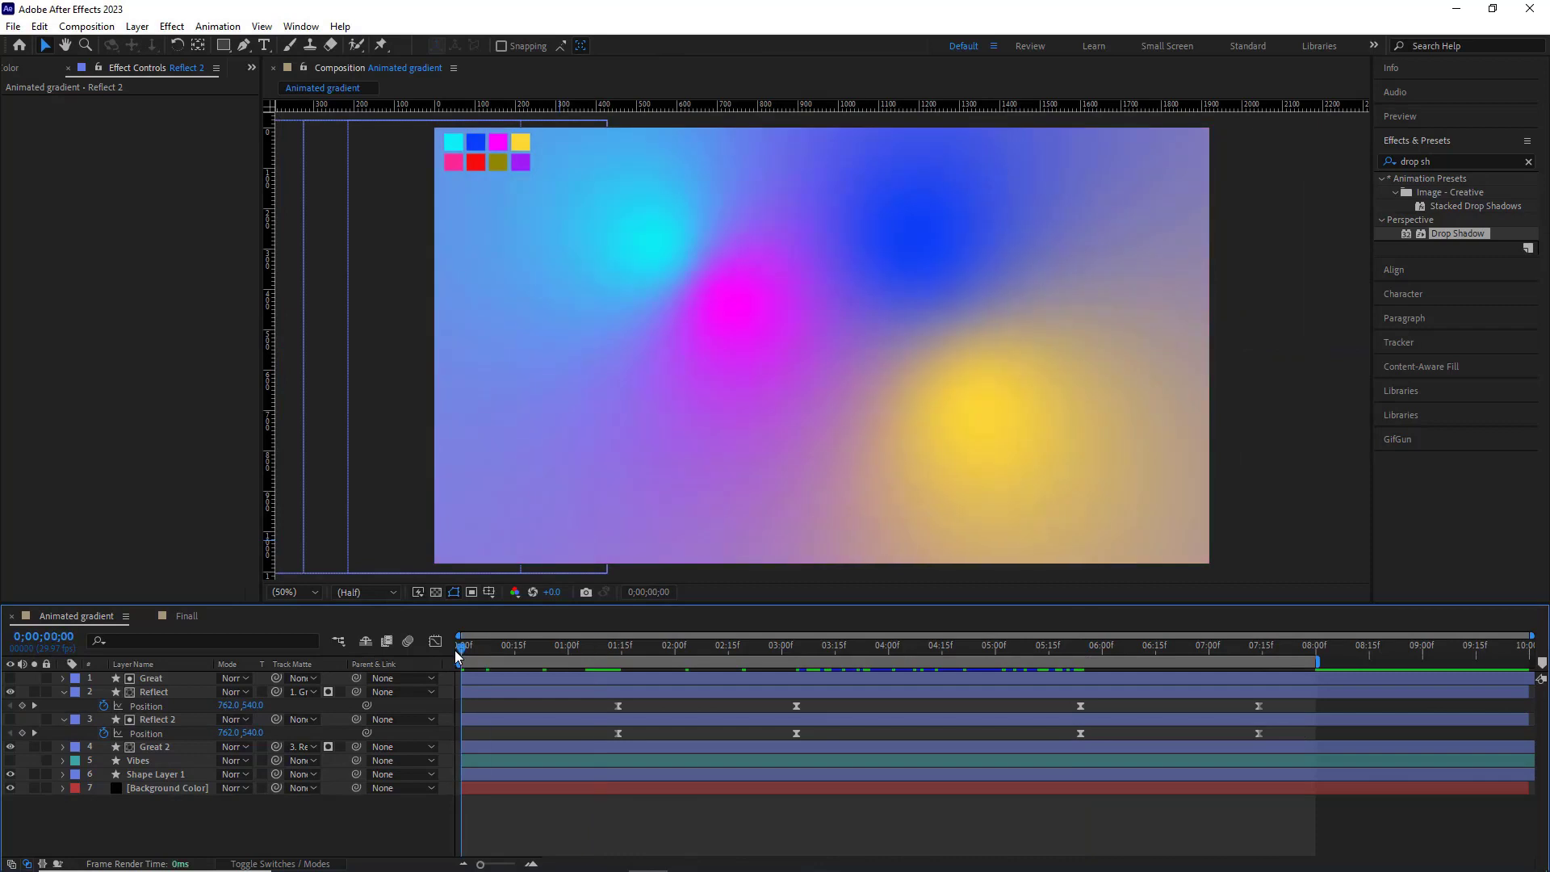
key("space")
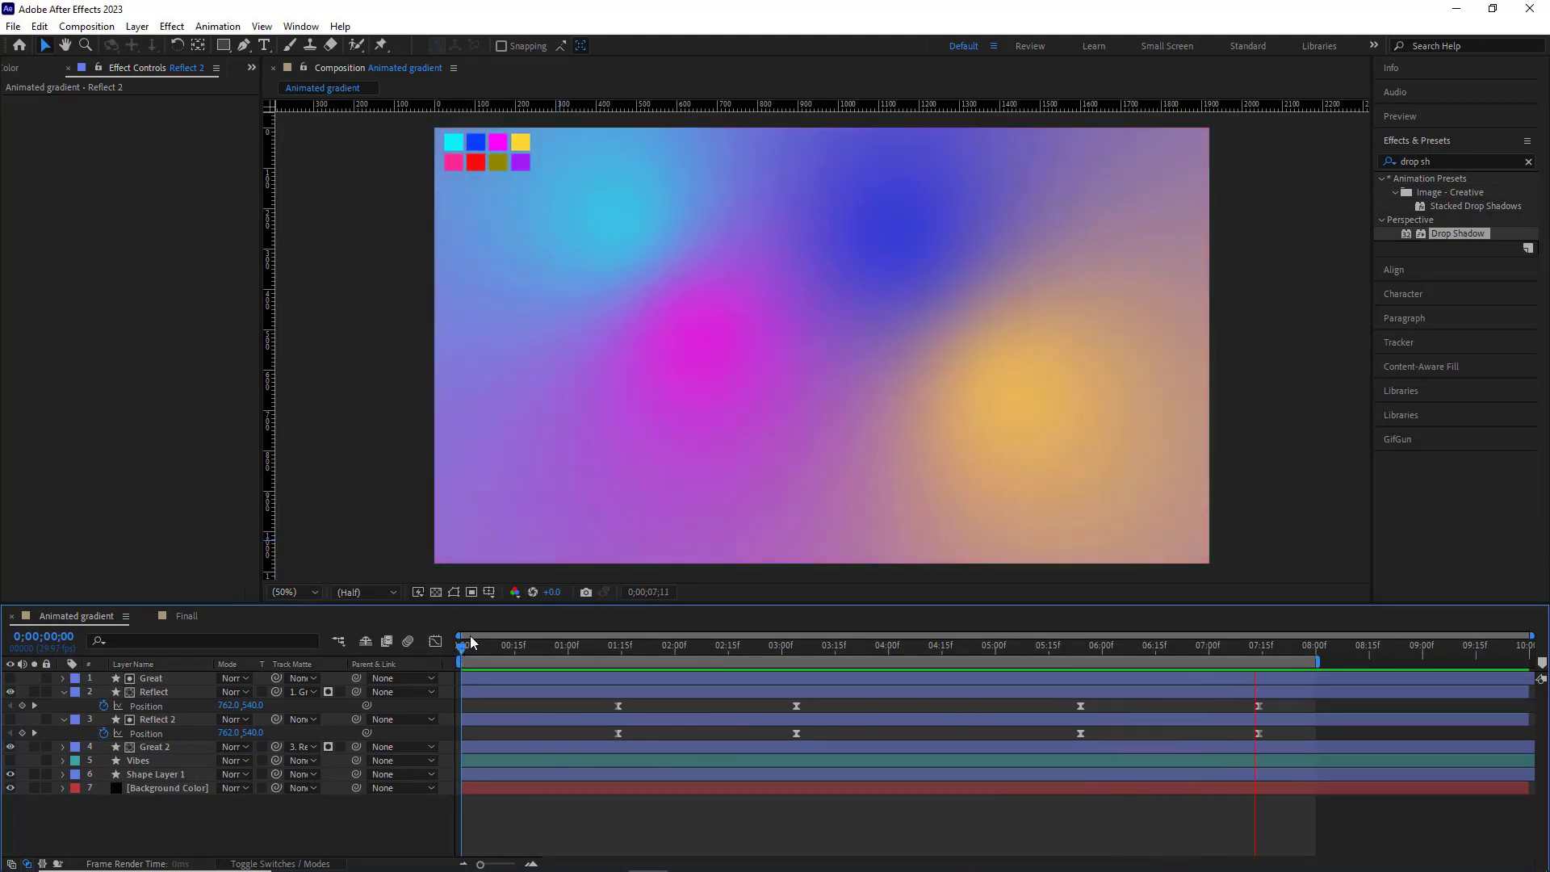
key("space")
left_click_drag(473, 653, 487, 654)
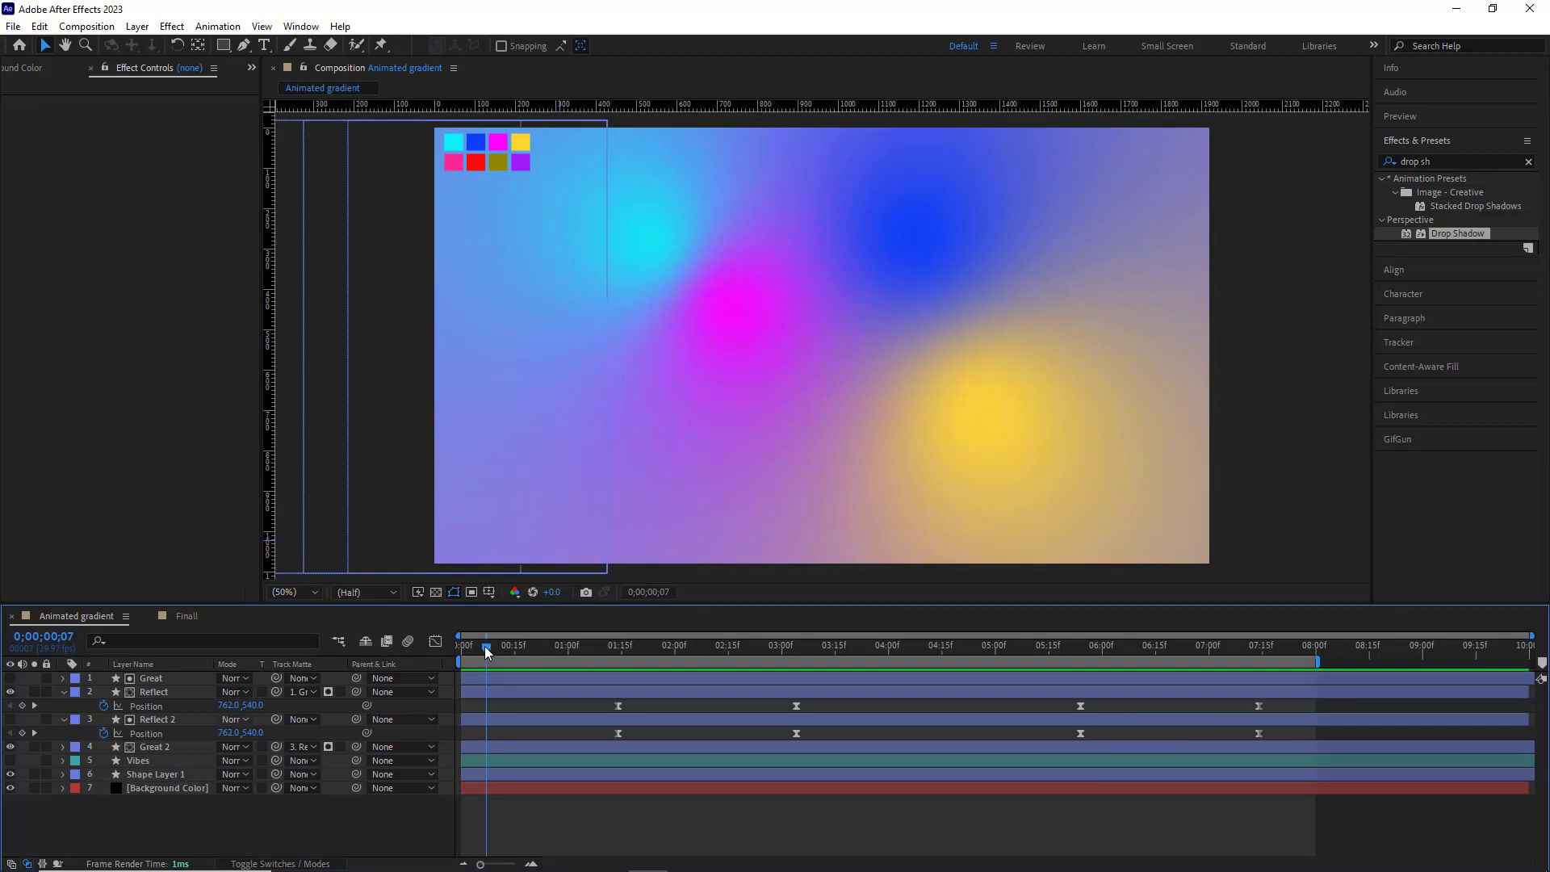
Collapse the Reflect and Reflect 2 layers and duplicate the Background Color layer
left_click(63, 692)
left_click(62, 703)
left_click(149, 758)
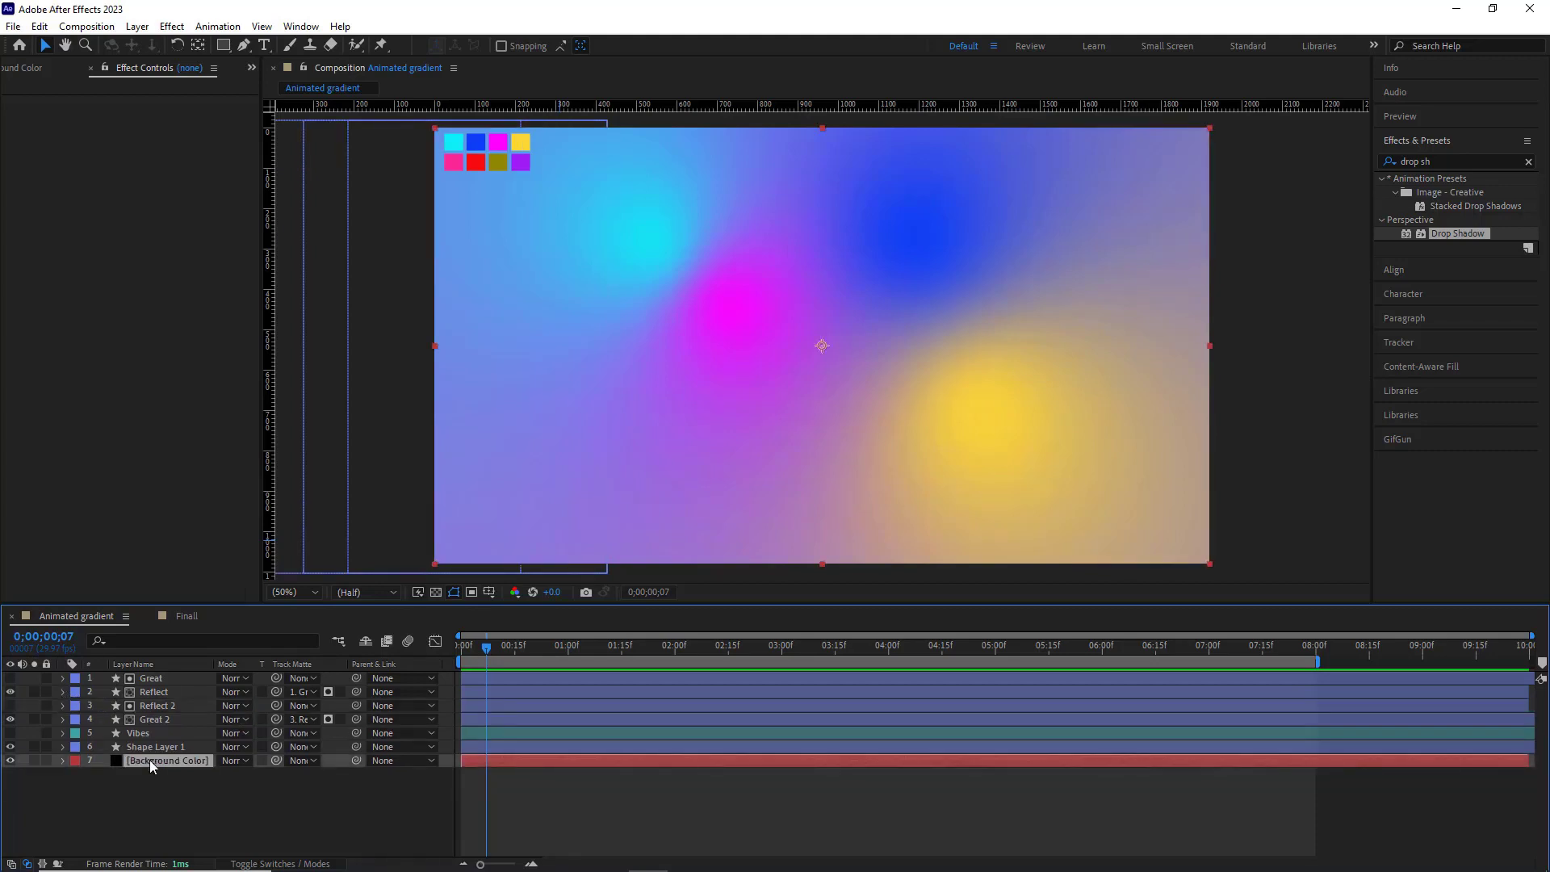
key("ctrl+d")
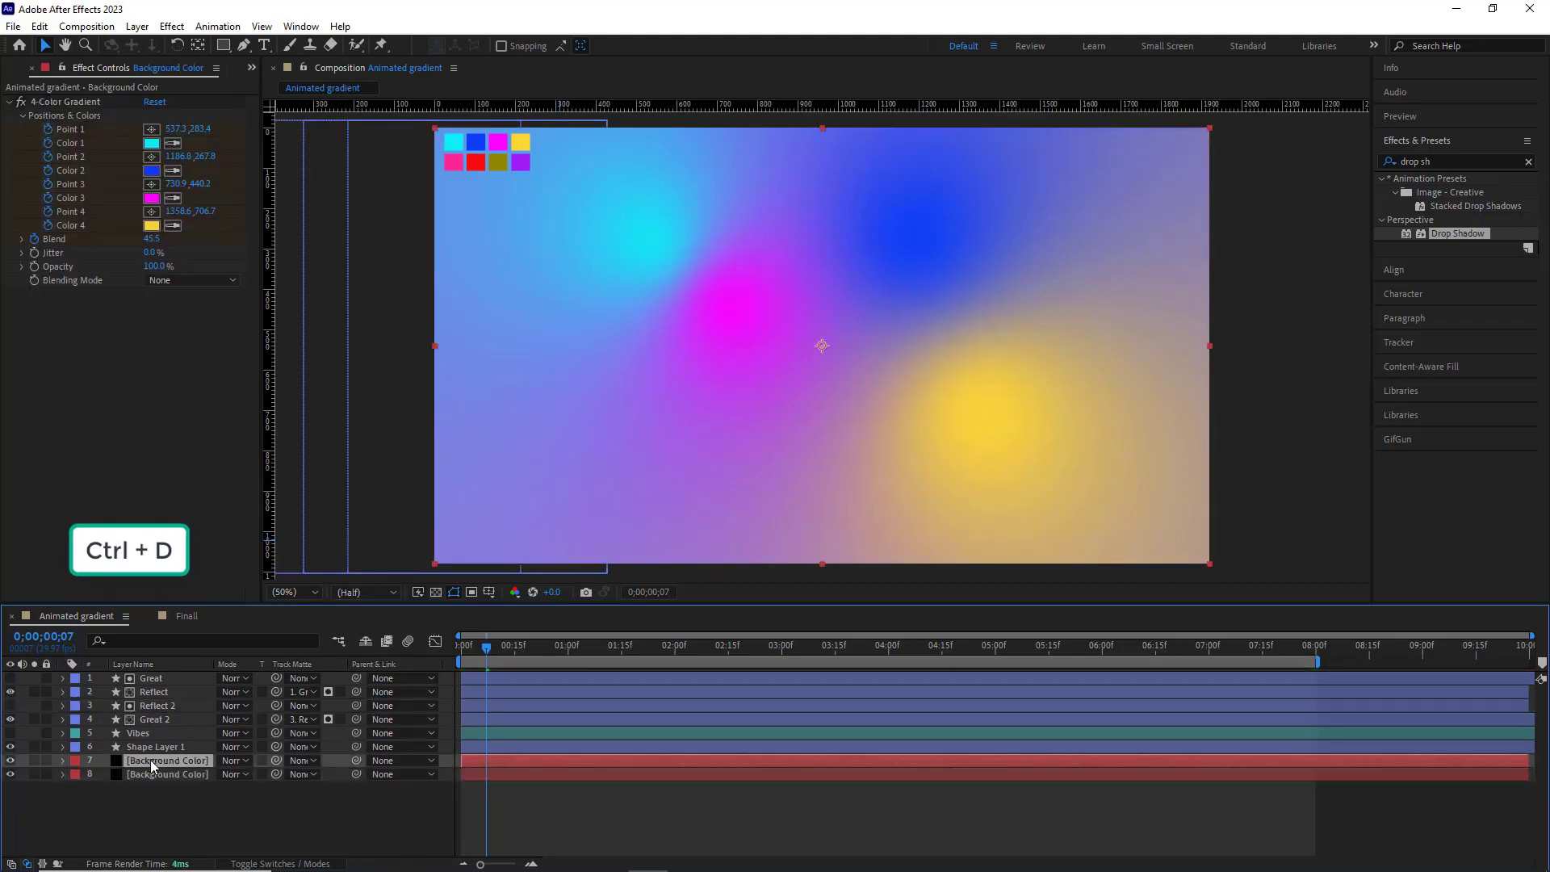
Rename the duplicate 'BG Great', set Great as its track matte, and start it earlier
key("Return")
type("BG Great")
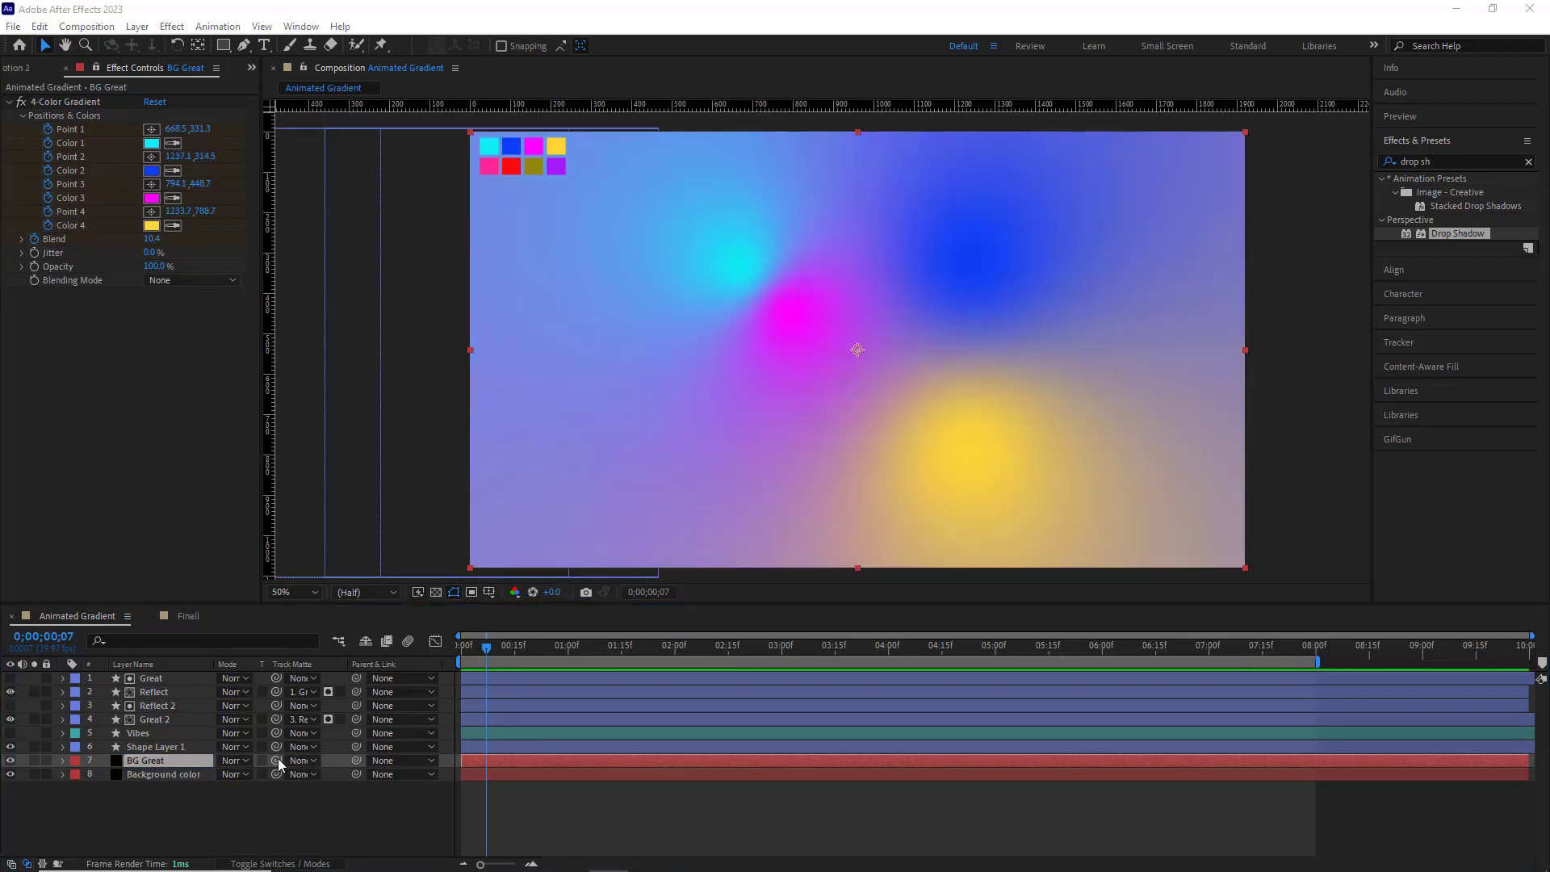
left_click_drag(278, 758, 163, 682)
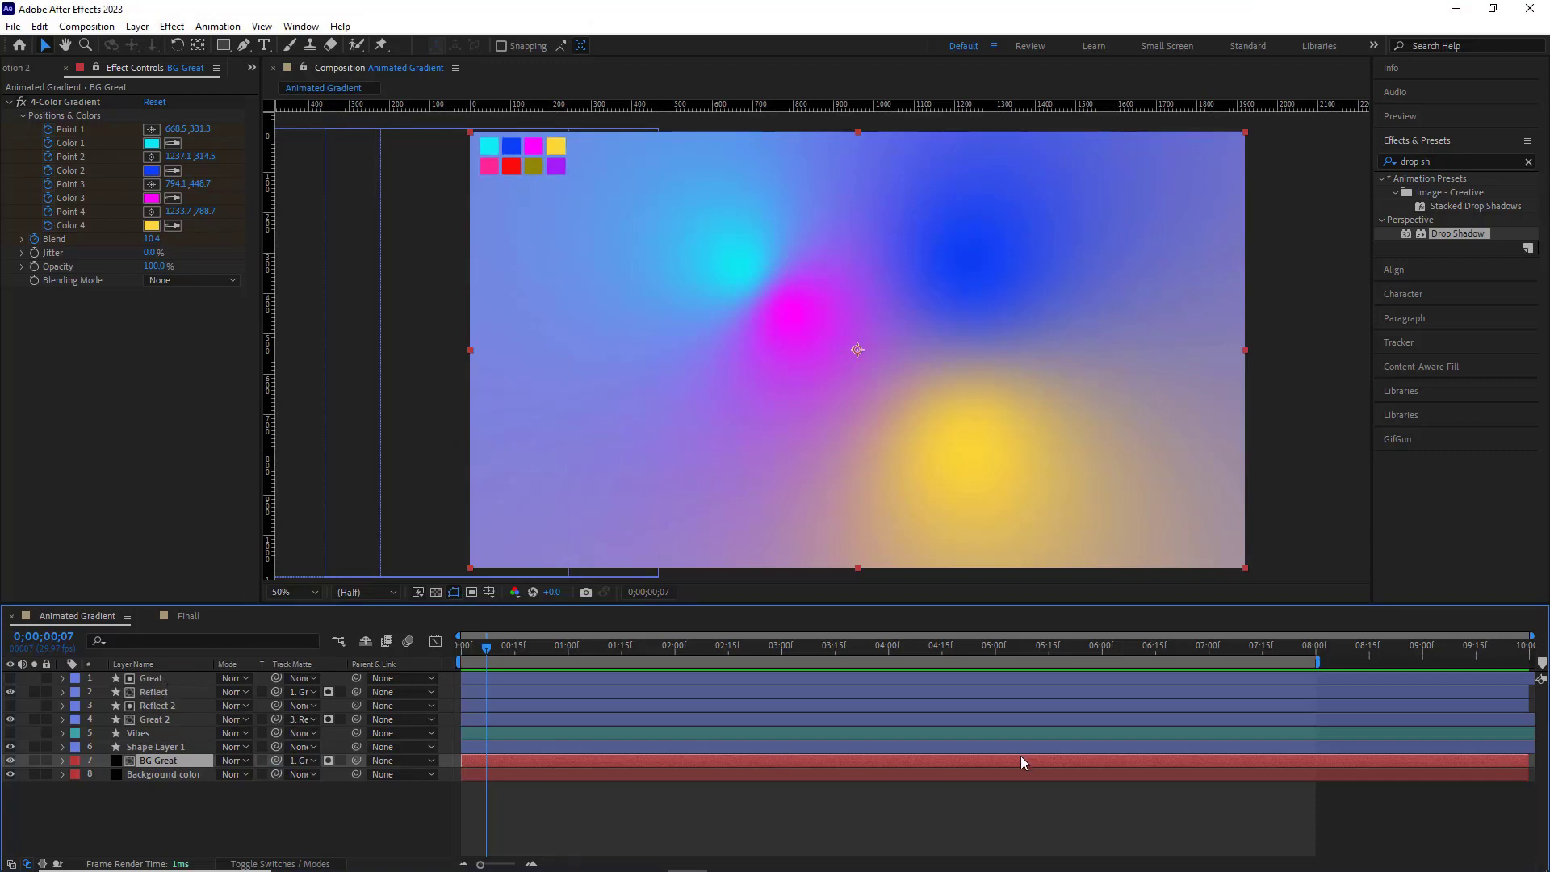
left_click_drag(1021, 759, 952, 754)
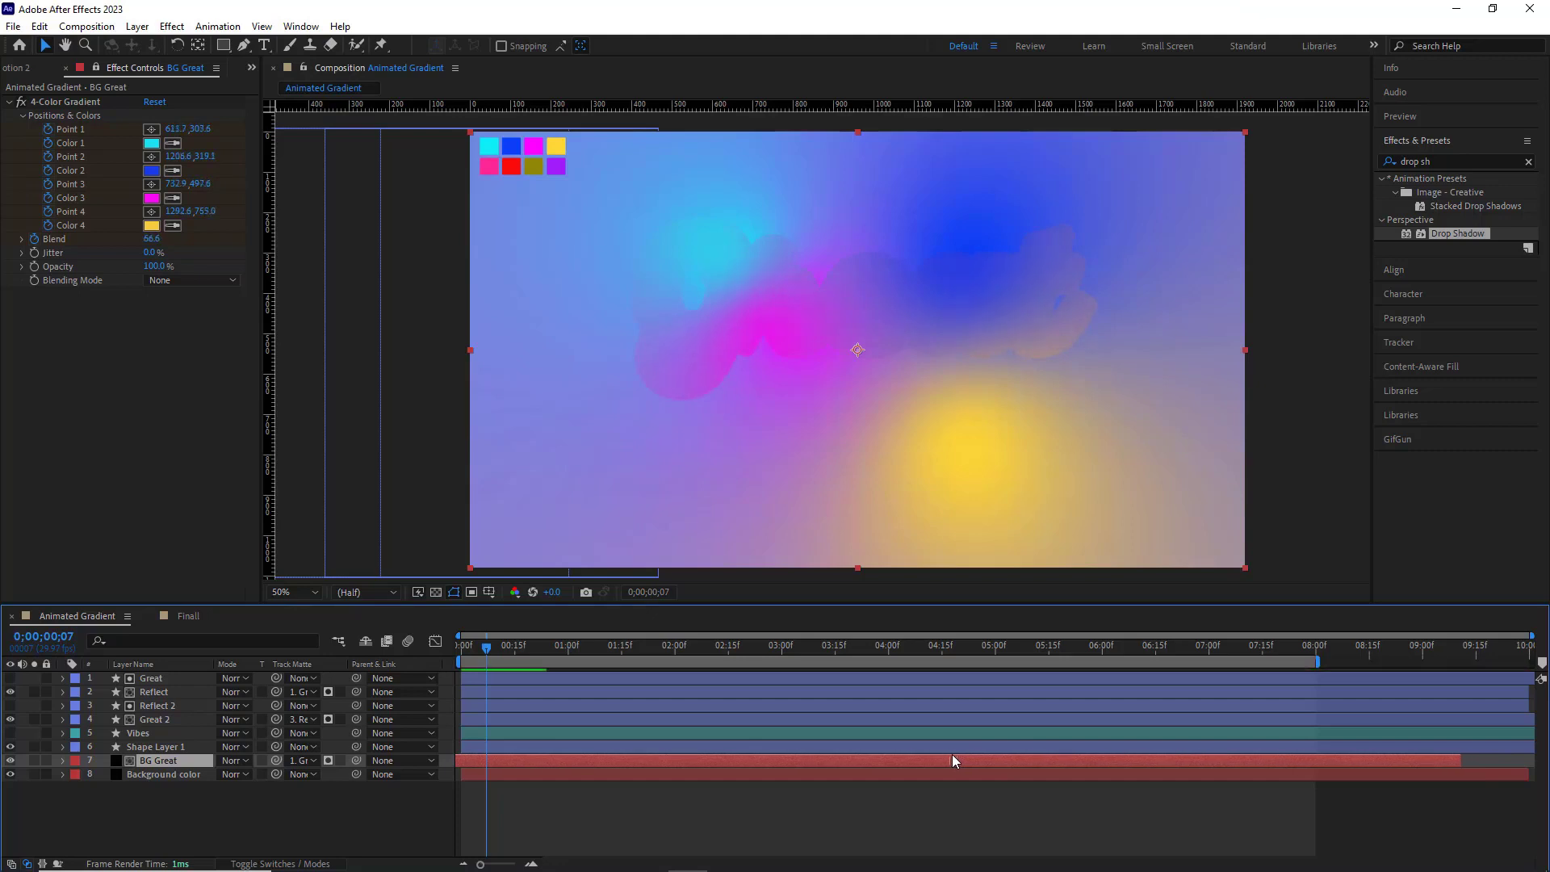
left_click(462, 656)
key("space")
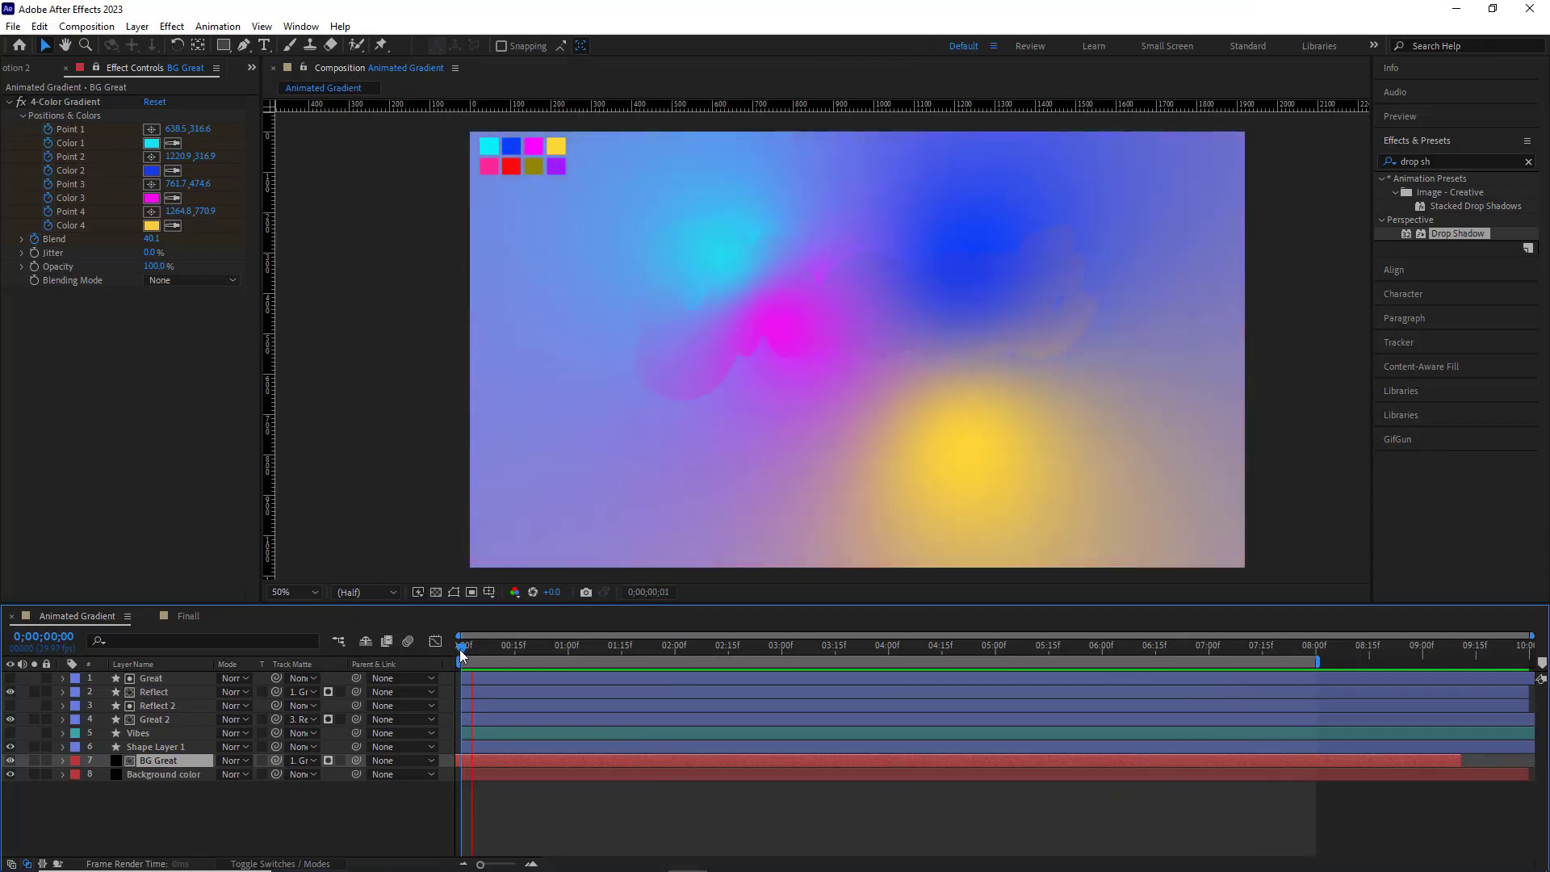
key("space")
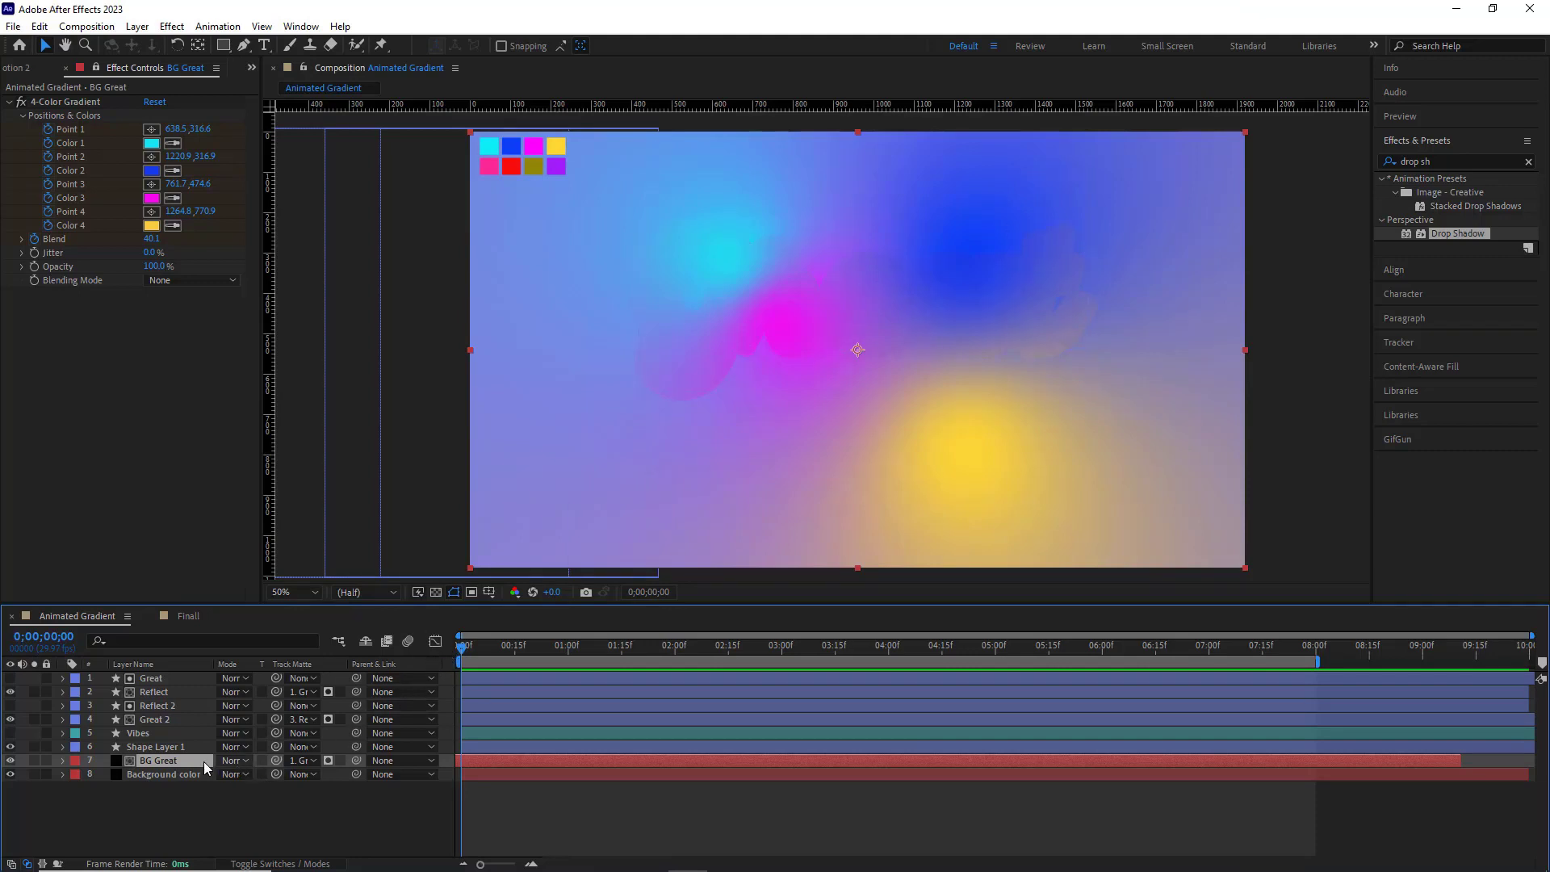
Keyframe BG Great's opacity from 0% at 0;00 to 100% at 0;20
key("t")
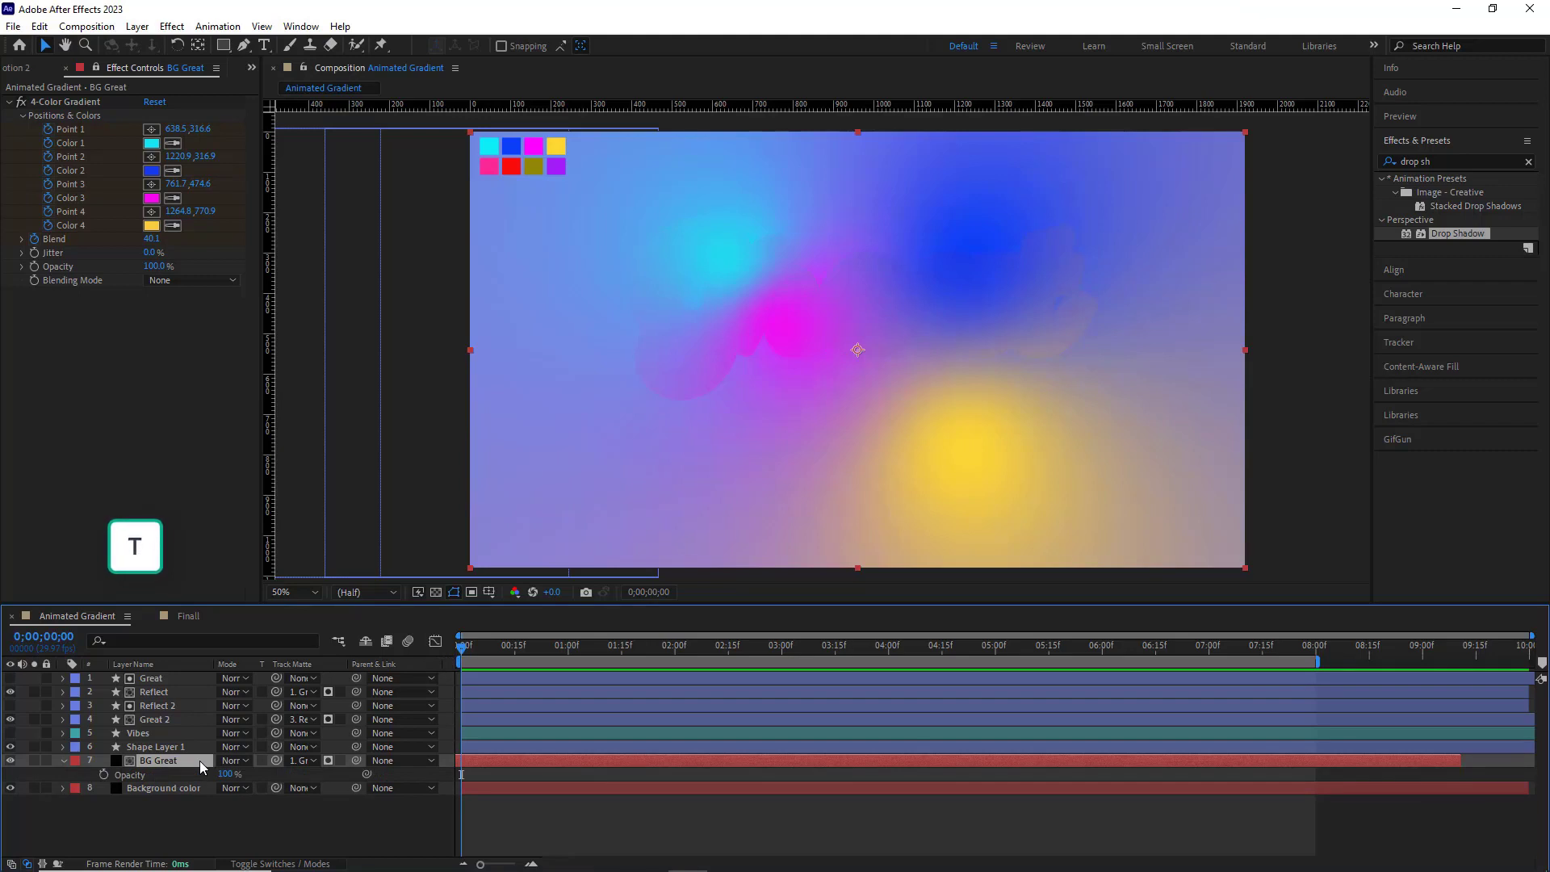
left_click(104, 775)
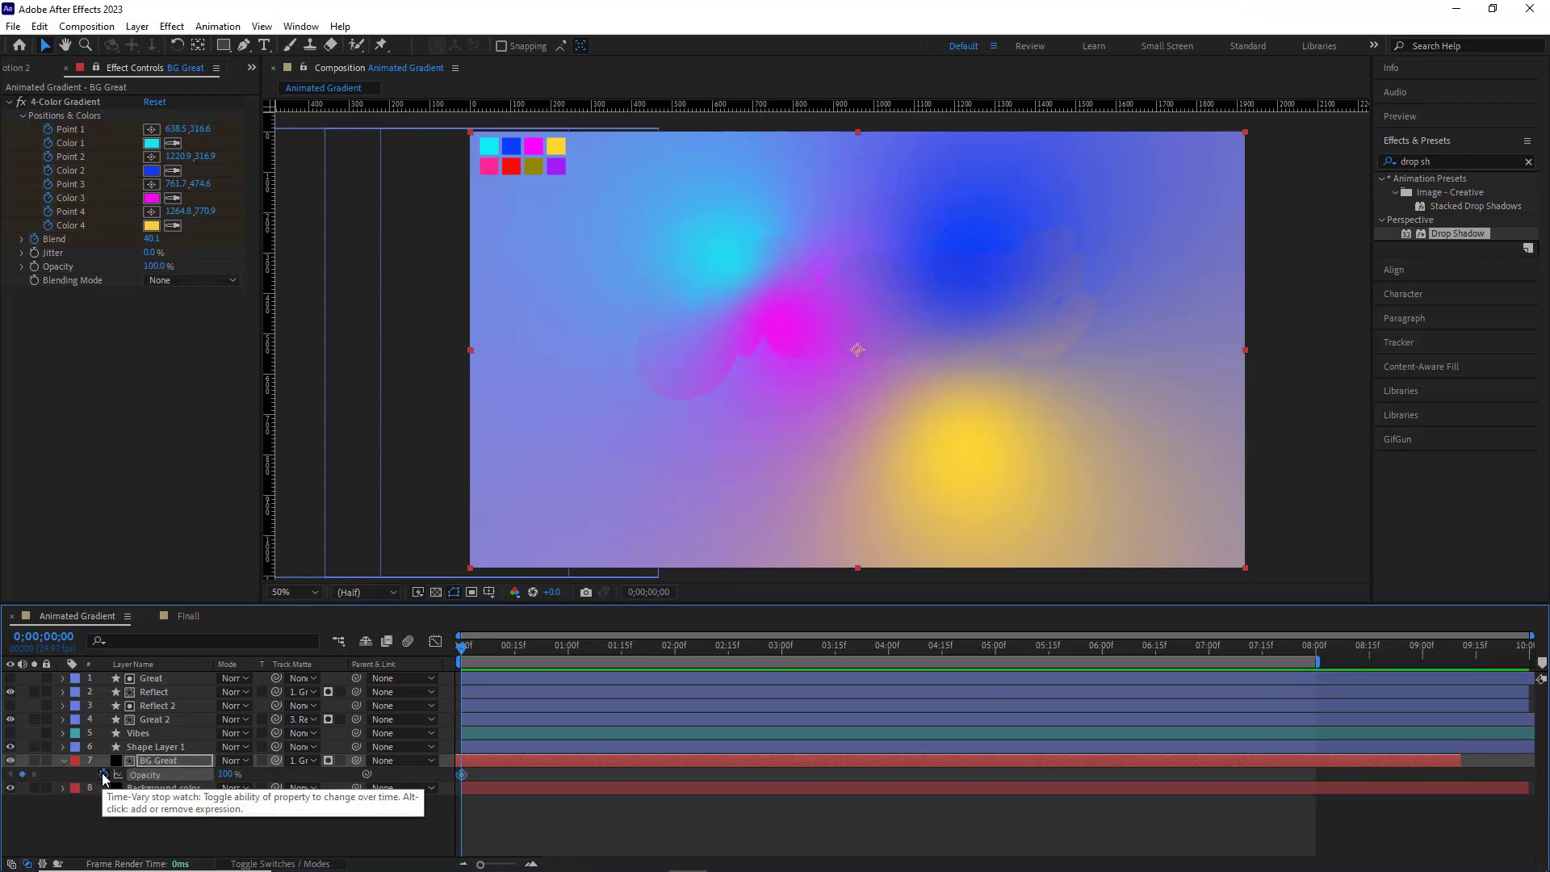
key("shift+Page_Down")
key("shift+Page_Down")
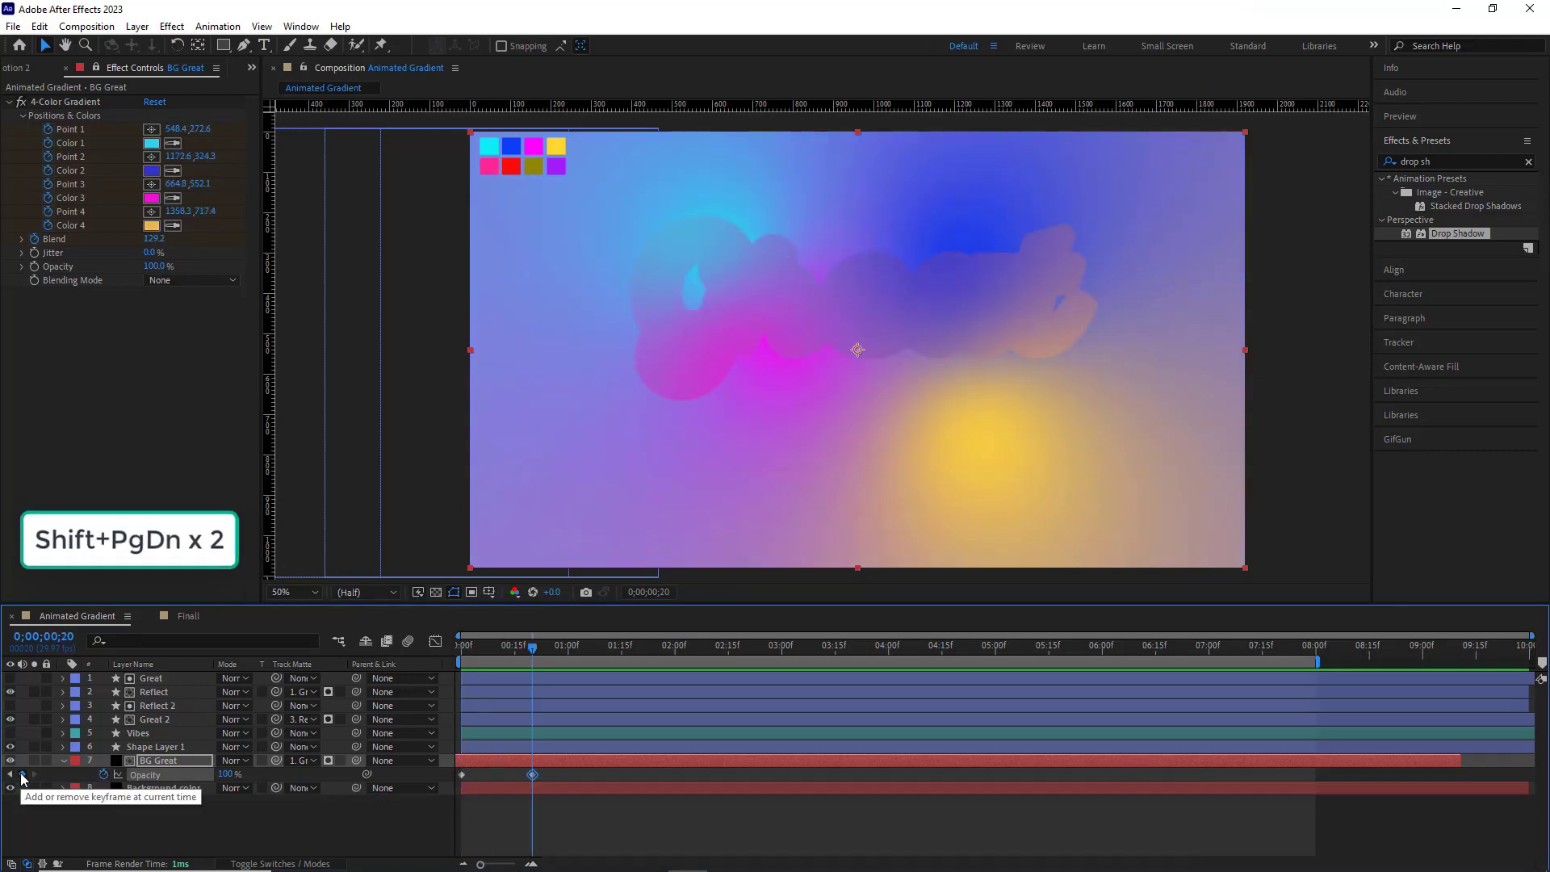
left_click(23, 775)
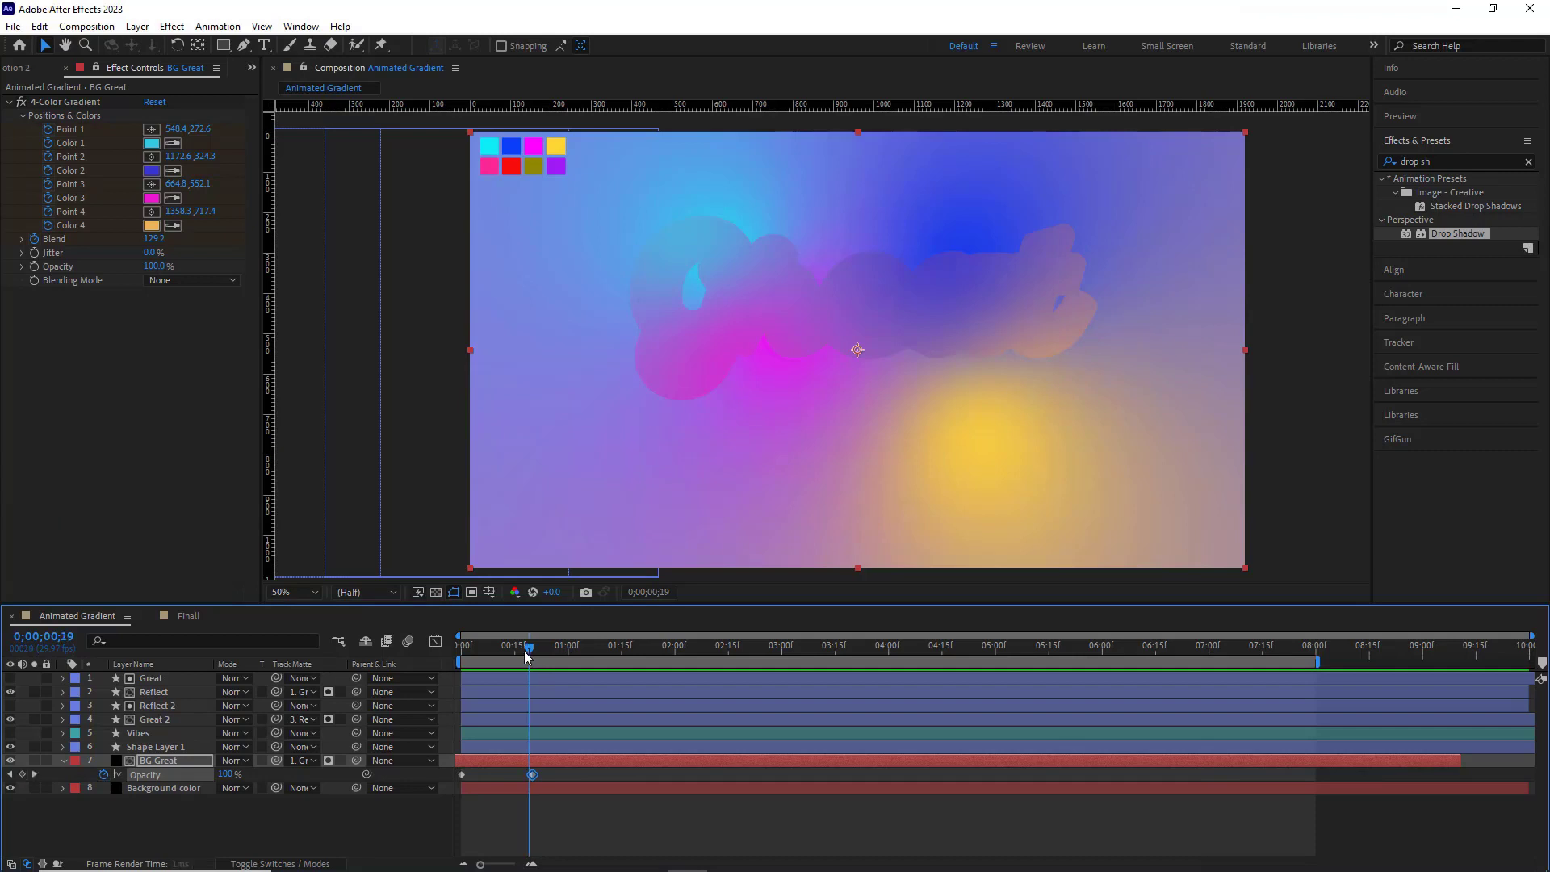
left_click_drag(532, 656, 446, 657)
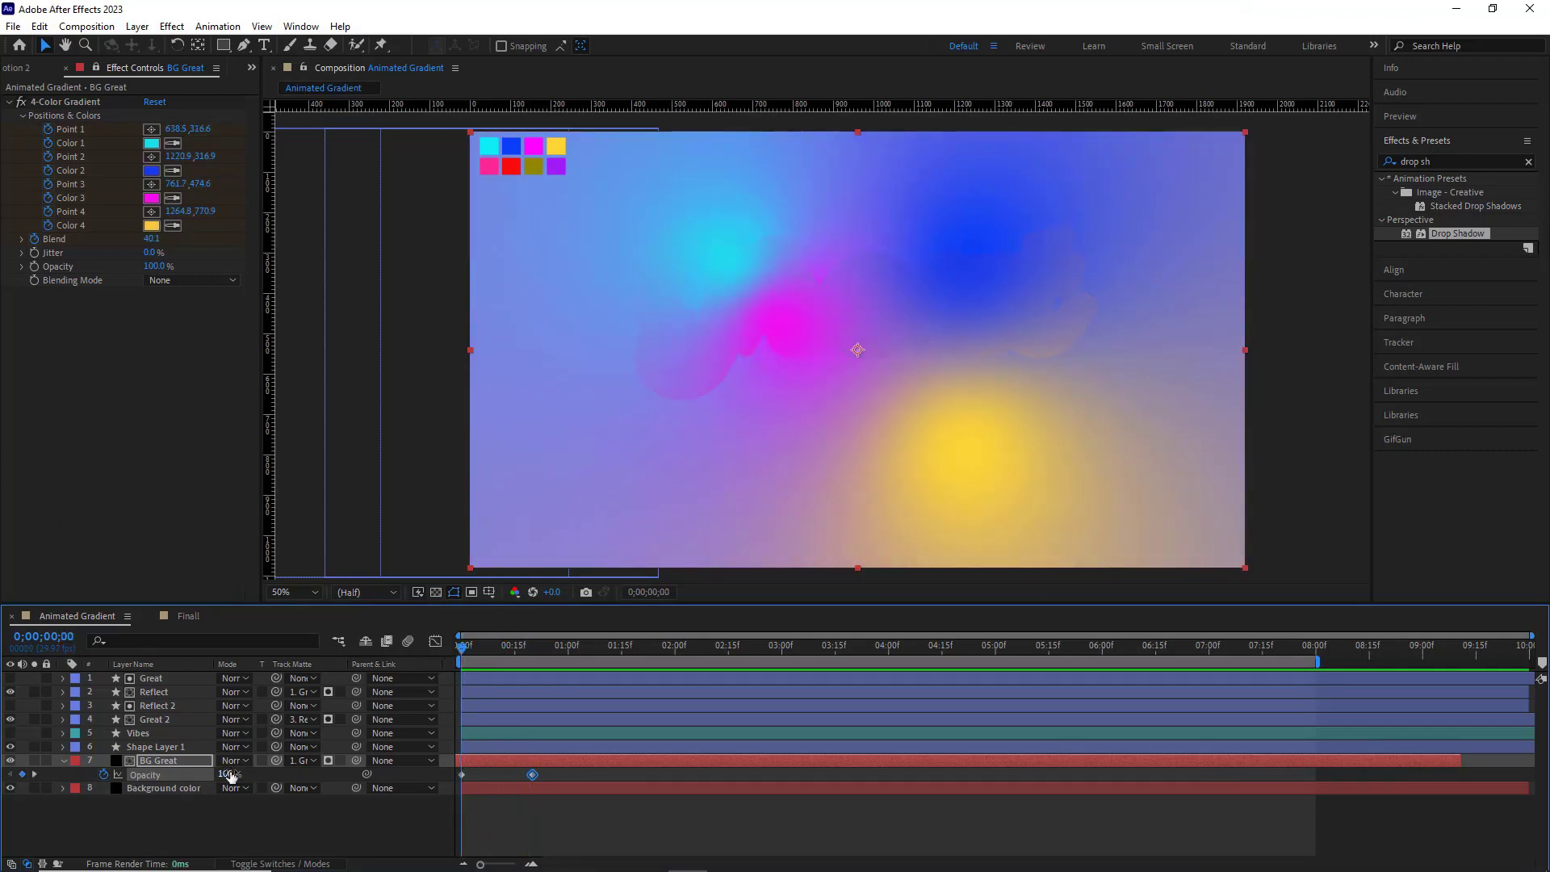
left_click_drag(227, 773, 156, 775)
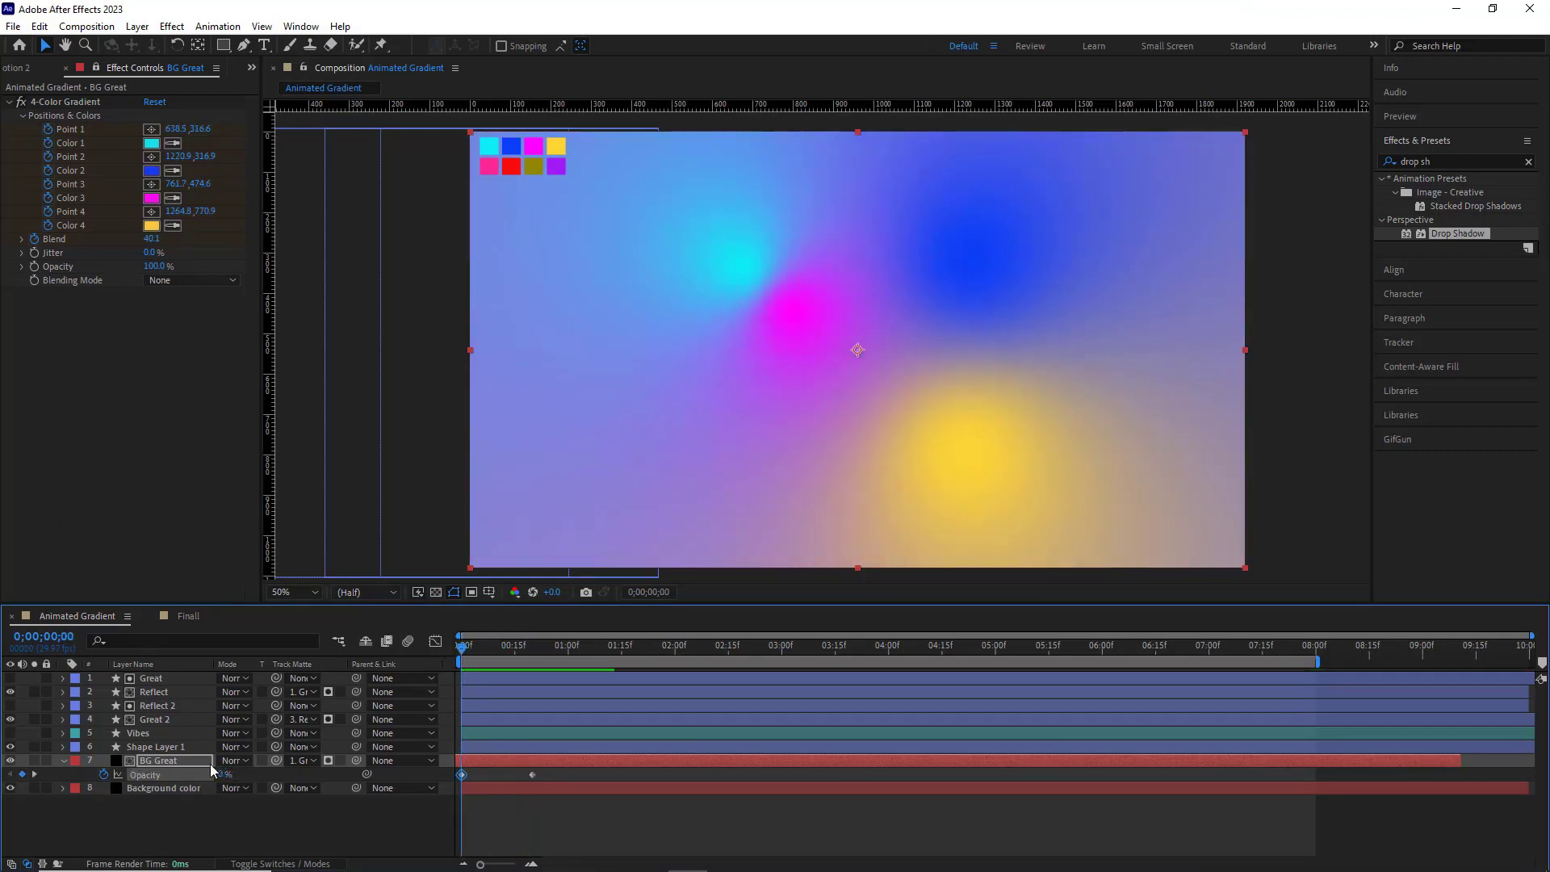
Copy both opacity keyframes to 0;00;07;08 and time-reverse them into a fade-out
left_click_drag(549, 772, 423, 781)
key("ctrl+c")
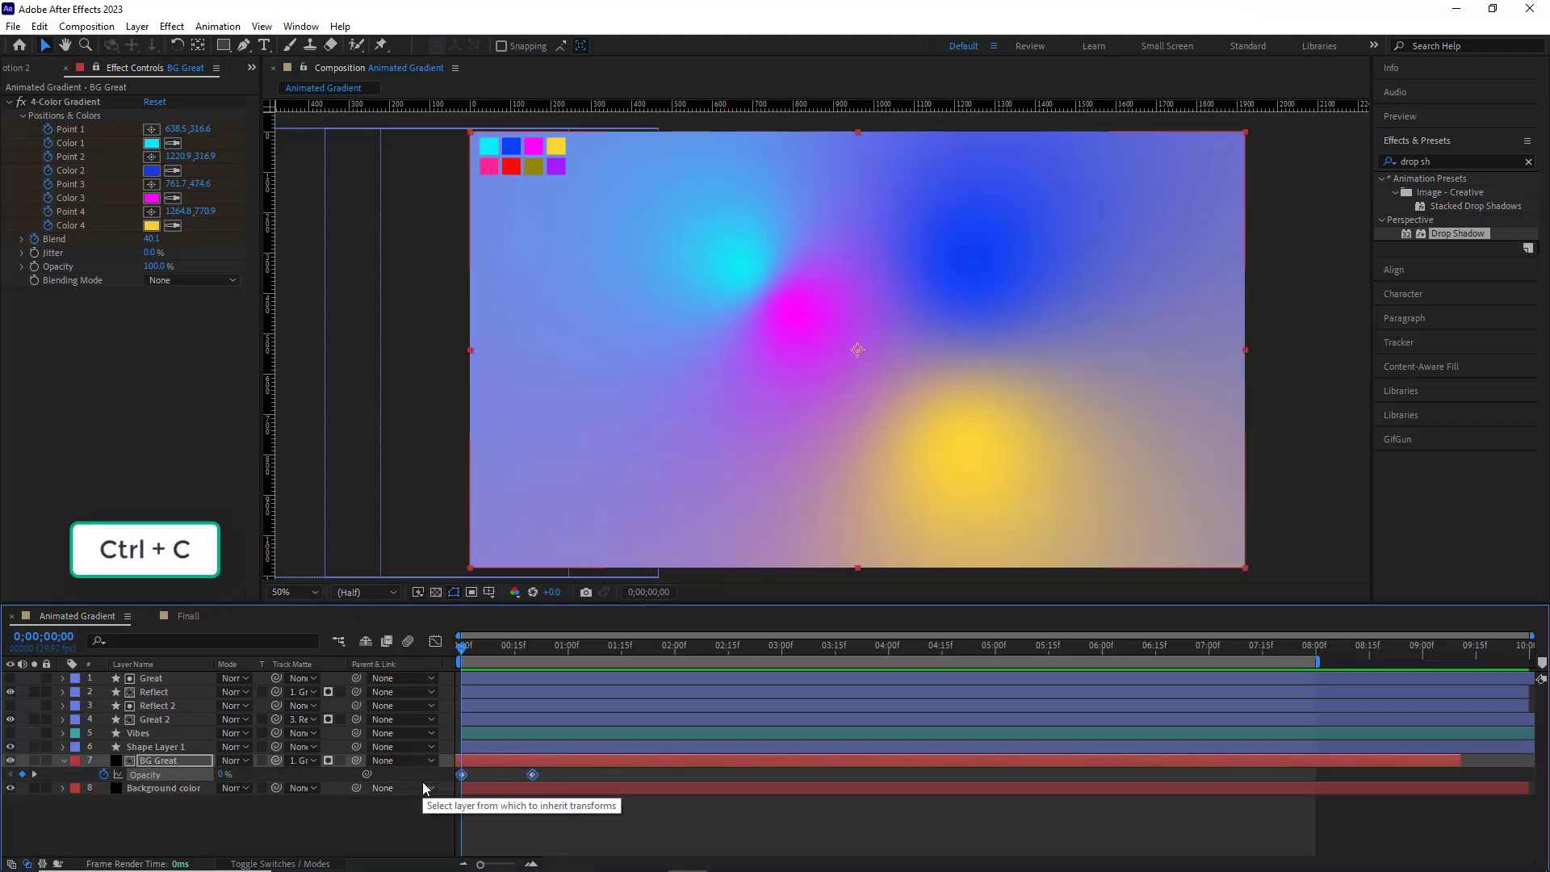
left_click_drag(461, 645, 1237, 705)
key("ctrl+v")
right_click(1245, 774)
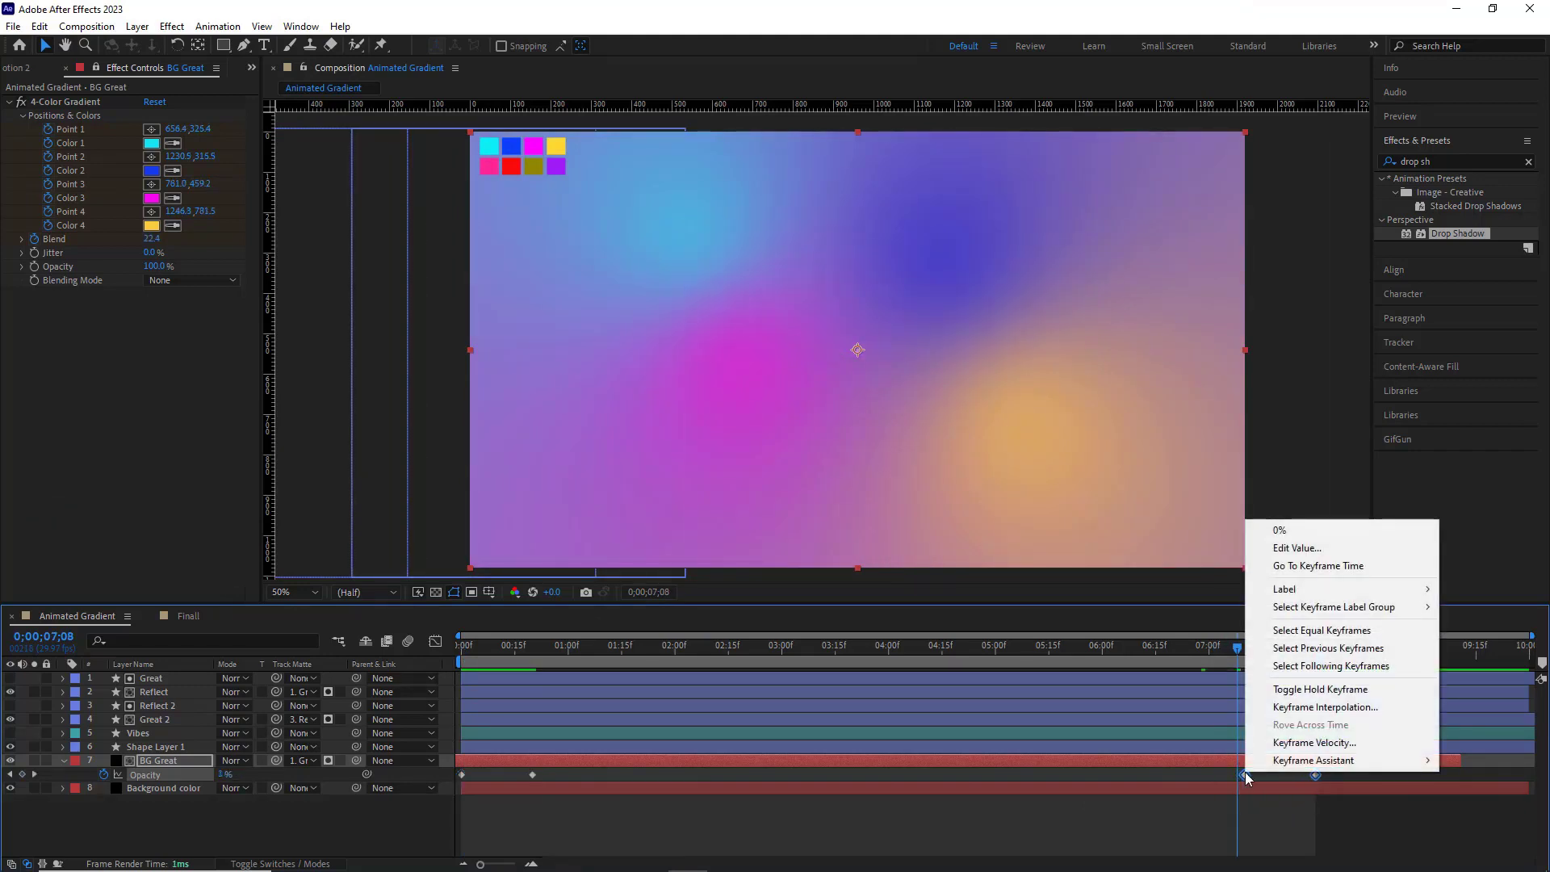
left_click(1177, 763)
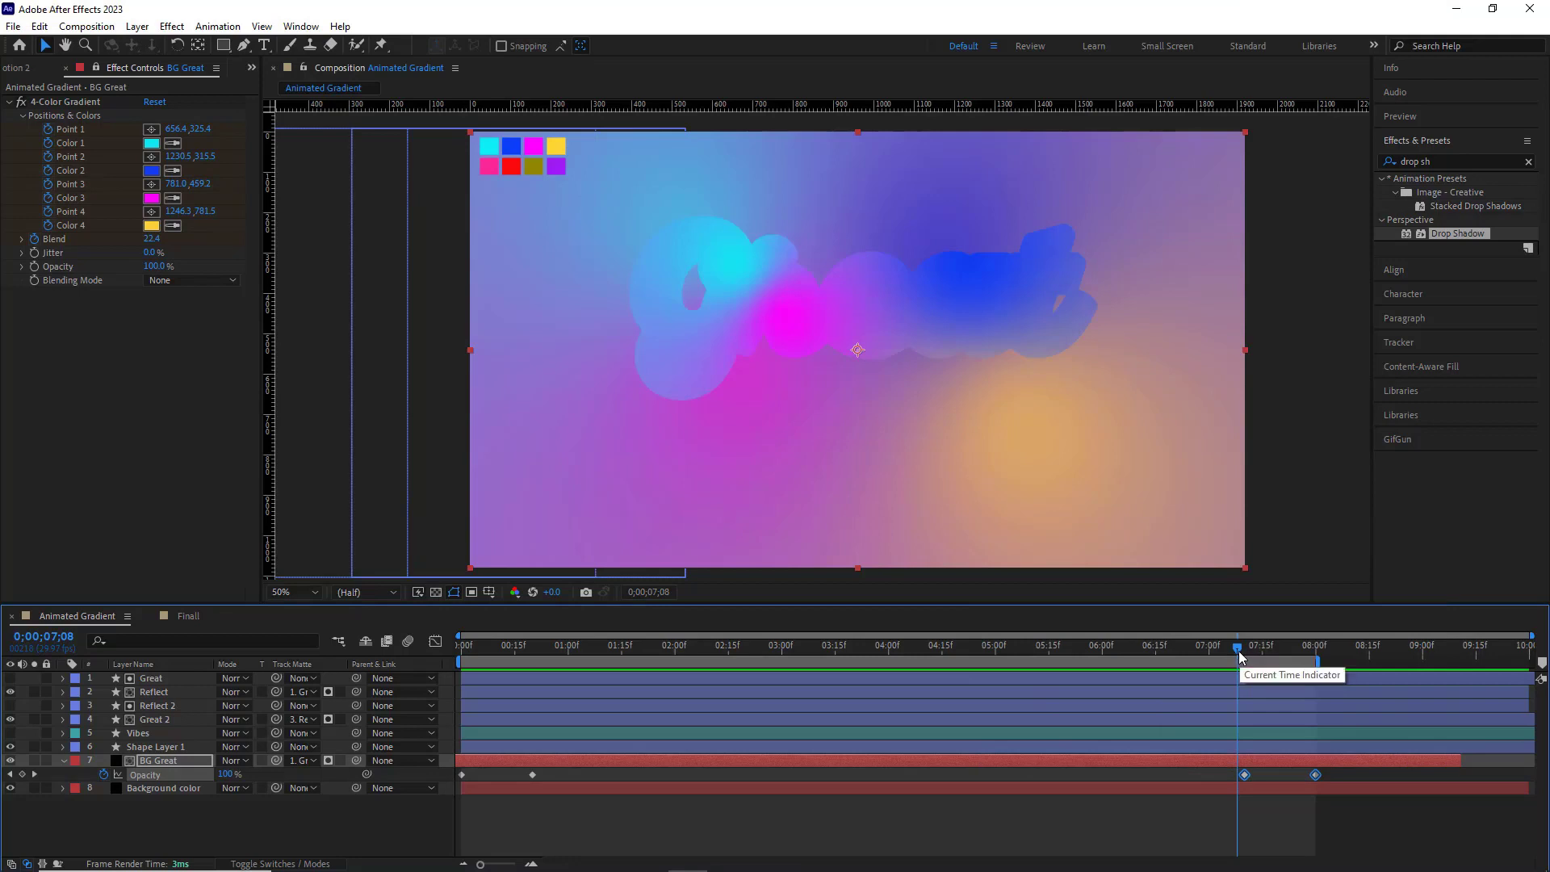
Scrub back to the composition start and preview BG Great's opacity fade
left_click_drag(1238, 651, 486, 705)
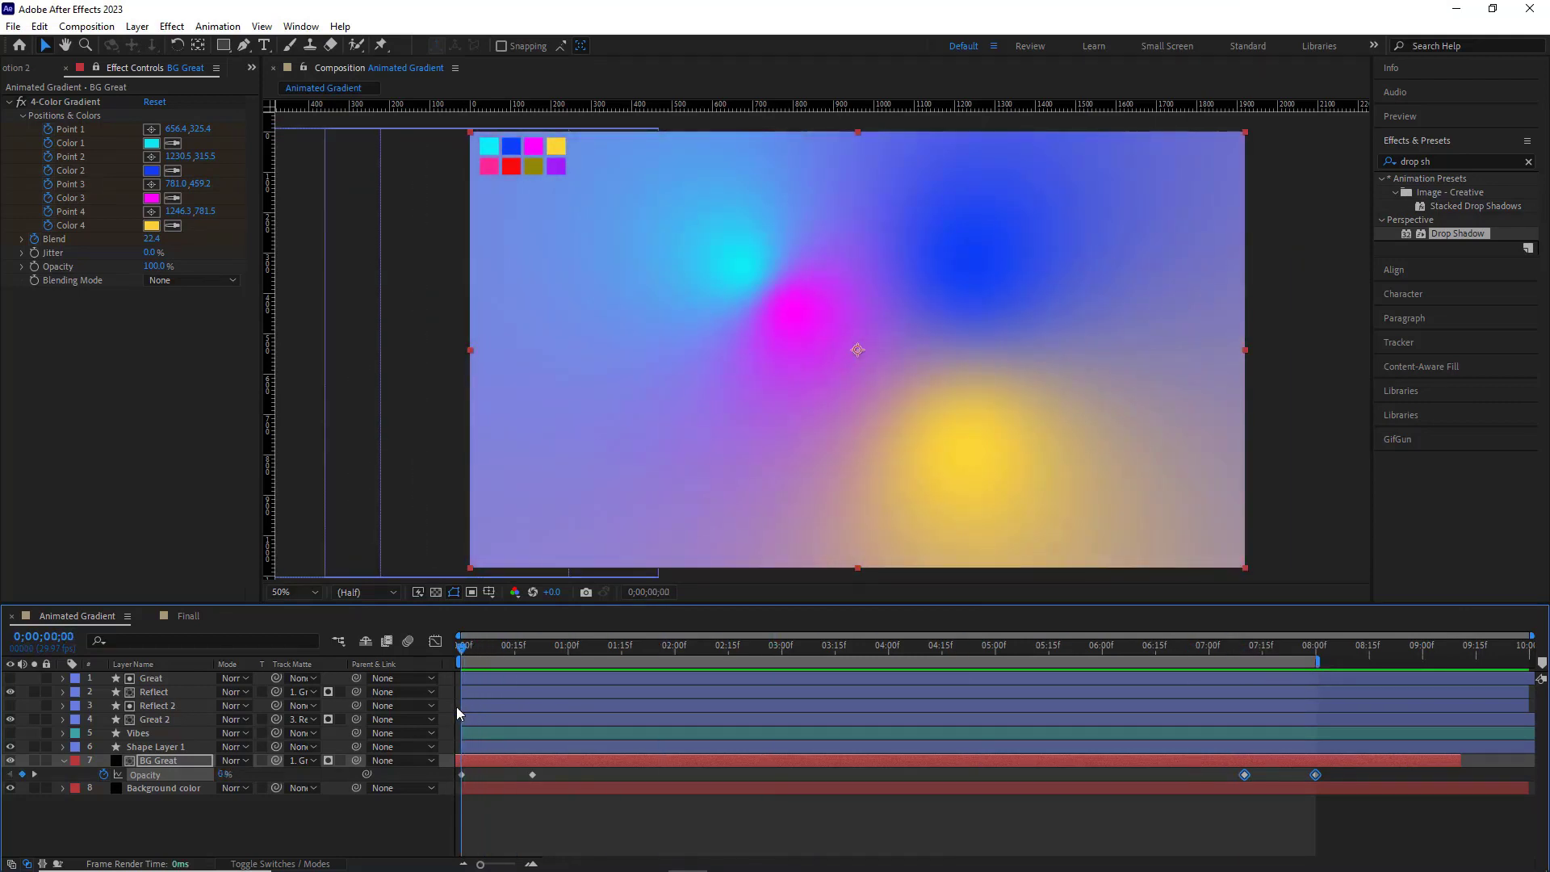
key("space")
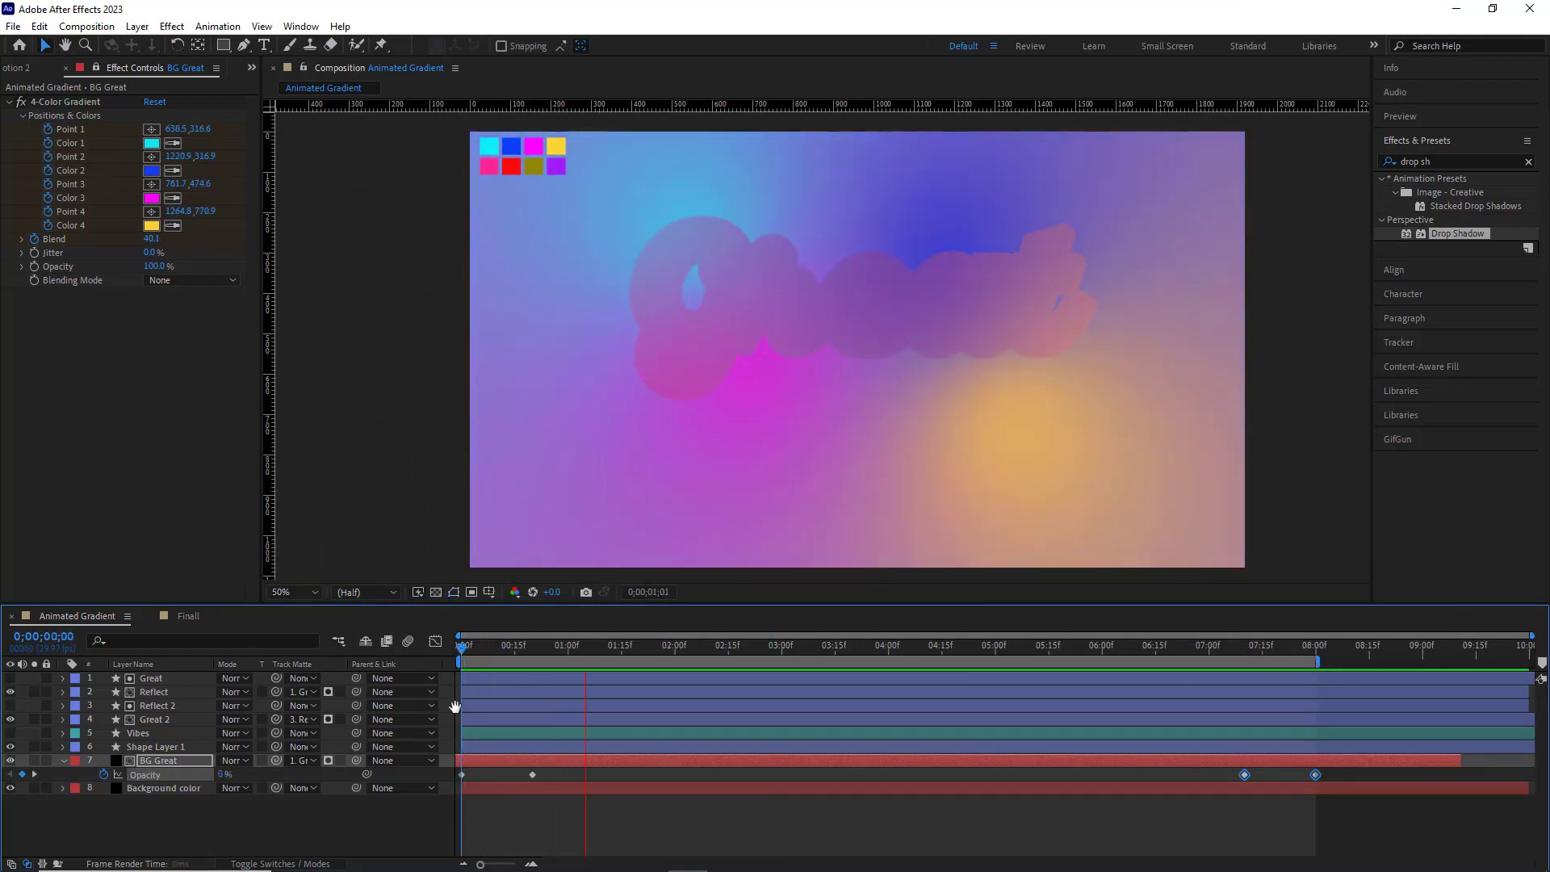